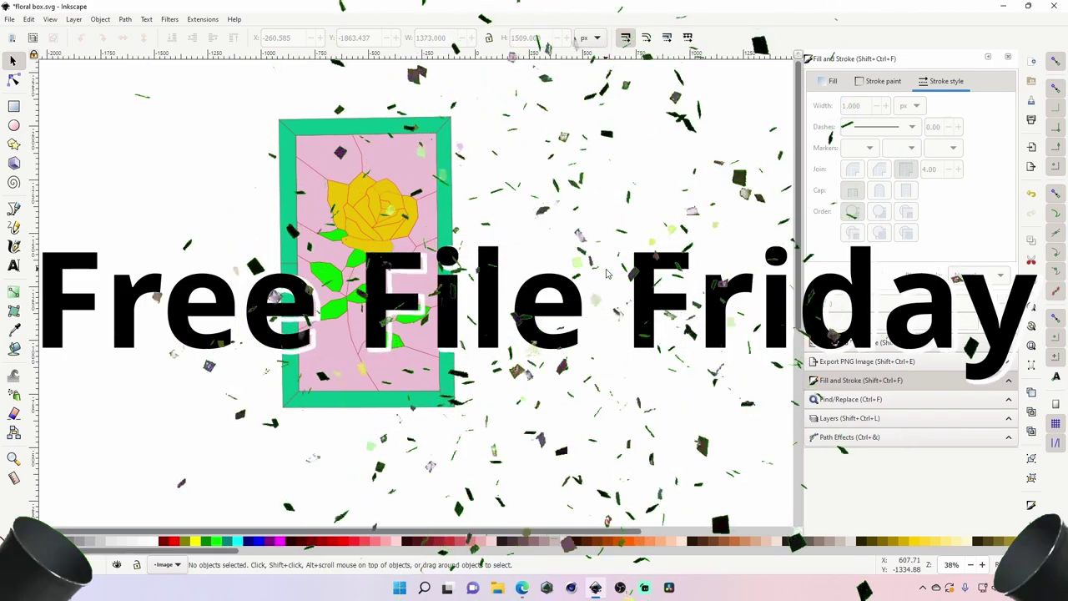
- Select all pieces of the colored rose panel drawing and move them together to about X -1515, Y -2067 px
drag(217, 94, 575, 463)
click(584, 366)
mouse_move(202, 89)
mouse_down()
mouse_move(322, 198)
mouse_move(521, 478)
mouse_up()
drag(429, 233, 299, 229)
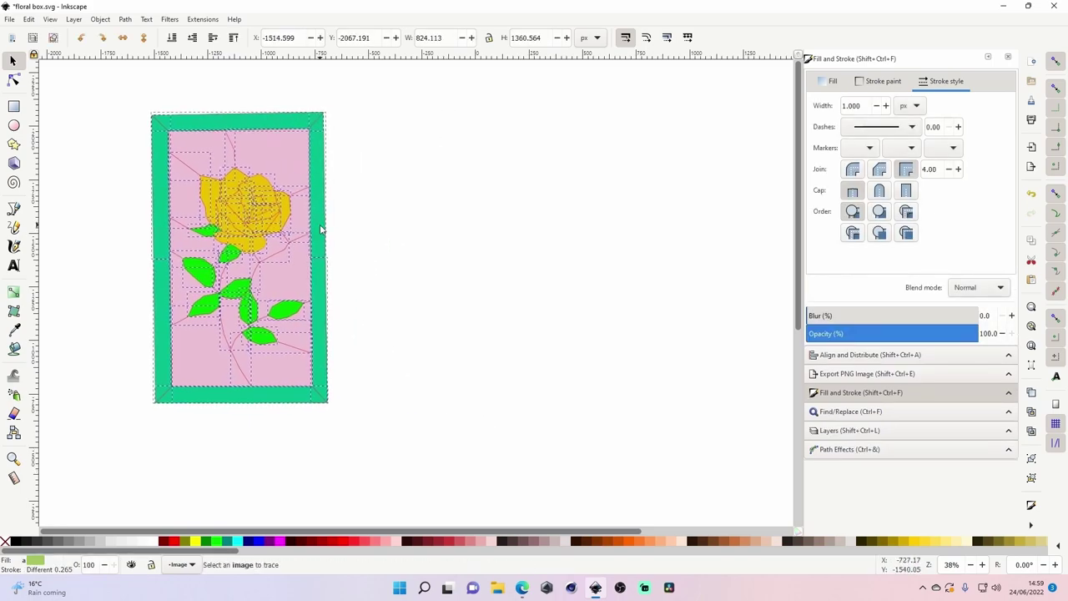
- Paste the copied rose stained glass photo and place it beside the colored drawing at about X -442, Y -2066 px
click(458, 259)
key(ctrl)
key(ctrl+v)
drag(501, 272, 571, 288)
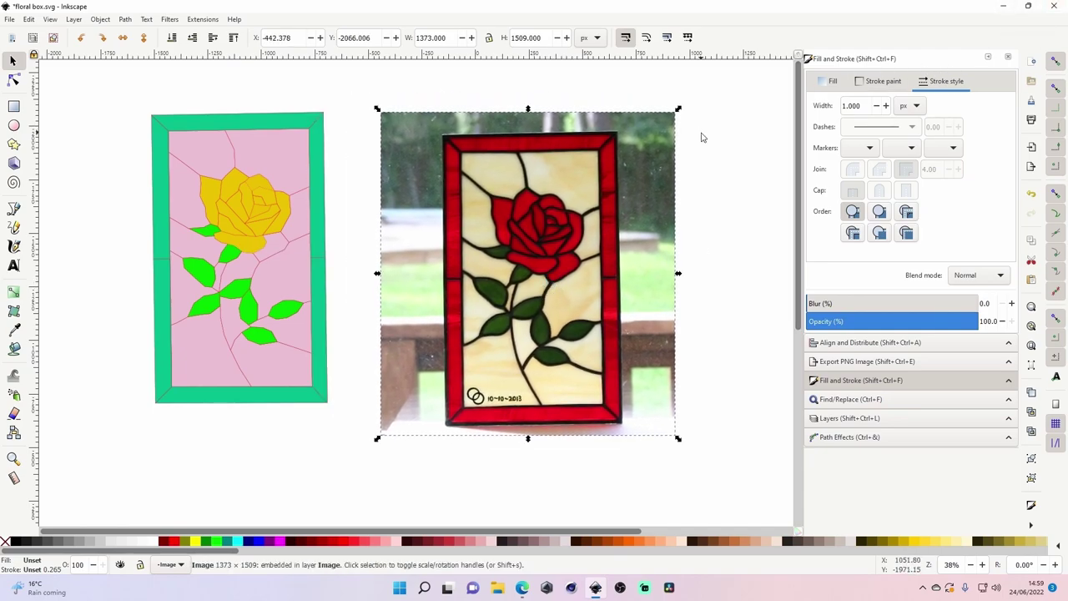
- Switch to the browser, examine the round Magikarp stained glass image as another possible design, and return to Inkscape
click(522, 587)
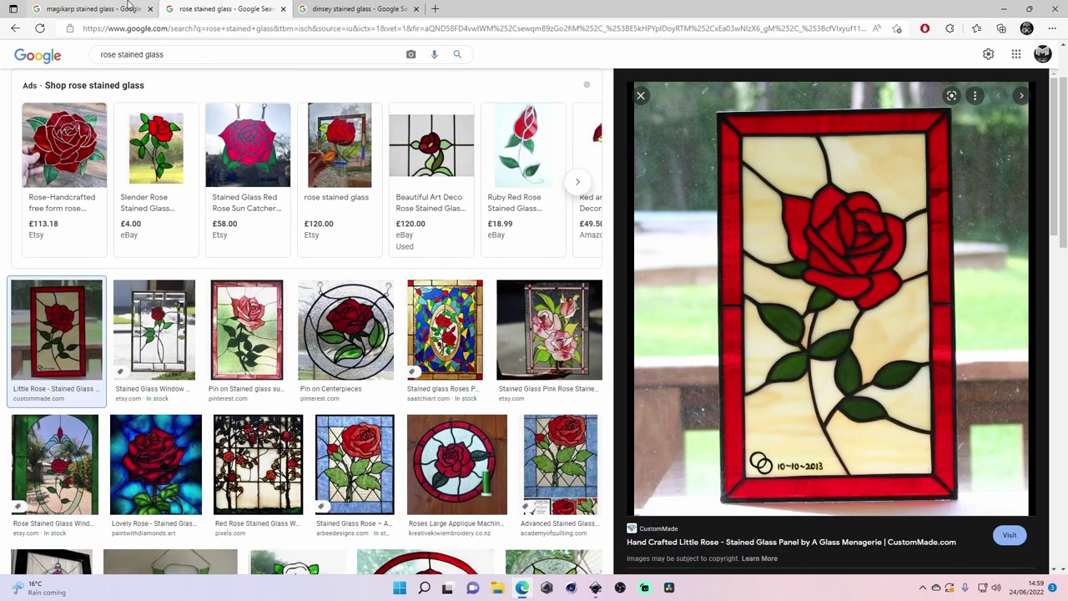
click(100, 8)
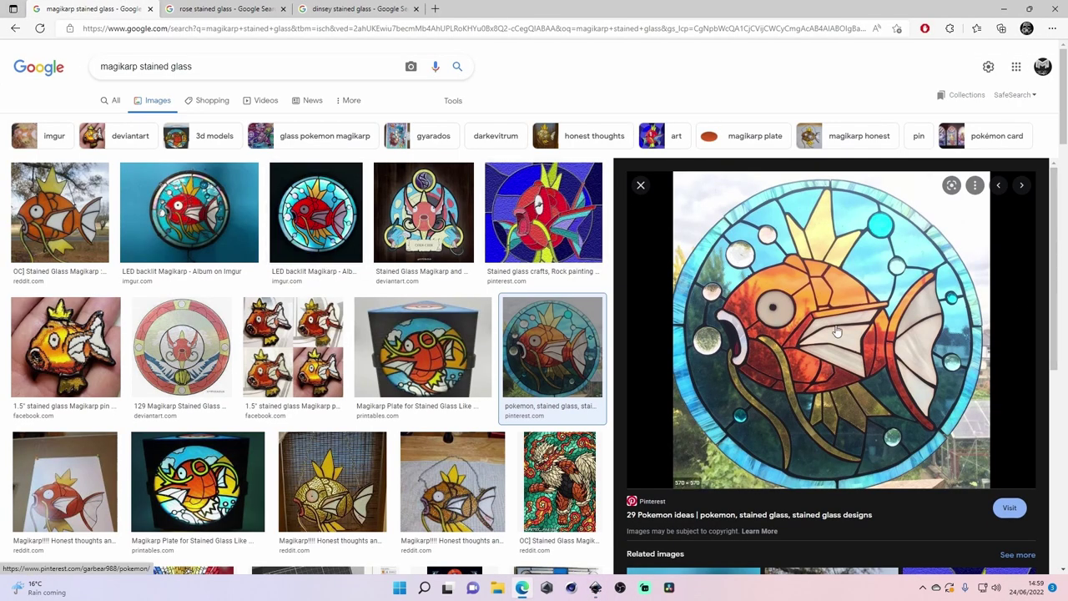
click(1002, 10)
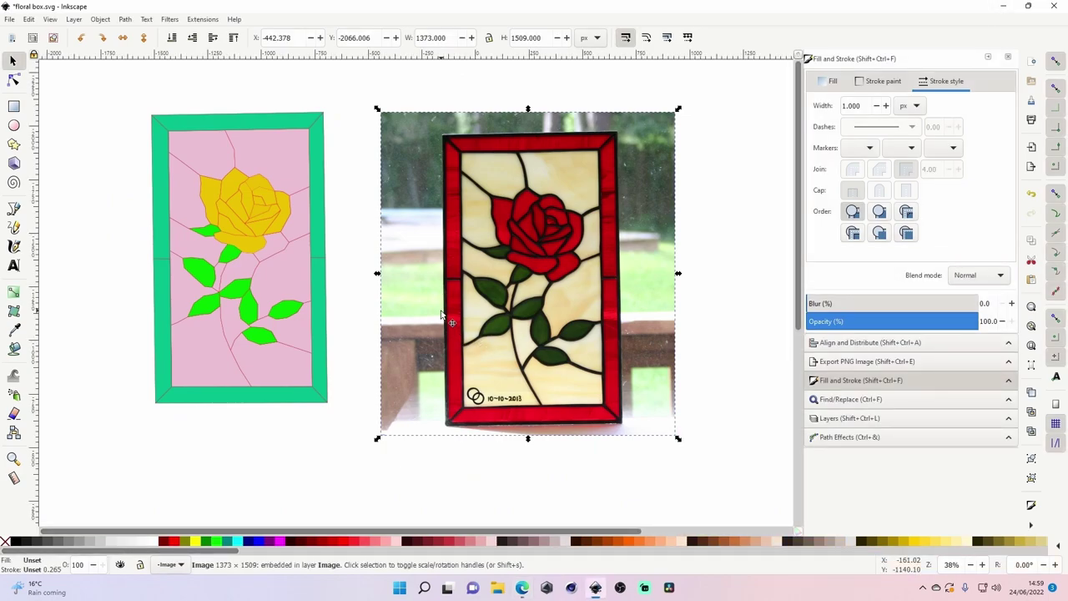
click(521, 587)
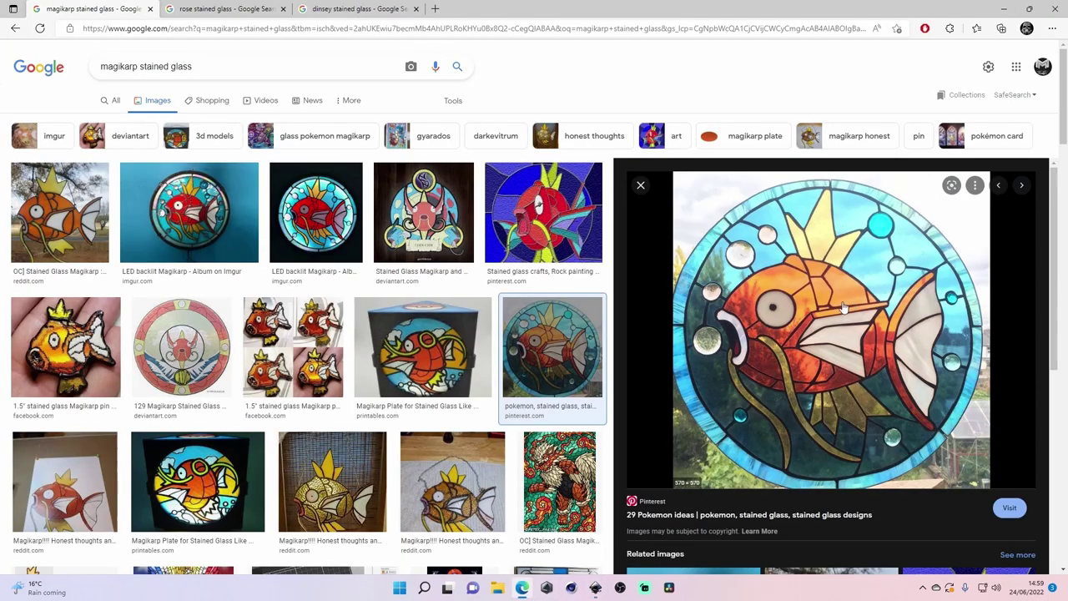
click(1003, 13)
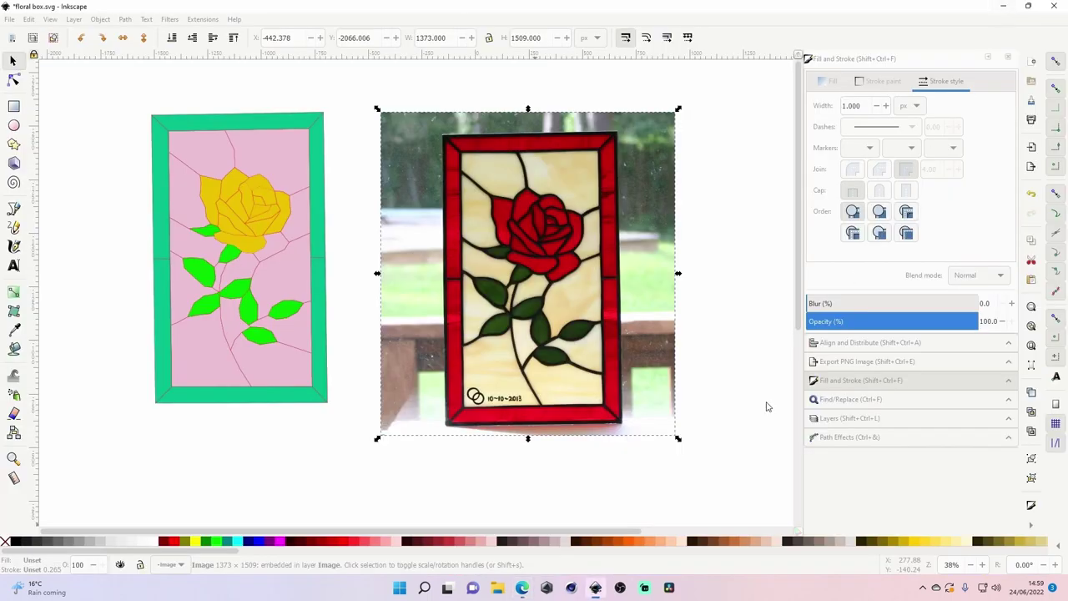
- Shift the rose reference photo to about X -484, Y -1975 px and deselect it
click(473, 492)
drag(541, 258, 531, 277)
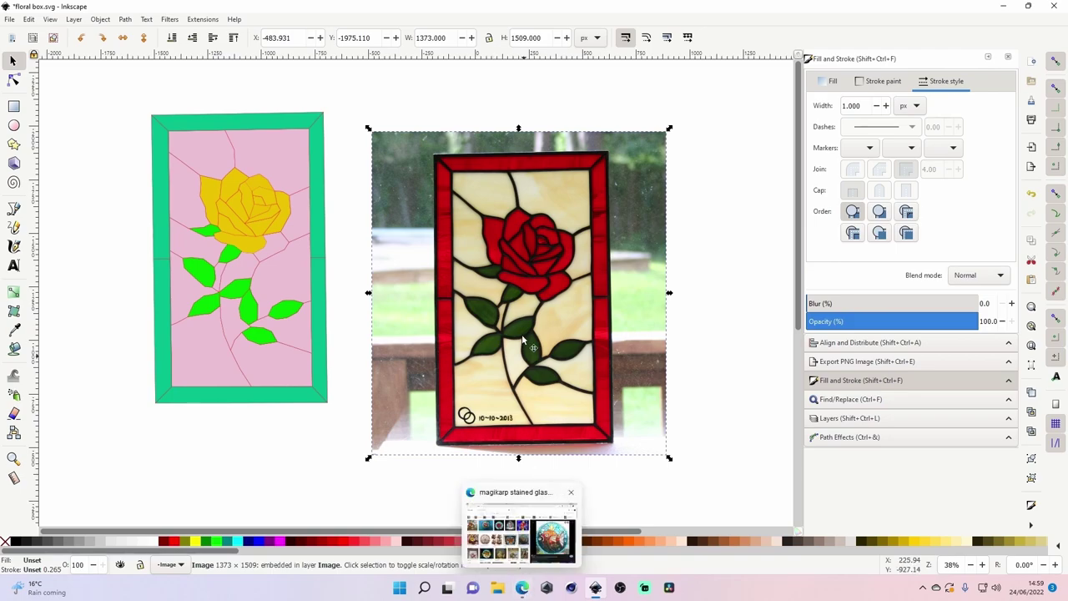
click(330, 484)
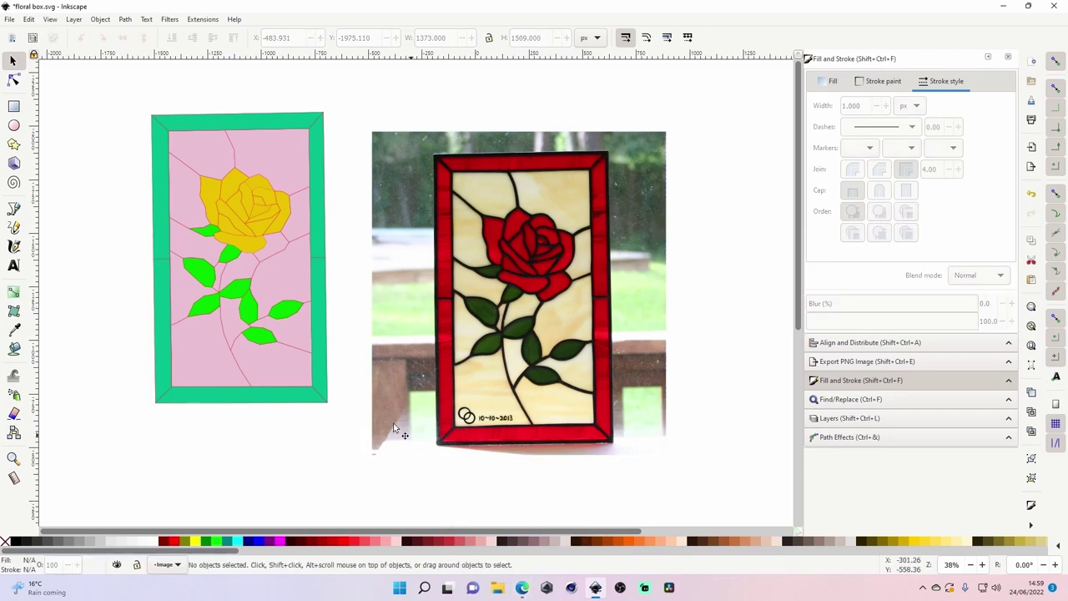
- Switch to the browser and examine the Disney stained glass results, previewing the dancing couple under the rose and the Magical Disney Stained Glass Window Pins
click(522, 588)
click(321, 10)
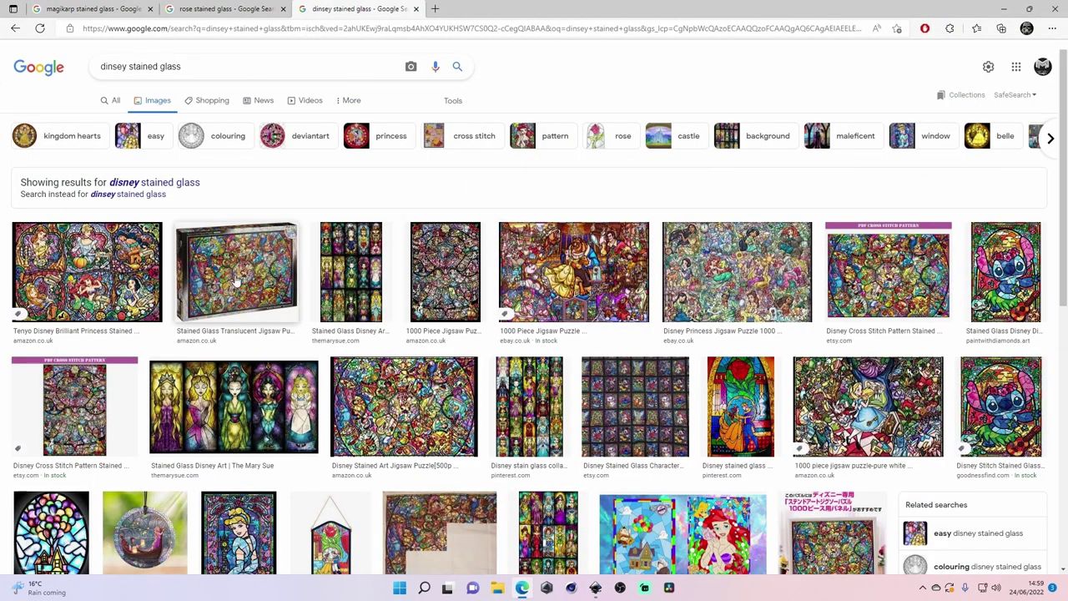
scroll(389, 224, down, 3)
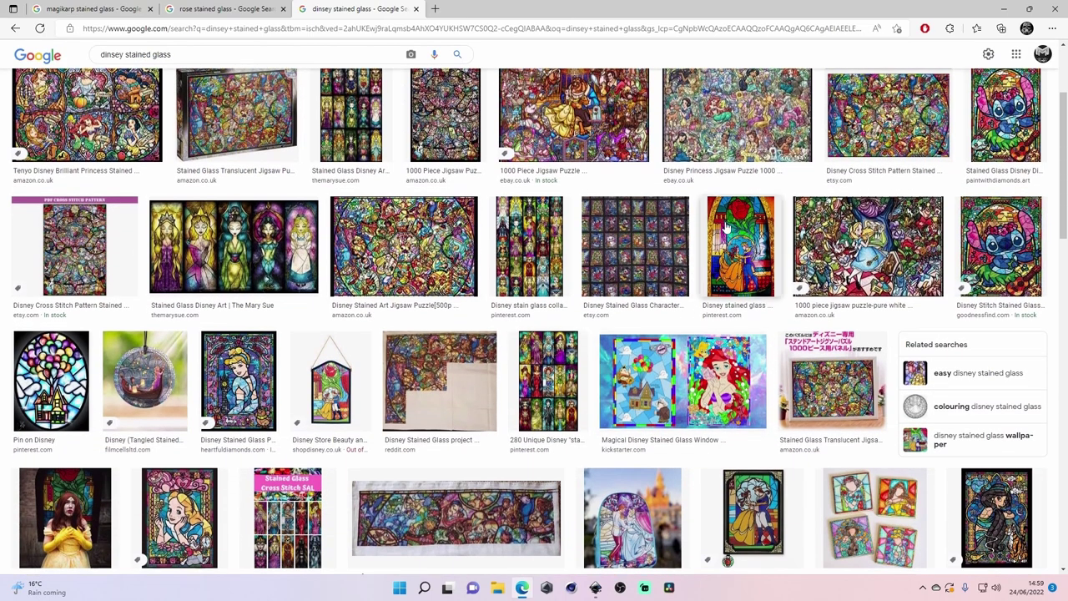
click(741, 249)
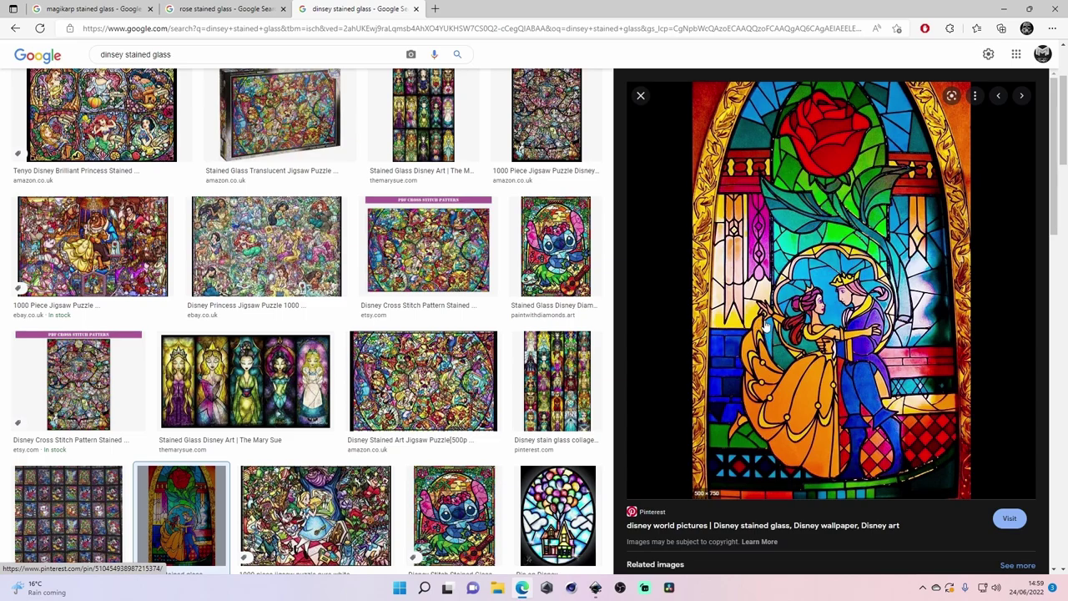
click(640, 98)
scroll(401, 429, down, 2)
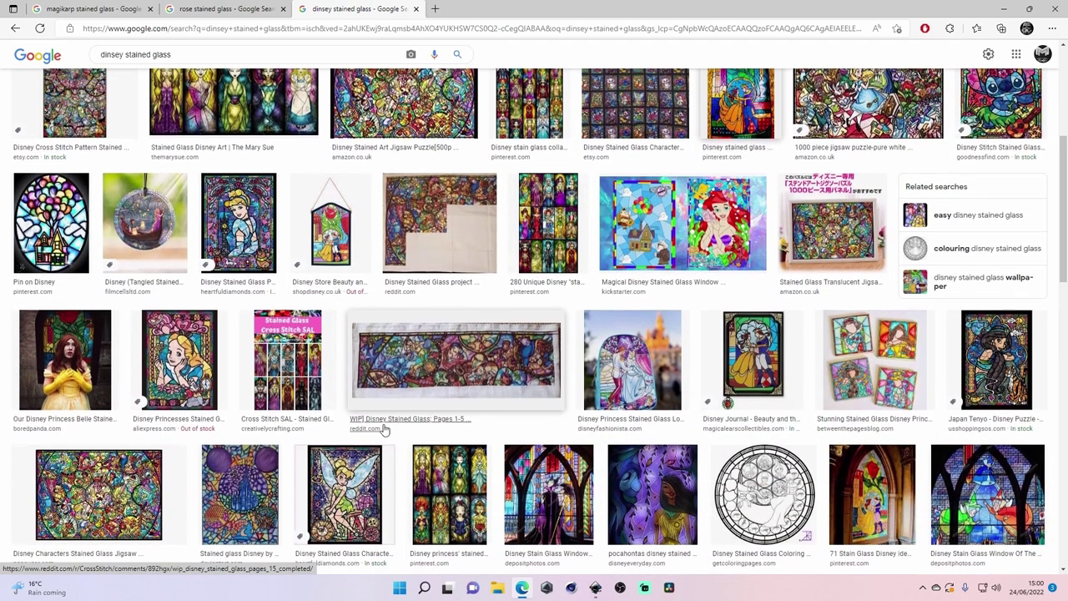
click(734, 233)
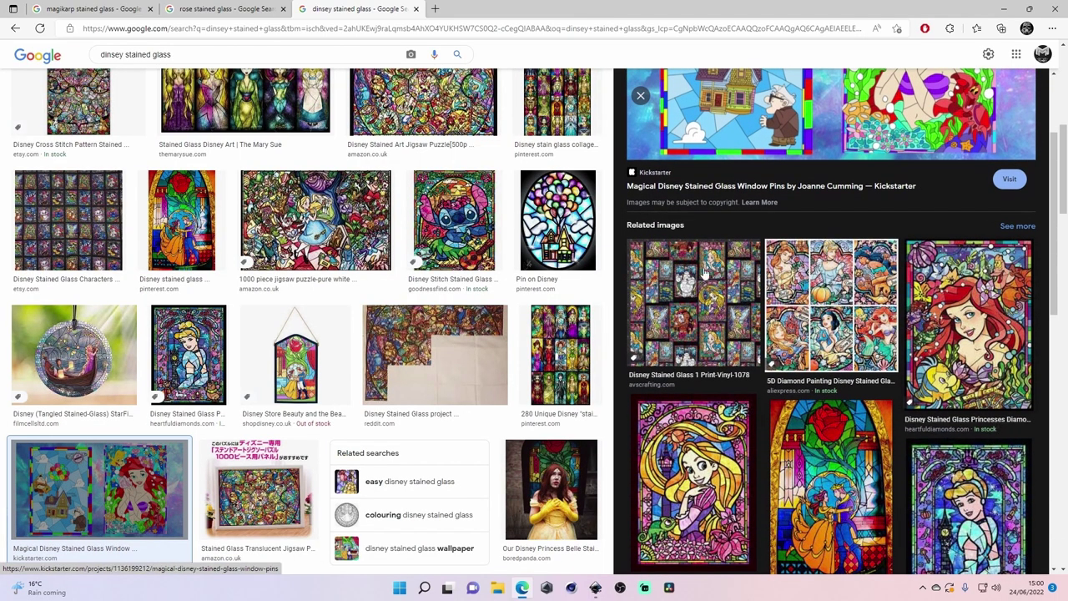
click(640, 96)
scroll(493, 211, up, 3)
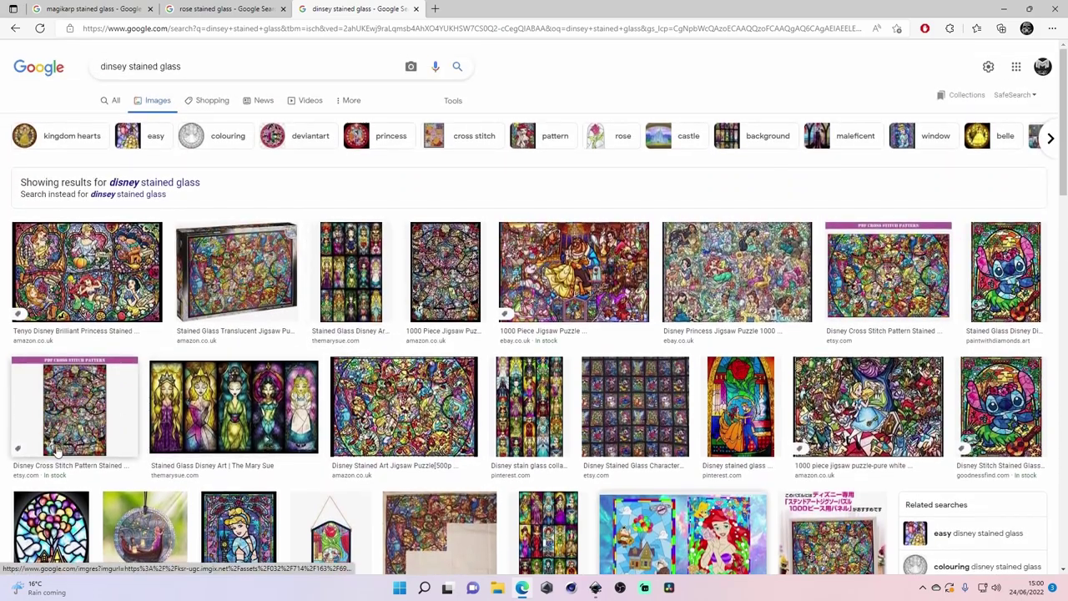
- Preview the balloon house and Stitch stained glass images to judge their designs, and return to Inkscape
click(58, 506)
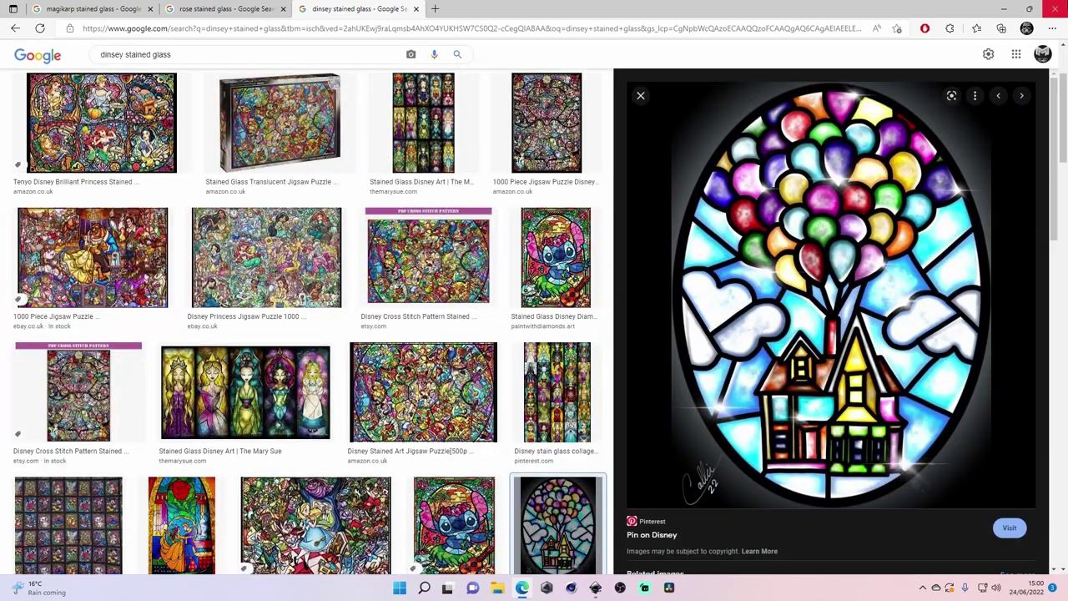
click(640, 96)
scroll(962, 213, up, 2)
click(961, 213)
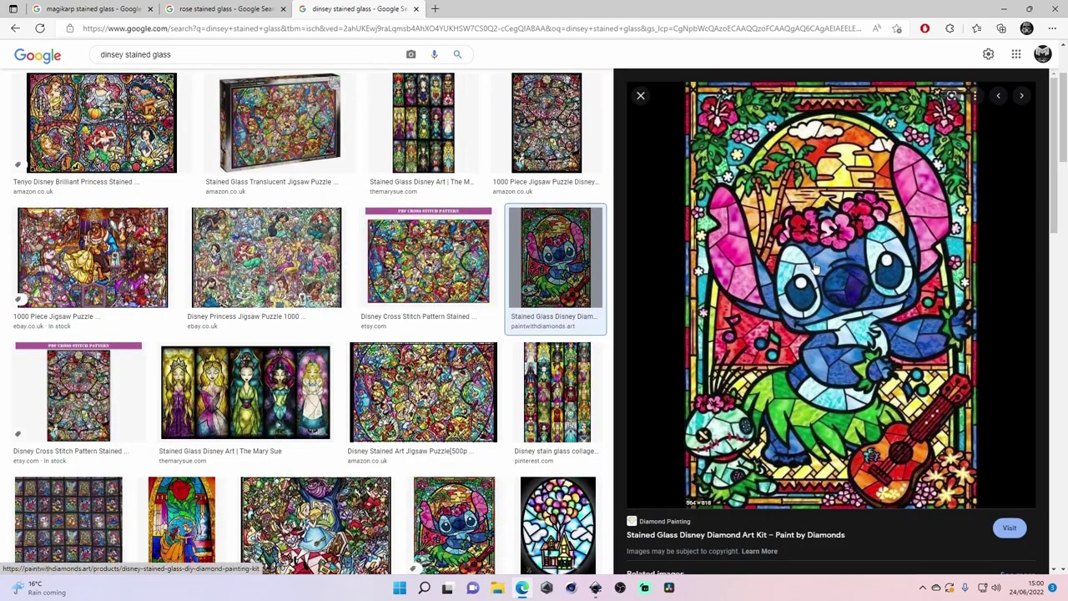
click(1002, 7)
- Reposition the rose reference photo beside the colored drawing at about X -492, Y -2105 px and deselect it
drag(542, 278, 541, 245)
drag(528, 292, 540, 306)
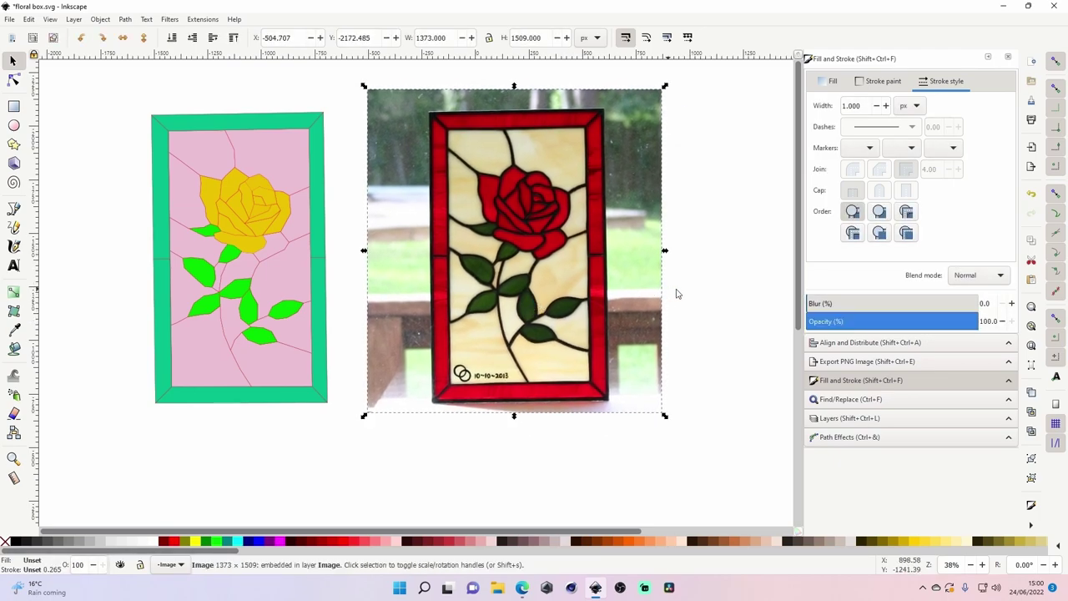
click(713, 295)
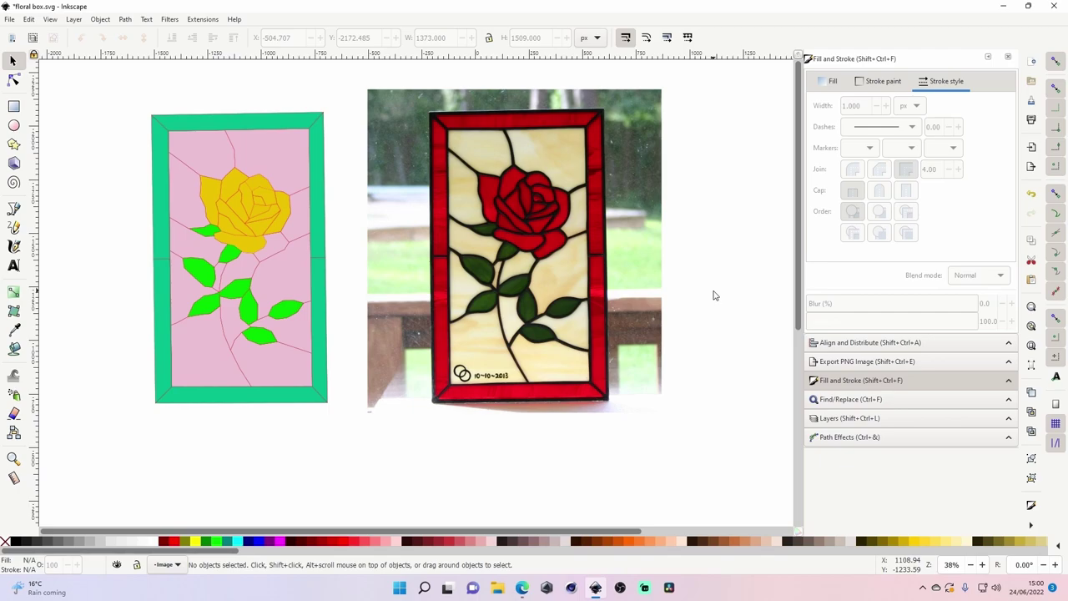
mouse_move(521, 209)
mouse_down()
mouse_move(528, 235)
mouse_move(524, 225)
mouse_up()
click(701, 244)
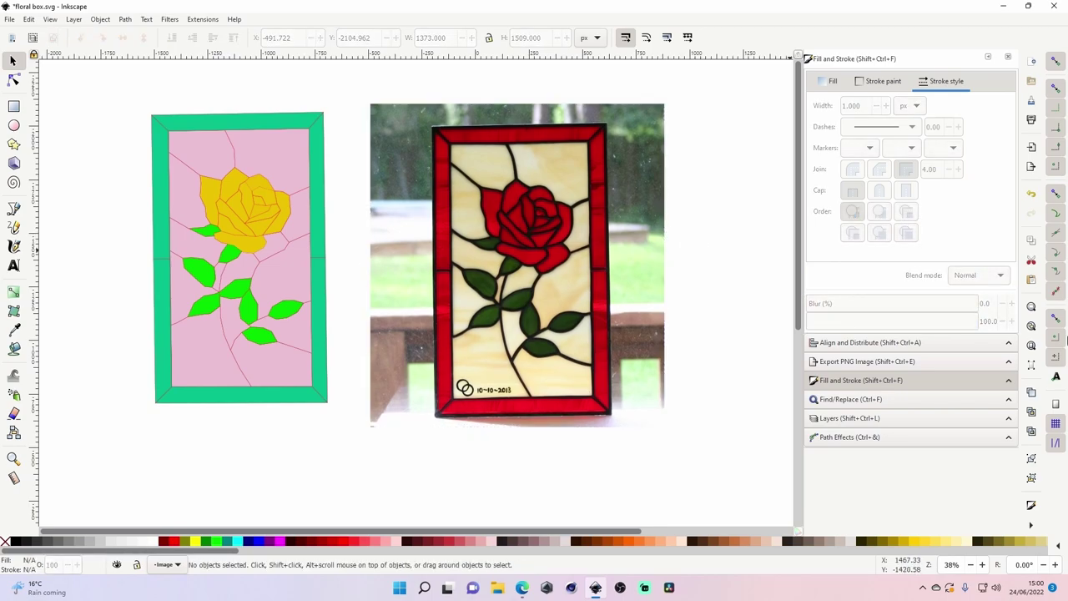
mouse_move(107, 80)
mouse_down()
mouse_move(369, 479)
mouse_move(360, 484)
mouse_move(396, 489)
mouse_up()
click(112, 84)
mouse_move(115, 82)
mouse_down()
mouse_move(320, 496)
mouse_move(344, 521)
mouse_up()
click(426, 494)
mouse_move(112, 83)
mouse_down()
mouse_move(197, 303)
mouse_move(363, 496)
mouse_move(386, 503)
mouse_up()
click(386, 505)
mouse_move(113, 90)
mouse_down()
mouse_move(325, 270)
mouse_move(368, 455)
mouse_up()
click(465, 493)
key(z)
click(13, 61)
mouse_move(88, 98)
mouse_down()
mouse_move(361, 435)
mouse_move(445, 498)
mouse_up()
click(445, 499)
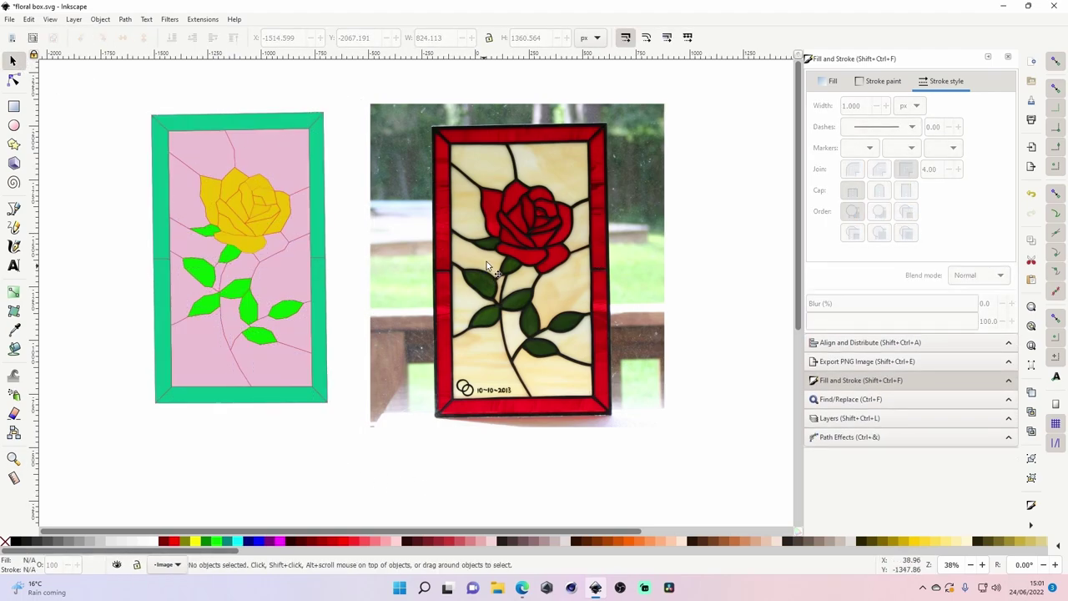
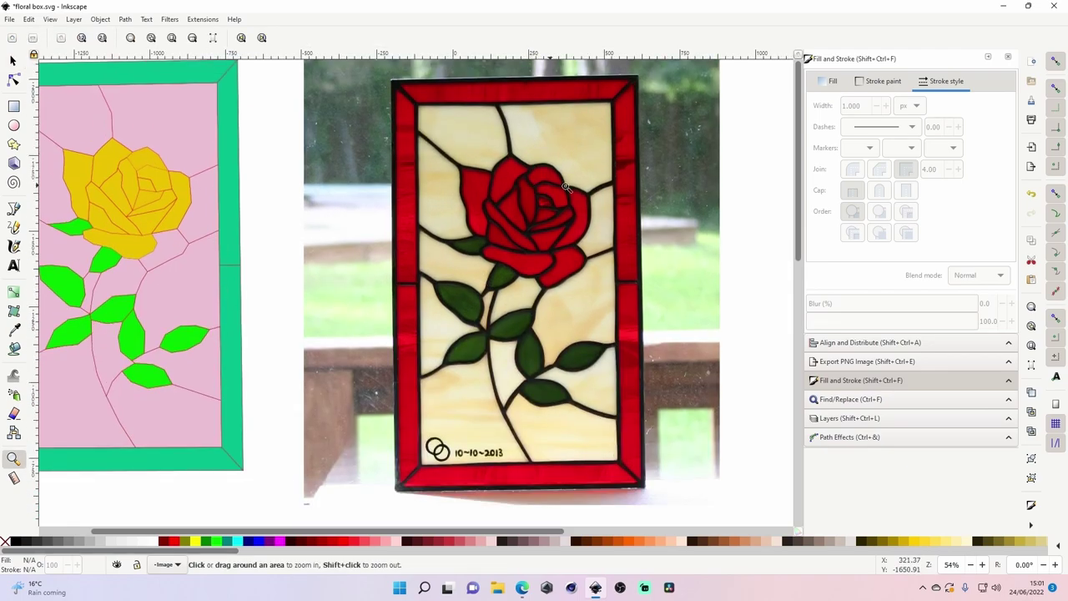
- Reduce the rose reference photo's opacity to about 47% and activate the Bezier pen for tracing
key(s)
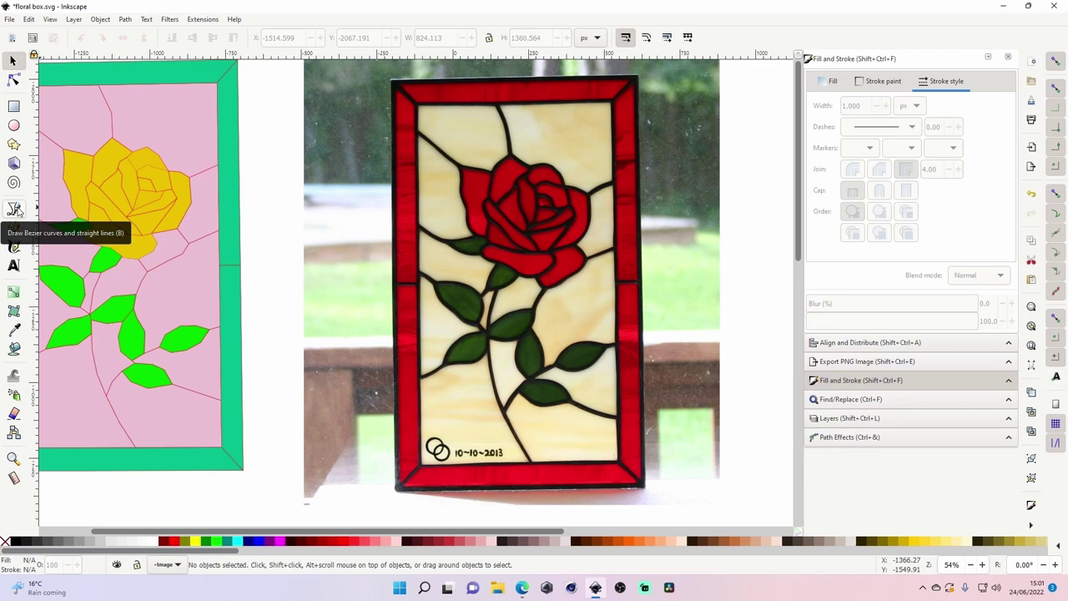
click(14, 210)
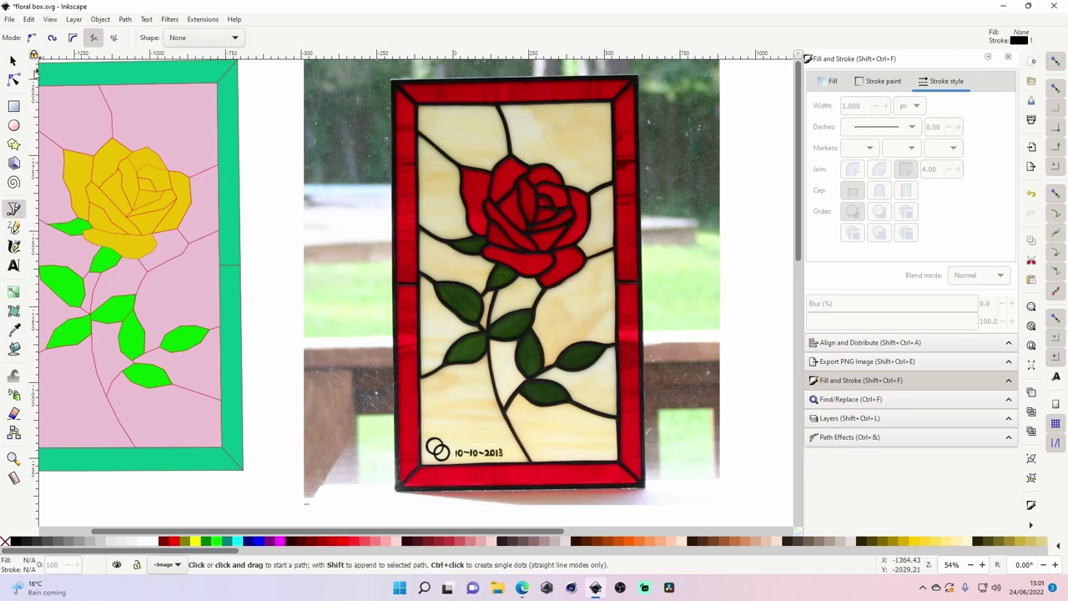
key(s)
click(443, 188)
drag(892, 325, 887, 321)
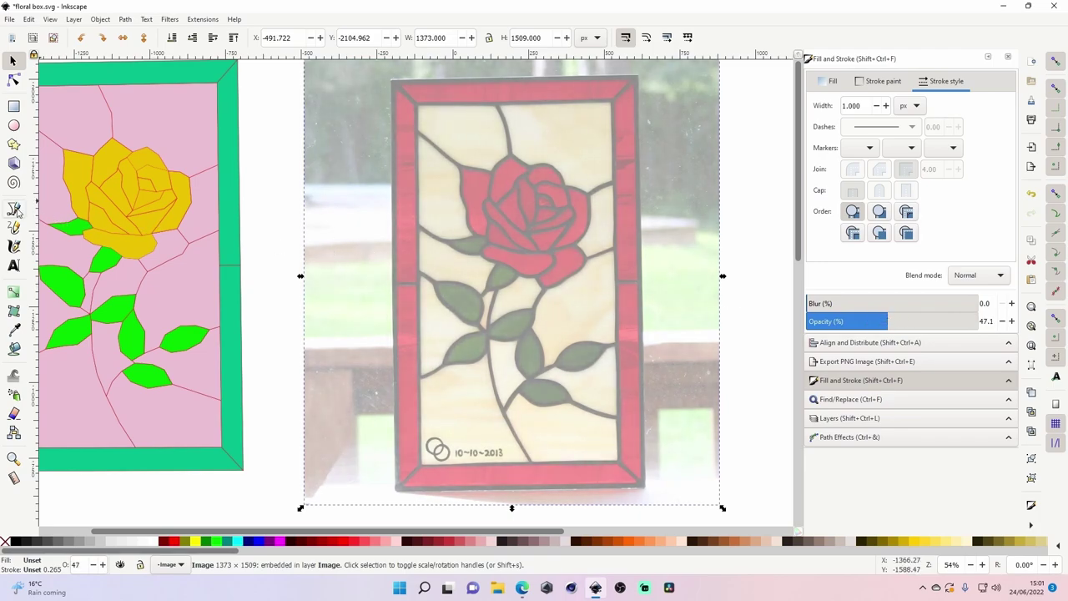
click(14, 210)
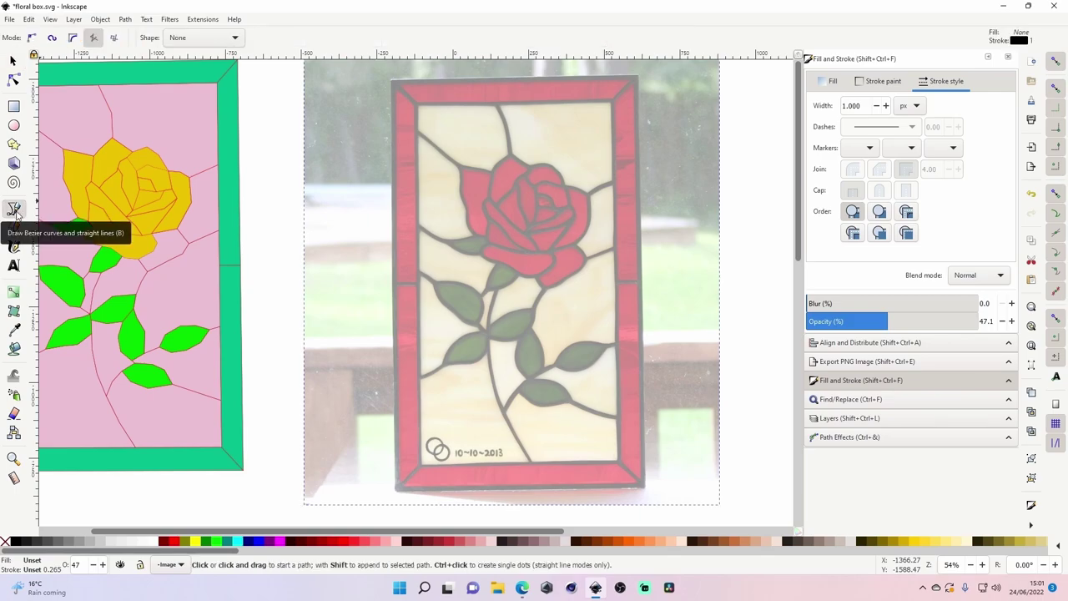
click(392, 81)
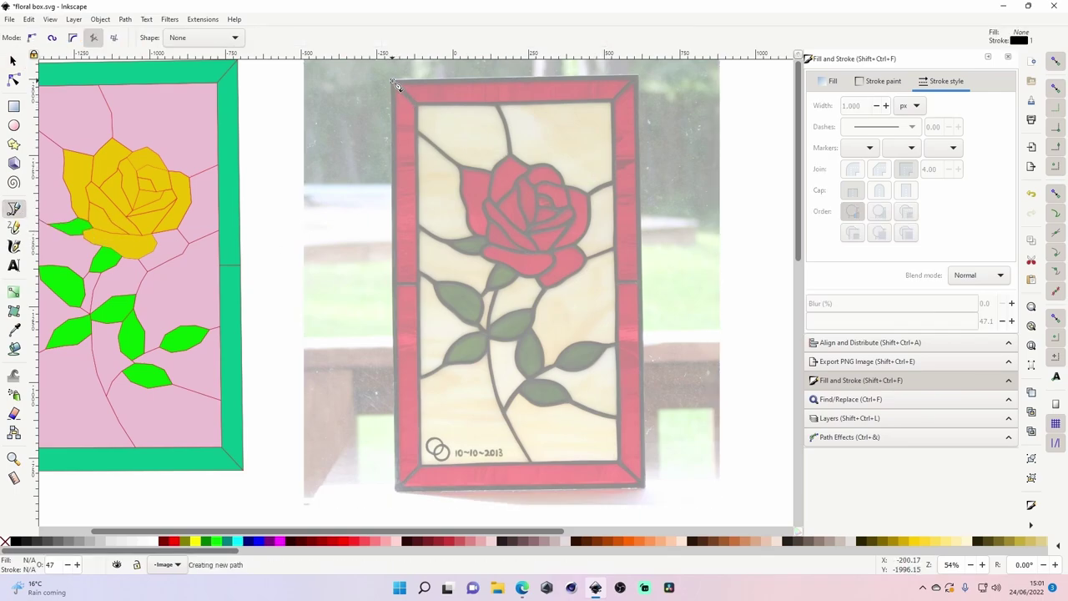
click(639, 80)
click(643, 487)
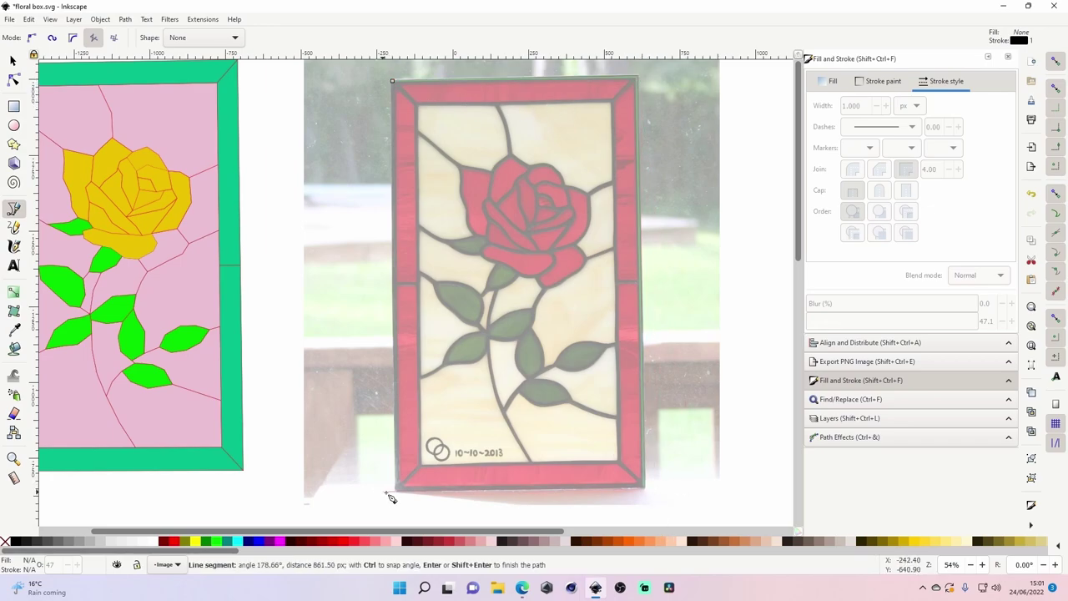
click(398, 489)
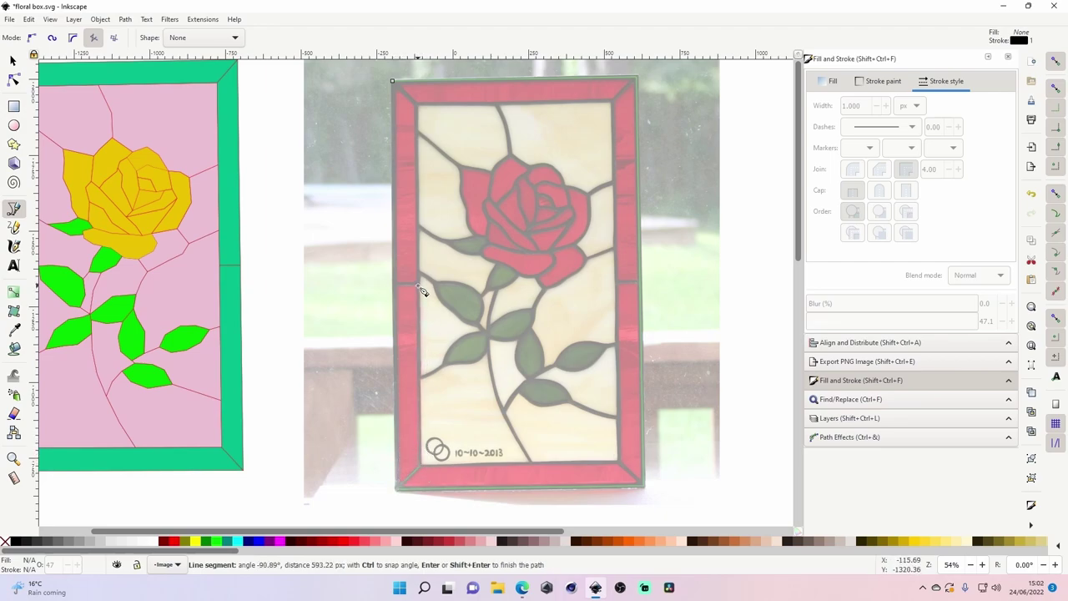
click(421, 105)
click(617, 109)
click(621, 467)
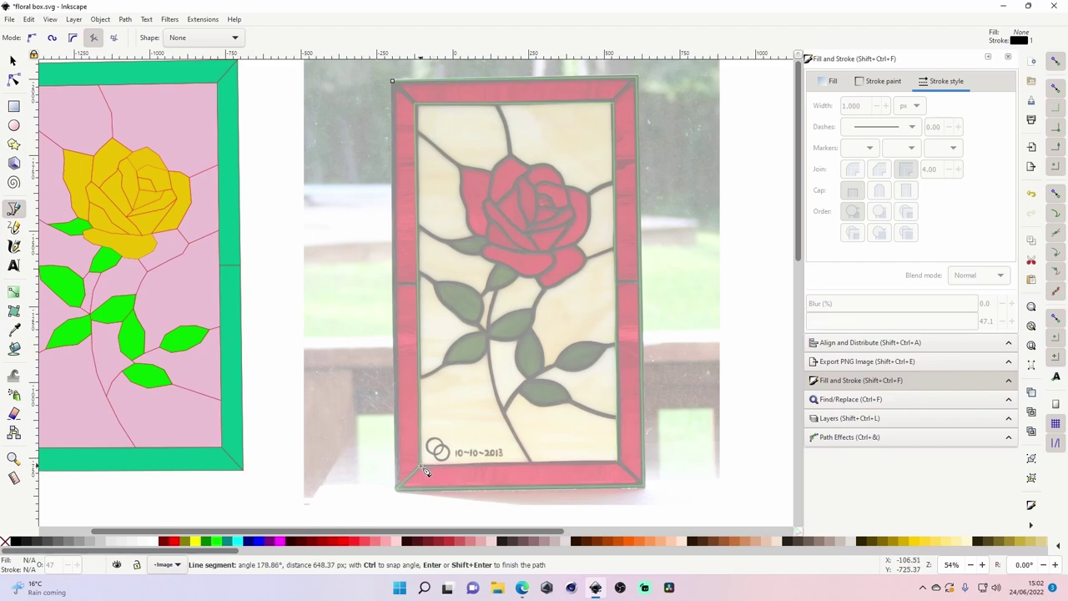
key(Escape)
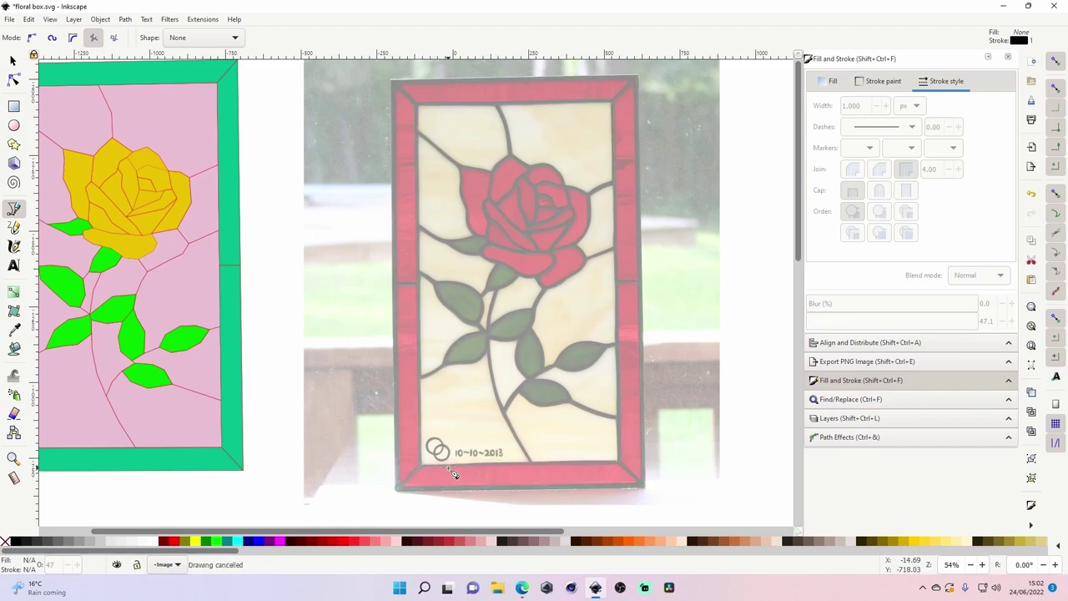
- Trace the outer edge of the photo's red frame as a closed four-corner path, about 829 by 1364 px
click(392, 80)
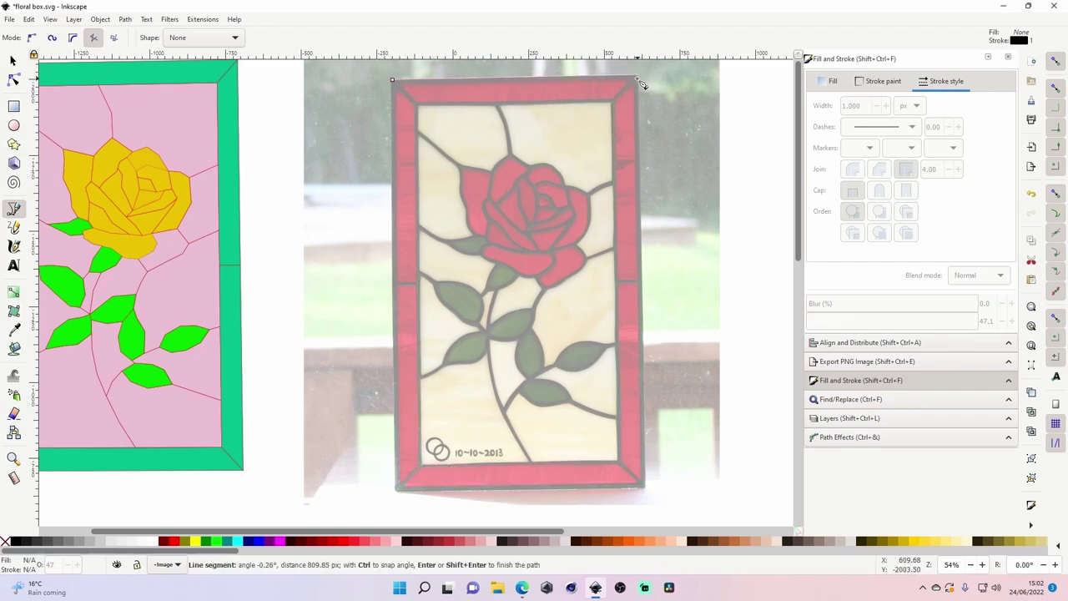
click(641, 81)
click(644, 487)
click(396, 489)
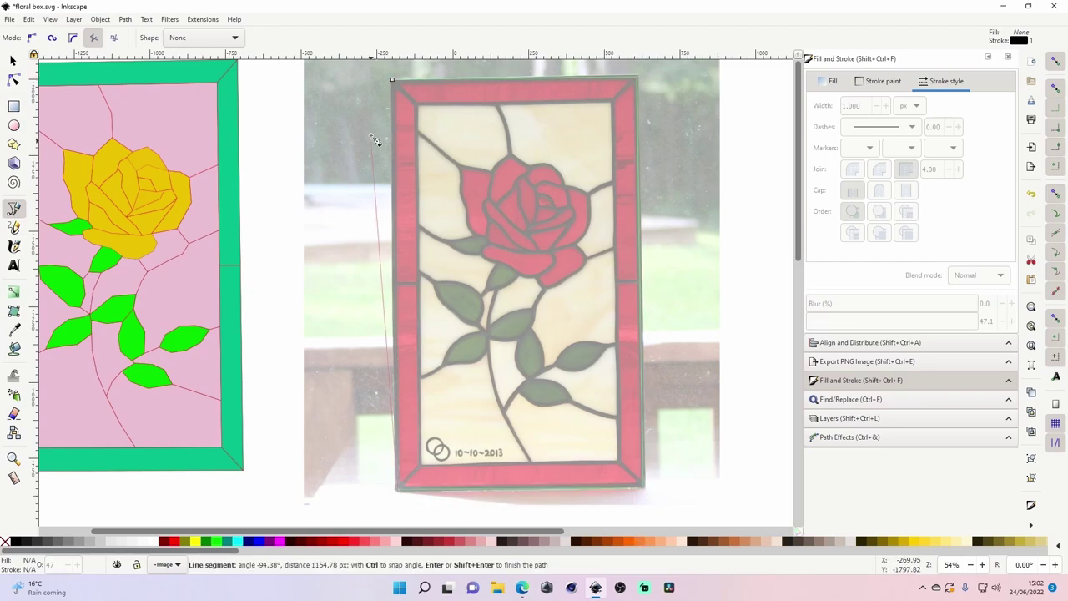
click(394, 81)
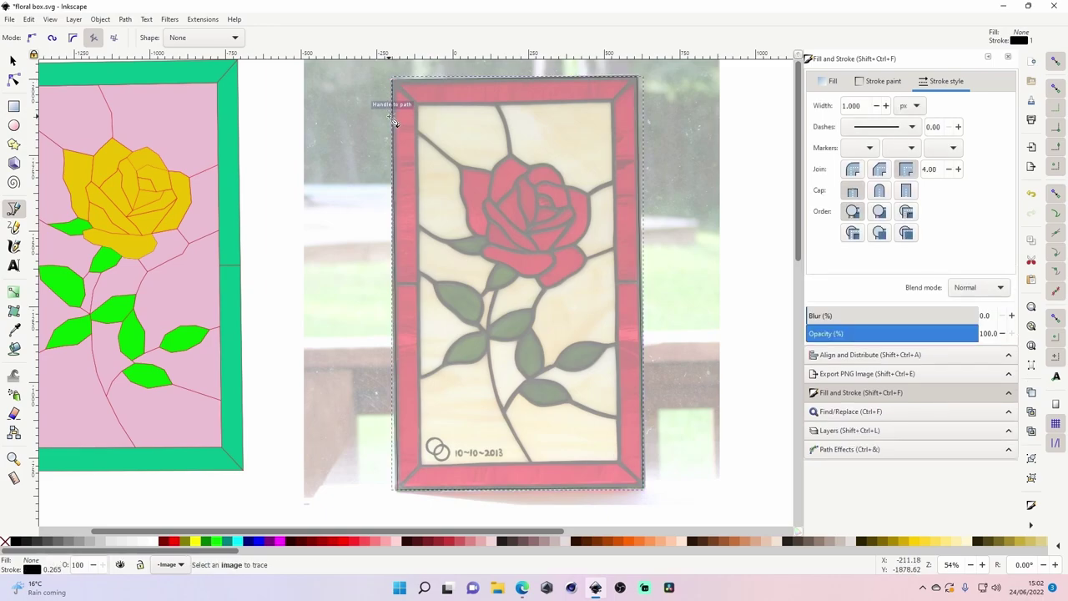
key(s)
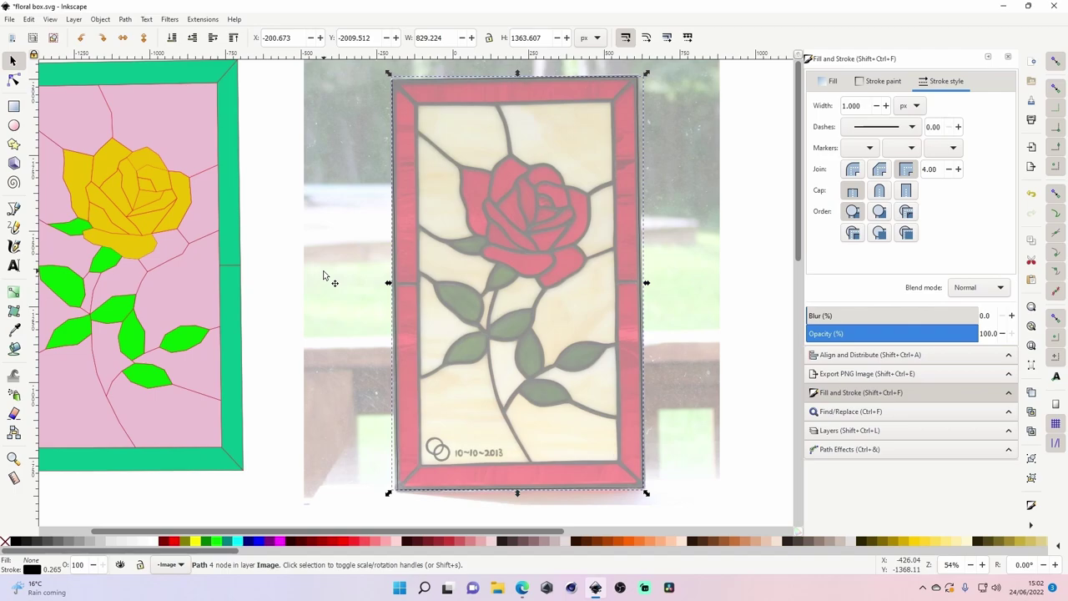
- Trace the inner edge of the photo's red frame as a closed four-corner path, about 671 by 1209 px
key(b)
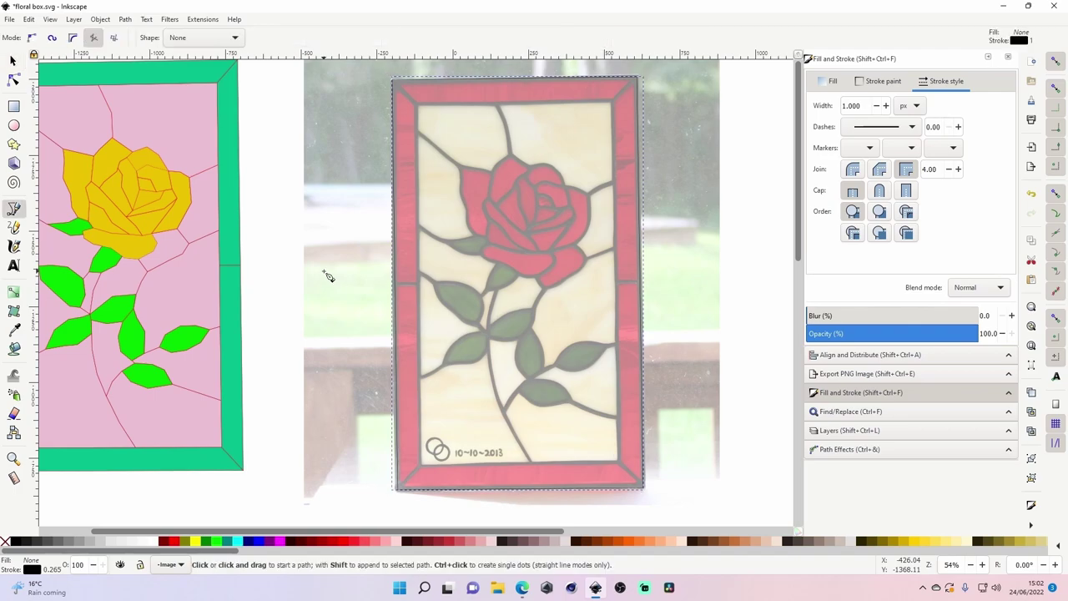
click(416, 106)
click(623, 103)
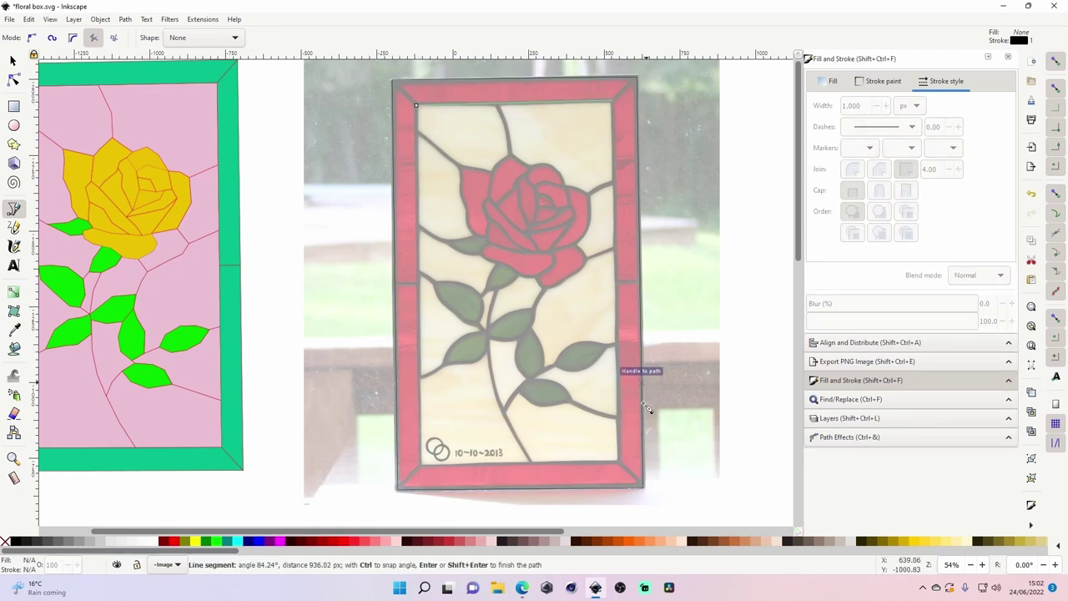
click(624, 464)
click(422, 464)
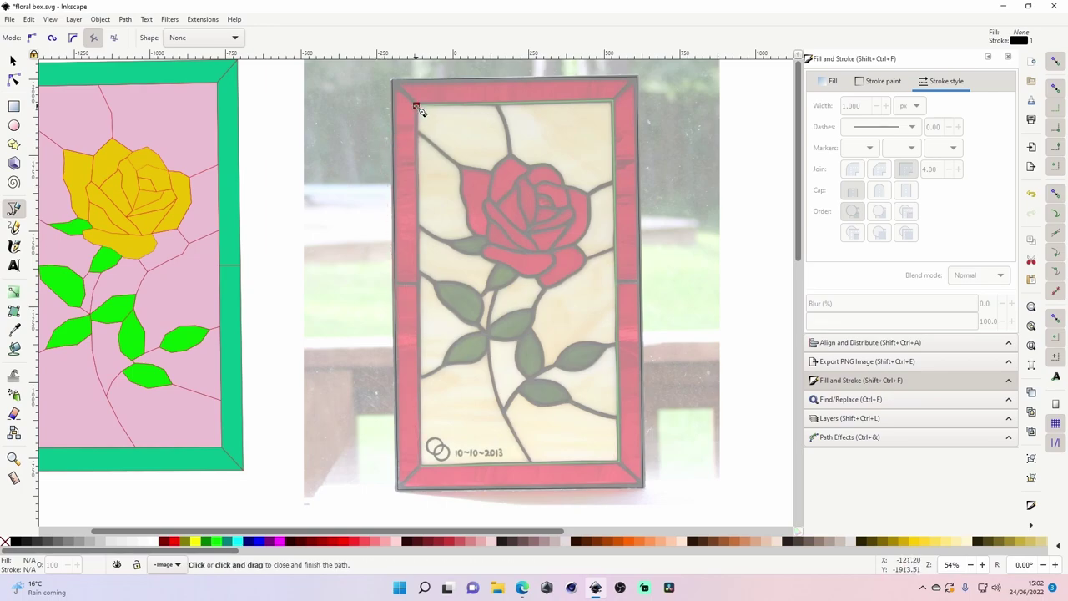
click(416, 105)
key(s)
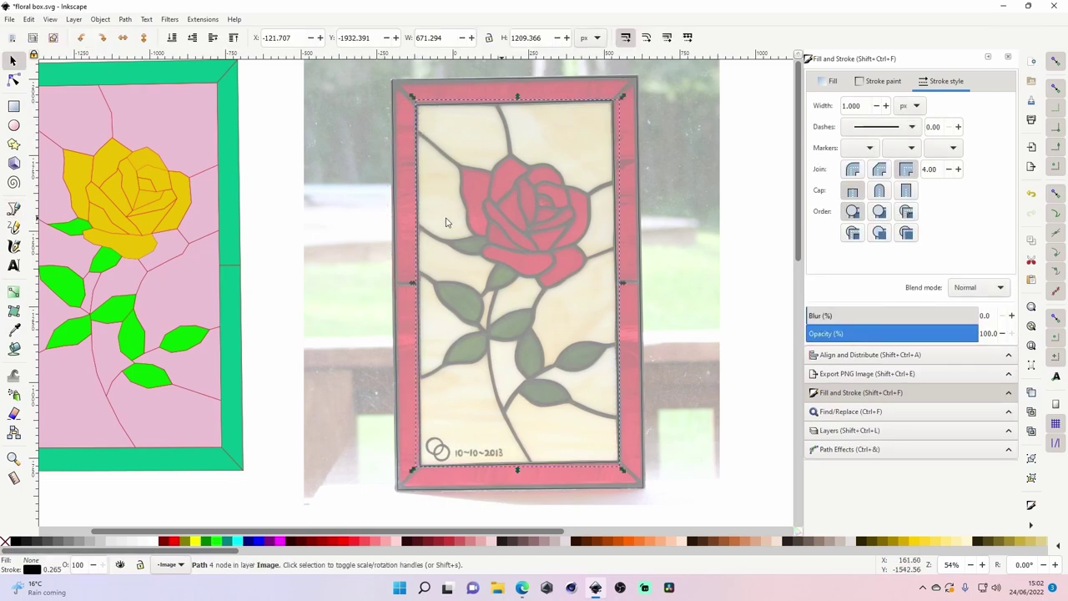
key(b)
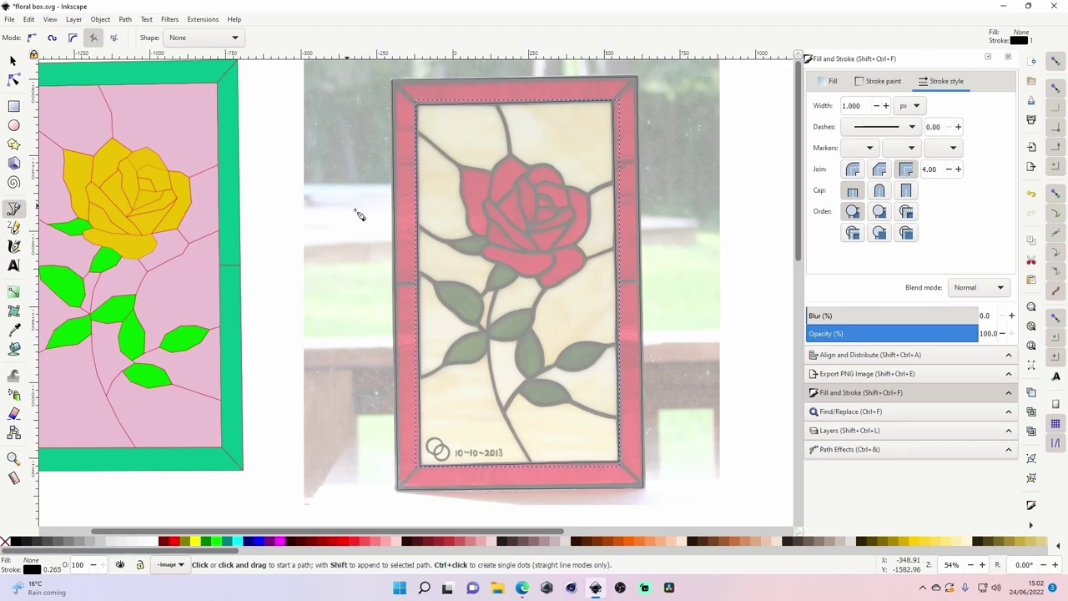
key(Escape)
click(419, 106)
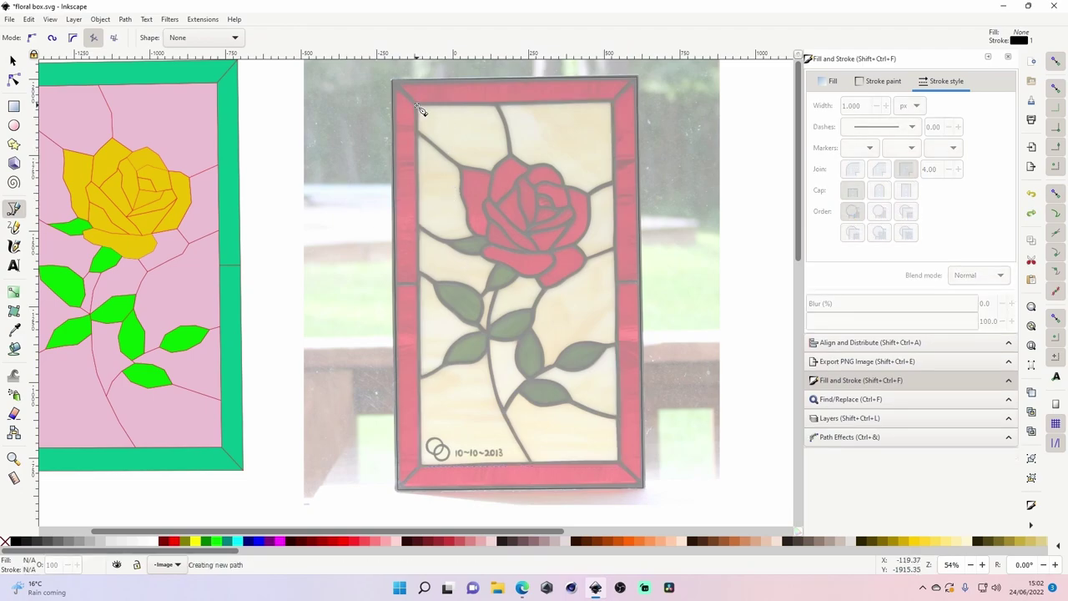
click(618, 105)
click(621, 467)
click(425, 470)
key(s)
key(Escape)
- Retrace the red frame's inner edge with the Bezier pen as a closed four-corner path and leave nothing selected
key(b)
click(416, 105)
click(619, 105)
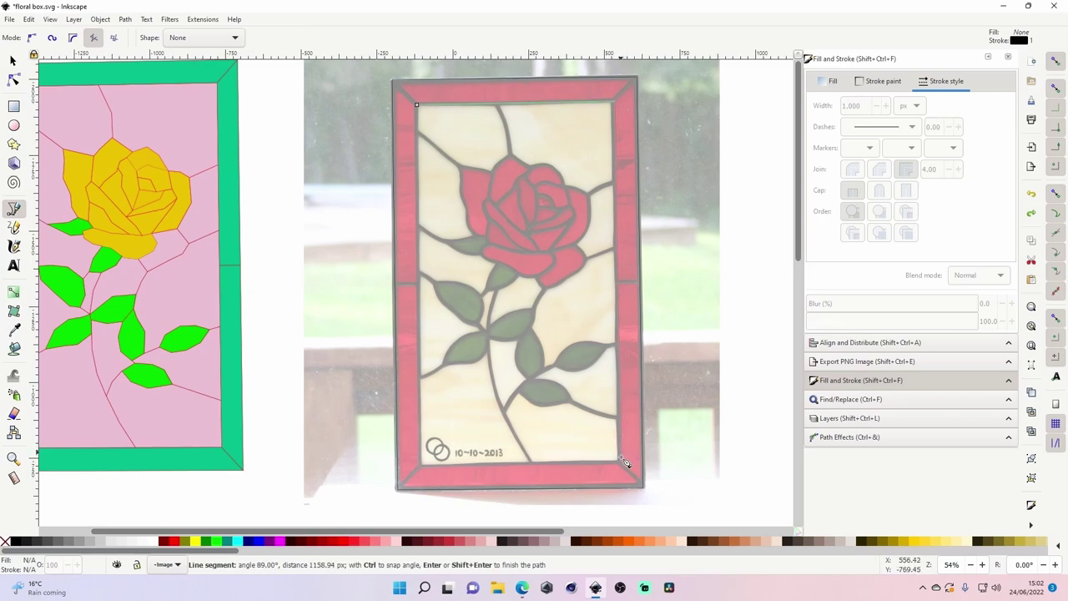
click(624, 467)
click(419, 469)
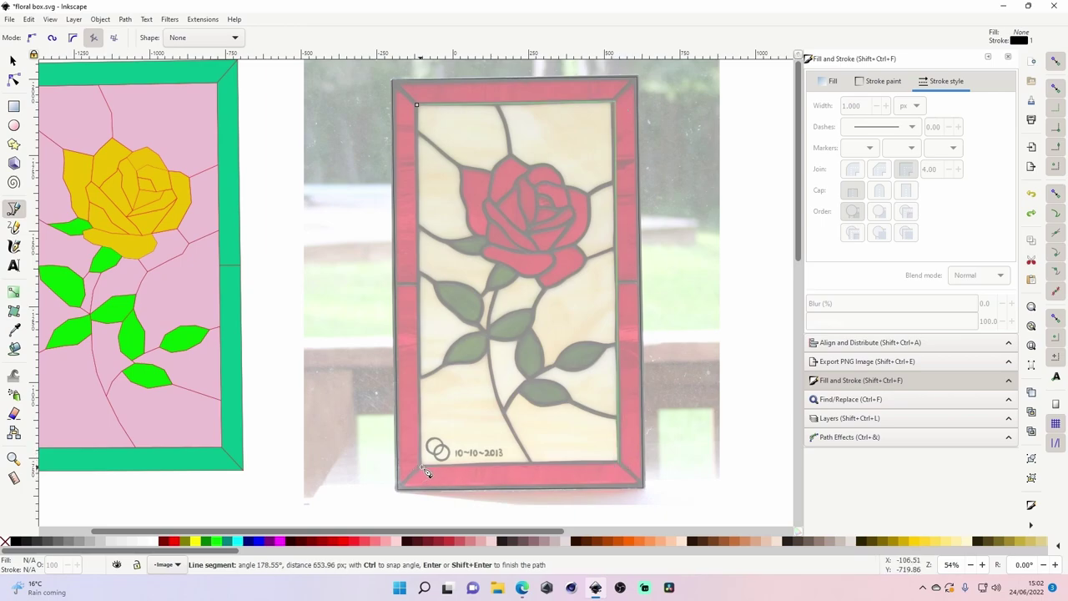
click(411, 110)
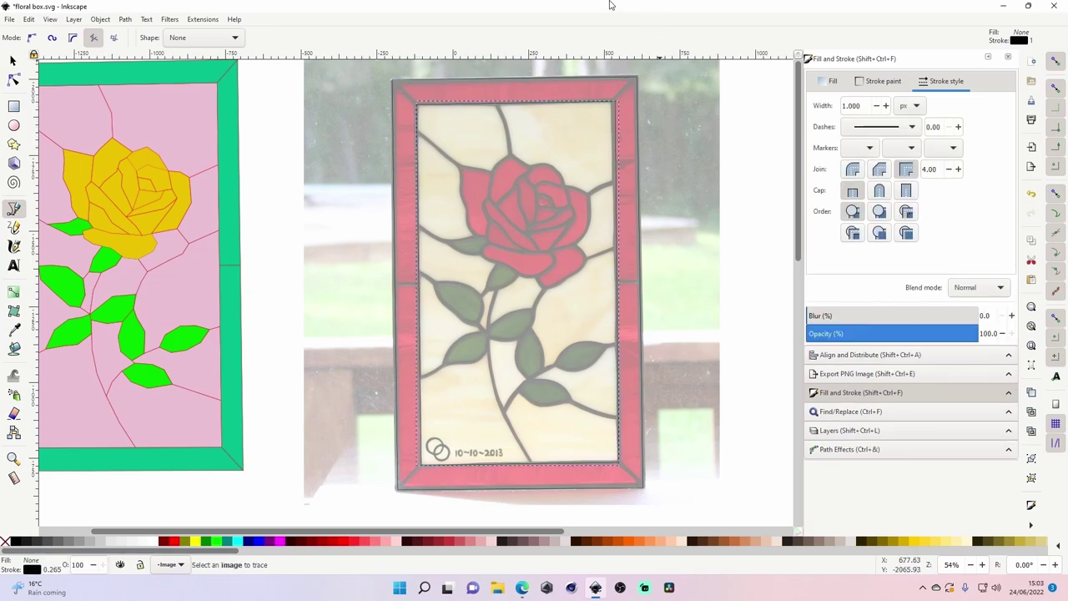
click(12, 60)
click(346, 179)
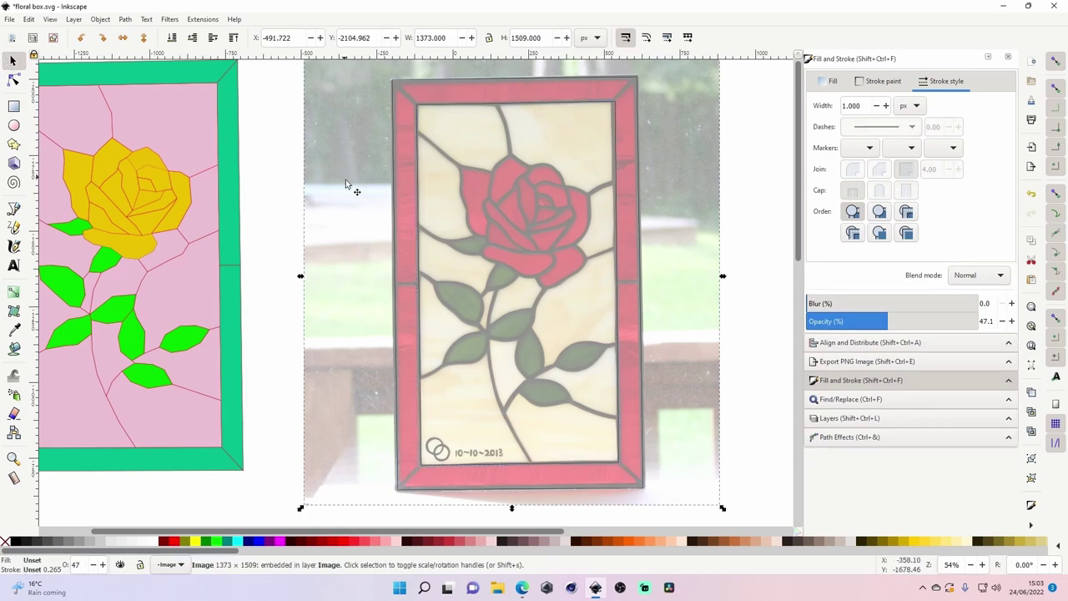
scroll(618, 164, up, 1)
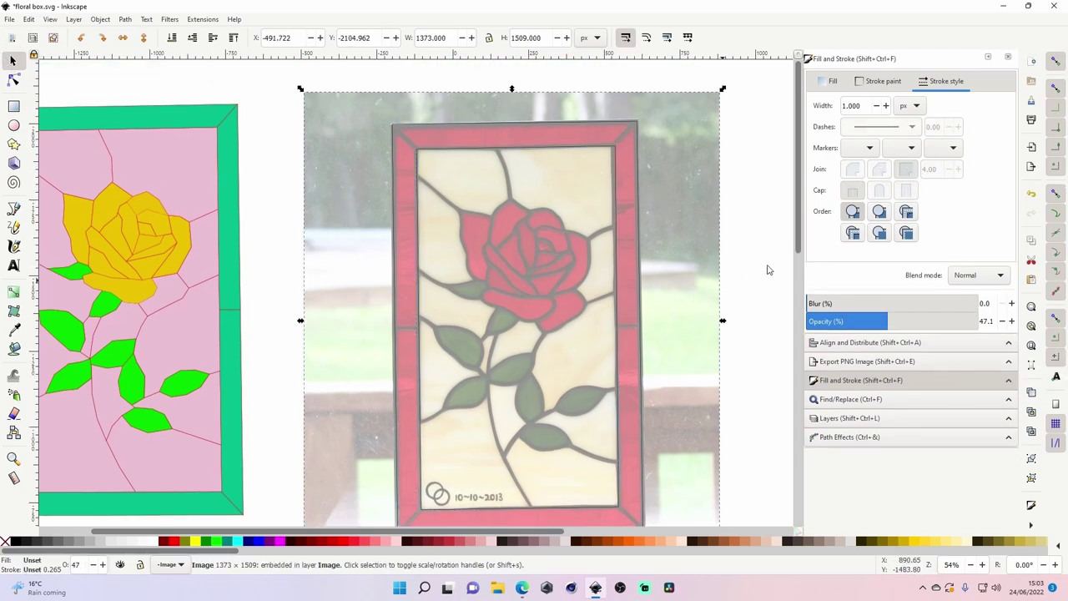
click(782, 233)
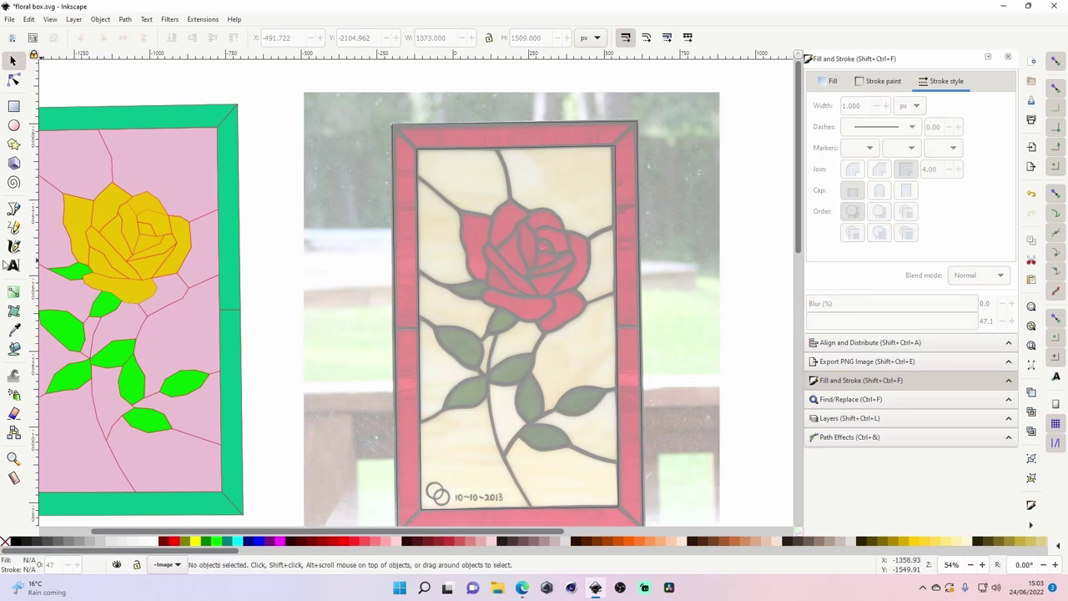
- Draw diagonal corner lines joining the frame's outer and inner paths at its upper left and upper right corners
click(13, 209)
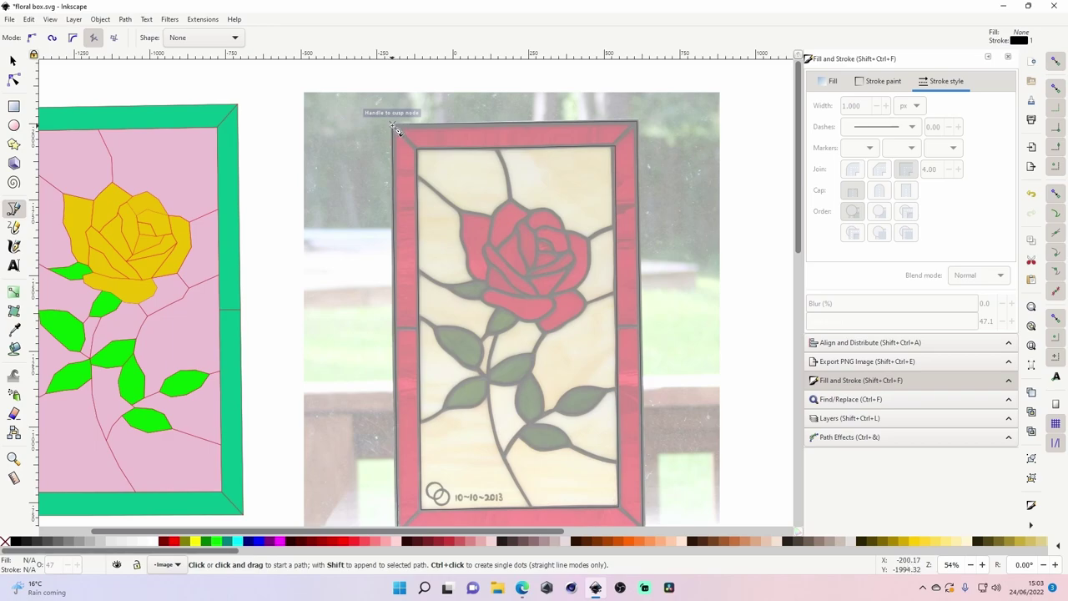
click(392, 125)
click(418, 151)
key(Return)
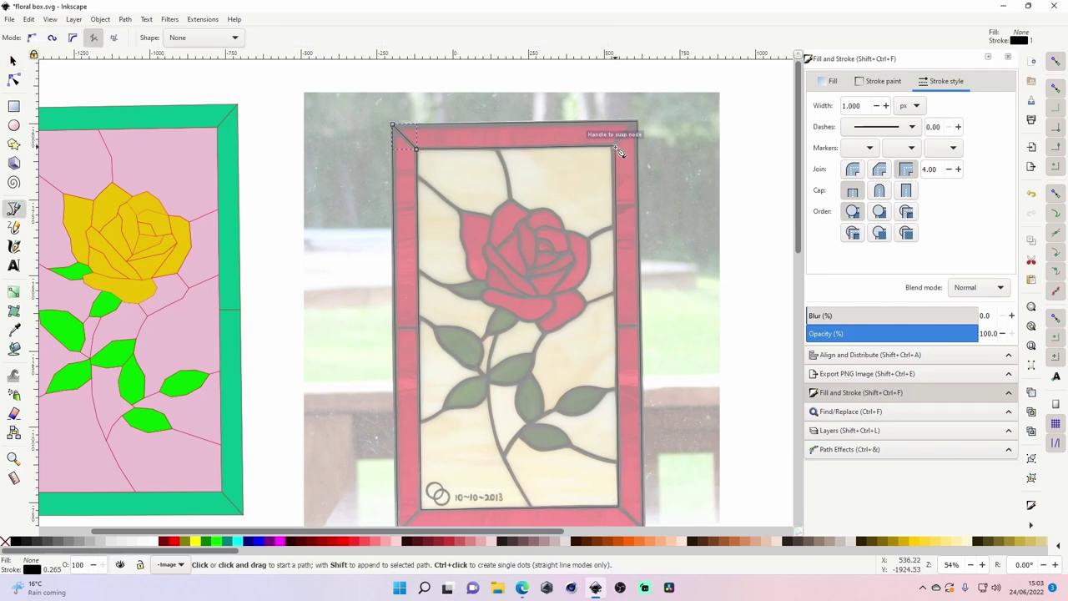
key(s)
- Draw the diagonal corner line joining the outer and inner paths at the frame's lower right corner
scroll(720, 217, down, 5)
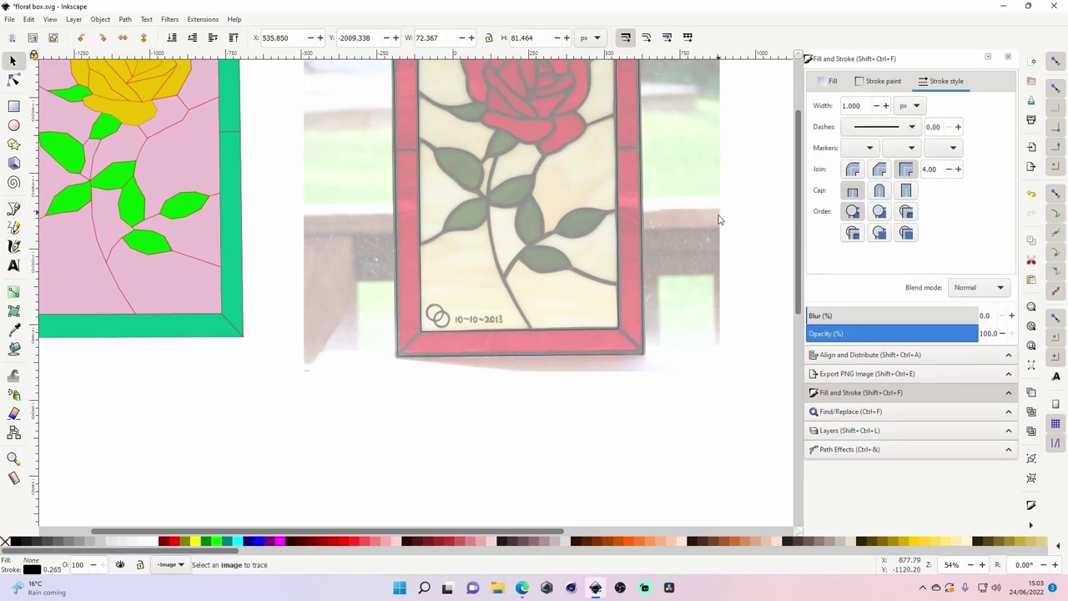
scroll(668, 317, up, 1)
key(b)
click(634, 361)
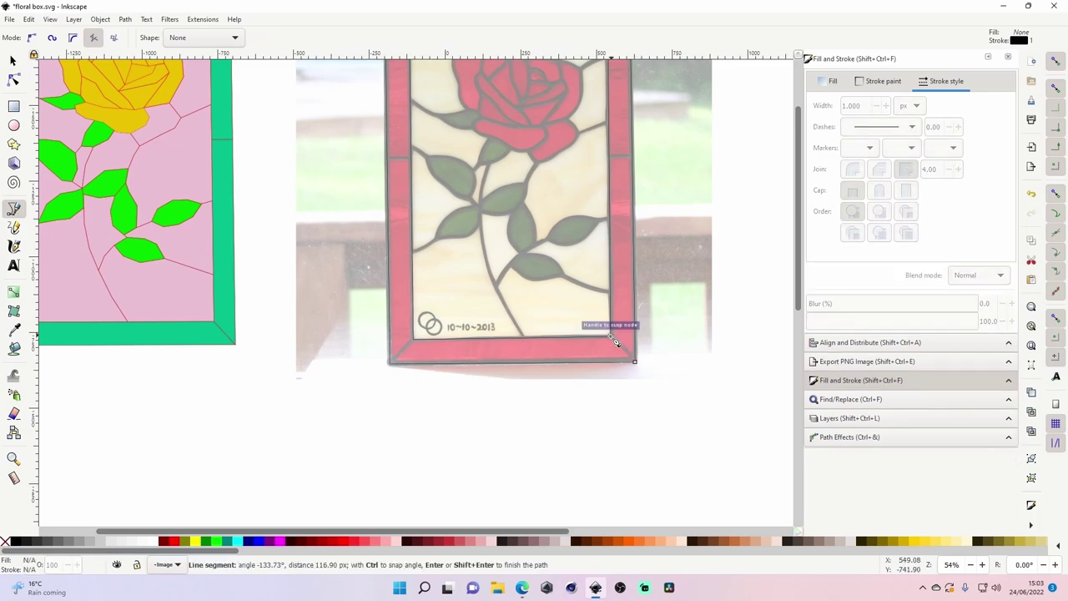
click(614, 342)
key(Return)
- Draw the diagonal corner line at the frame's lower left corner, about 78 by 81 px
scroll(435, 331, up, 2)
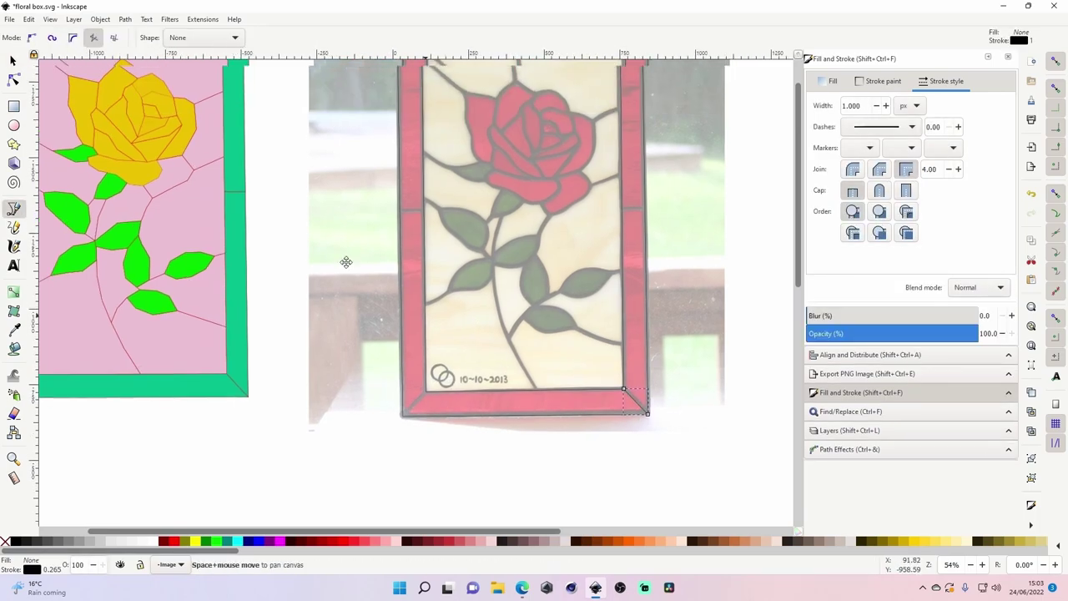
scroll(435, 331, right, 1)
scroll(434, 331, down, 2)
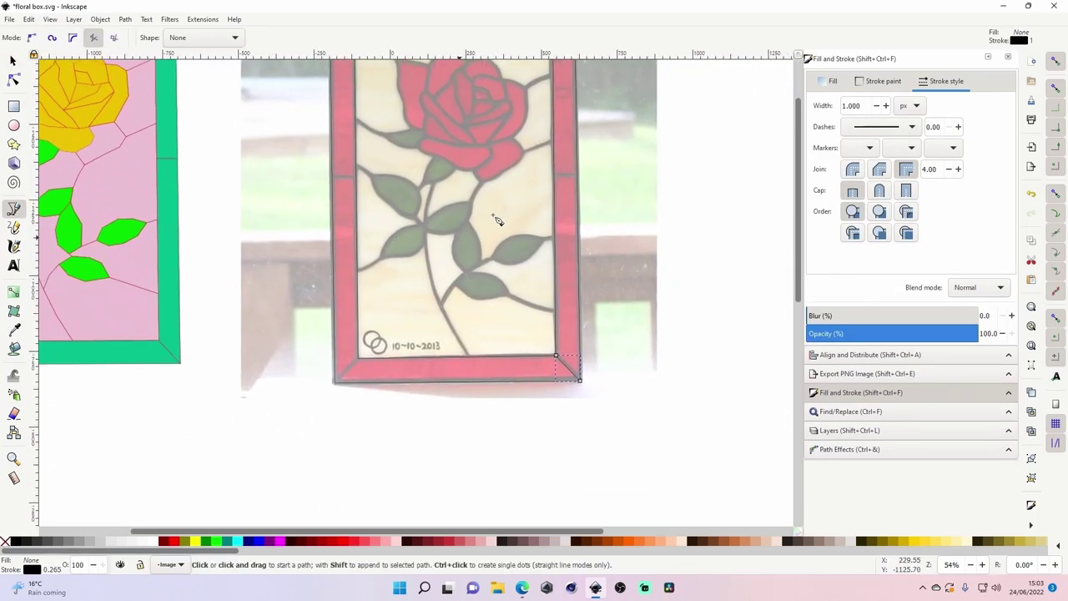
drag(507, 167, 532, 212)
click(384, 403)
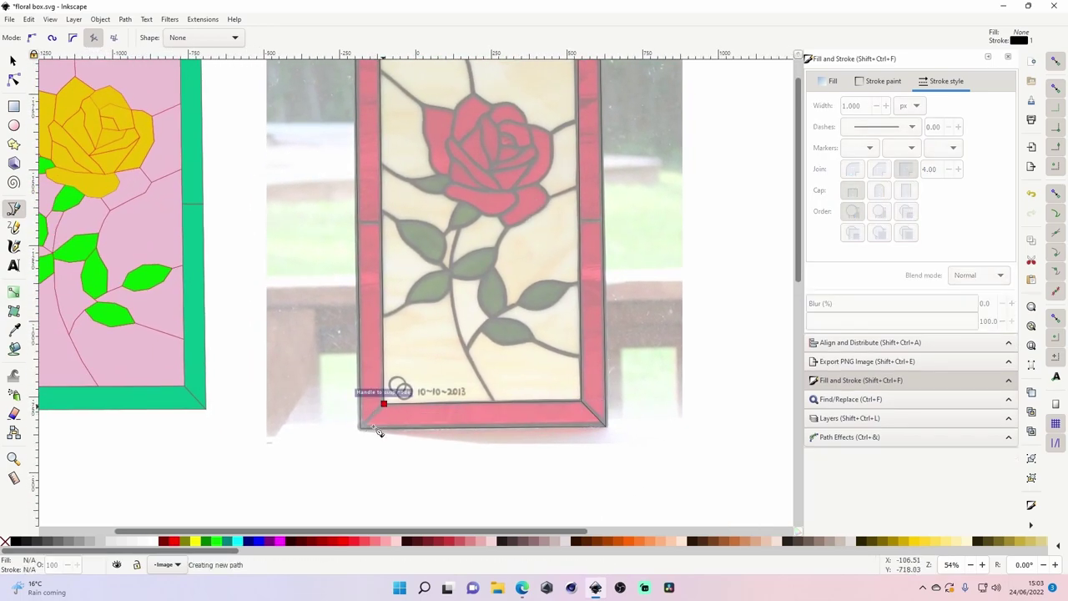
click(361, 431)
key(space)
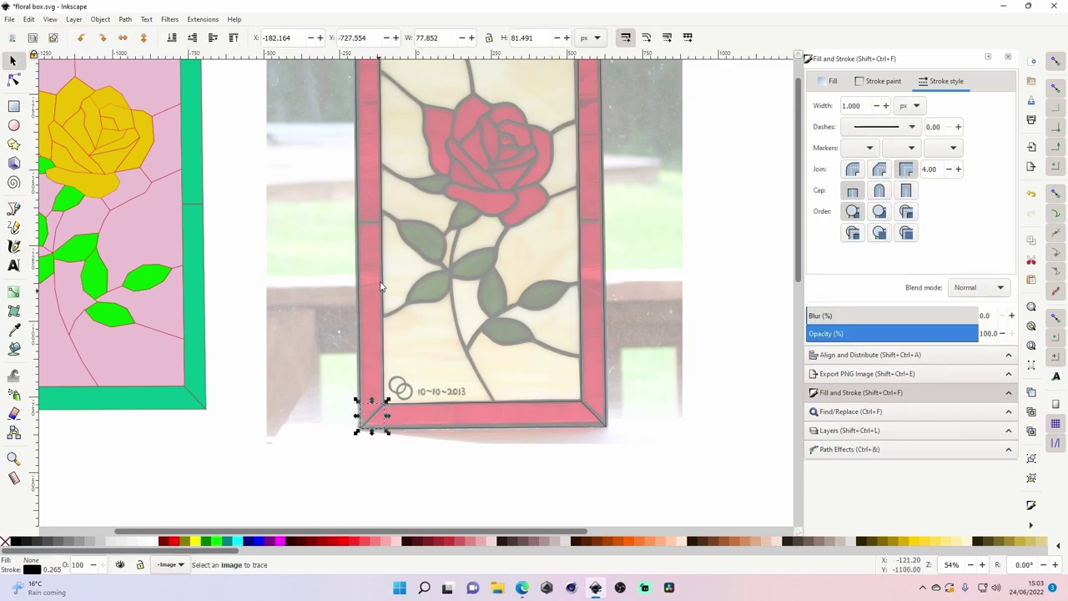
- Draw short divider lines across the frame's left and right sides at mid-height, about 79 and 76 px wide
key(space)
drag(448, 335, 402, 277)
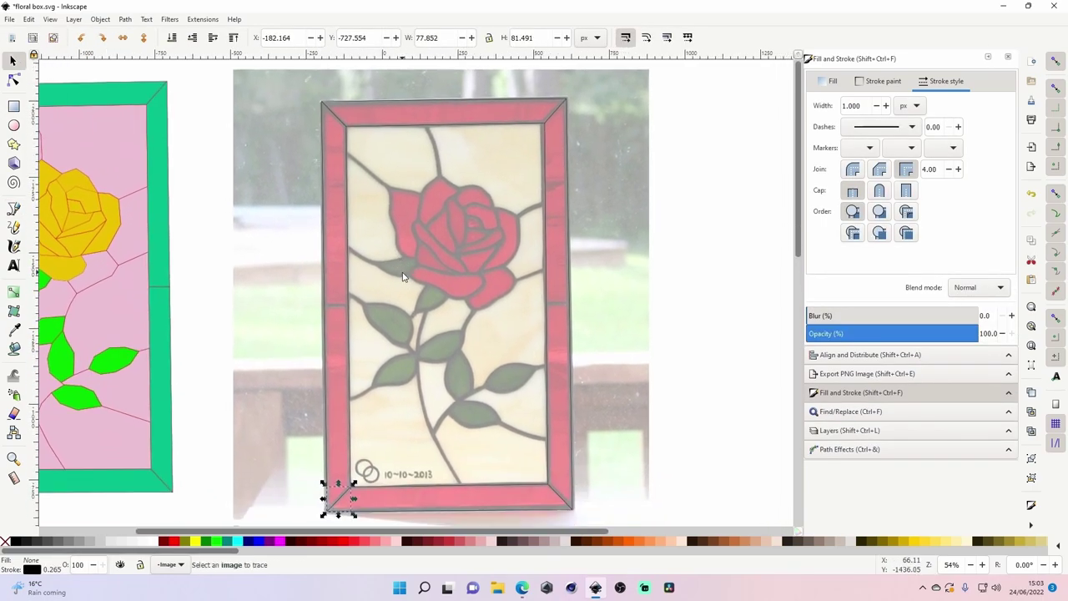
key(b)
click(324, 306)
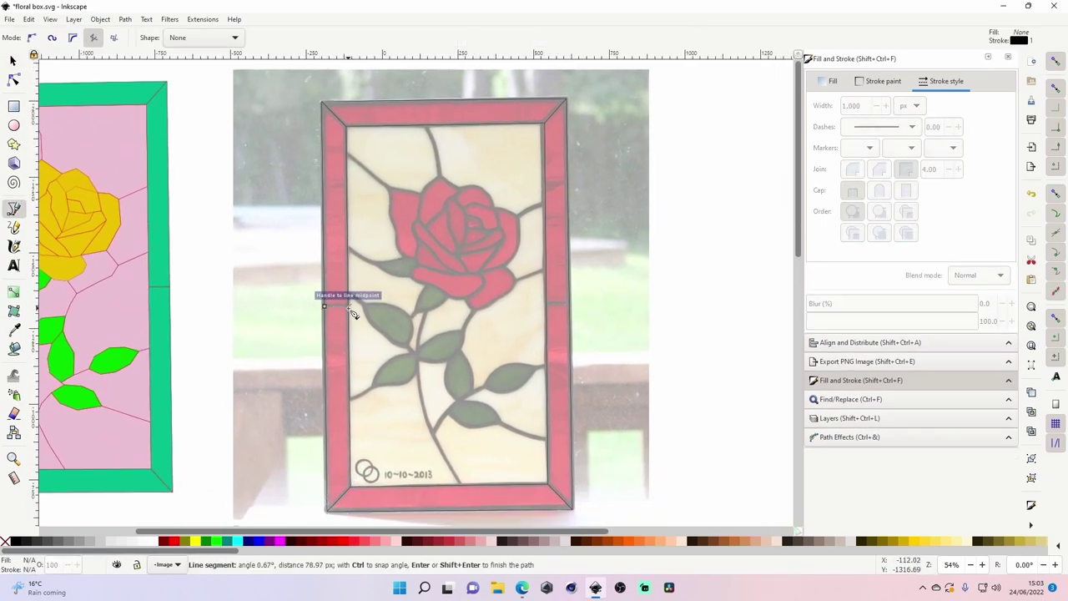
click(349, 307)
key(space)
drag(362, 309, 415, 313)
key(space)
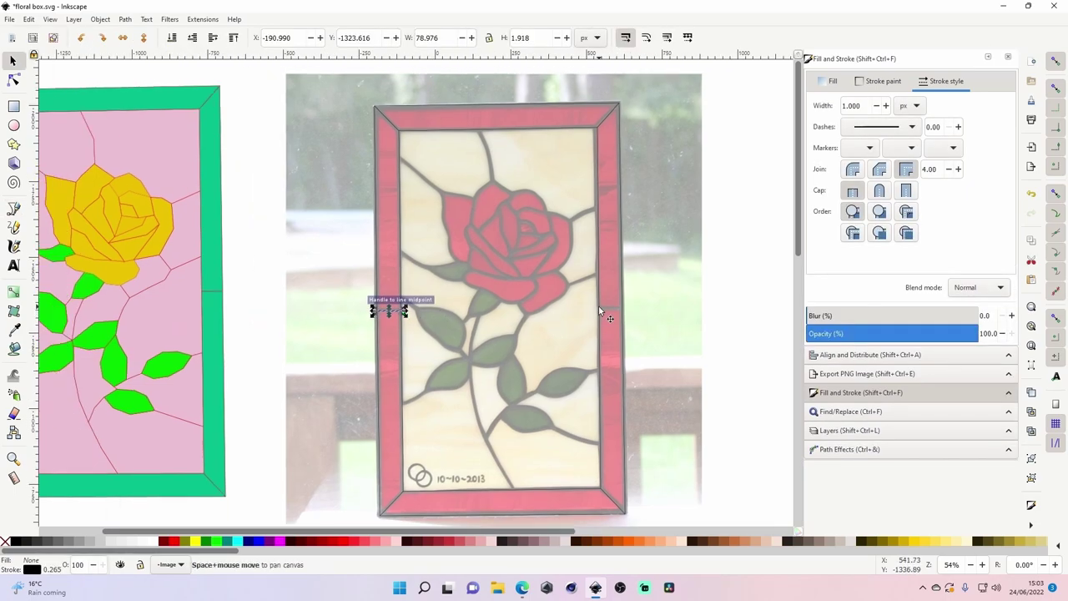
click(606, 314)
click(624, 312)
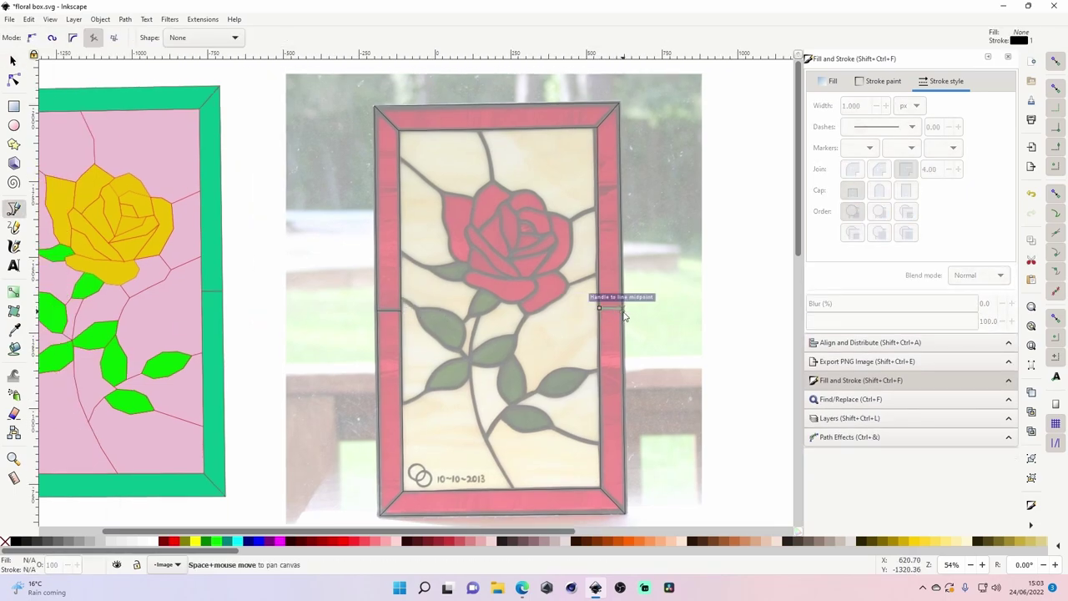
key(space)
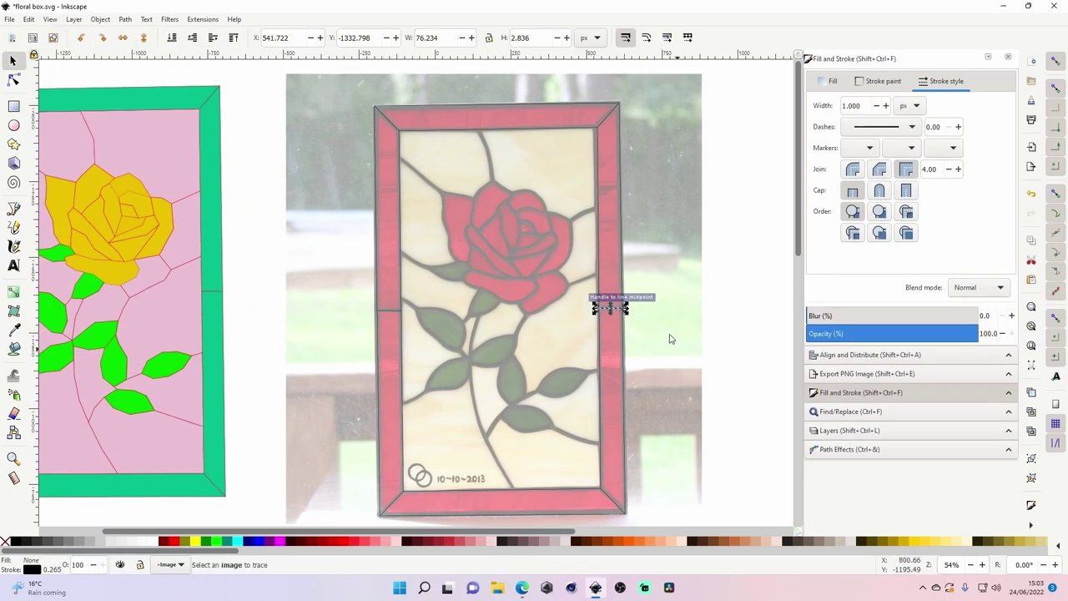
- Trace the seam from the frame's top inner edge along the rose's upper right outline to the right inner edge, about 395 by 307 px
key(z)
click(492, 127)
click(493, 127)
click(492, 127)
scroll(529, 179, down, 1)
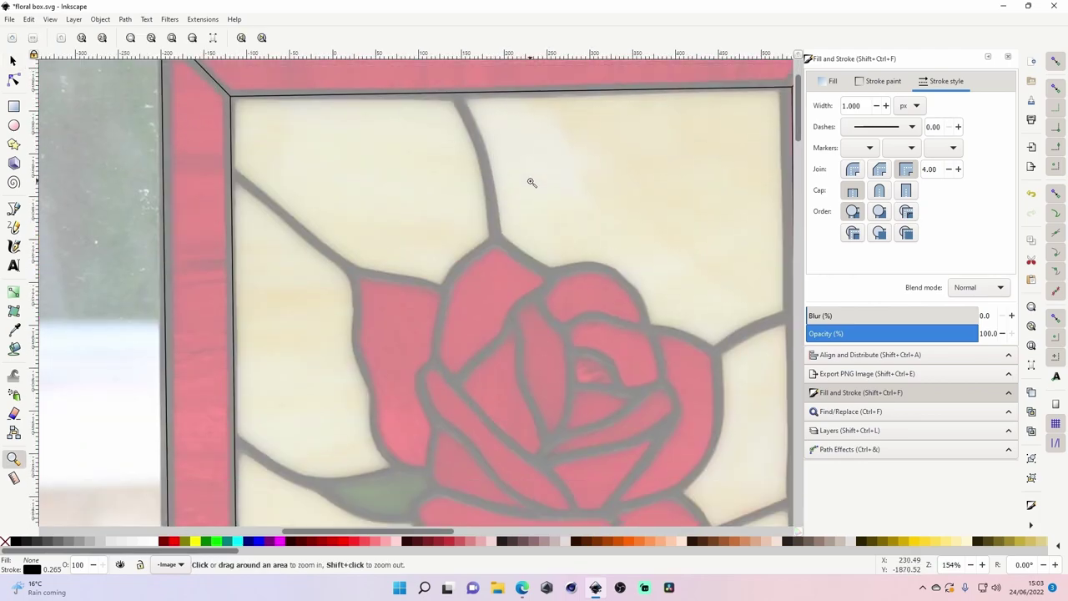
drag(444, 531, 494, 530)
click(13, 207)
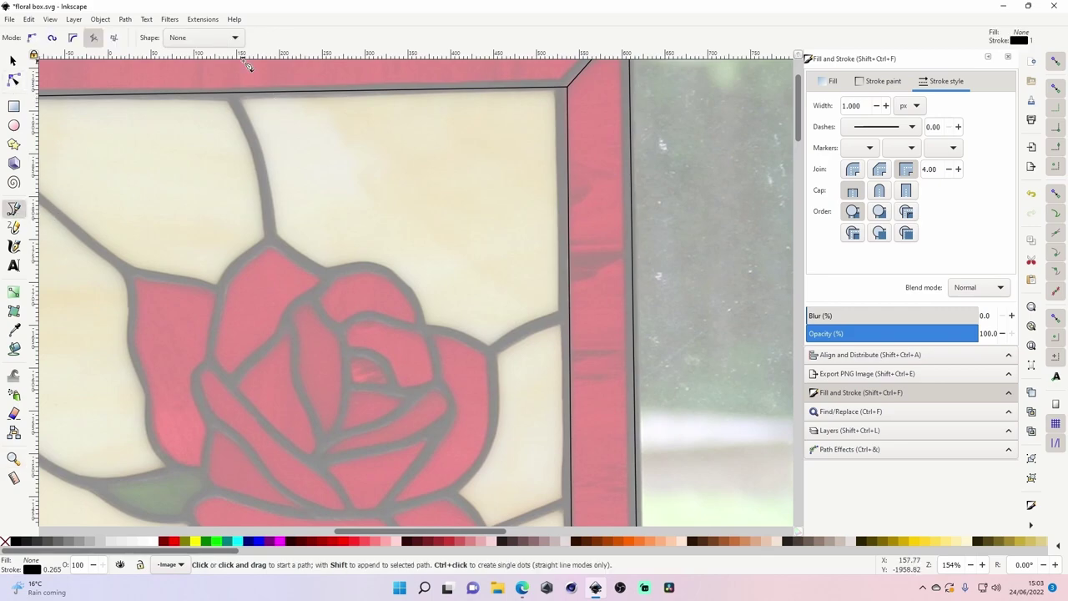
click(232, 96)
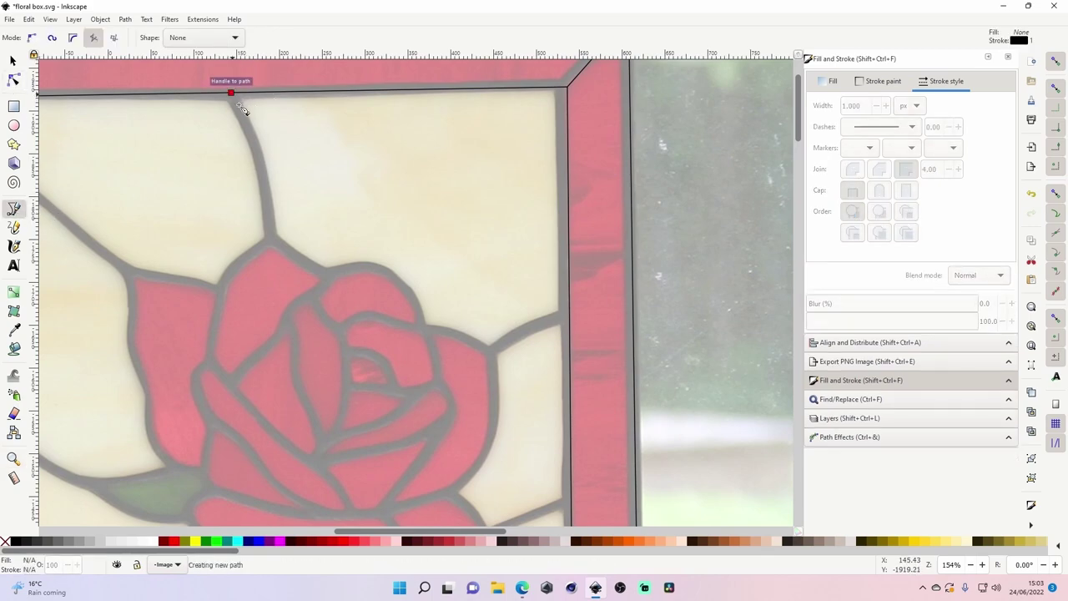
click(273, 243)
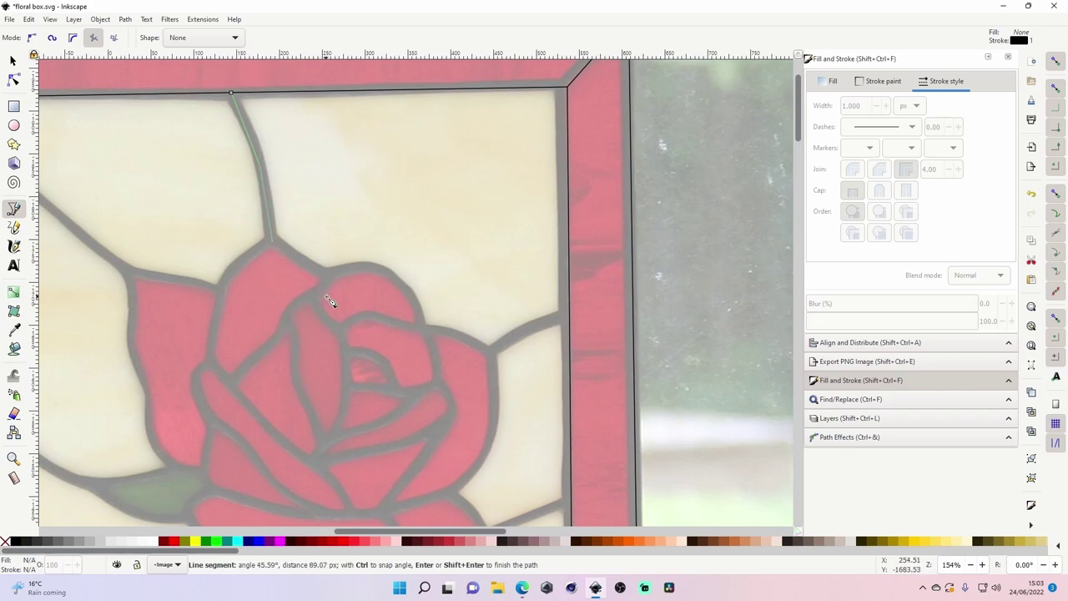
click(326, 273)
click(387, 269)
click(421, 328)
click(461, 337)
click(490, 353)
click(532, 330)
click(568, 315)
key(space)
key(space)
key(space)
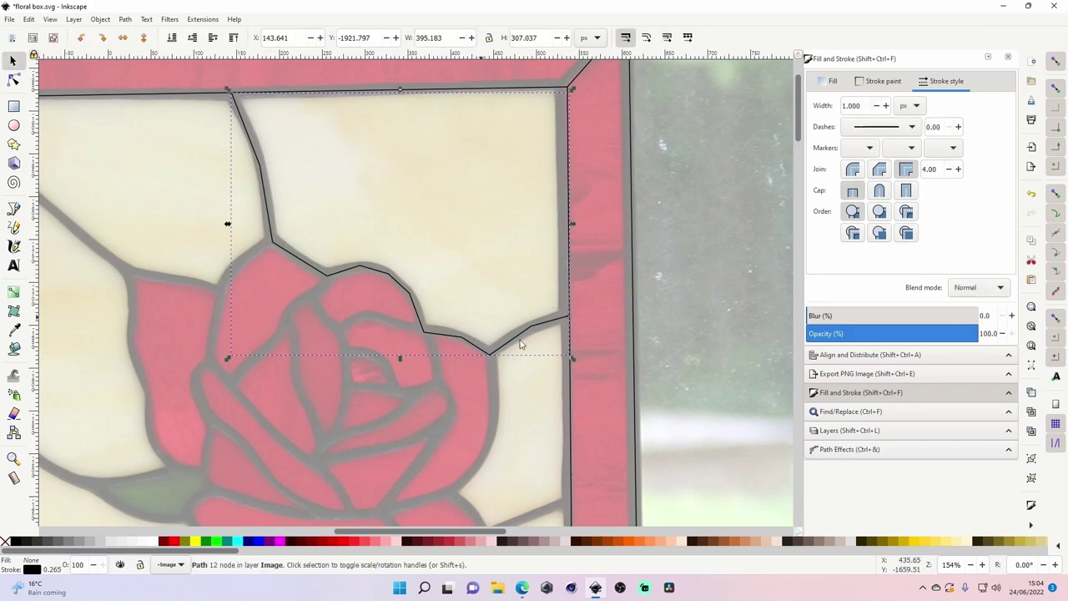
- Trace the rose's right outline from the upper seam junction down to the lower right petal and across to the frame's right inner edge
key(b)
scroll(505, 350, down, 4)
click(490, 220)
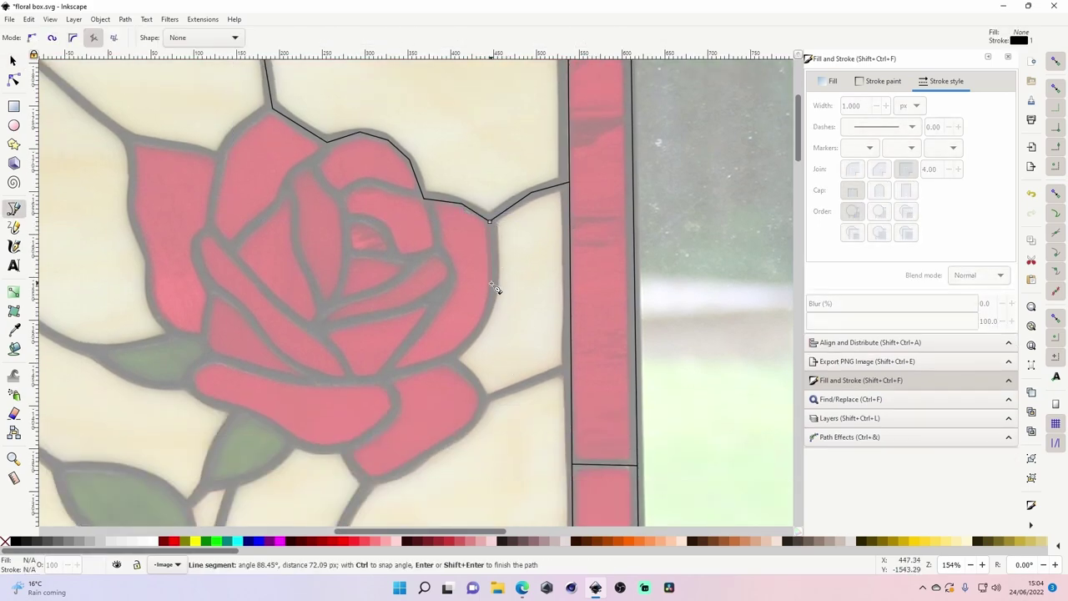
click(496, 276)
click(487, 323)
click(447, 361)
click(483, 400)
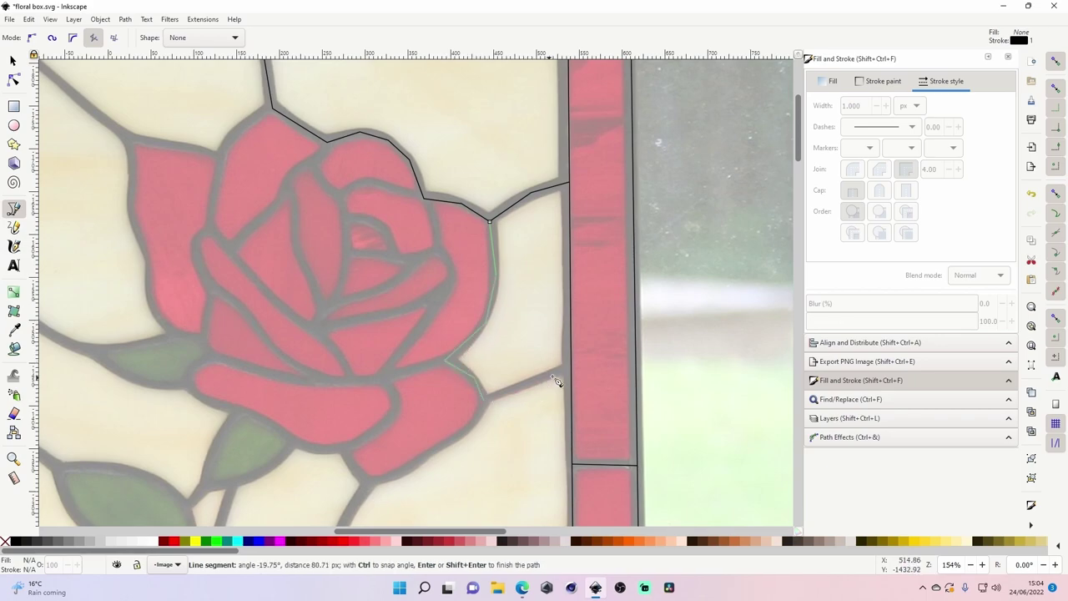
key(space)
key(space)
- Trace the rose's lower right petal from the seam junction around its bottom and inner edges up to the notch in the right outline
click(483, 400)
click(471, 429)
click(434, 448)
click(406, 466)
click(366, 481)
click(342, 448)
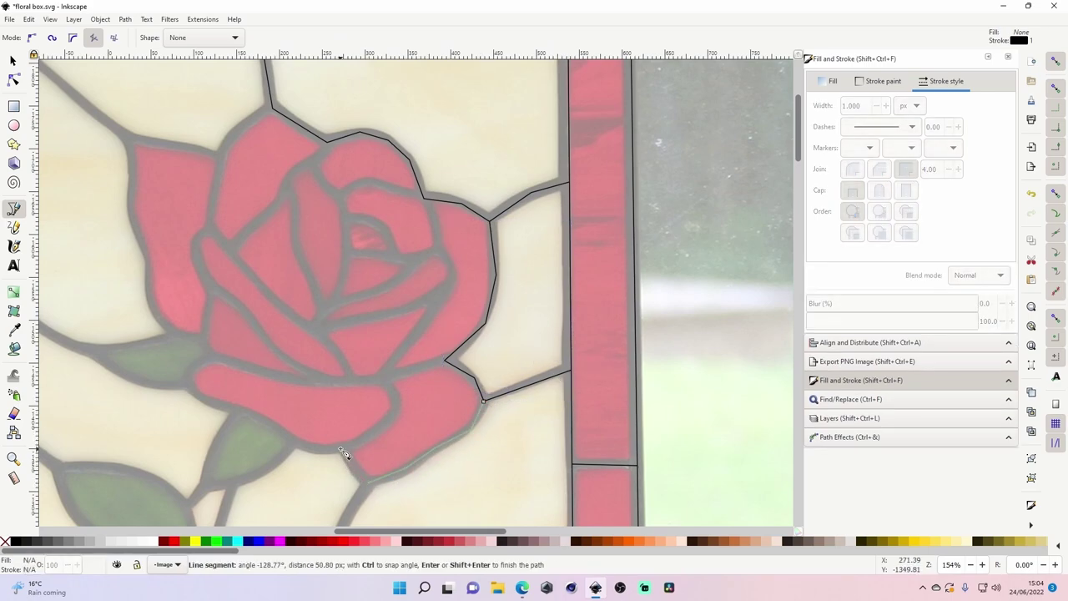
click(397, 404)
click(387, 379)
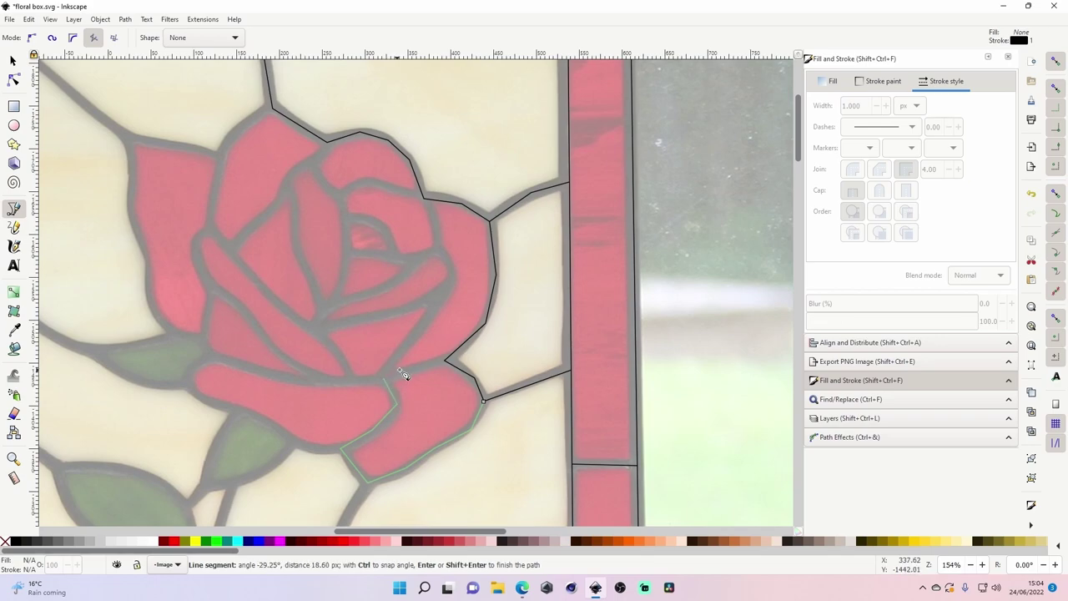
click(446, 365)
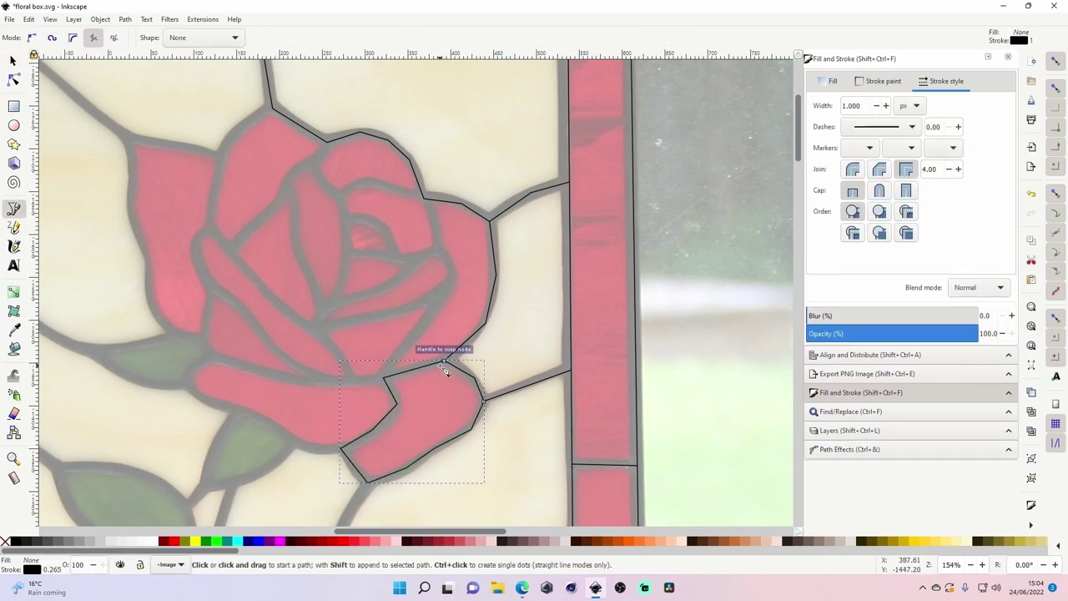
- Trace the right petal's inner edge from the lower petal's corner up to the outline notch, and the seam branching from it below the rose's centre
click(383, 378)
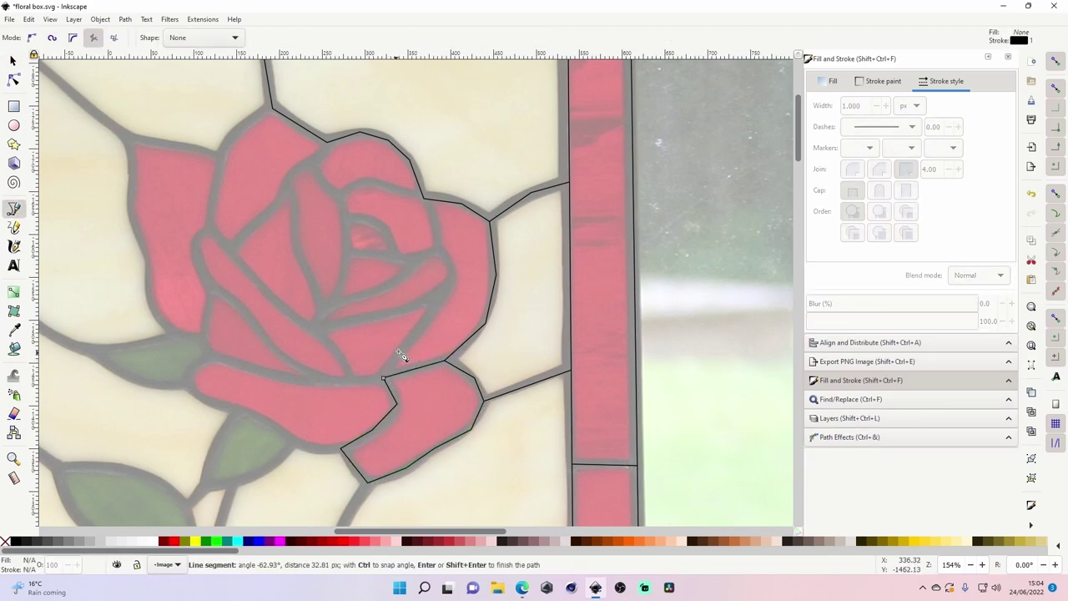
click(450, 268)
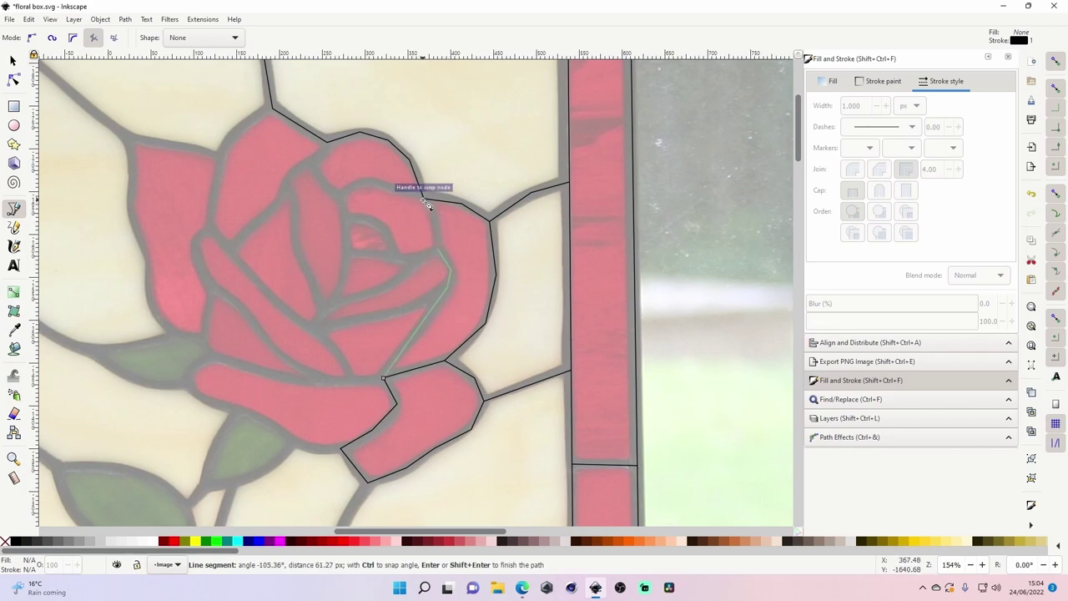
double_click(424, 198)
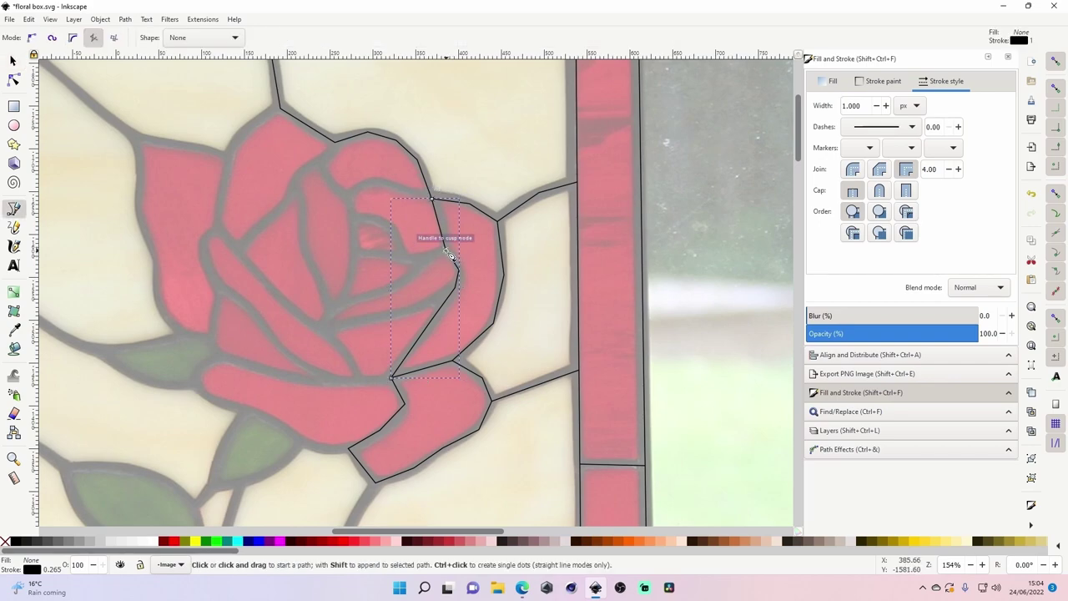
click(446, 249)
click(402, 286)
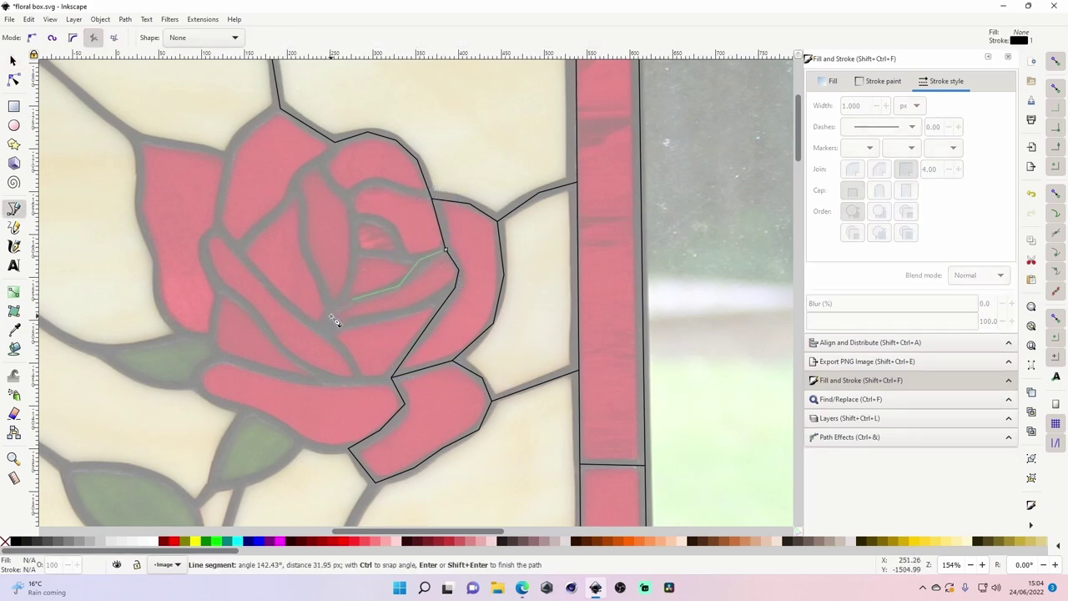
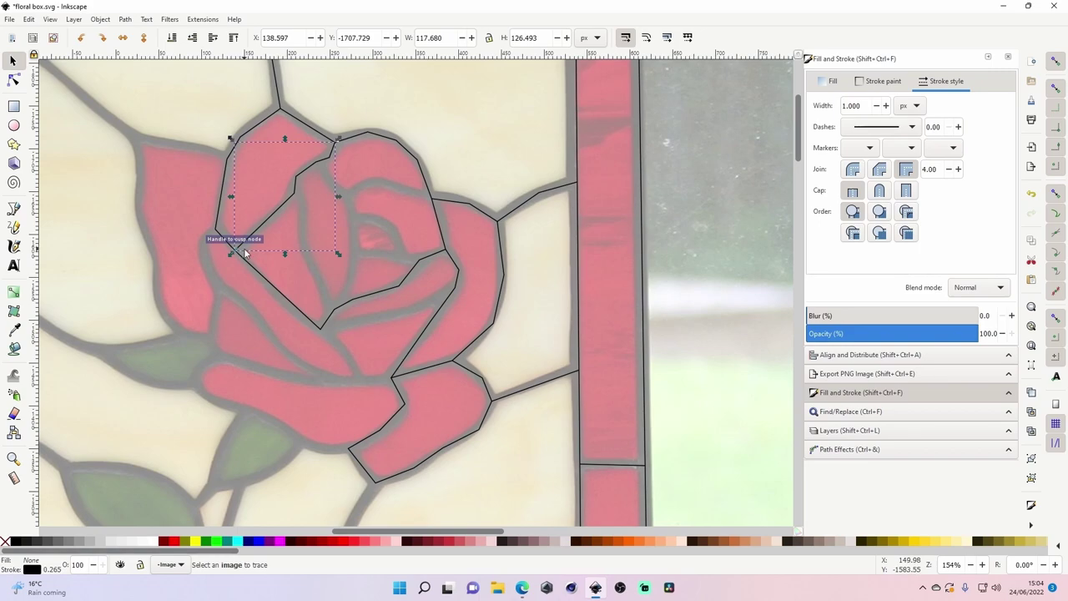
- Trace the left and right edges of the narrow upright petal left of the rose's centre, joining the seams above and below it
key(b)
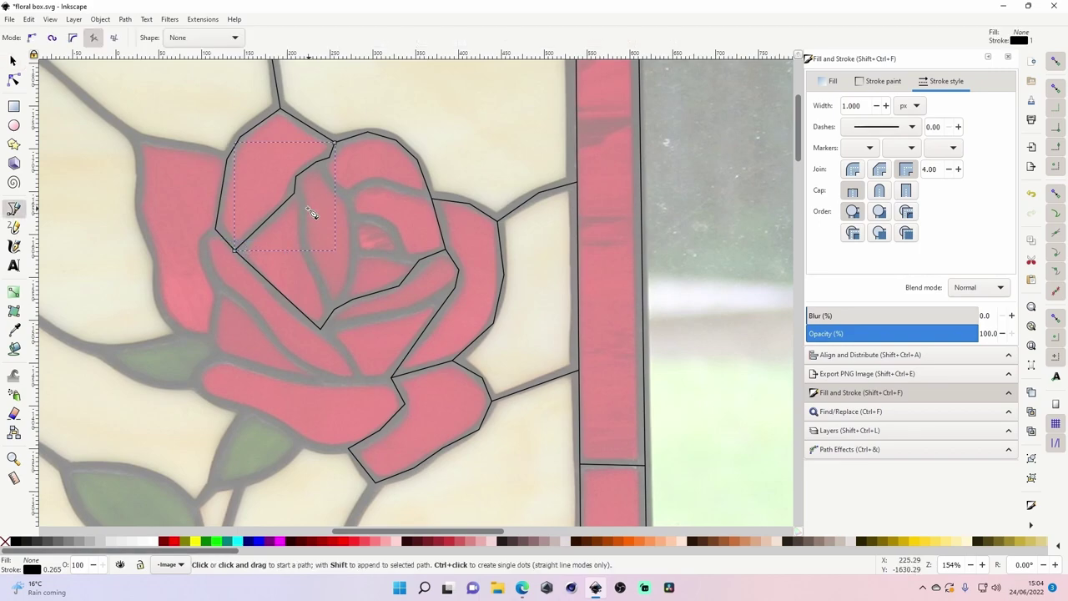
click(295, 193)
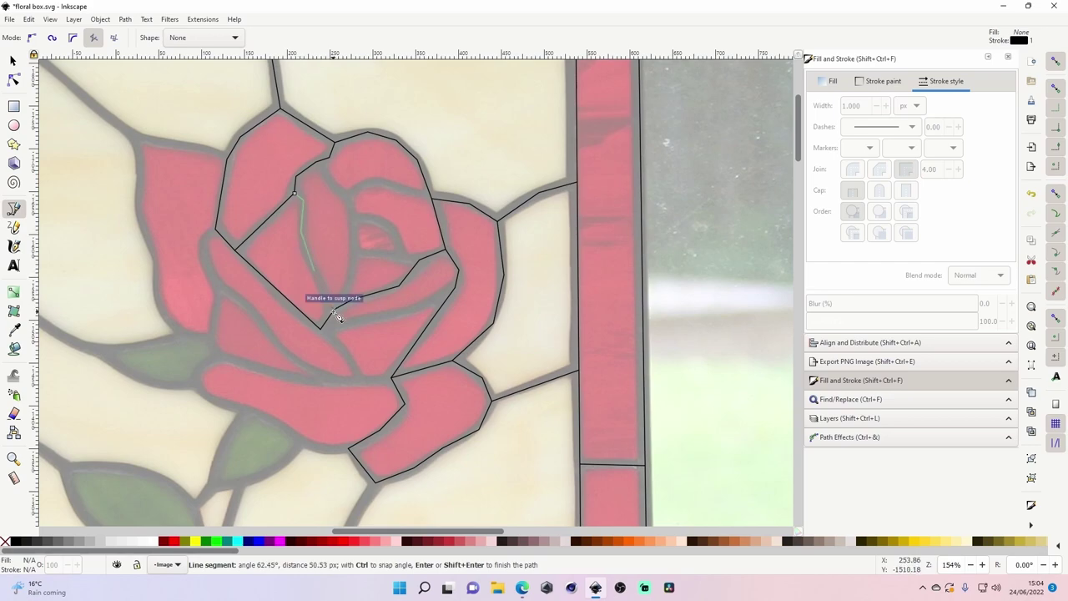
double_click(333, 311)
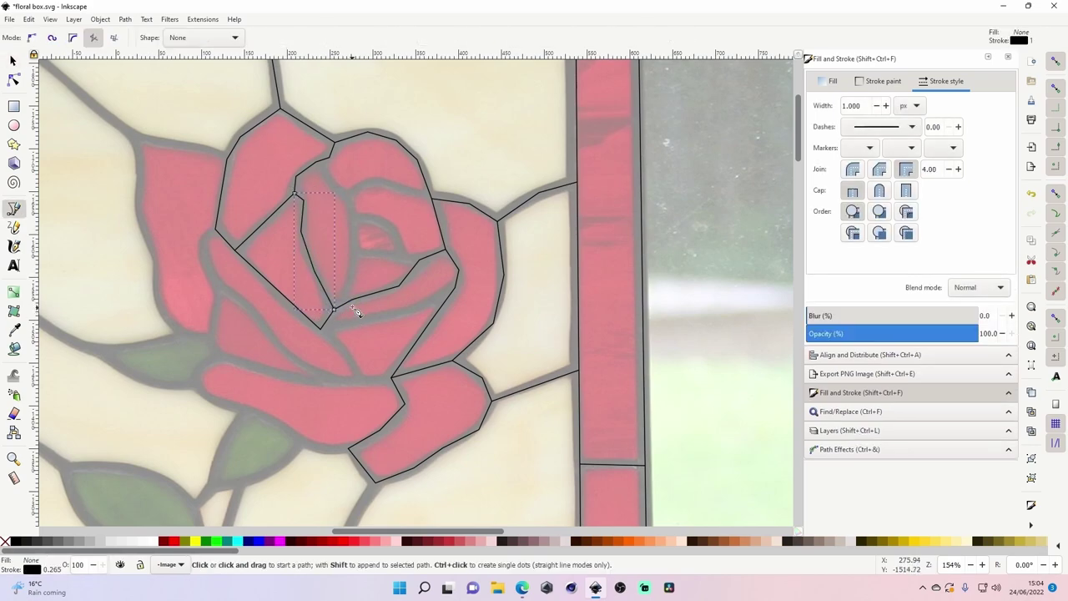
click(346, 306)
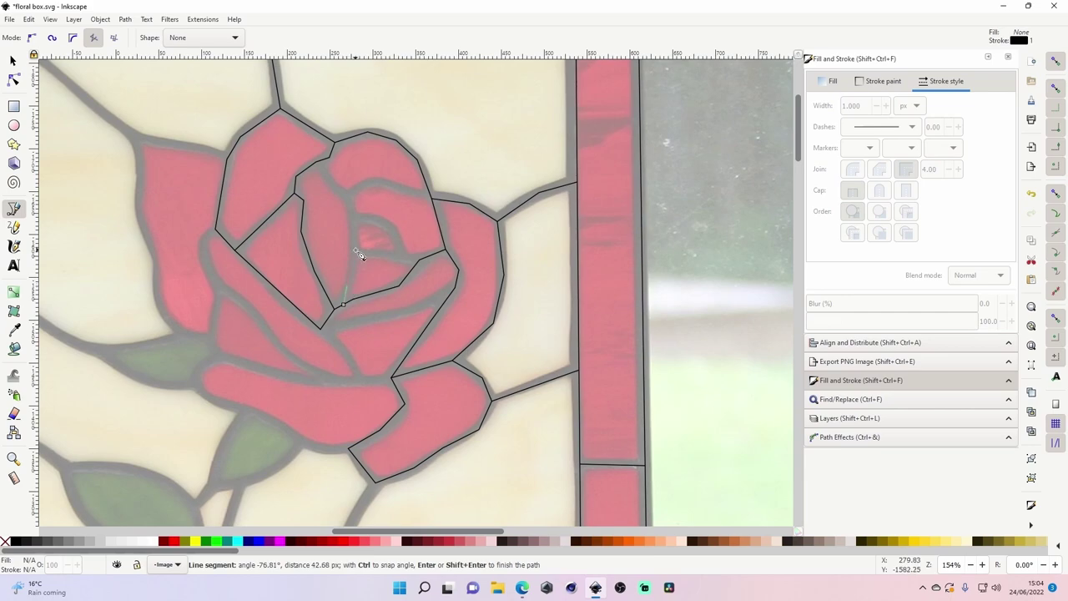
click(349, 195)
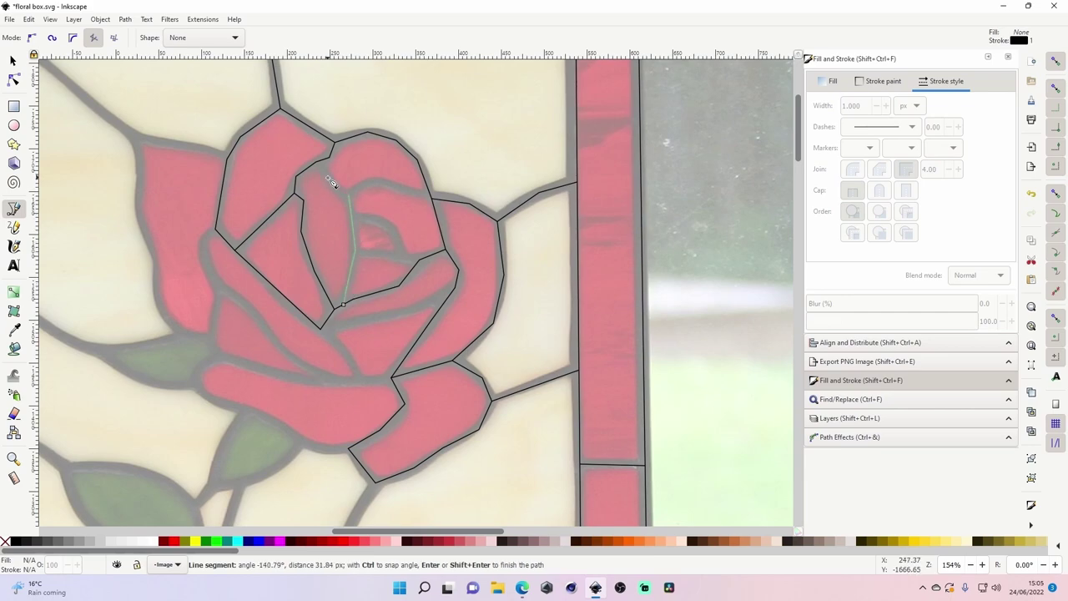
key(Return)
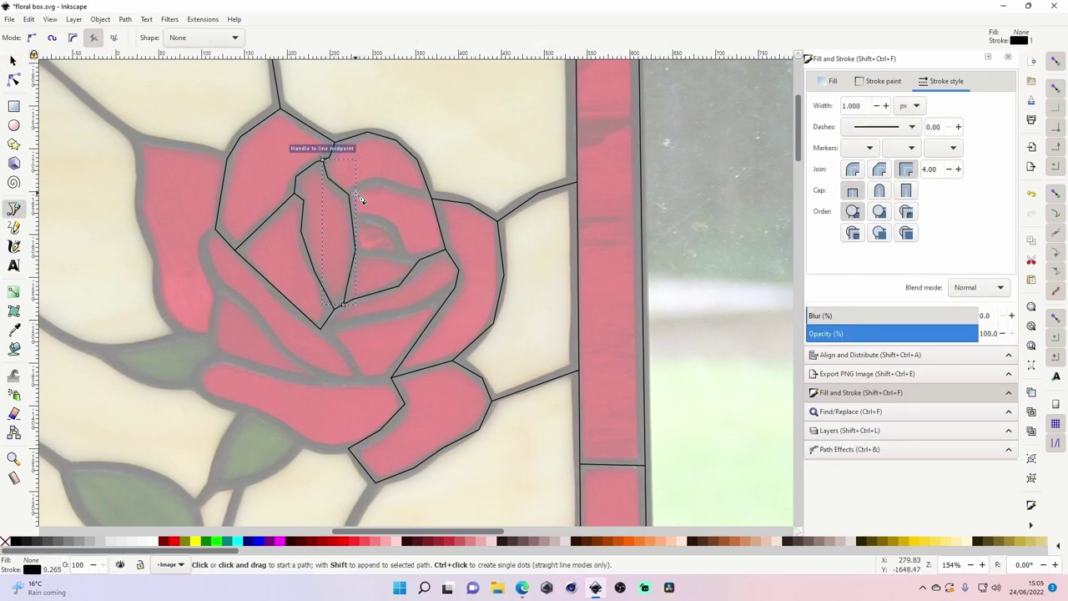
- Trace the curved seam above the rose's centre out to the right outline notch, and the short seam closing the centre from below
click(364, 193)
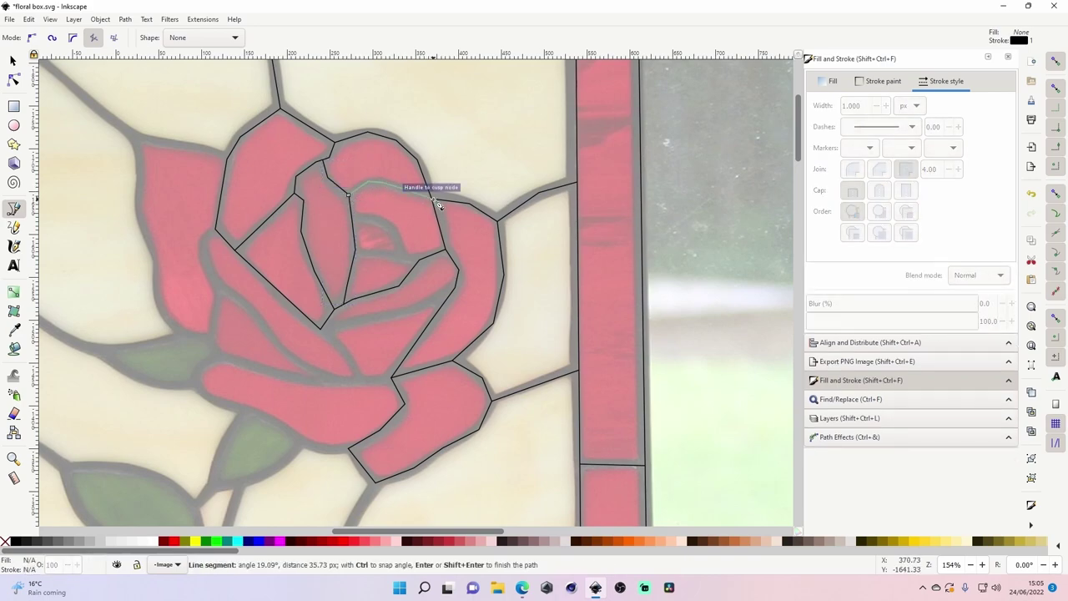
click(433, 198)
key(Return)
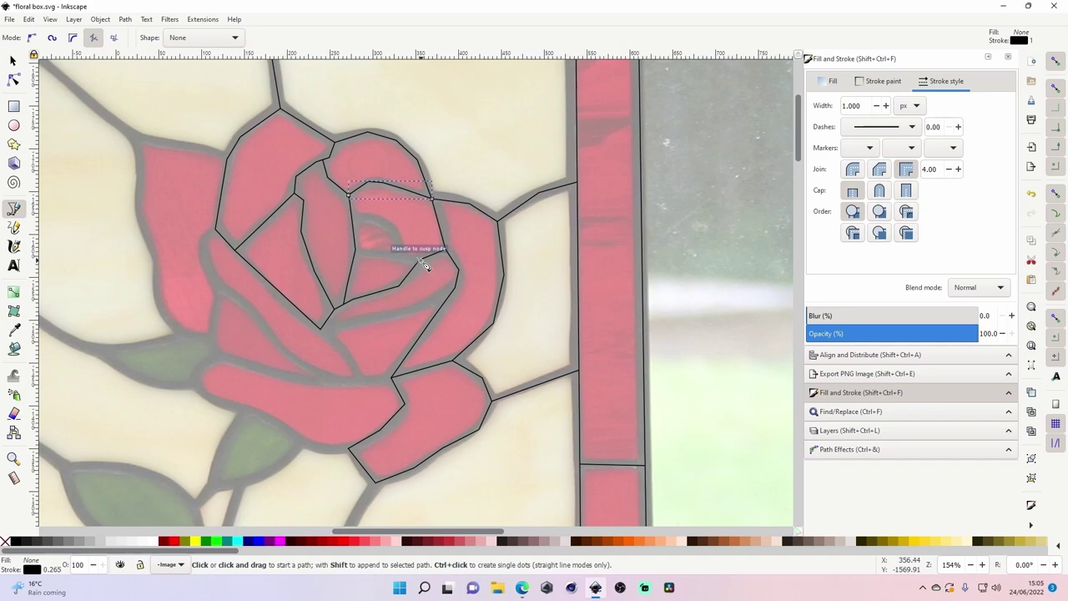
click(420, 260)
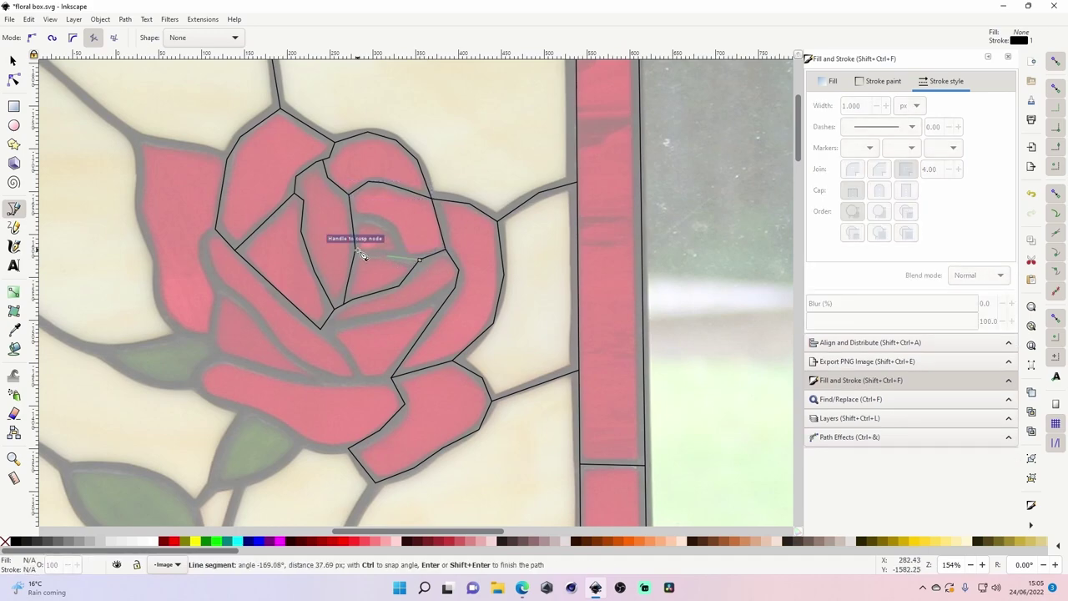
click(360, 253)
key(Return)
- Trace the small curved petal at the rose's centre, from the upright petal's edge down to the lower seam, about 60 by 45 px
click(352, 221)
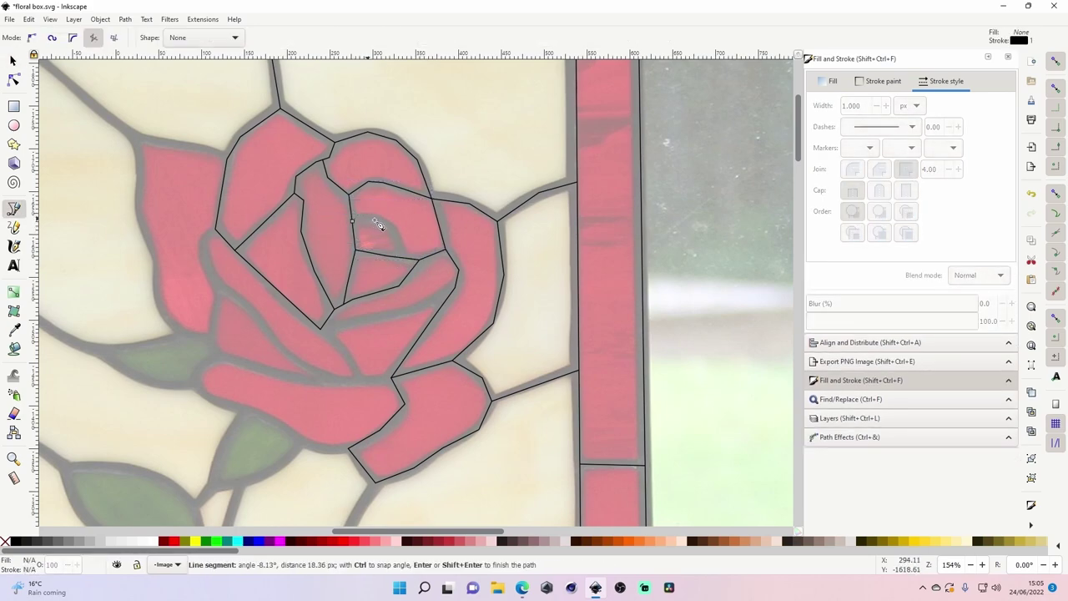
click(379, 220)
click(394, 229)
click(403, 259)
key(space)
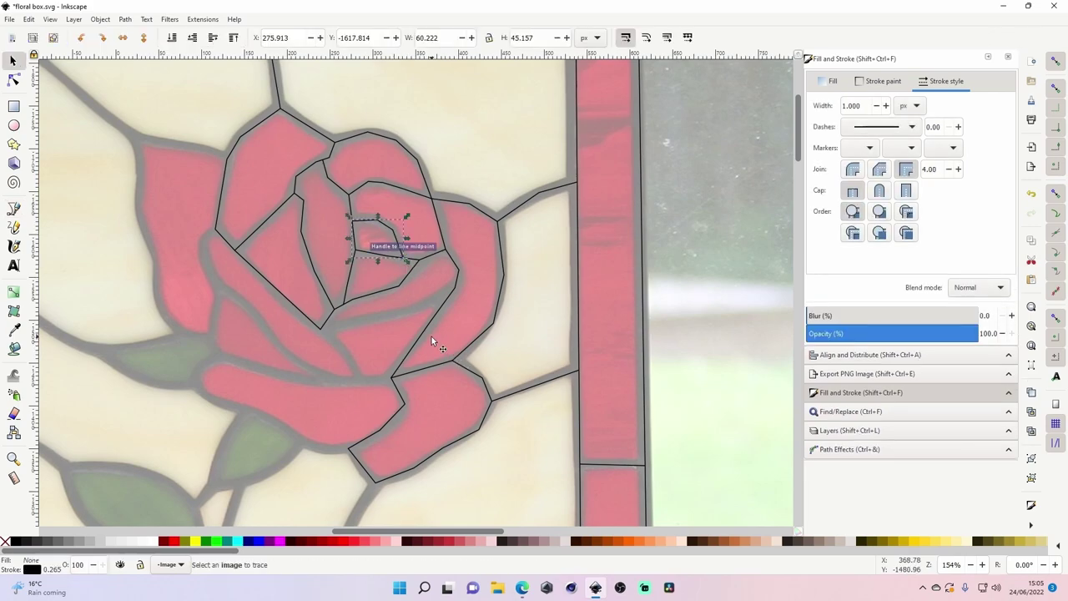
- Trace the seam from the right petal's inner edge to the bottom of the central V, then down and across to the lower right petal's corner
key(b)
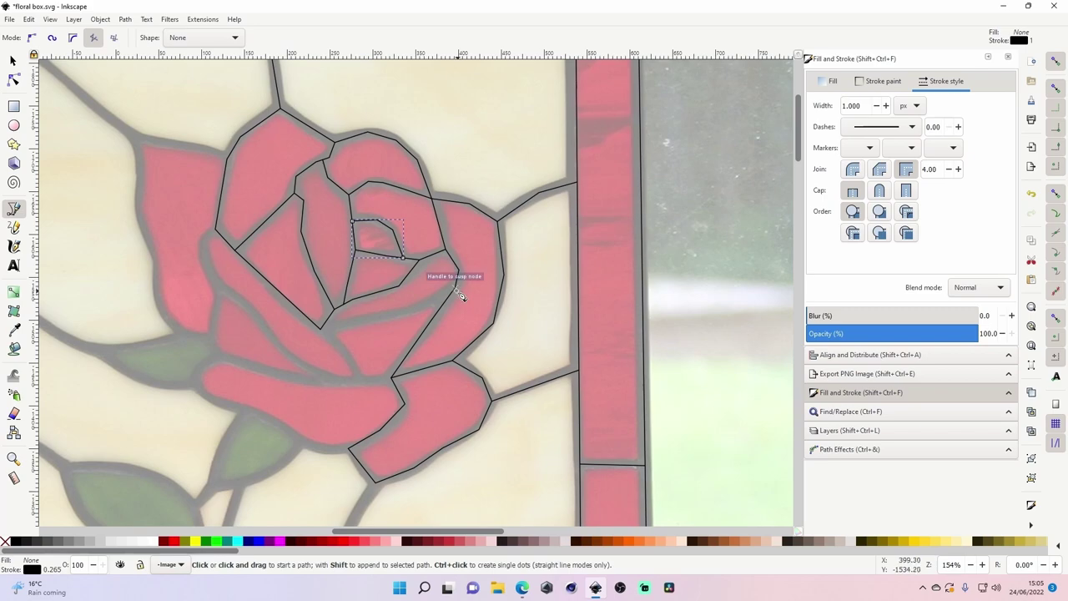
click(455, 298)
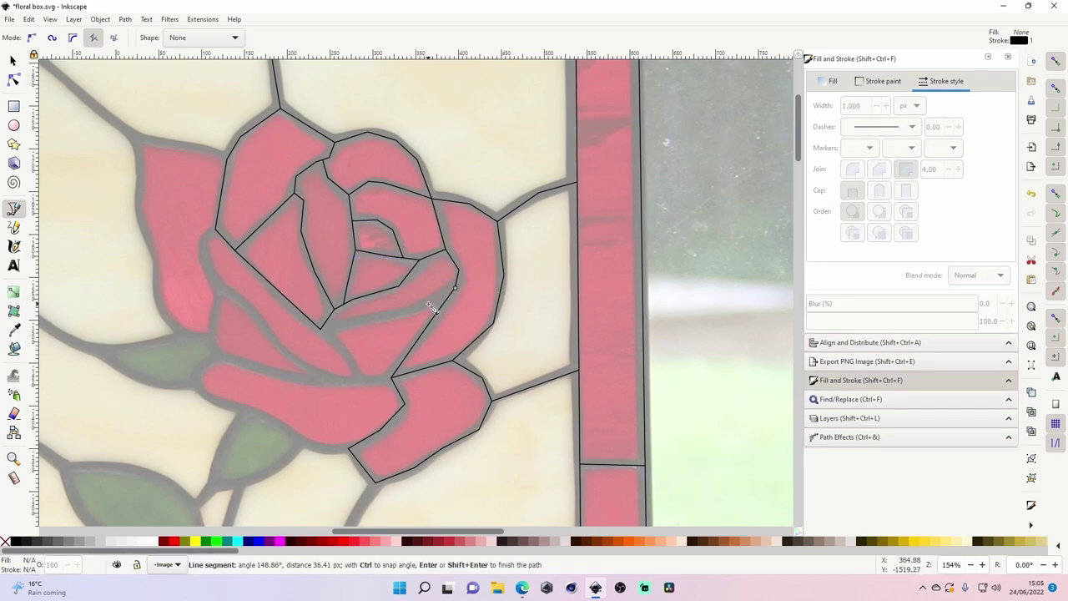
double_click(320, 329)
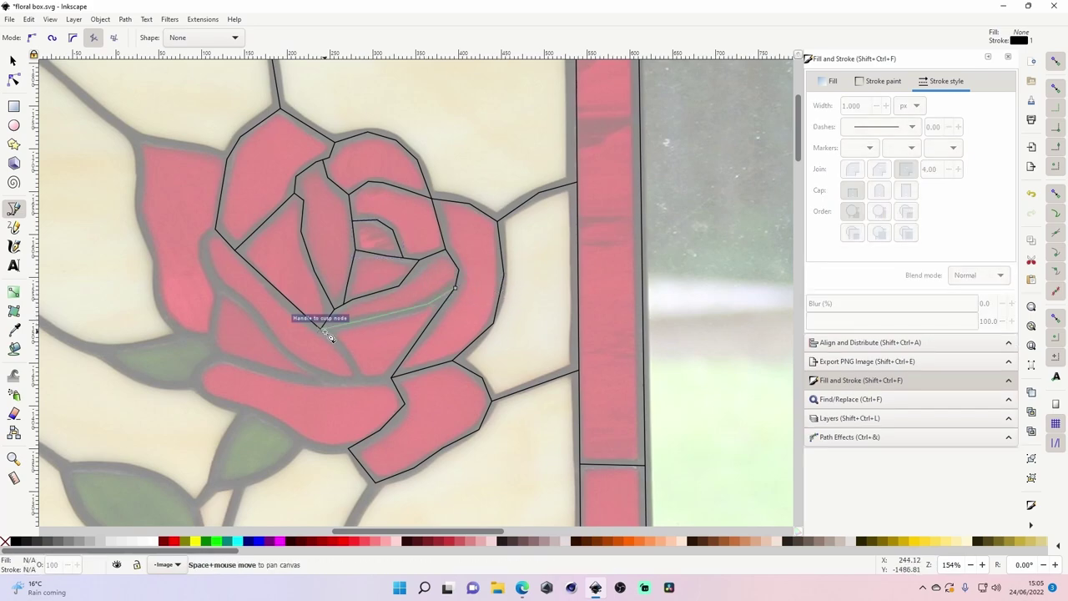
click(321, 330)
click(357, 383)
double_click(391, 381)
key(space)
key(space)
key(space)
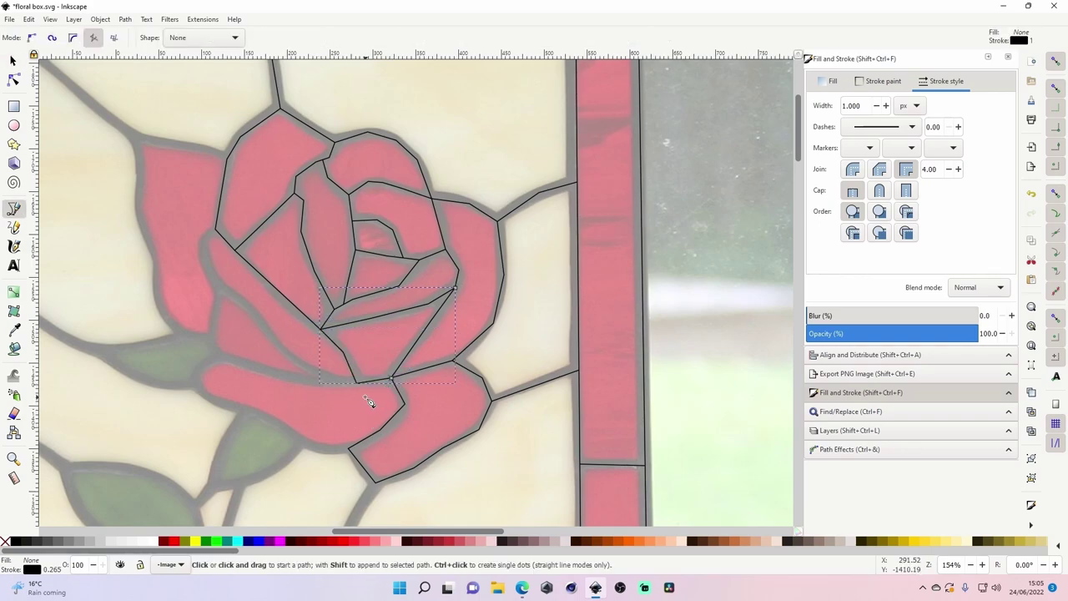
- Trace the lower edge of the long diagonal petal from the bottom seam up around its tip to the upper left petal's corner
click(357, 383)
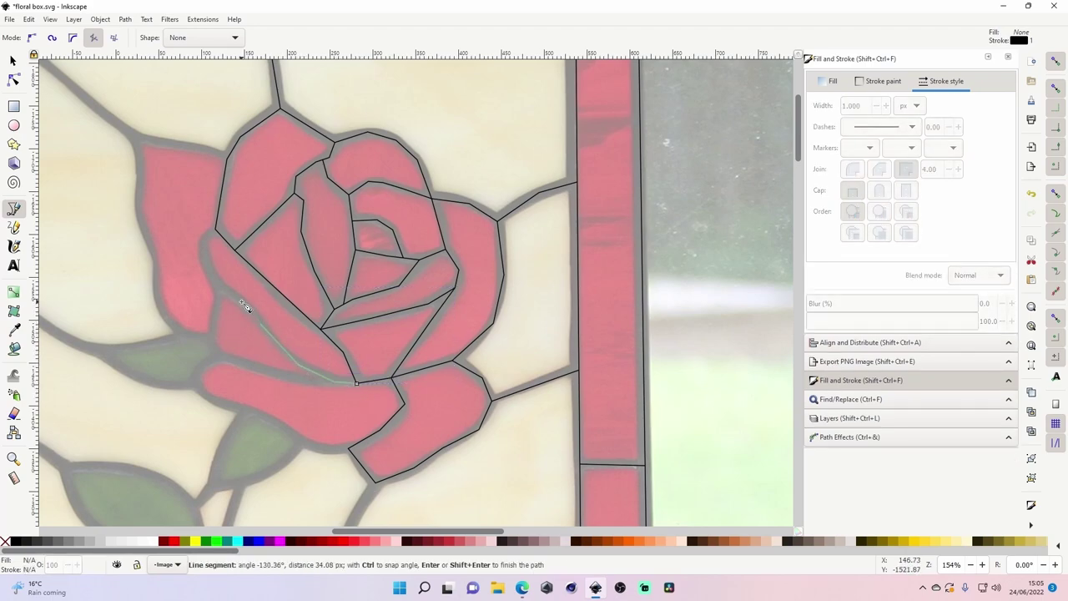
click(203, 241)
double_click(217, 232)
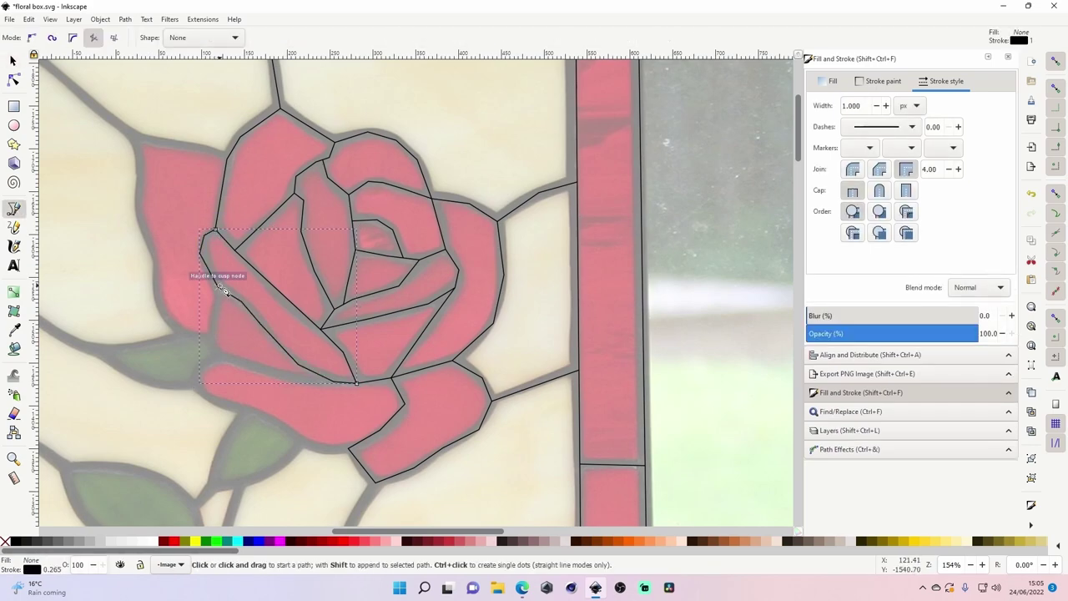
- Trace the lower left petal's outer and bottom edges from the diagonal petal to the bottom seam, about 145 by 114 px
click(217, 287)
click(211, 338)
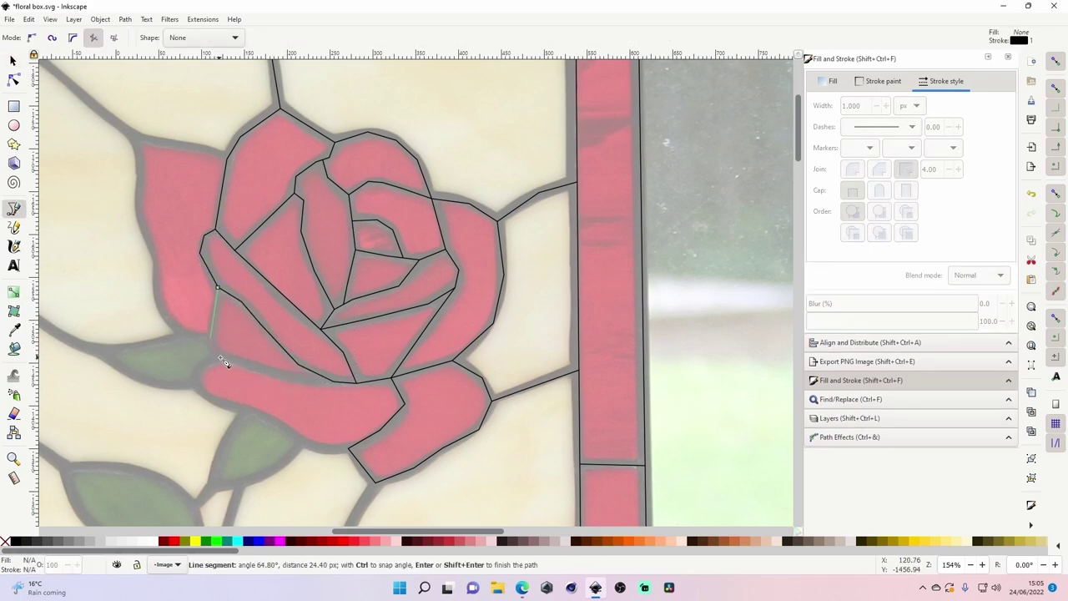
click(276, 377)
click(315, 384)
click(333, 383)
key(space)
- Trace the wide bottom petal from the lower right petal's left corner along its underside and around its left end to the petal above
scroll(337, 392, up, 1)
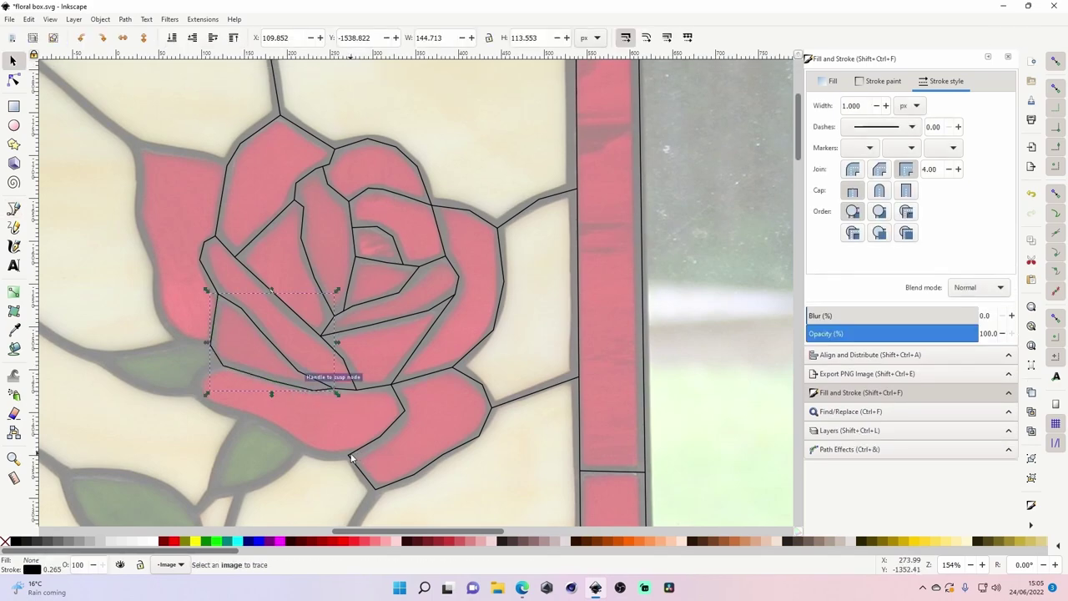
key(b)
click(347, 456)
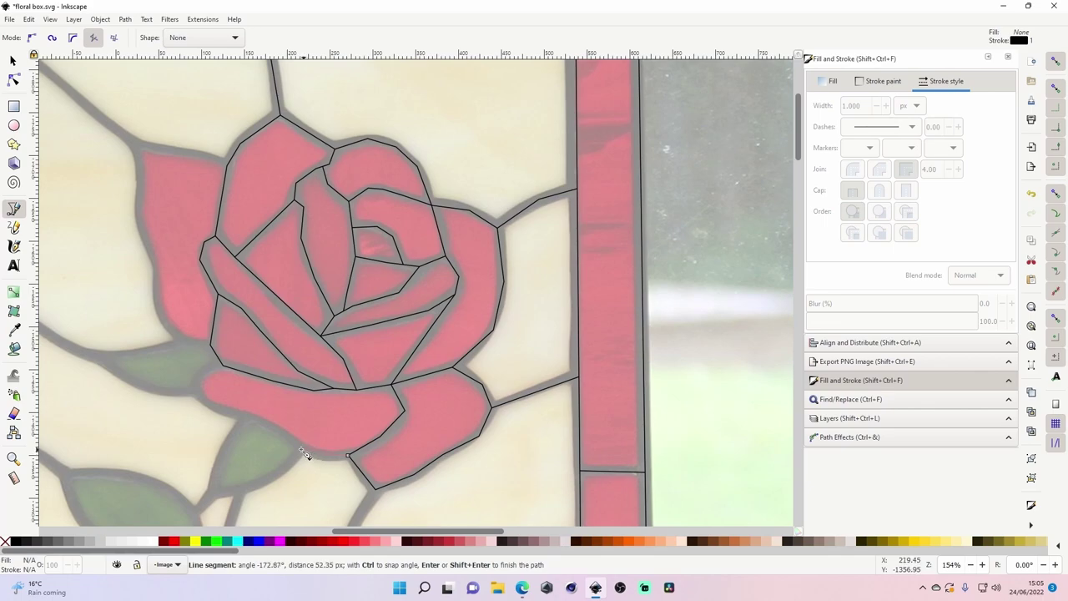
click(324, 456)
click(242, 415)
click(206, 402)
click(193, 389)
click(195, 375)
click(223, 366)
key(space)
- Trace the rose's outer left petal from the lower left petal up around its tip to the upper left petal, about 107 by 237 px
key(space)
click(210, 344)
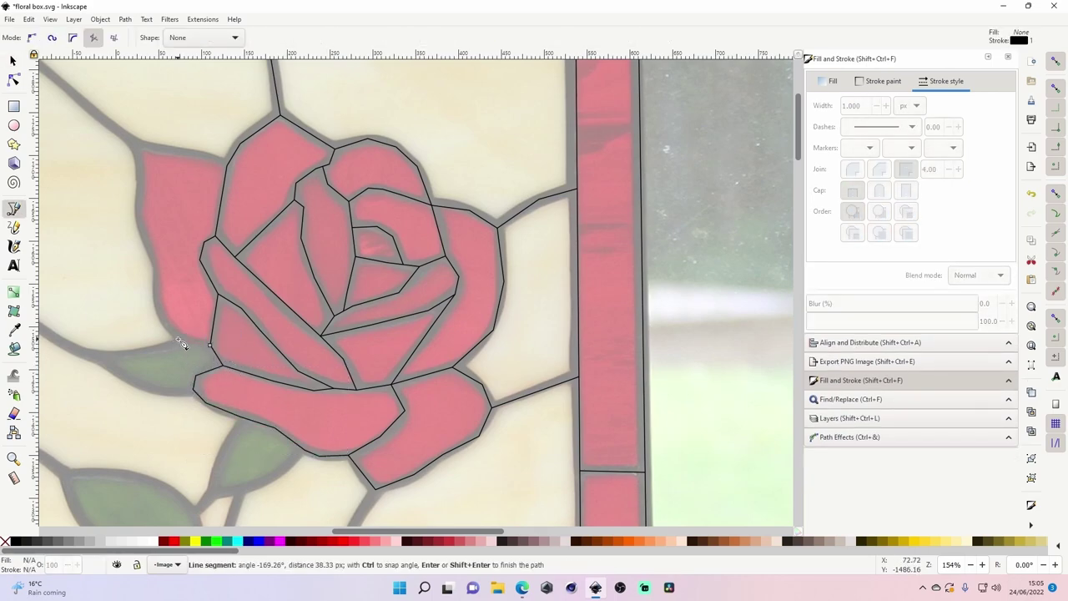
click(154, 271)
click(136, 214)
click(137, 144)
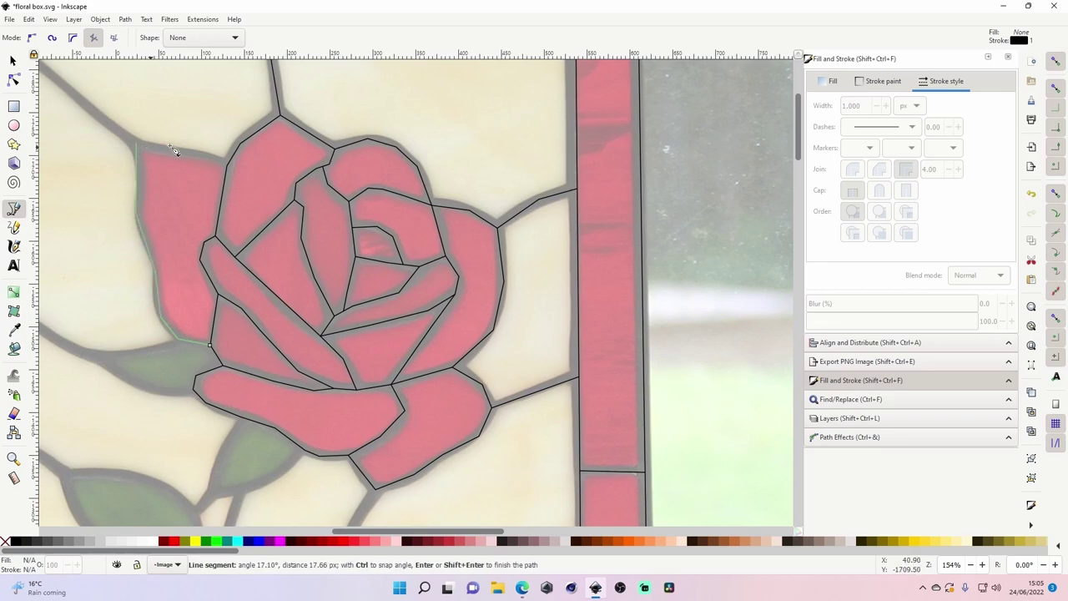
click(181, 153)
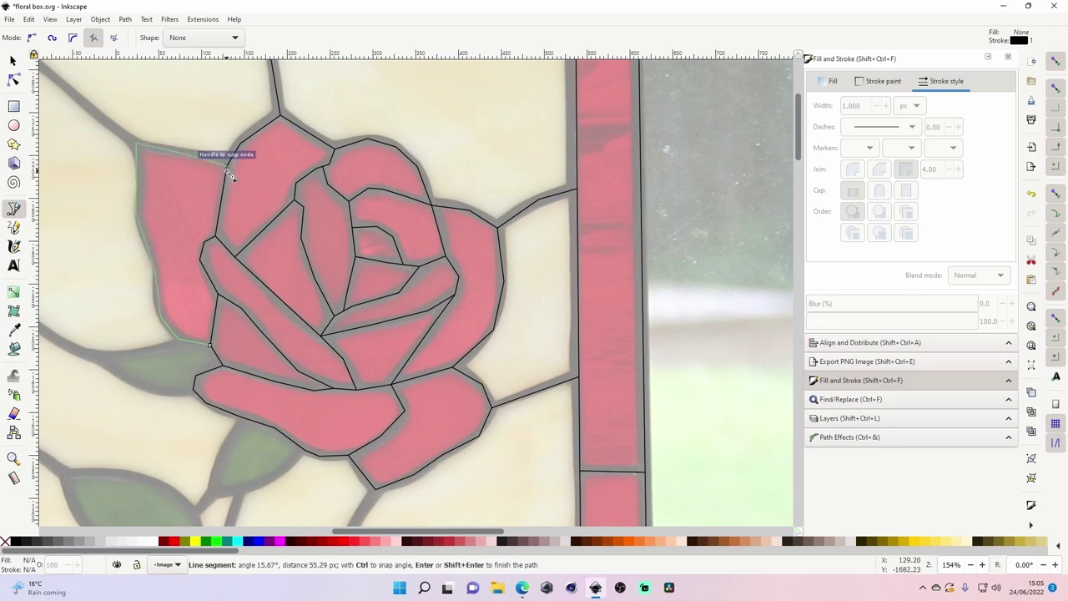
click(227, 167)
key(Return)
key(s)
- Draw the diagonal seam from the frame's left inner edge to the outer left petal's tip, about 143 by 111 px
key(space)
drag(367, 292, 523, 243)
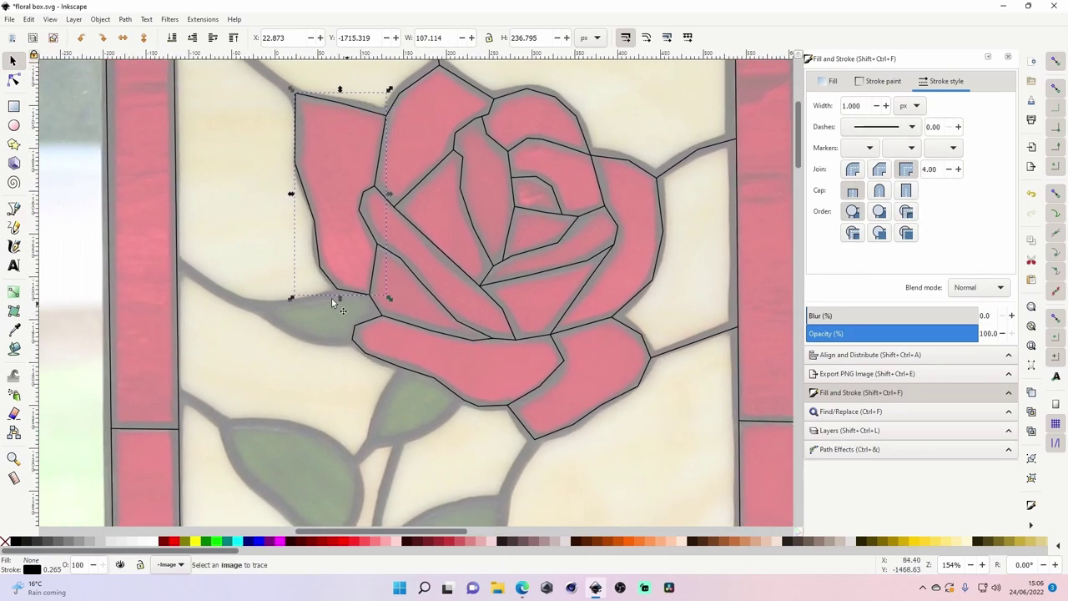
drag(277, 139, 292, 254)
key(space)
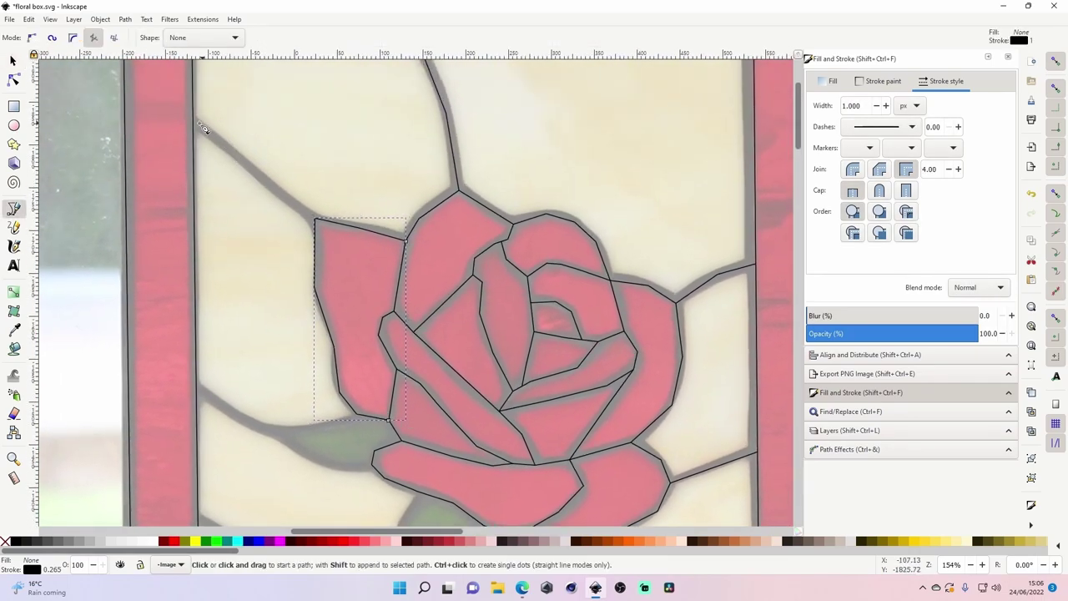
click(193, 124)
double_click(321, 221)
key(space)
- Trace the upper leaf's top edge from the outer left petal's base and on along the seam to the frame's left inner edge, about 188 by 49 px
drag(363, 388, 359, 244)
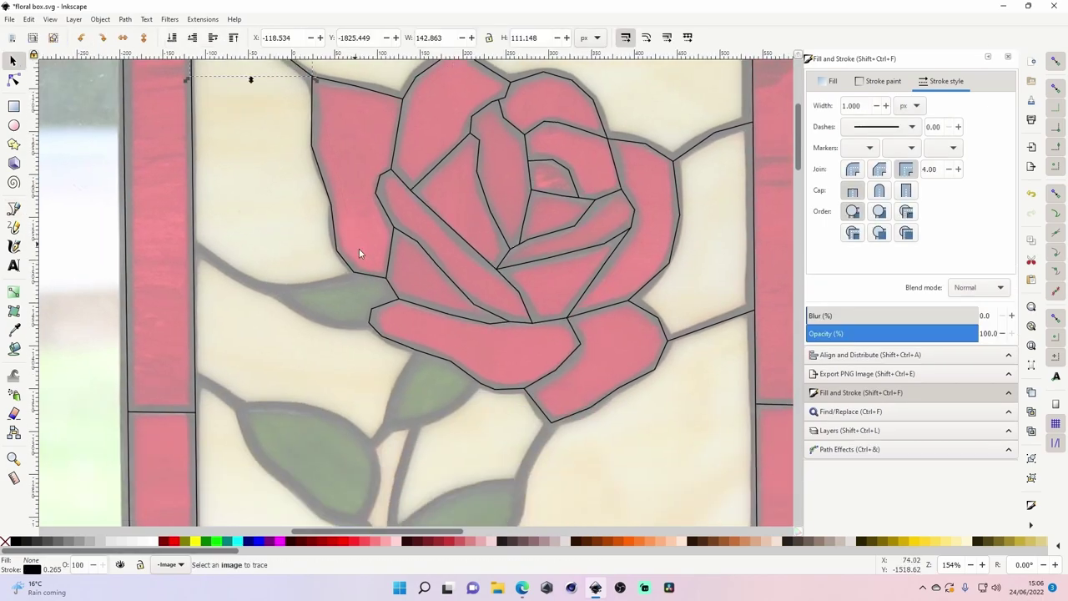
key(space)
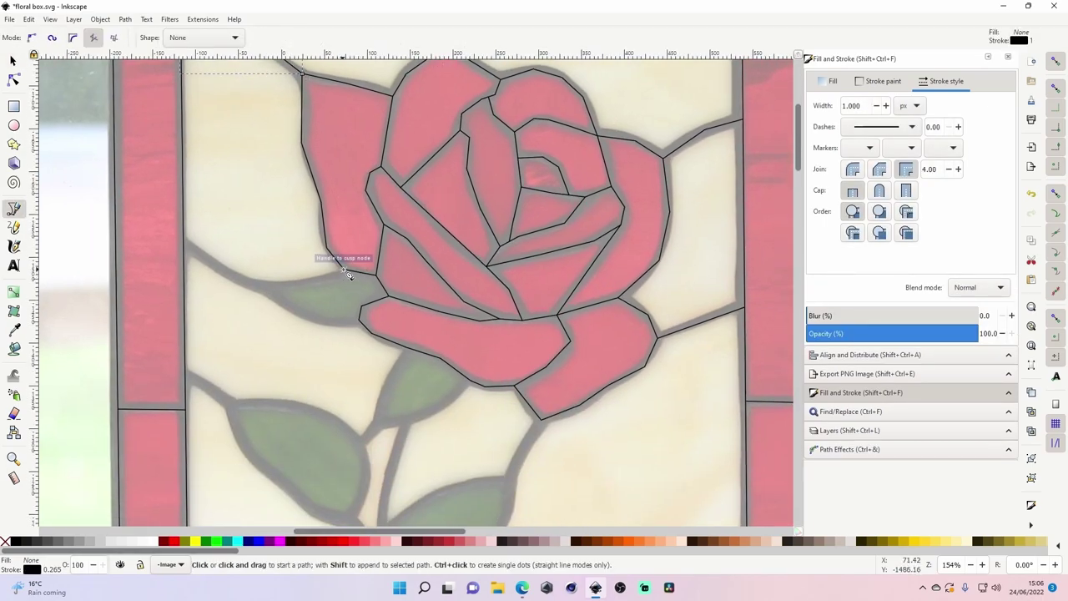
click(343, 269)
click(262, 287)
click(209, 262)
double_click(183, 247)
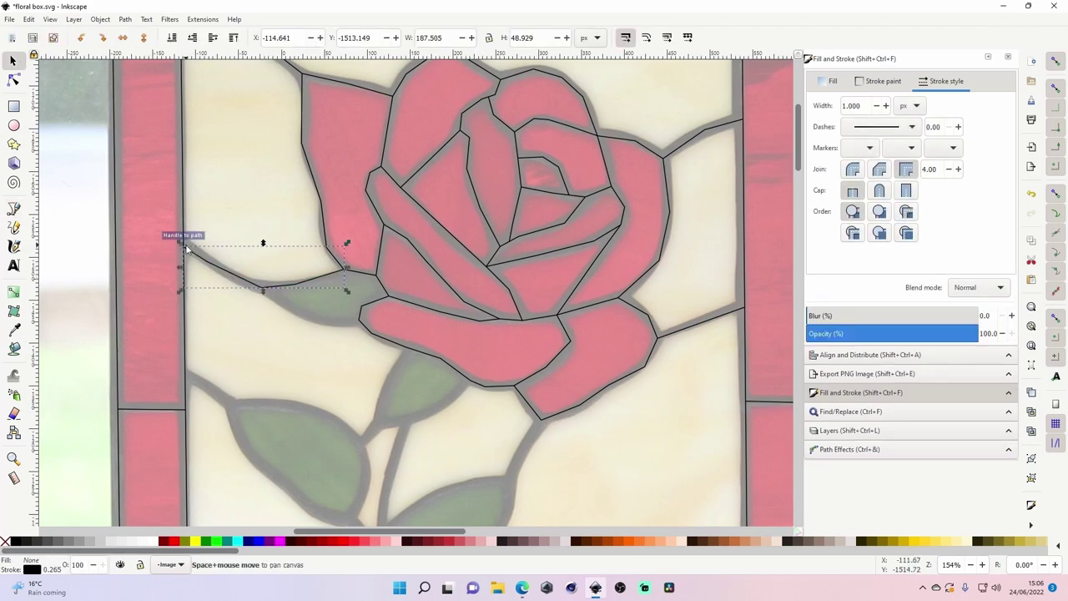
- Trace the upper leaf's bottom edge from its left tip to the left end of the wide bottom petal
click(264, 292)
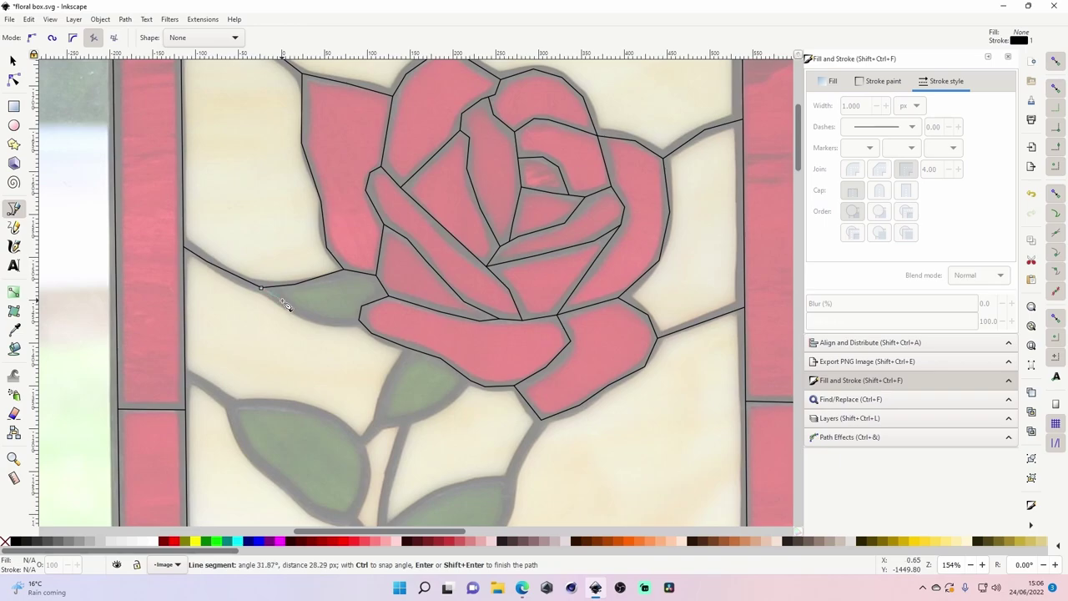
click(320, 321)
double_click(360, 319)
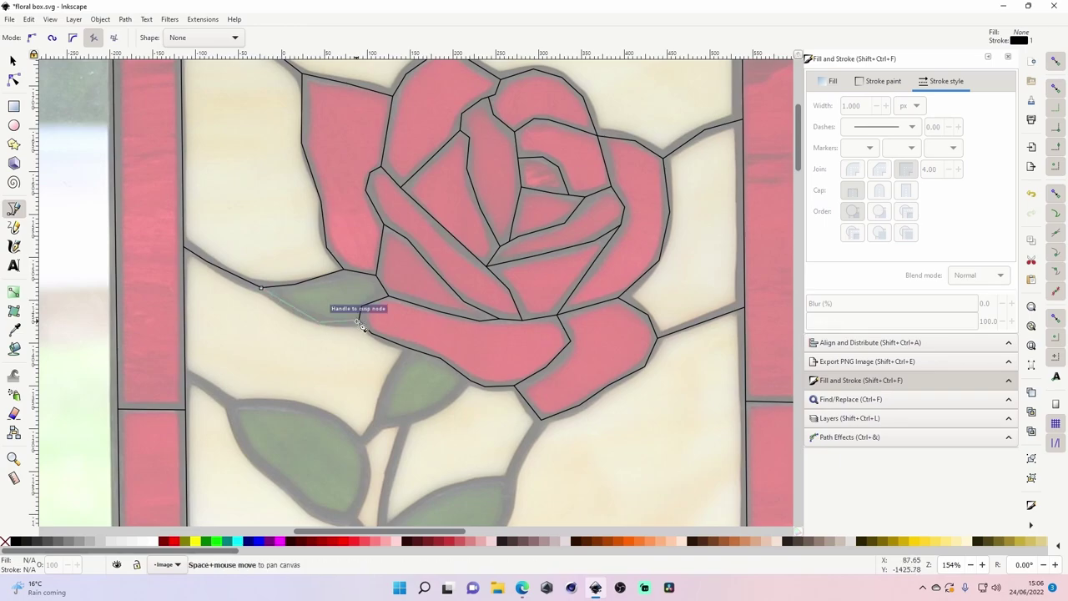
- Trace the small leaf below the rose's wide bottom petal, from the petal's edge around the leaf's lower tip and back up to the petal
key(s)
drag(451, 399, 396, 298)
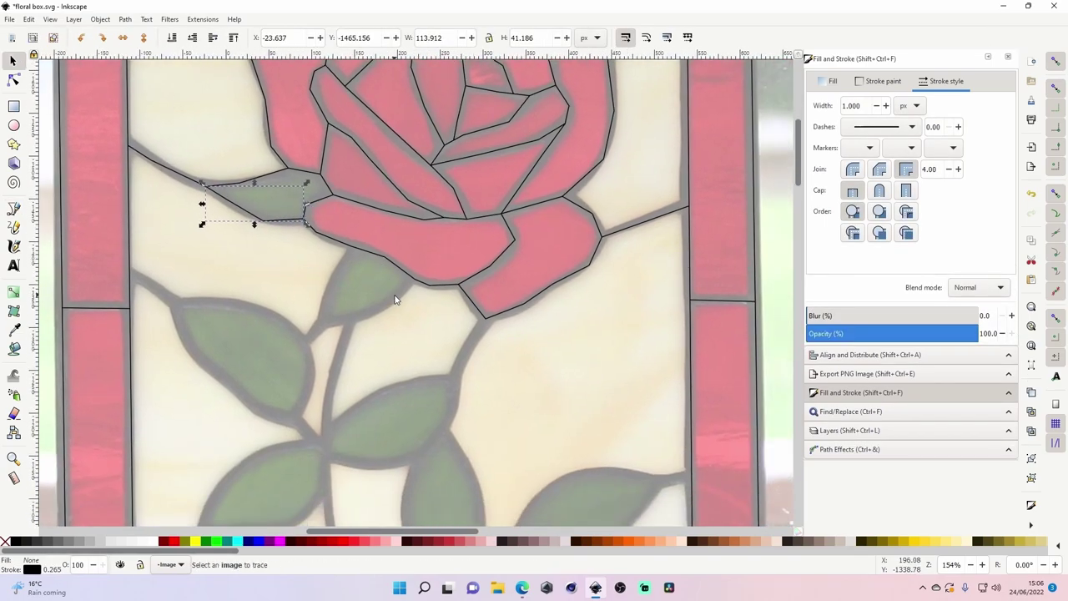
key(b)
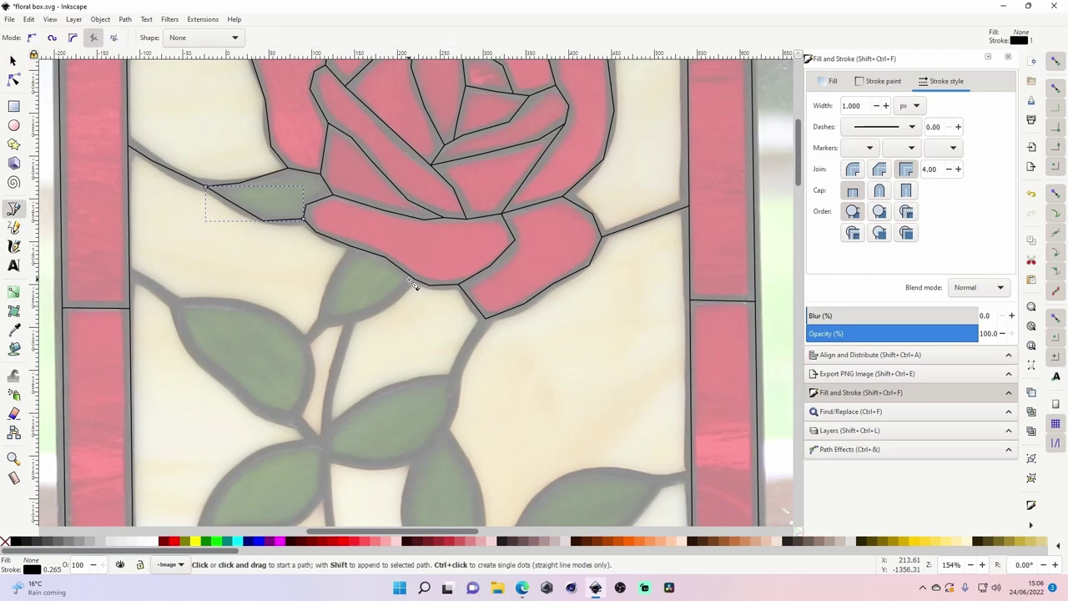
click(414, 279)
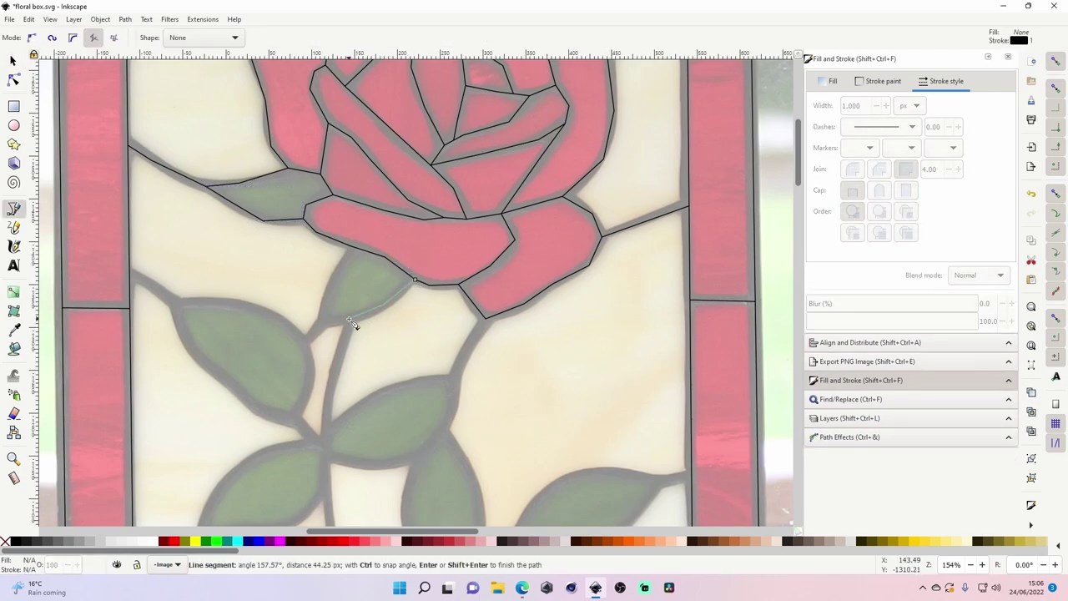
click(322, 329)
click(330, 297)
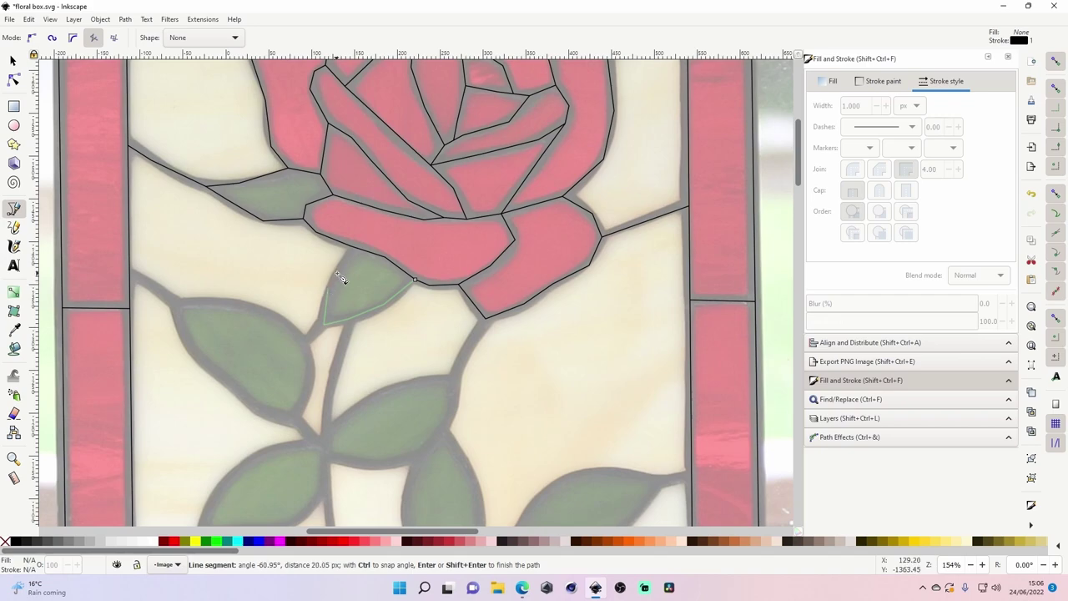
click(343, 265)
double_click(357, 251)
key(space)
key(space)
key(space)
- Trace from the small leaf's lower tip along the large left leaf's top edge and on to the frame's left inner edge
click(325, 326)
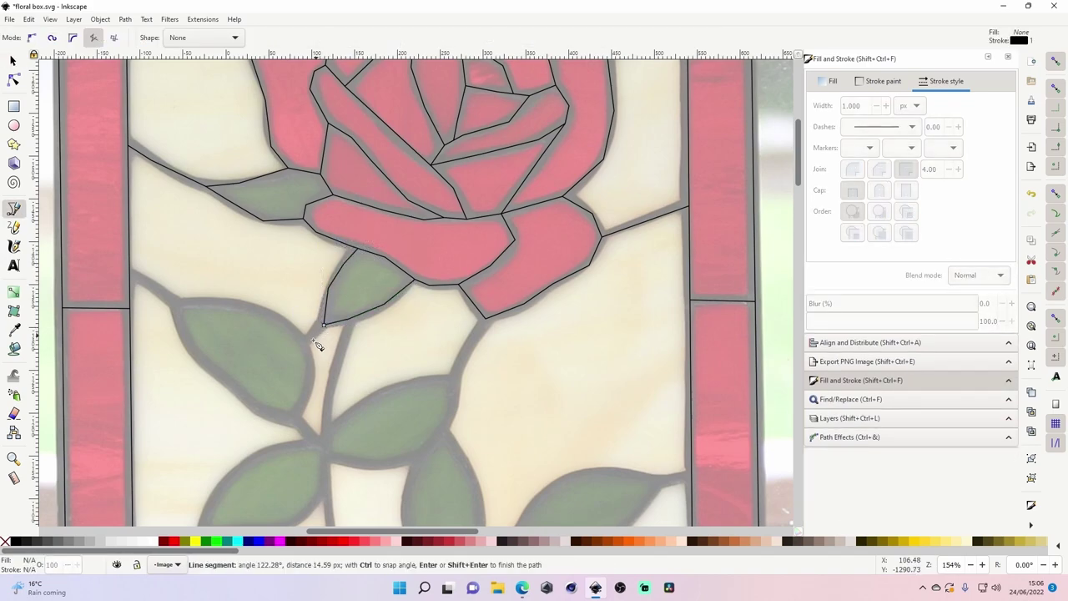
click(302, 343)
click(274, 316)
click(240, 304)
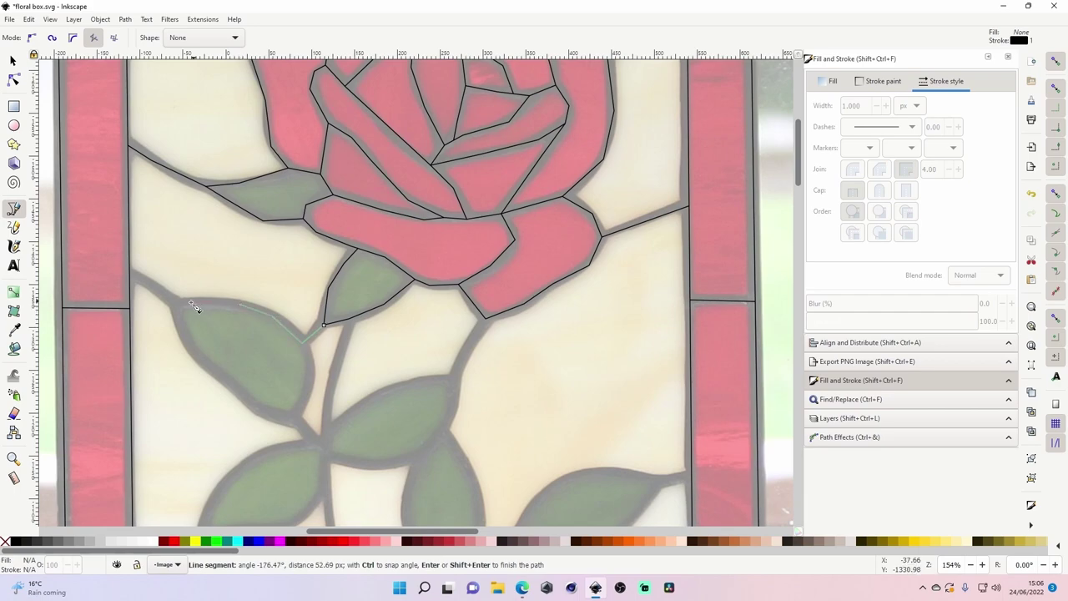
click(133, 279)
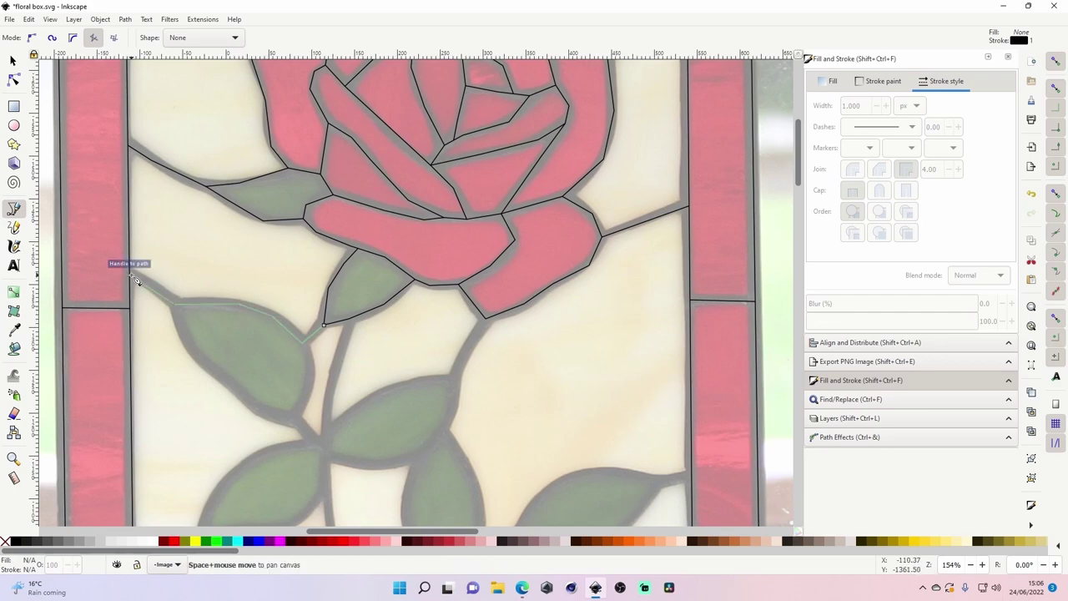
key(Return)
key(space)
key(space)
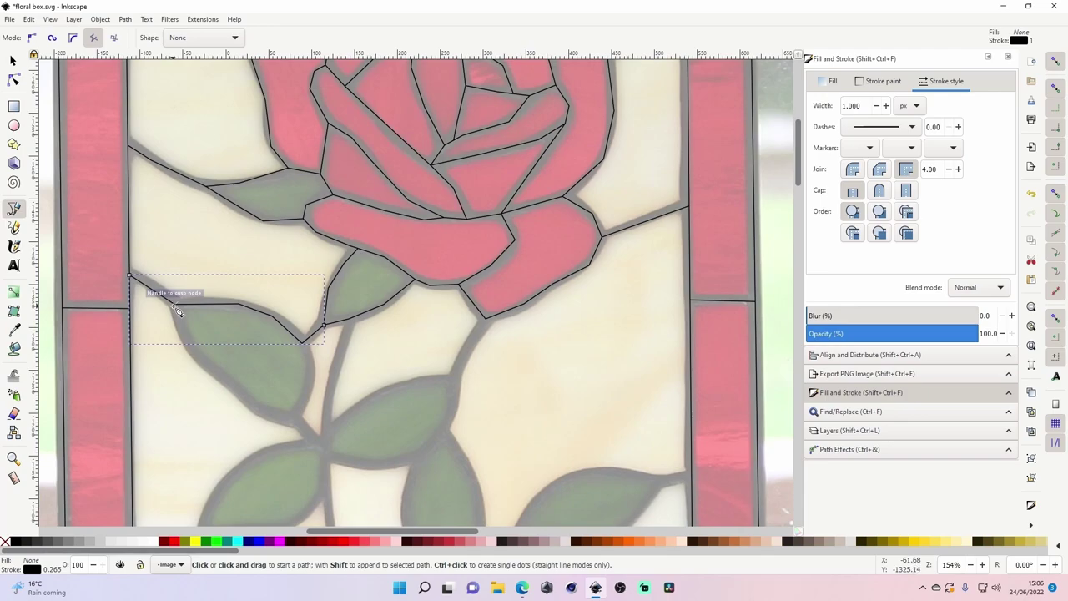
- Trace the large left leaf's lower and right edges from its left tip around to its upper right corner, about 159 by 137 px
click(175, 304)
click(203, 365)
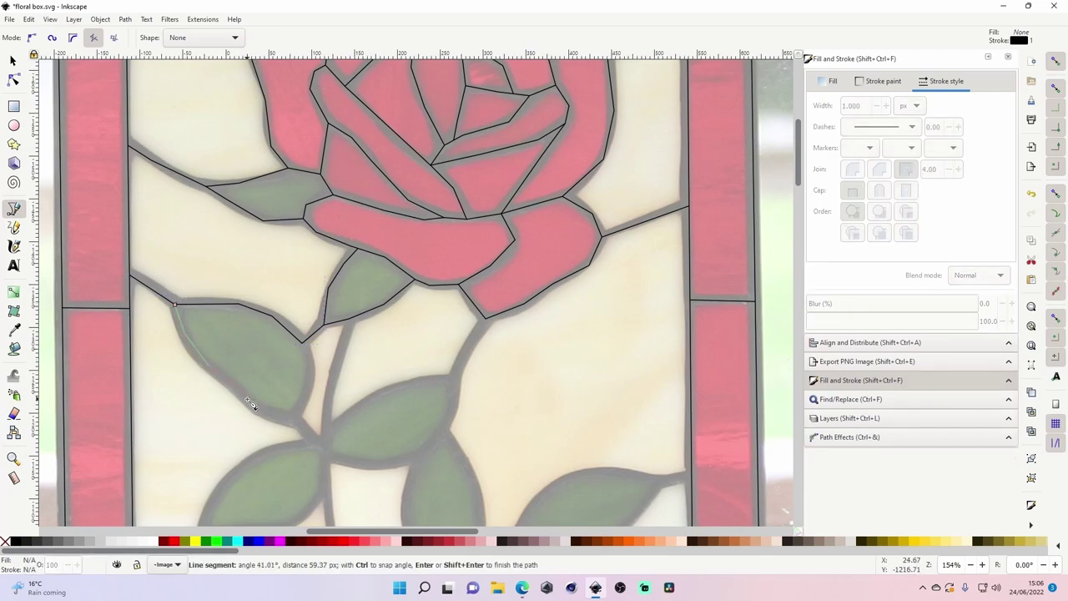
click(299, 416)
click(314, 385)
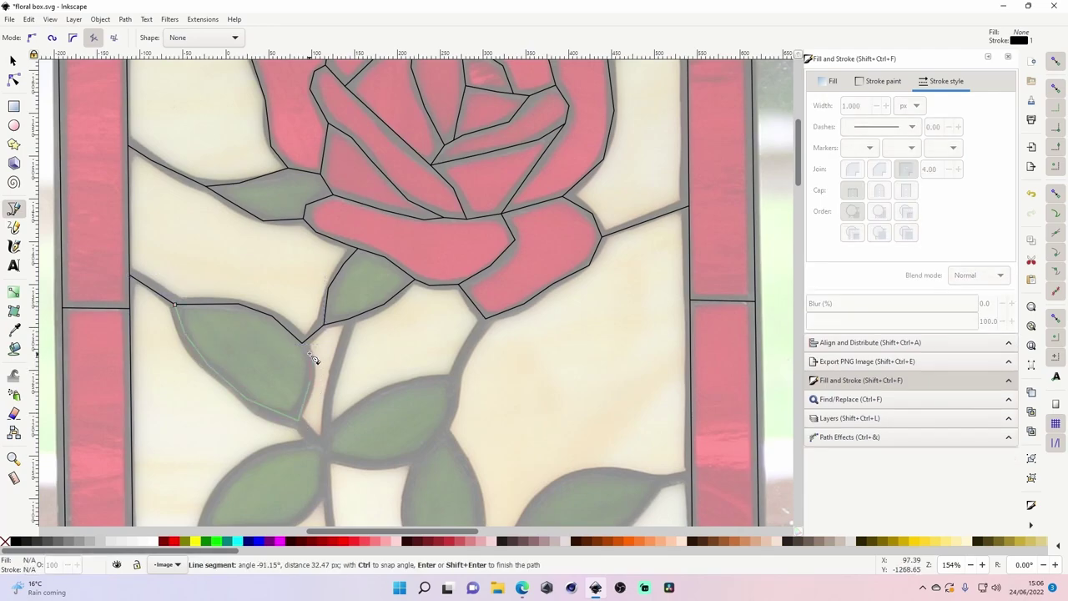
click(302, 342)
key(space)
key(space)
- Trace from the rose's lowest petal tip along the middle leaf's top edge to the stem junction, and up the stem to the small leaf
drag(467, 393, 416, 282)
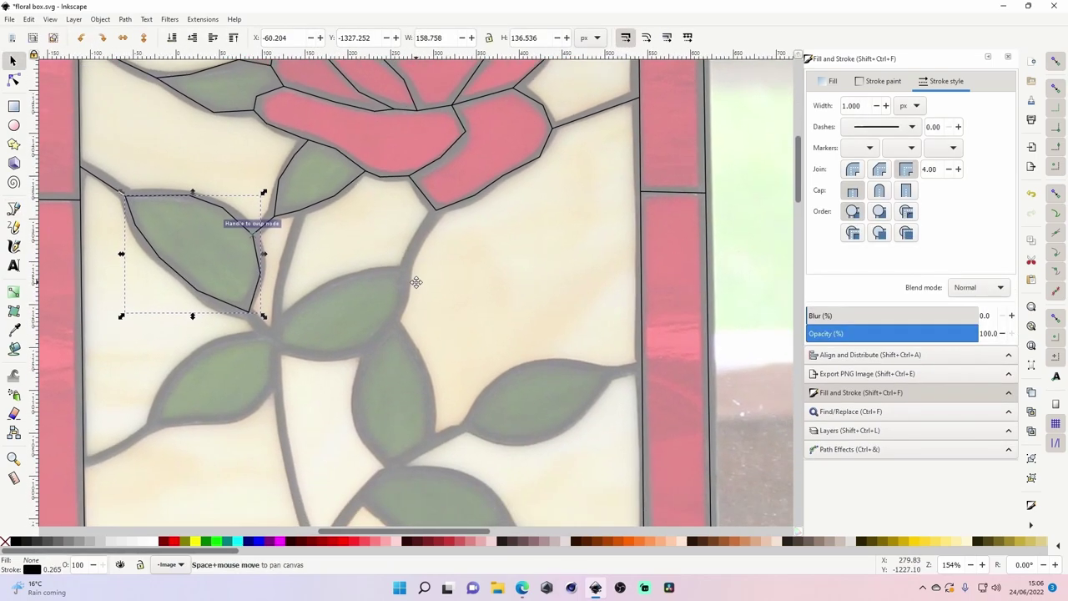
key(b)
click(435, 210)
click(406, 270)
click(296, 305)
click(273, 333)
click(299, 246)
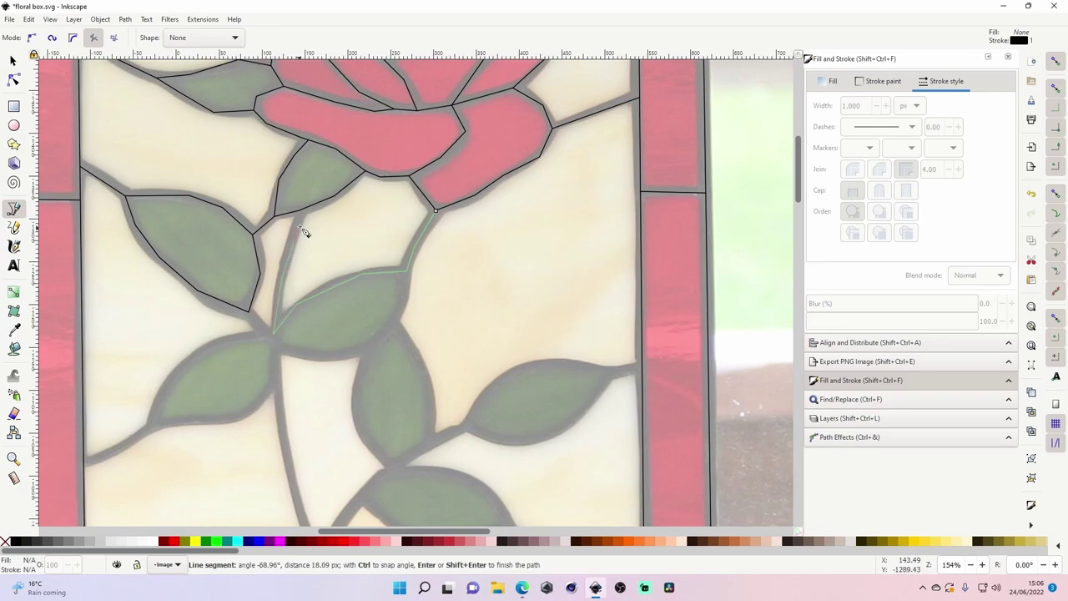
double_click(302, 209)
key(space)
- Draw the short stem link from the stem junction to the large left leaf's lower tip, about 29 by 27 px
drag(308, 374, 341, 333)
key(space)
click(309, 294)
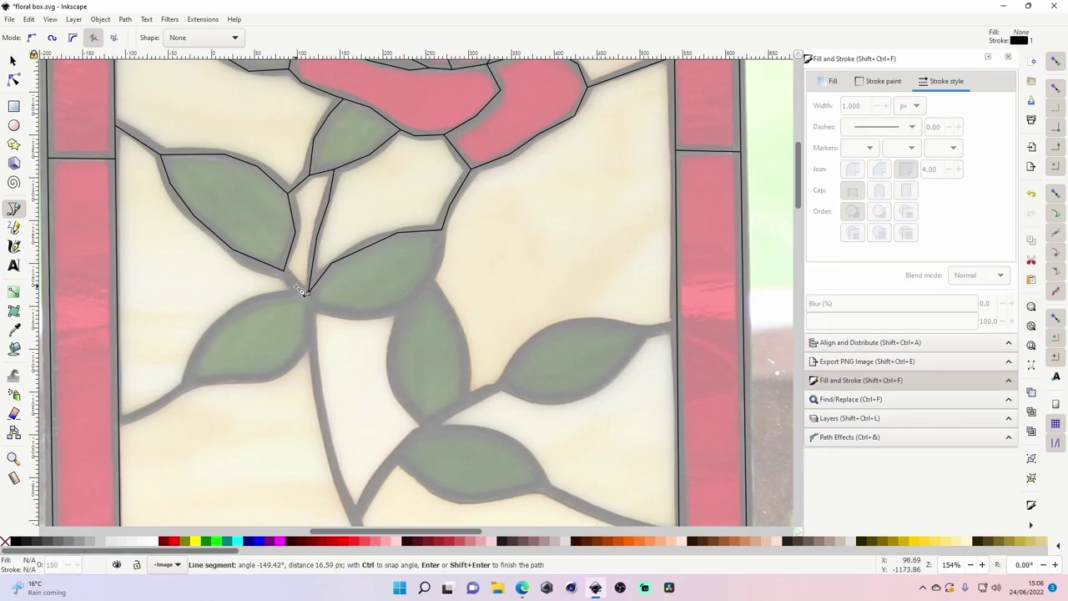
double_click(286, 272)
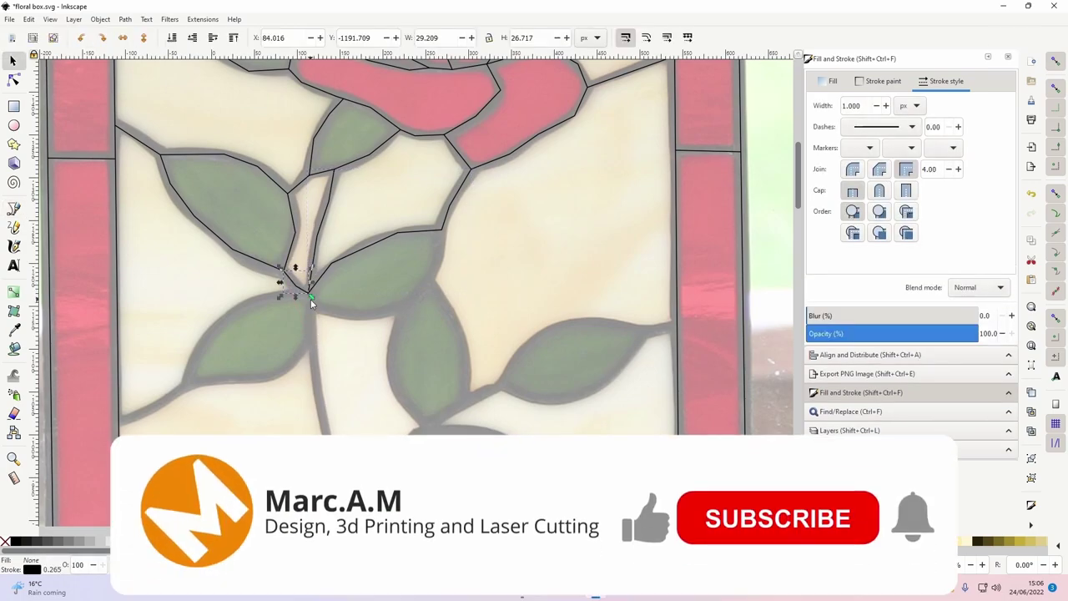
- Trace the lower left leaf's top edge from the stem junction to its left tip and on to the frame's left inner edge
click(267, 297)
click(229, 317)
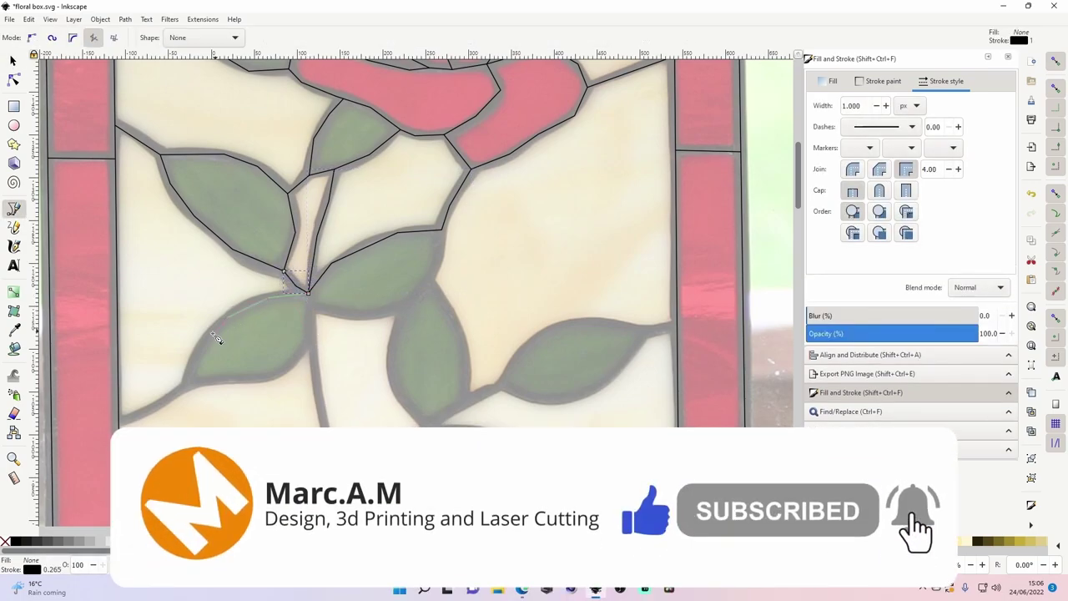
click(197, 353)
click(197, 381)
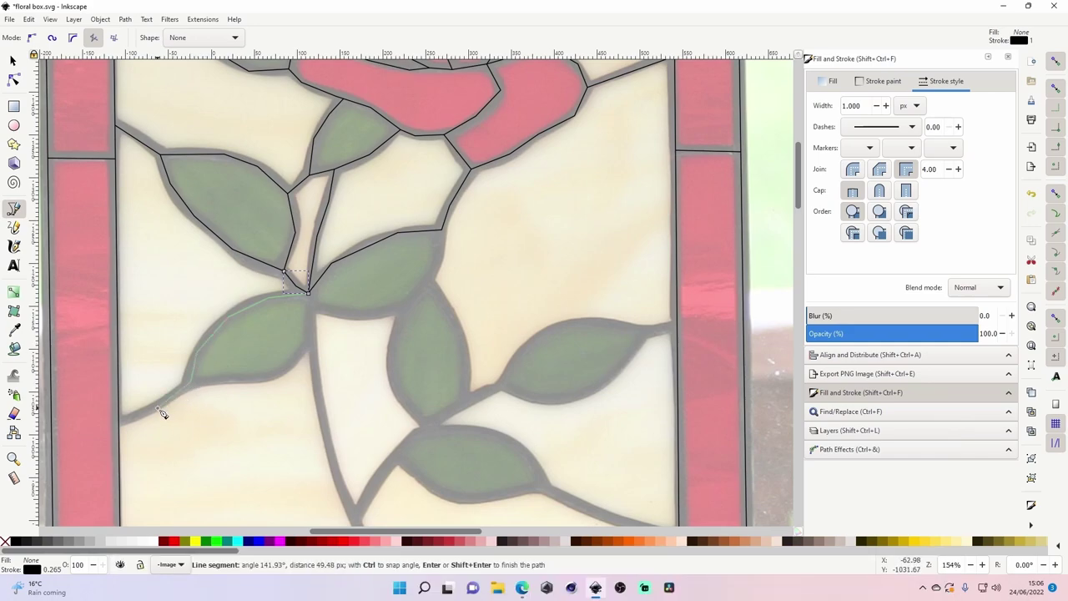
double_click(120, 418)
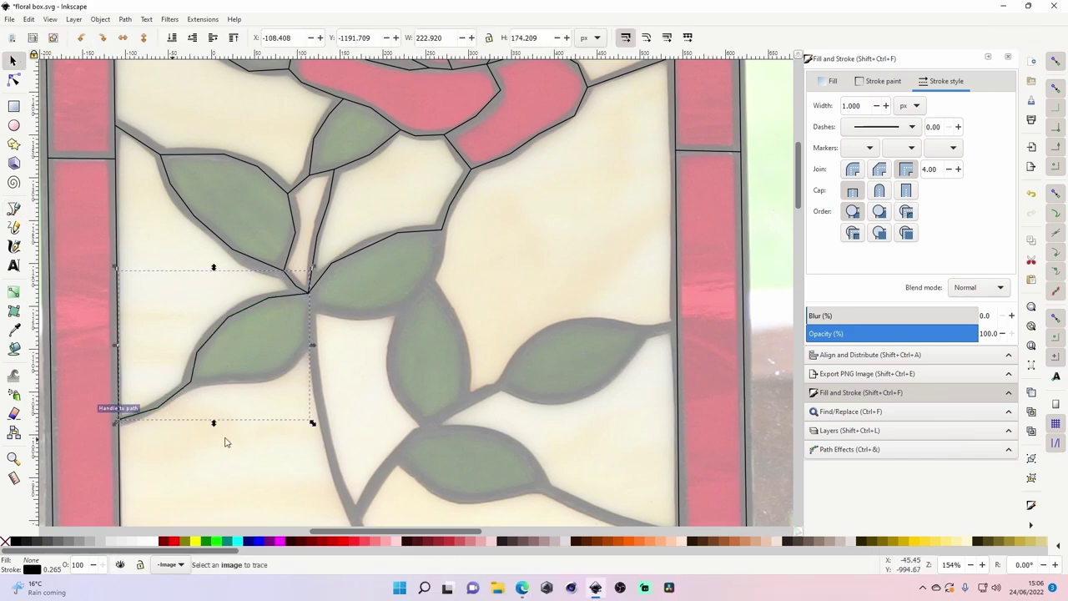
- Trace the lower left leaf's bottom and right edges from its left tip back to the stem junction
click(191, 386)
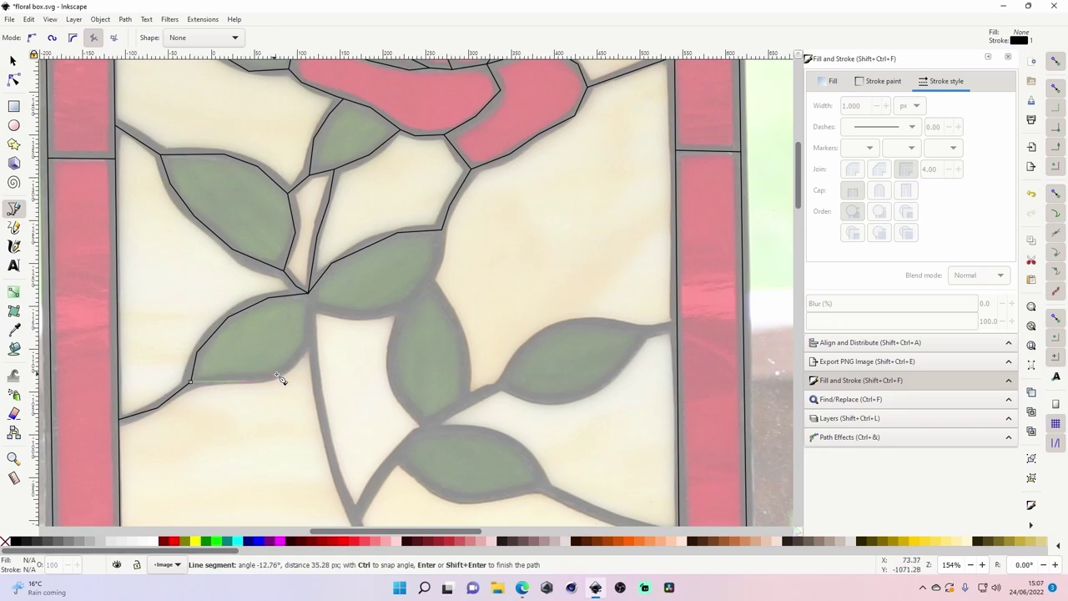
click(313, 347)
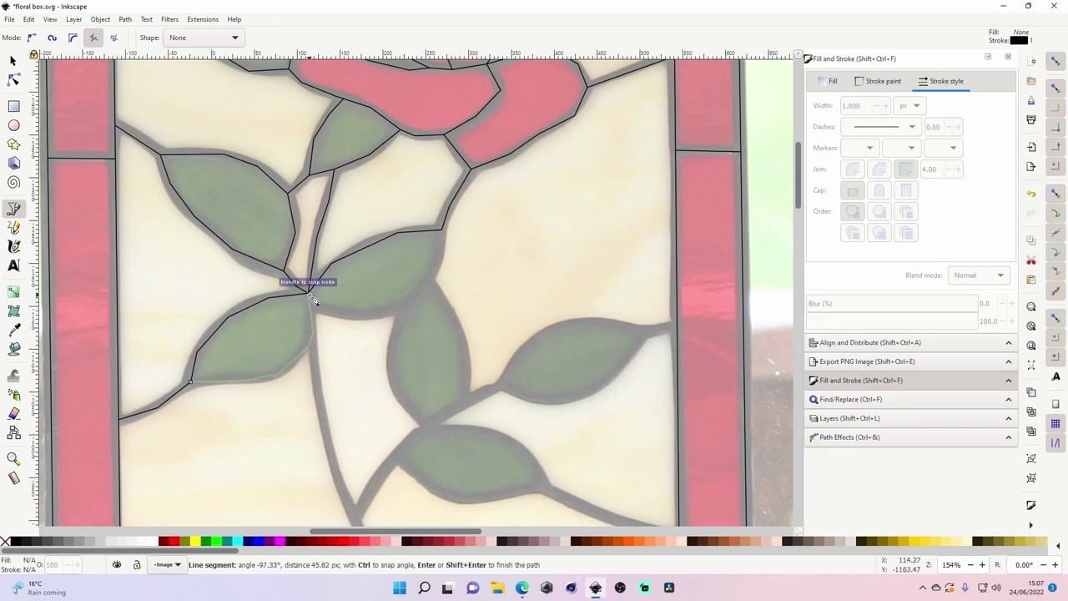
double_click(313, 301)
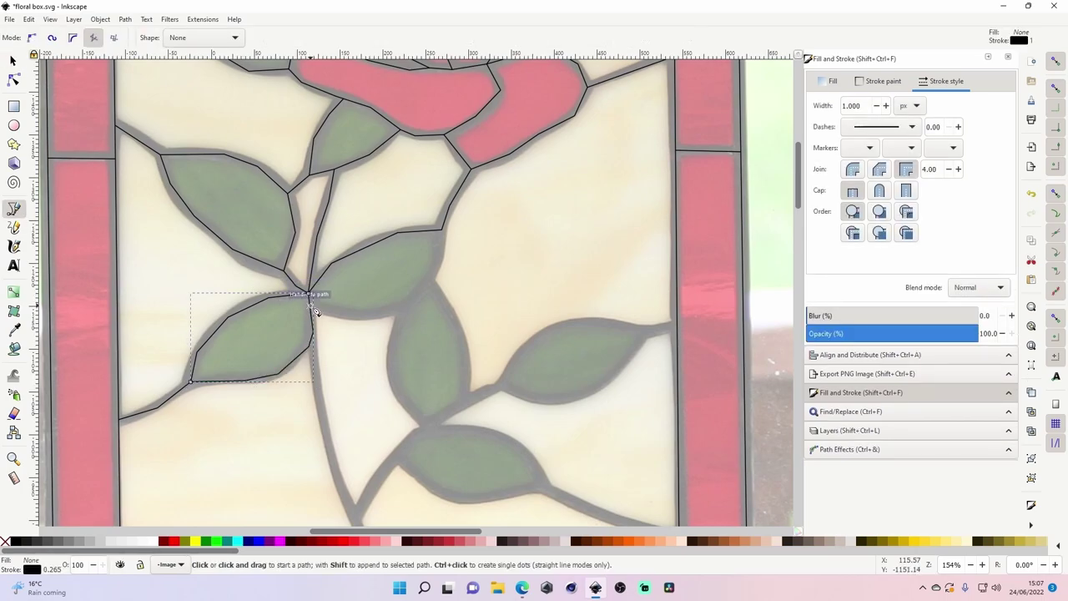
- Trace the middle leaf's bottom edge and right end from the stem junction up to its upper right corner
click(310, 305)
click(433, 285)
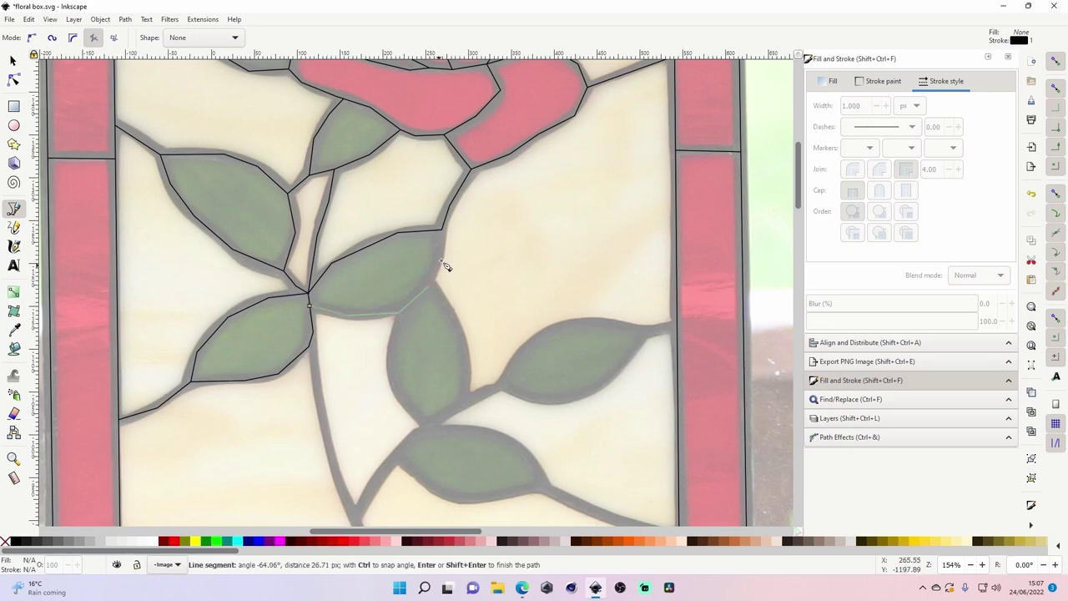
key(space)
key(space)
- Try to trace the lower centre leaf's right edge and the right leaf's top edge to the frame as one path, and undo it
click(429, 286)
click(450, 312)
click(460, 347)
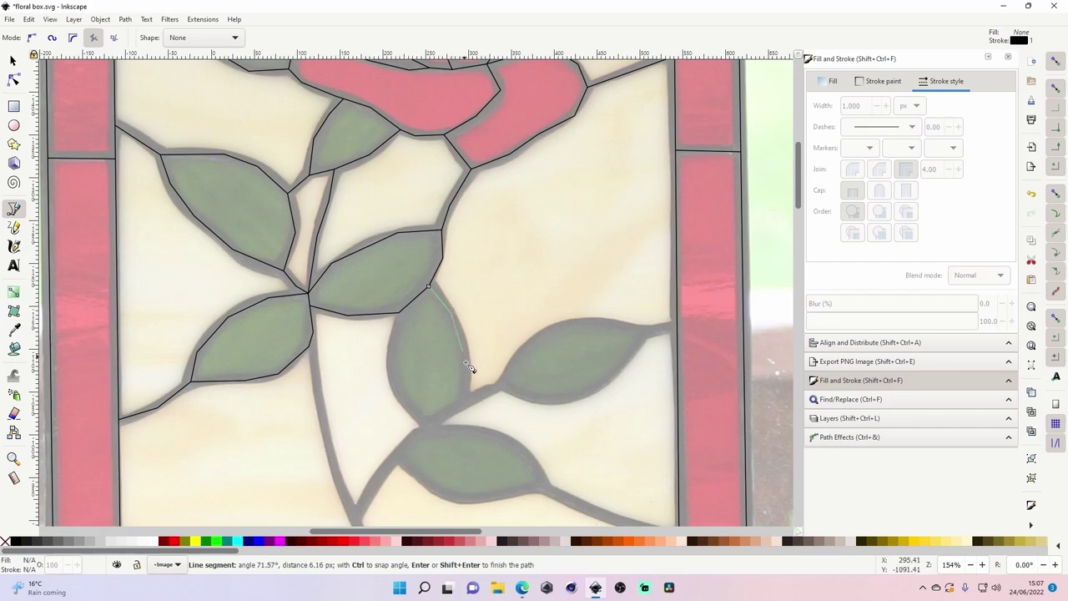
click(462, 404)
click(501, 387)
click(526, 348)
click(571, 325)
click(638, 328)
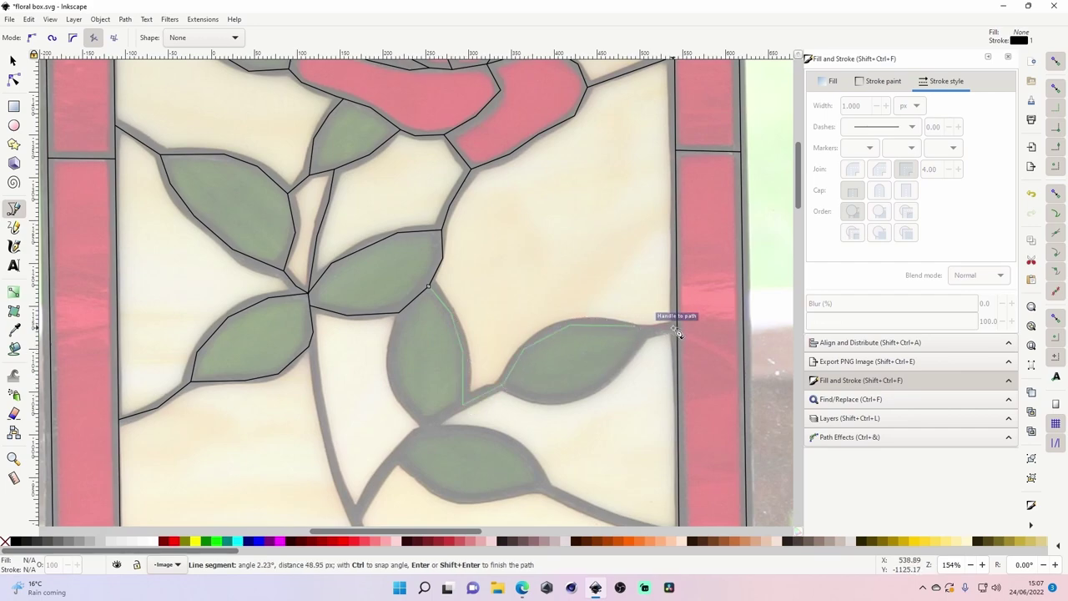
double_click(676, 325)
click(634, 327)
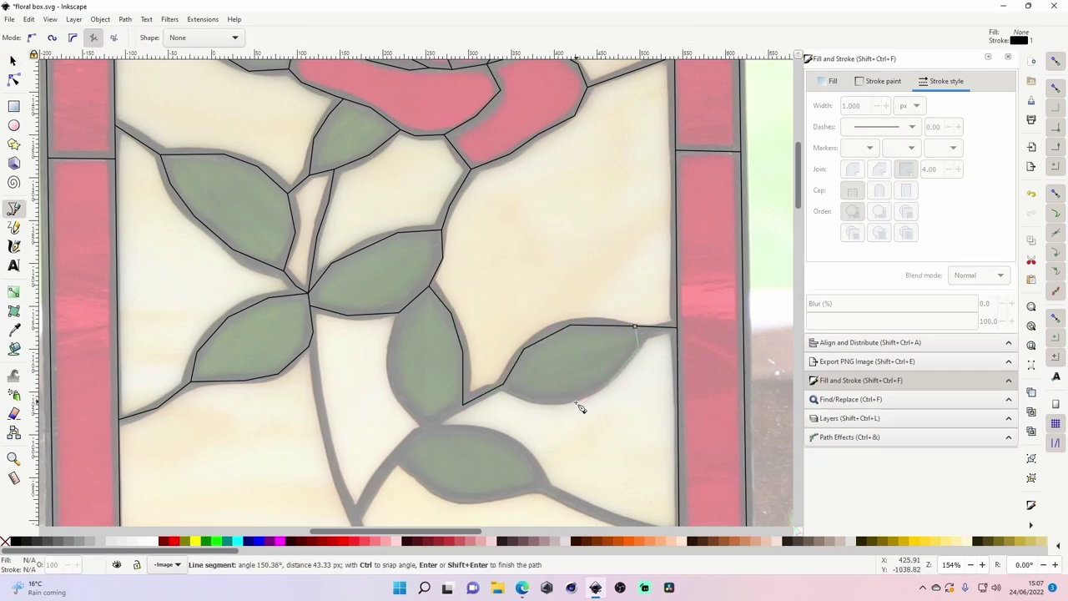
key(ctrl+z)
key(ctrl+z)
- Trace from the frame's right inner edge over the right leaf's top edge, around its left tip and along its bottom, about 207 by 90 px
click(677, 326)
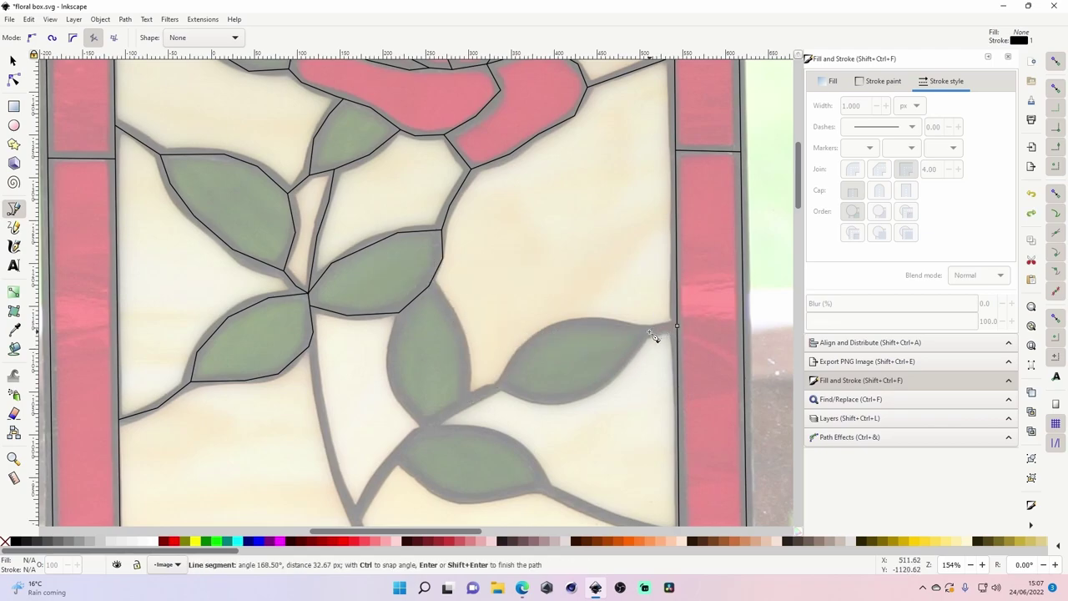
click(603, 319)
click(518, 354)
click(503, 390)
click(593, 394)
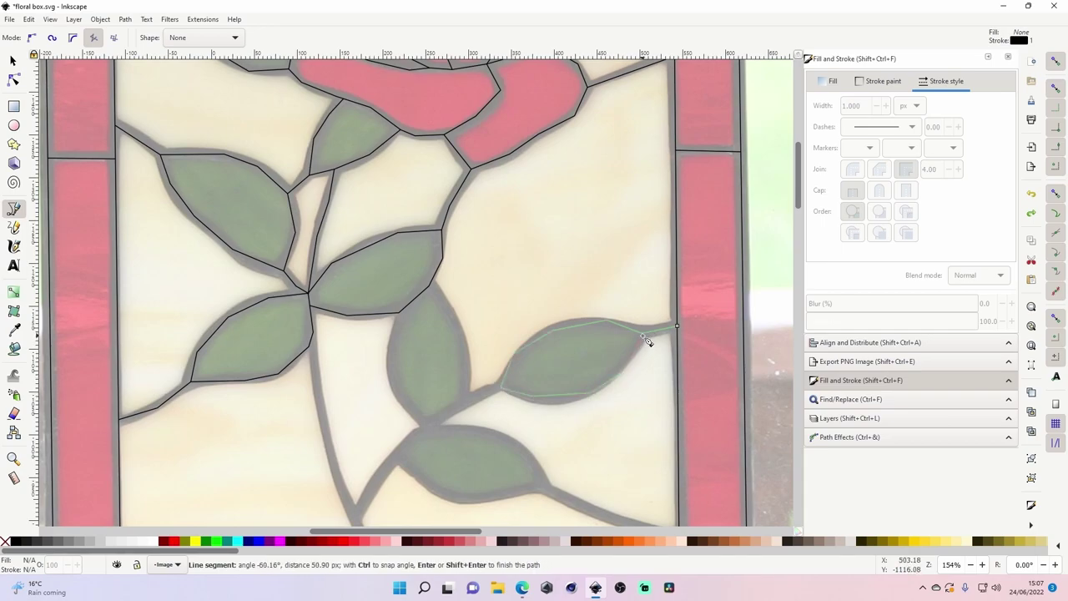
key(Return)
key(s)
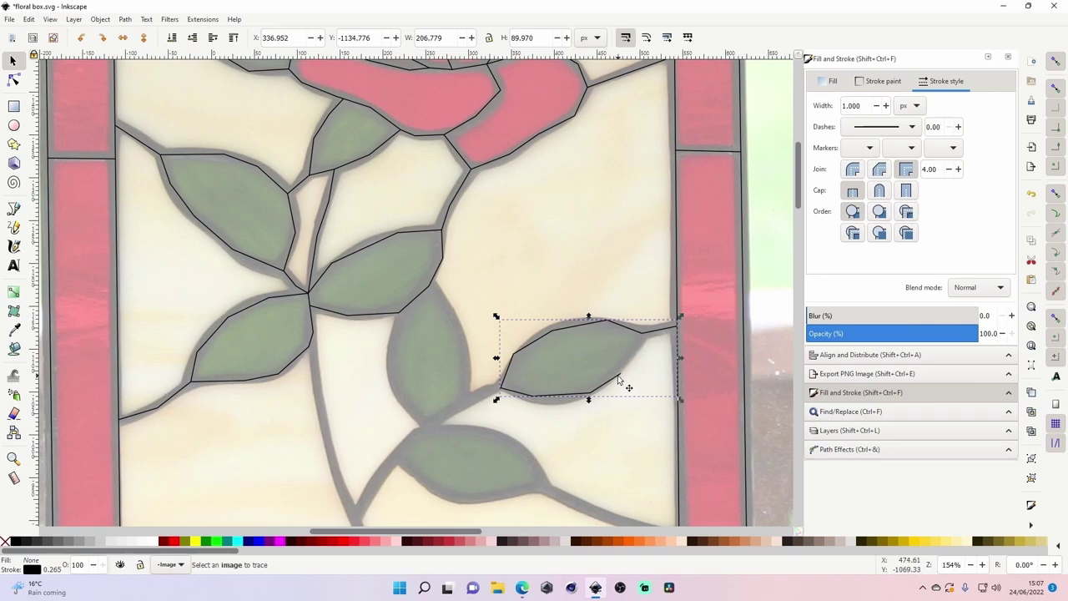
key(Delete)
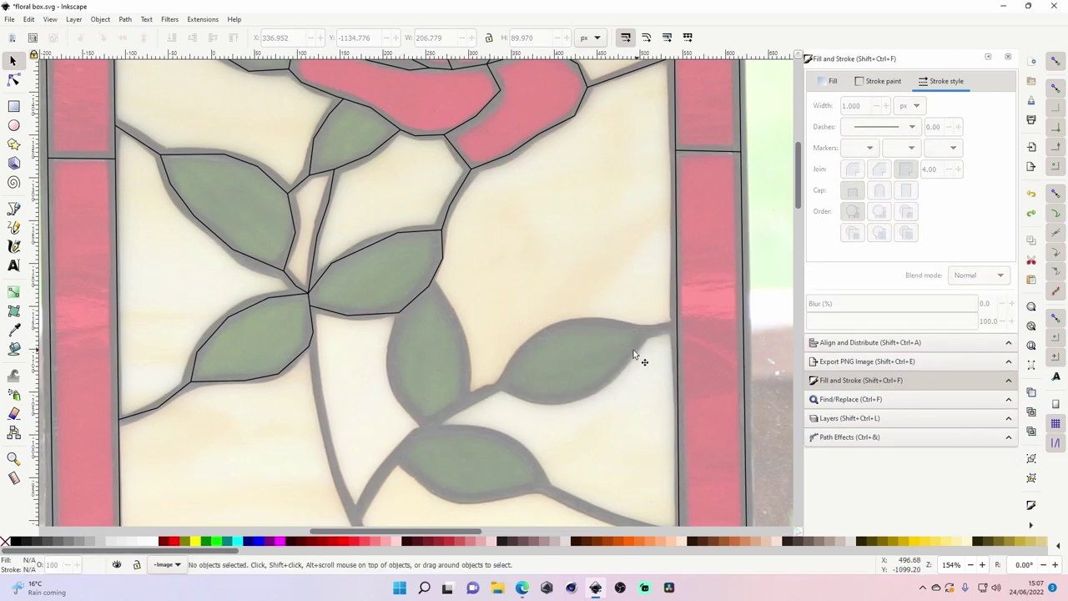
key(ctrl+z)
- Close the gap in the right leaf's outline with a segment from the open end of its bottom edge to its right tip
click(13, 208)
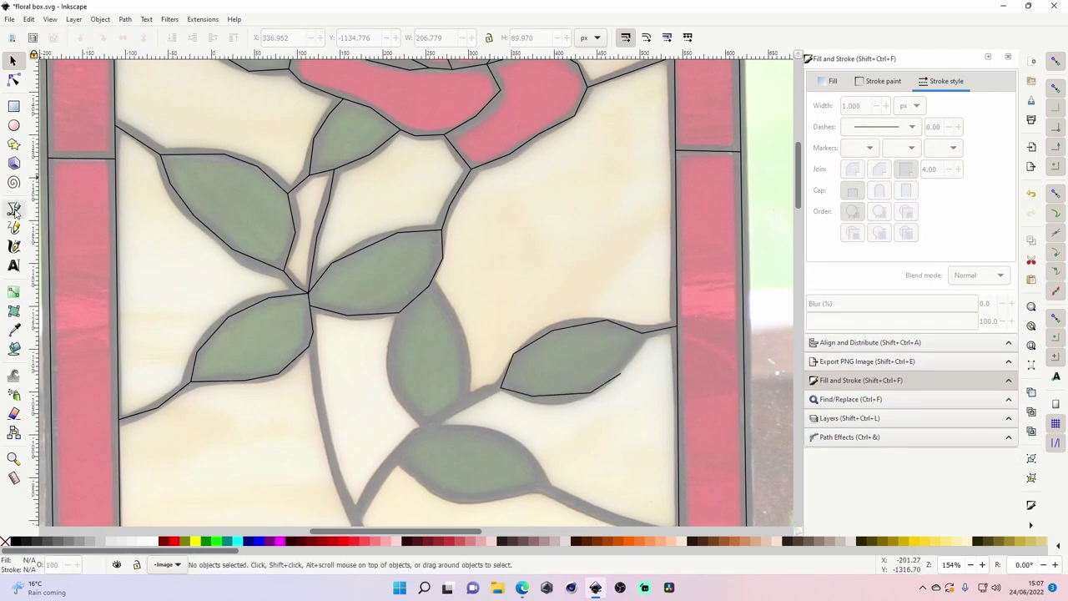
click(620, 373)
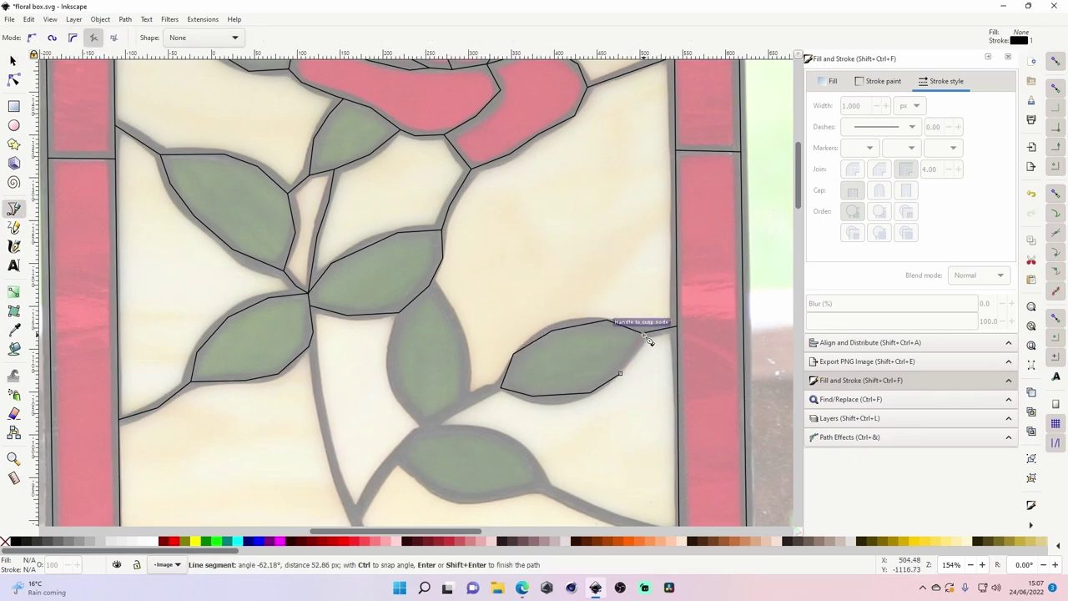
double_click(648, 339)
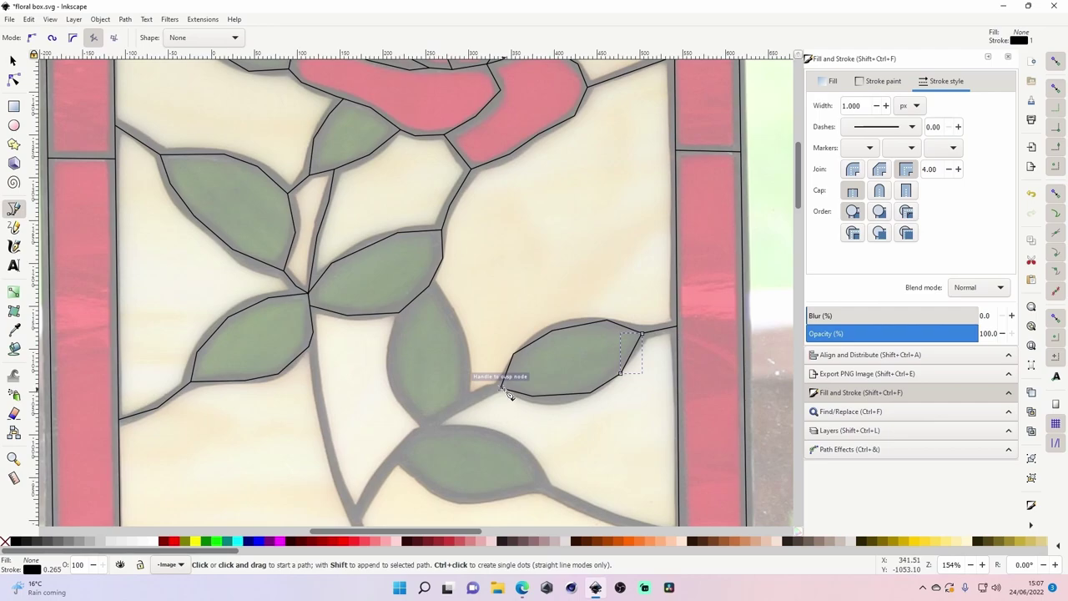
- Trace from the right leaf's left tip to the lower centre leaf and up its right edge to the middle leaf, about 84 by 133 px
click(504, 391)
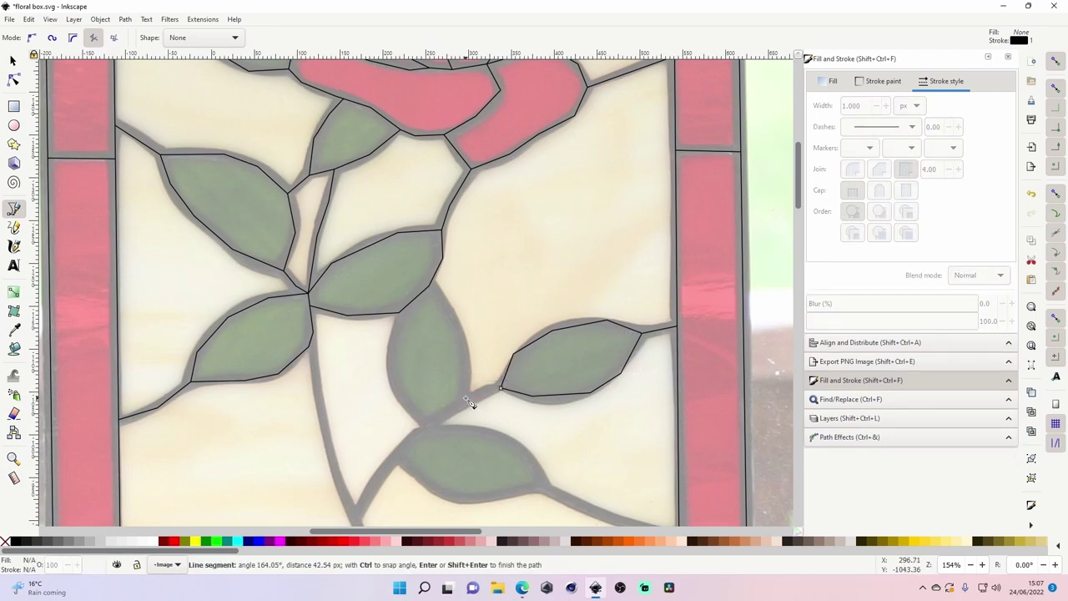
click(464, 398)
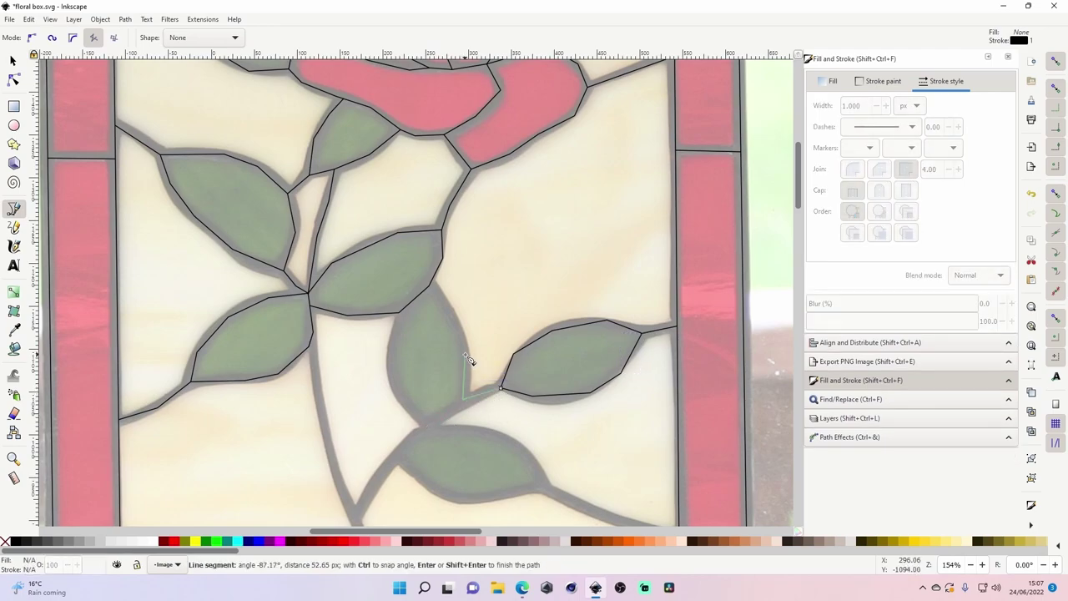
double_click(432, 288)
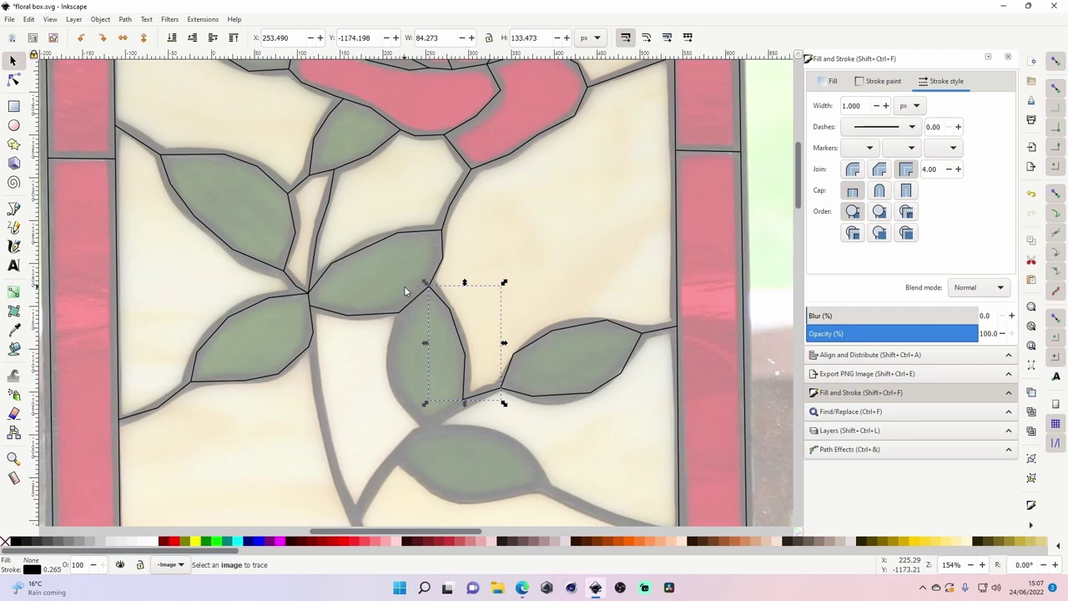
click(14, 210)
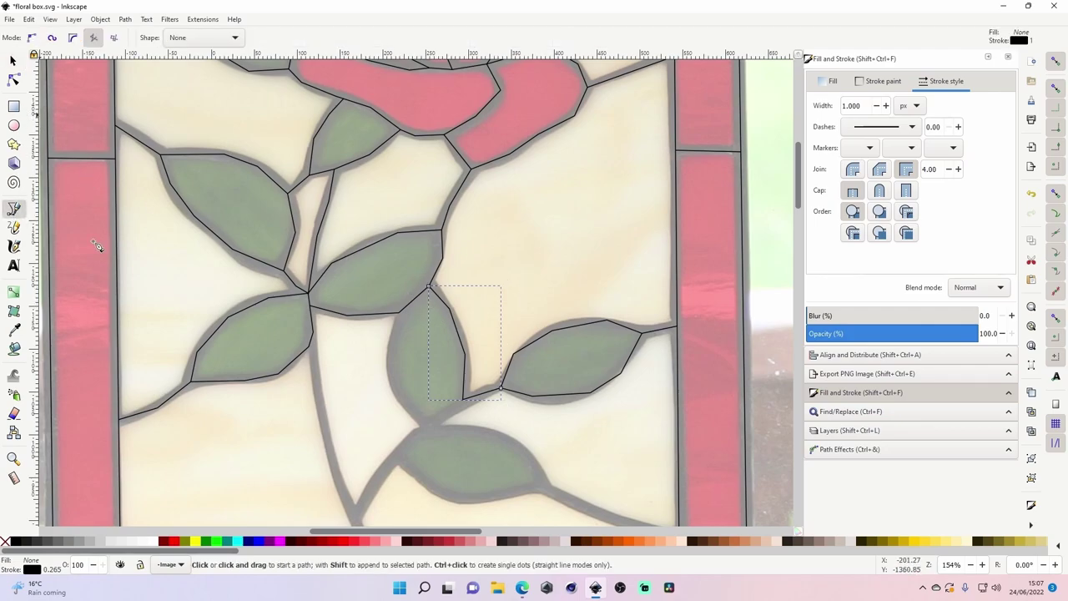
- Trace the lower centre leaf's left edge from the middle leaf down to its bottom tip and up to its right edge, about 82 by 133 px
click(399, 314)
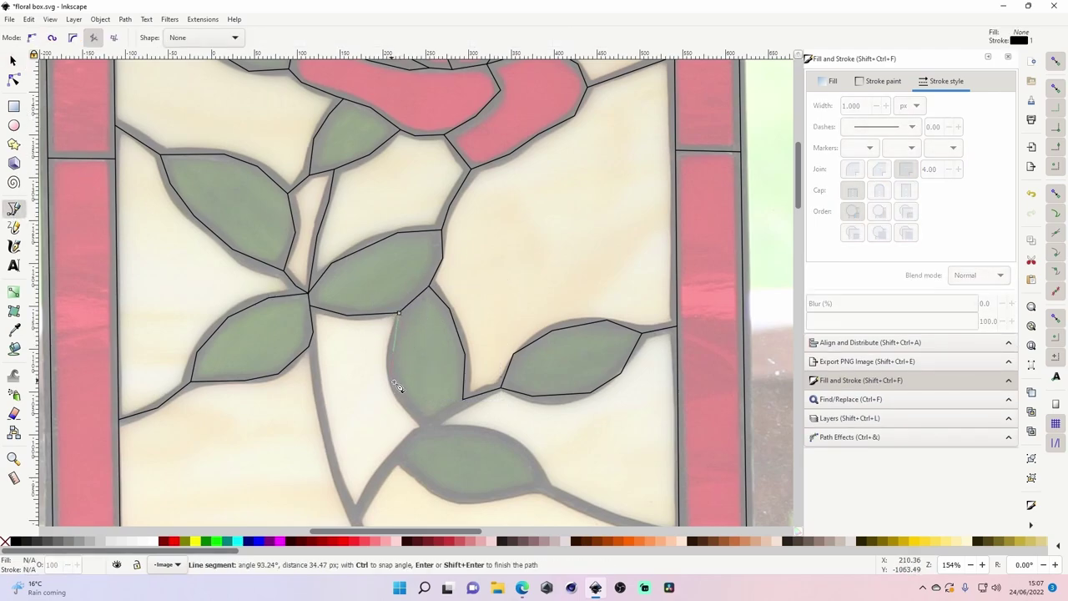
click(422, 426)
double_click(464, 399)
key(space)
key(space)
drag(485, 371, 469, 342)
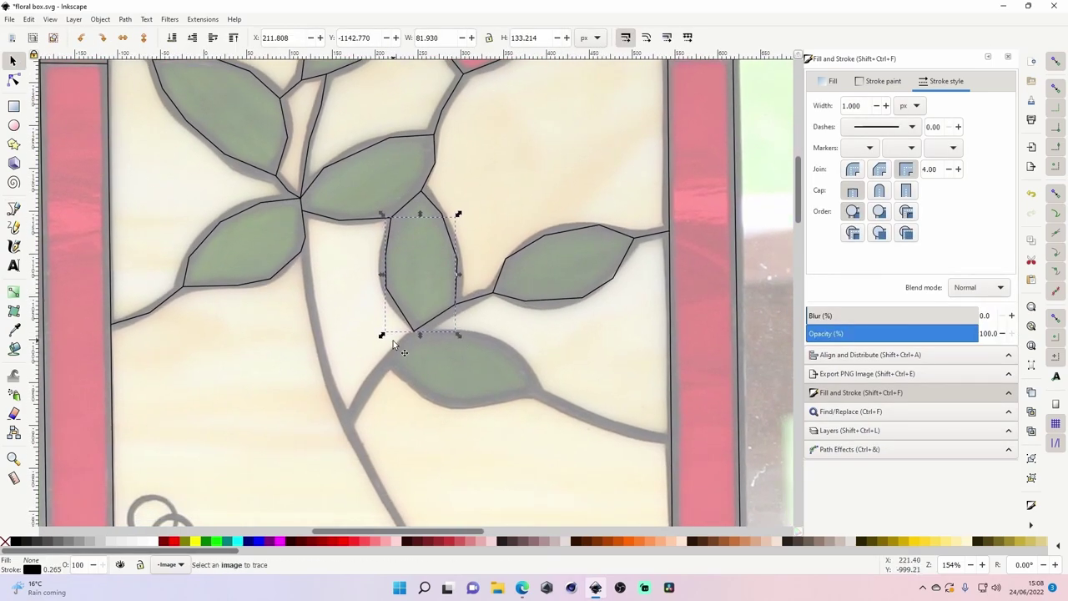
- Trace from the lower centre leaf's bottom tip along the bottom leaf's top edge and its right stem to the frame's right inner edge
key(b)
click(412, 332)
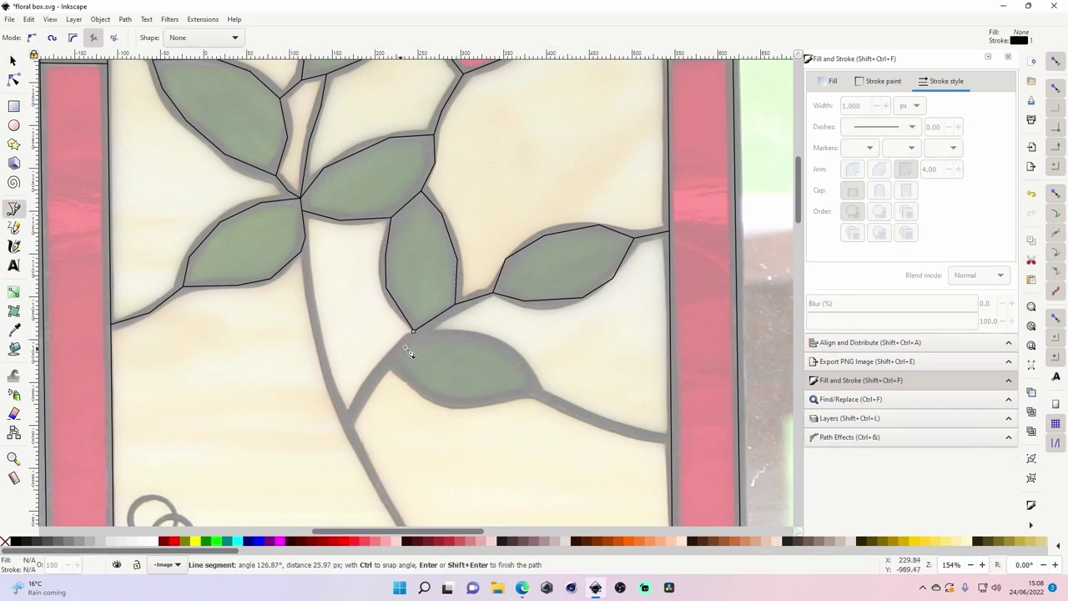
click(539, 392)
click(614, 430)
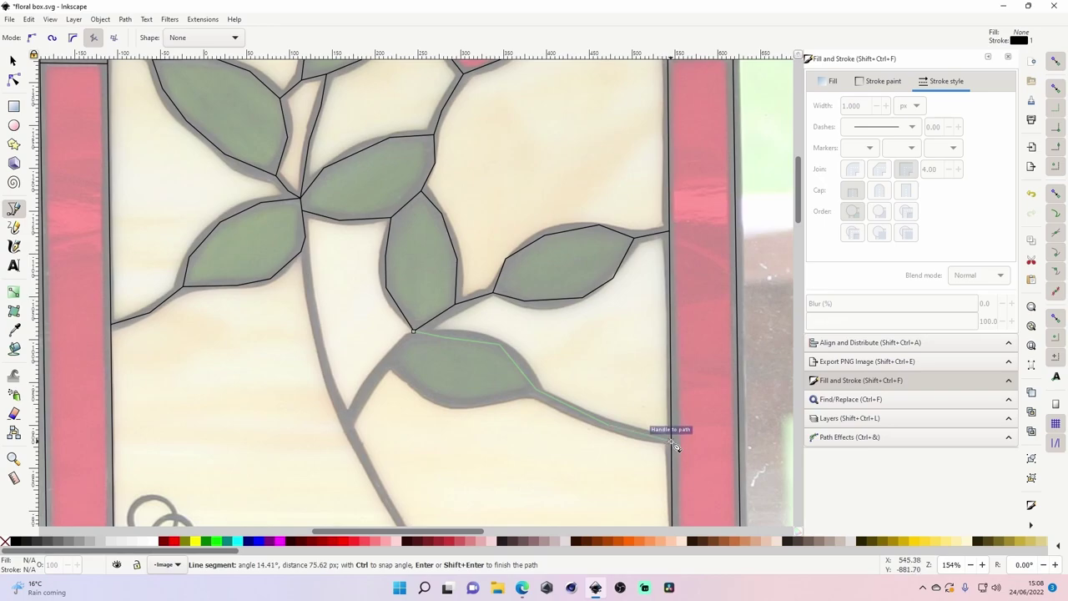
click(671, 441)
key(space)
key(space)
- Trace the bottom leaf's underside from its right tip around its left tip to the lower centre leaf's bottom tip
click(538, 393)
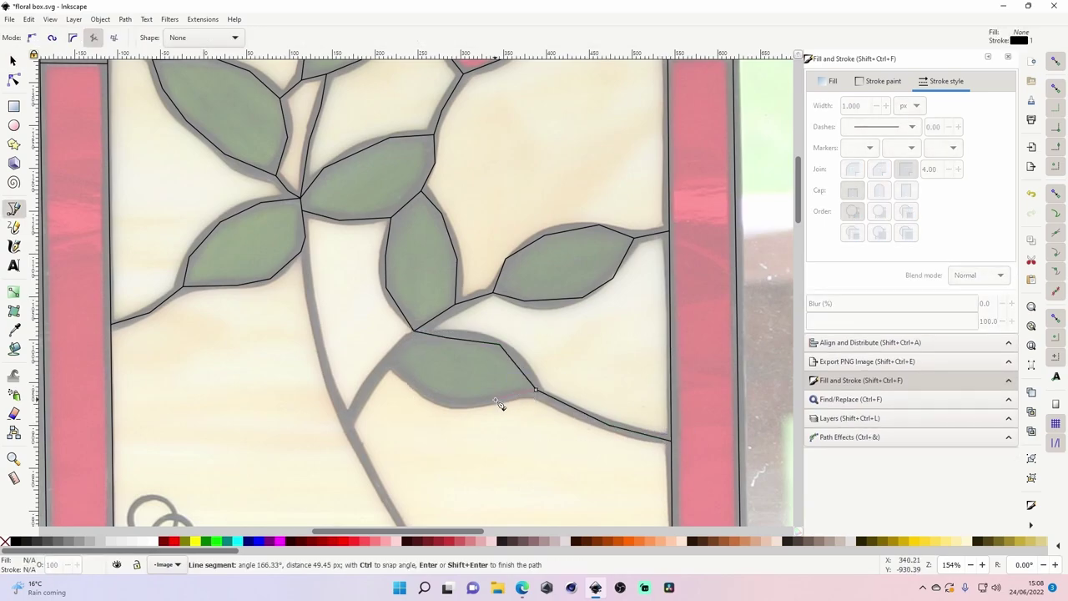
click(440, 404)
click(387, 367)
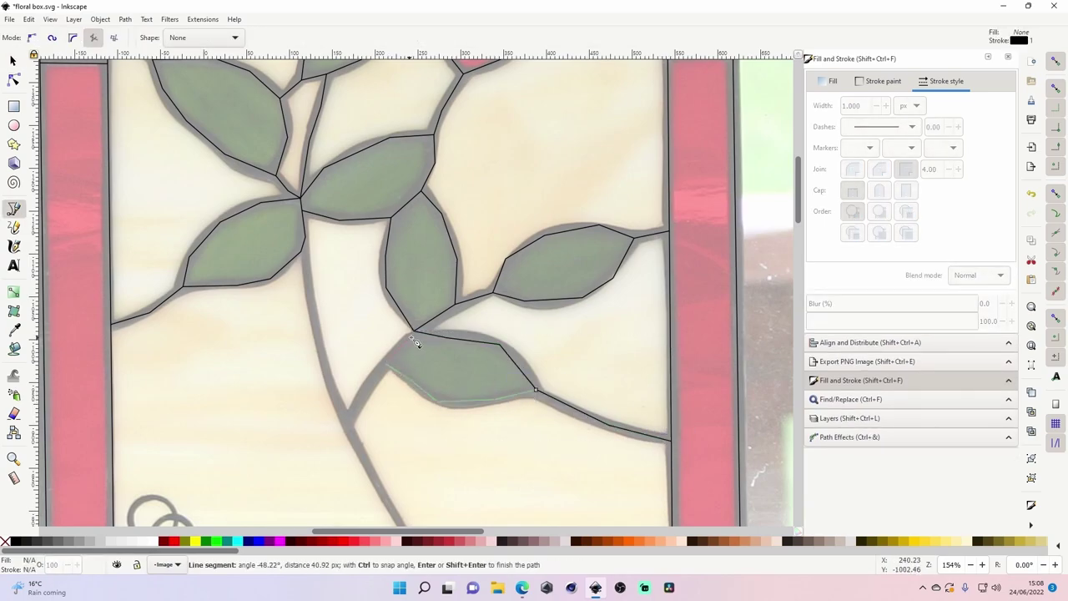
click(413, 331)
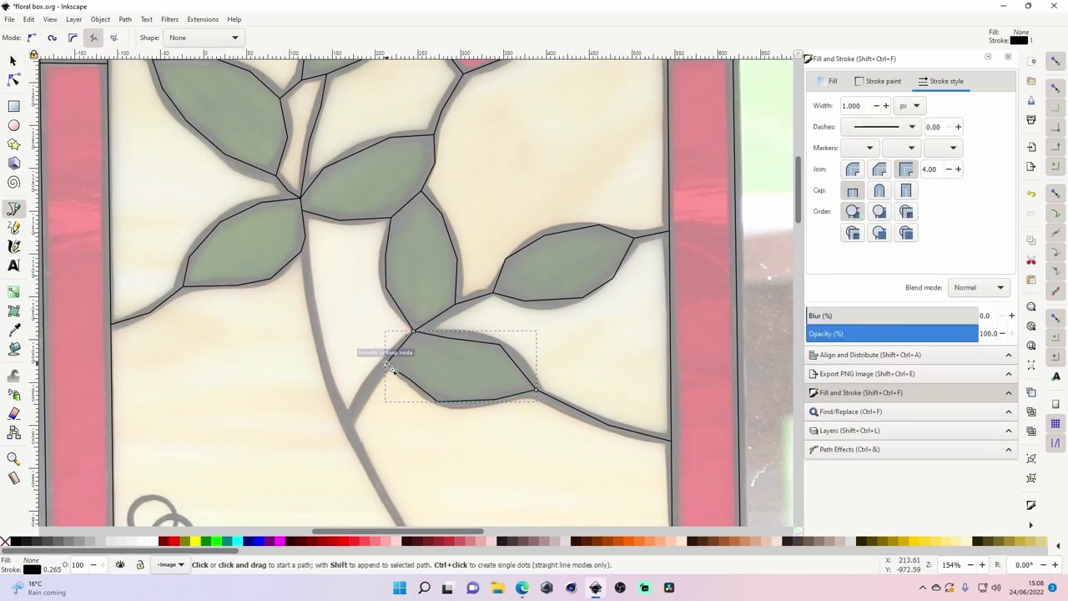
- Trace from the bottom leaf's left tip down to the stem fork and up the main stem to the lower left leaf, about 95 by 220 px
click(385, 366)
click(347, 420)
click(319, 331)
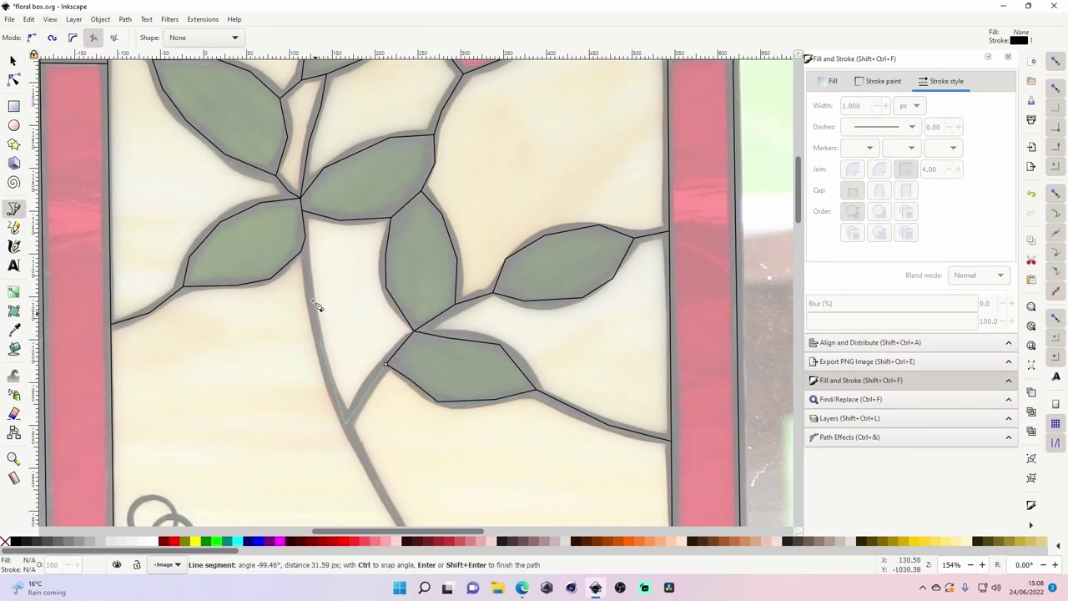
click(309, 270)
click(305, 237)
key(space)
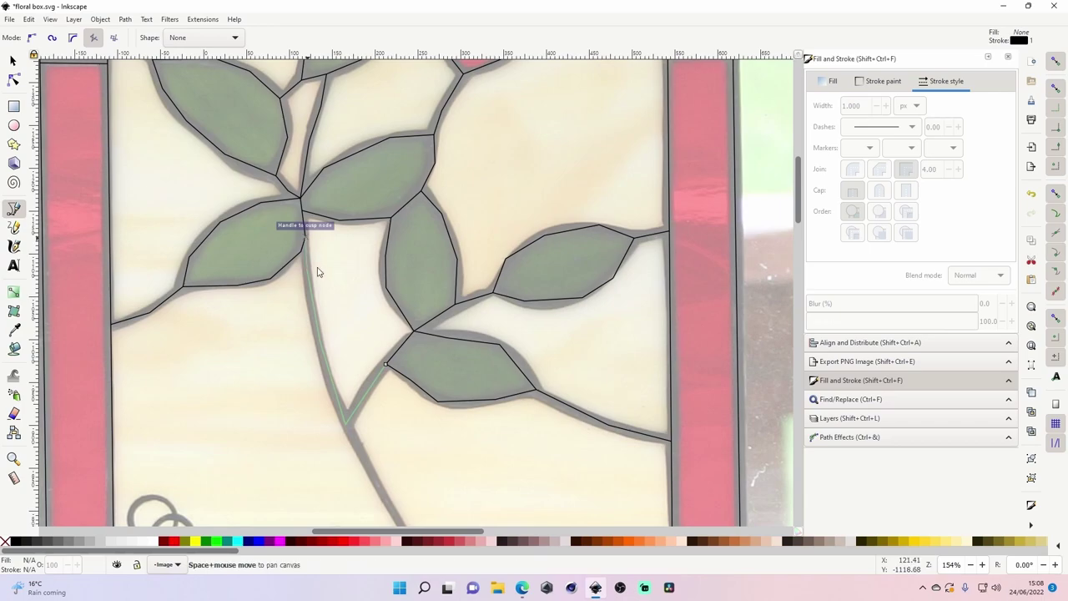
drag(403, 389, 314, 181)
drag(355, 233, 332, 242)
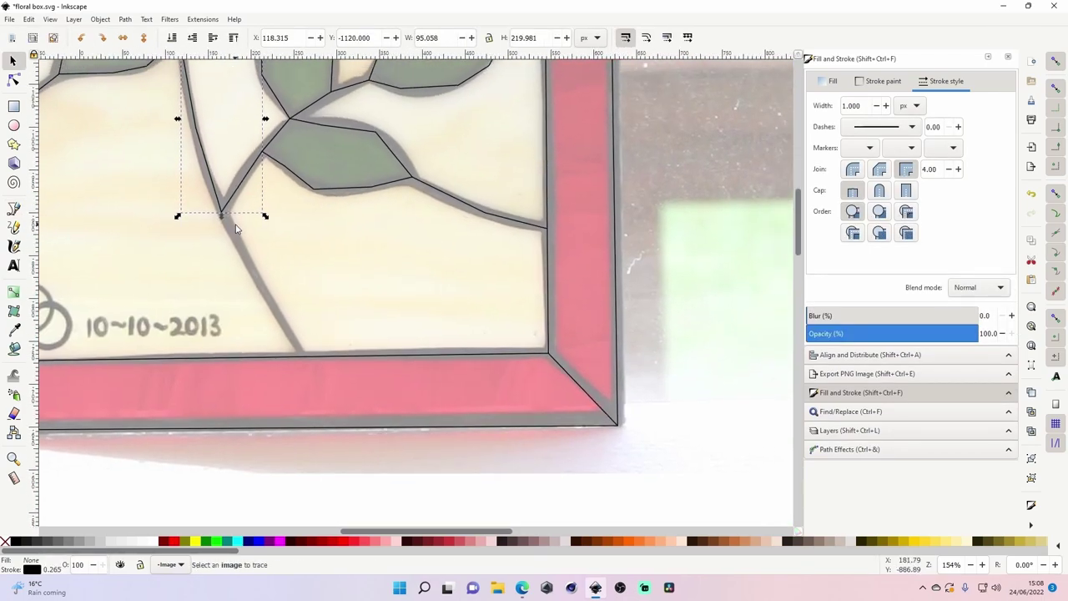
- Trace the main stem from the fork down to the frame's bottom inner edge, about 95 by 169 px
key(b)
click(221, 211)
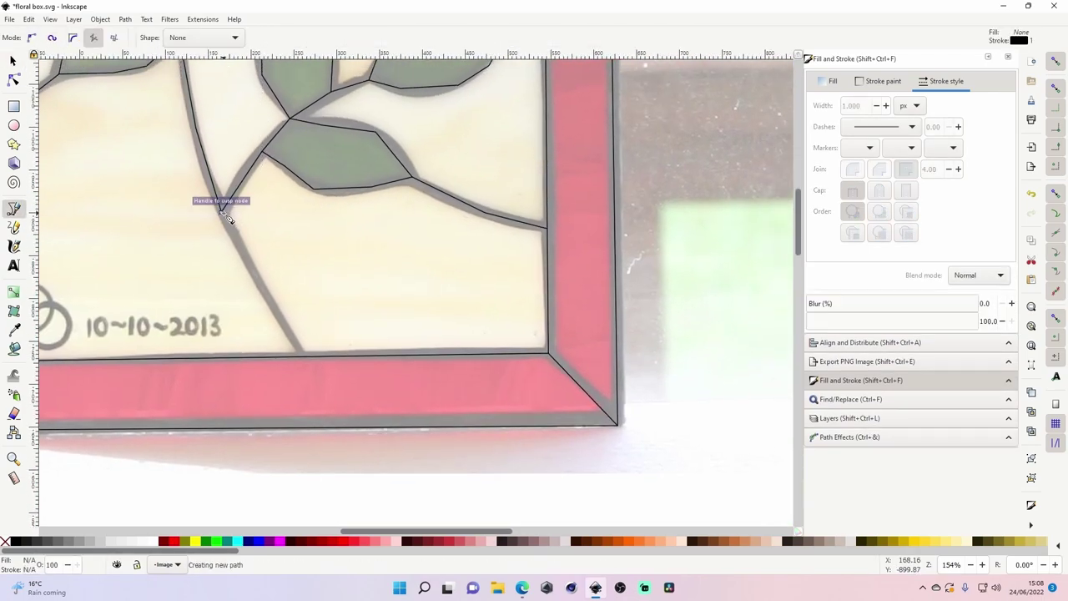
double_click(303, 355)
key(space)
key(b)
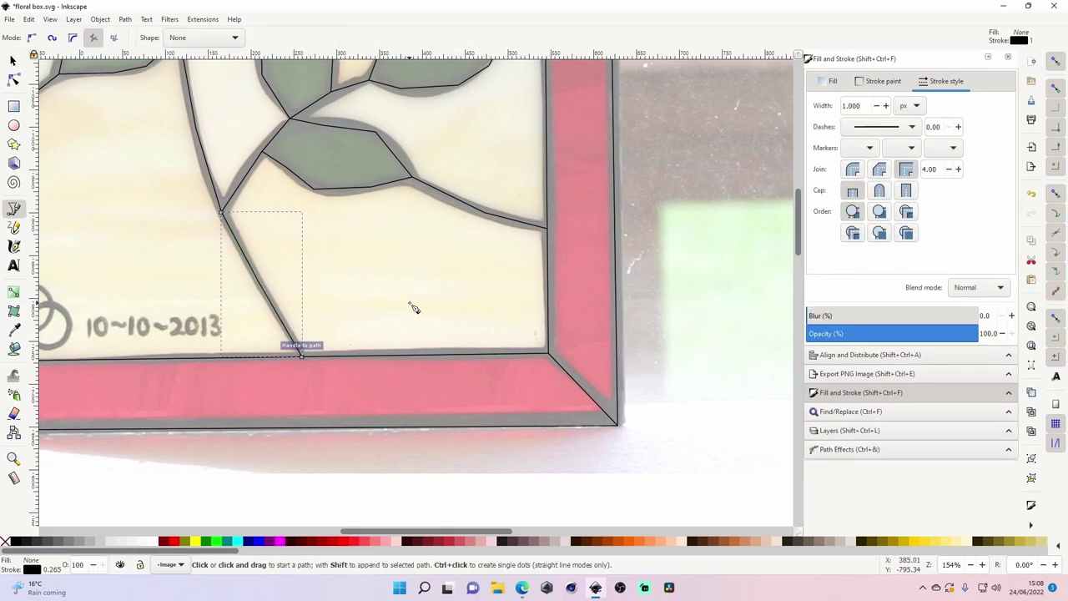
click(12, 61)
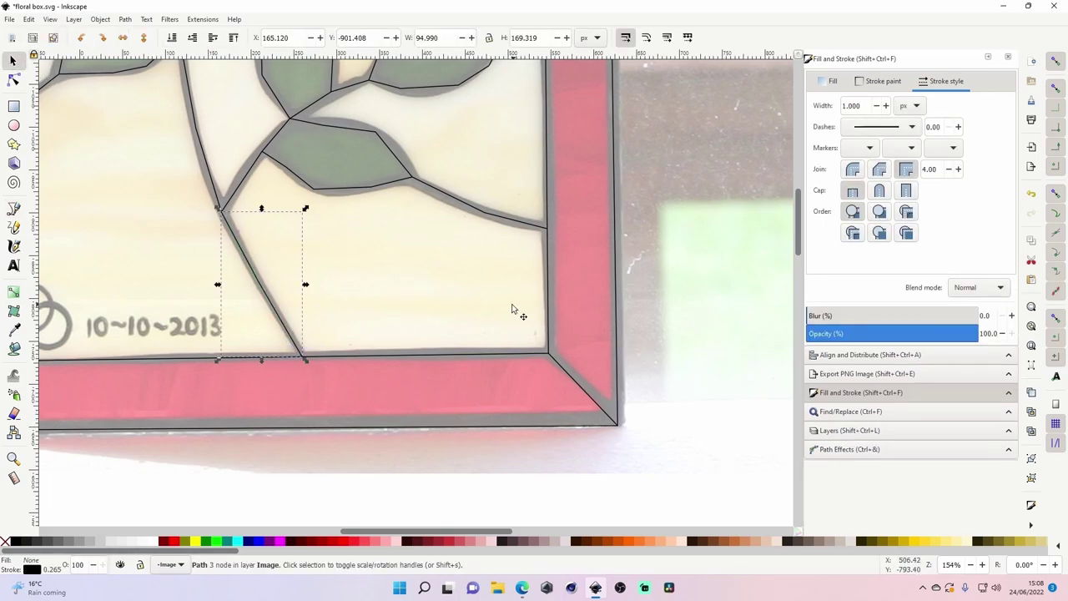
- Look over the whole traced panel and set the reference photo's opacity to 56.8%
drag(408, 175, 546, 406)
key(z)
shift+click(534, 355)
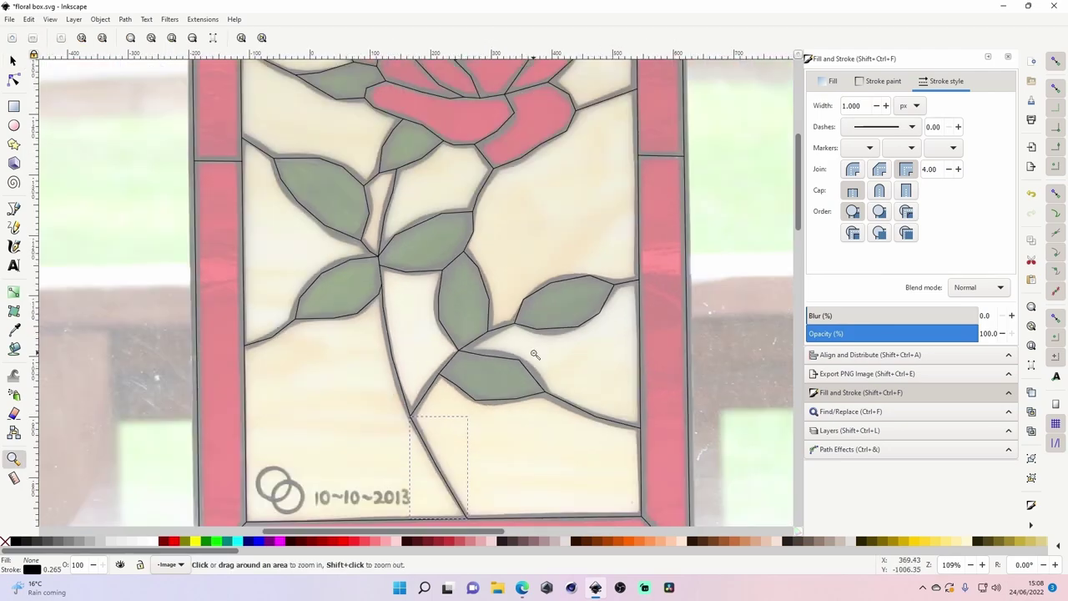
shift+click(534, 355)
scroll(535, 355, up, 4)
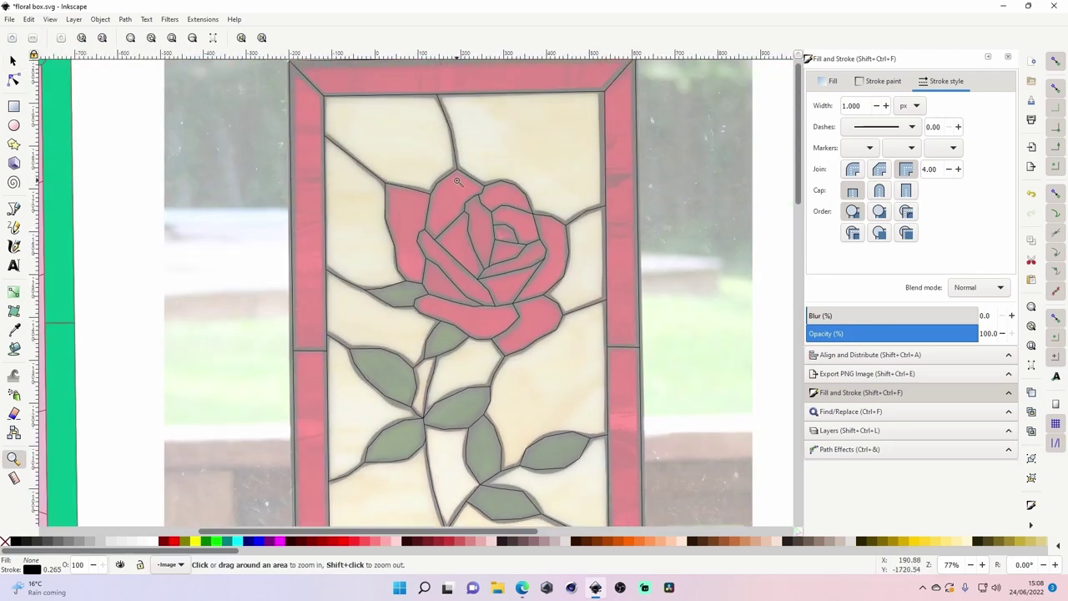
scroll(474, 196, up, 3)
scroll(507, 241, down, 3)
click(12, 60)
click(190, 178)
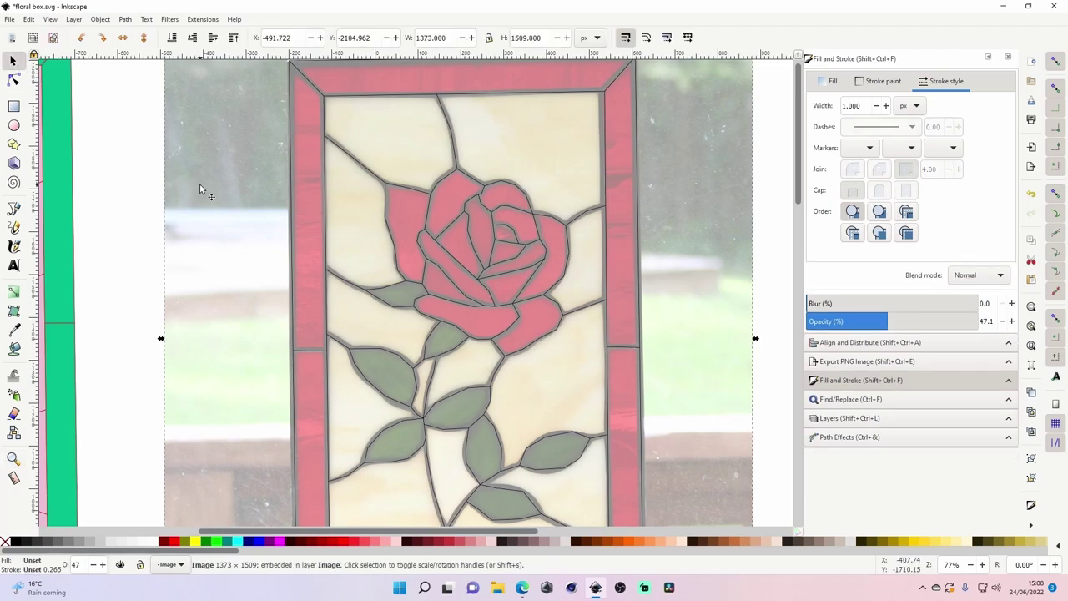
drag(866, 328, 903, 318)
- Try to bend the first segment of the upper left leaf's top edge outward to follow the photo, and undo it
scroll(576, 259, down, 3)
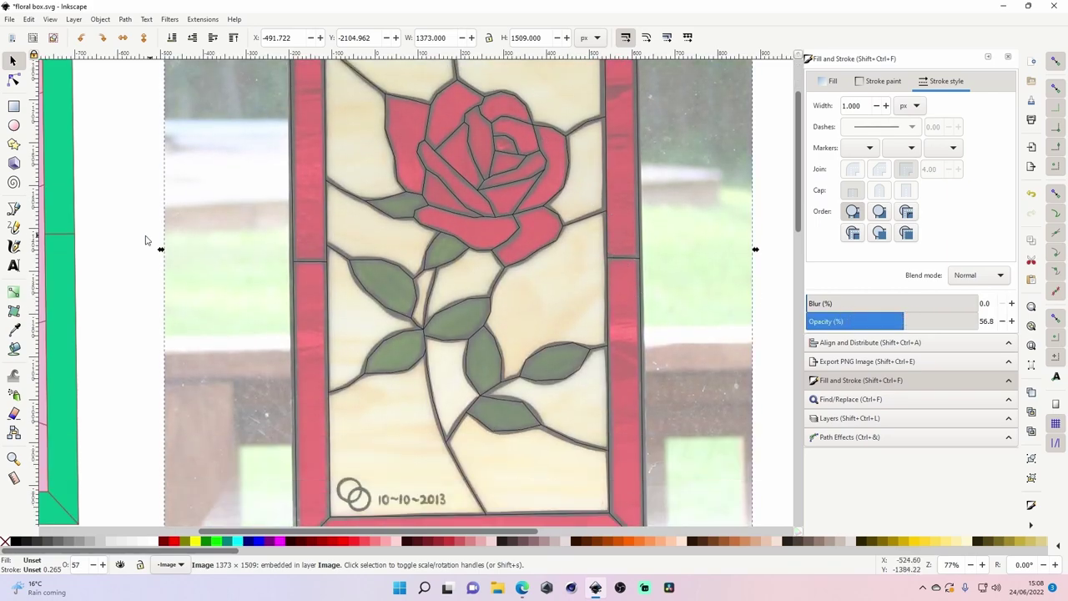
key(z)
click(398, 259)
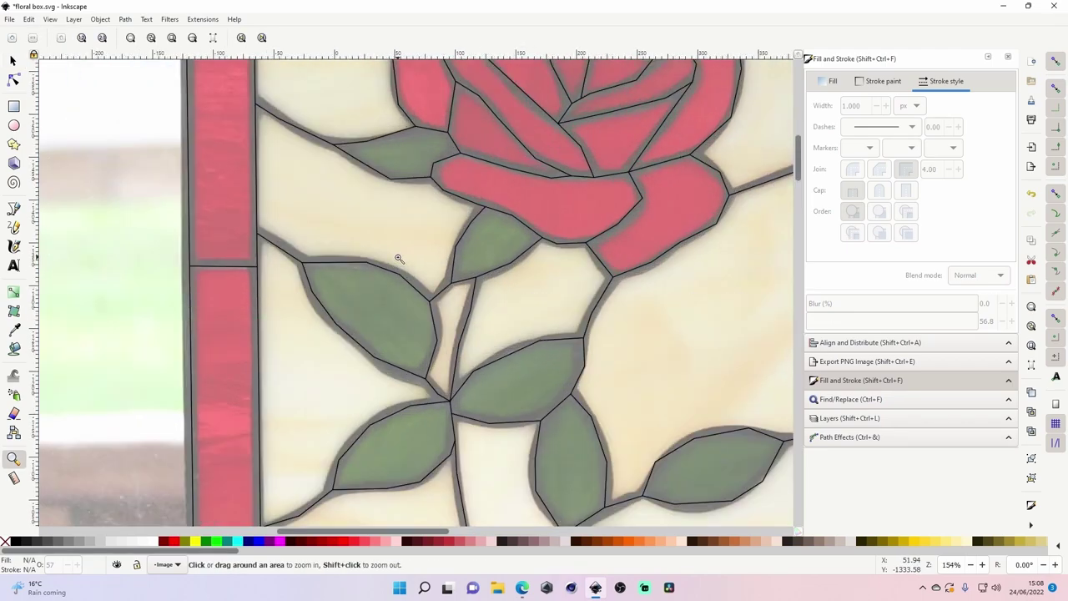
click(399, 259)
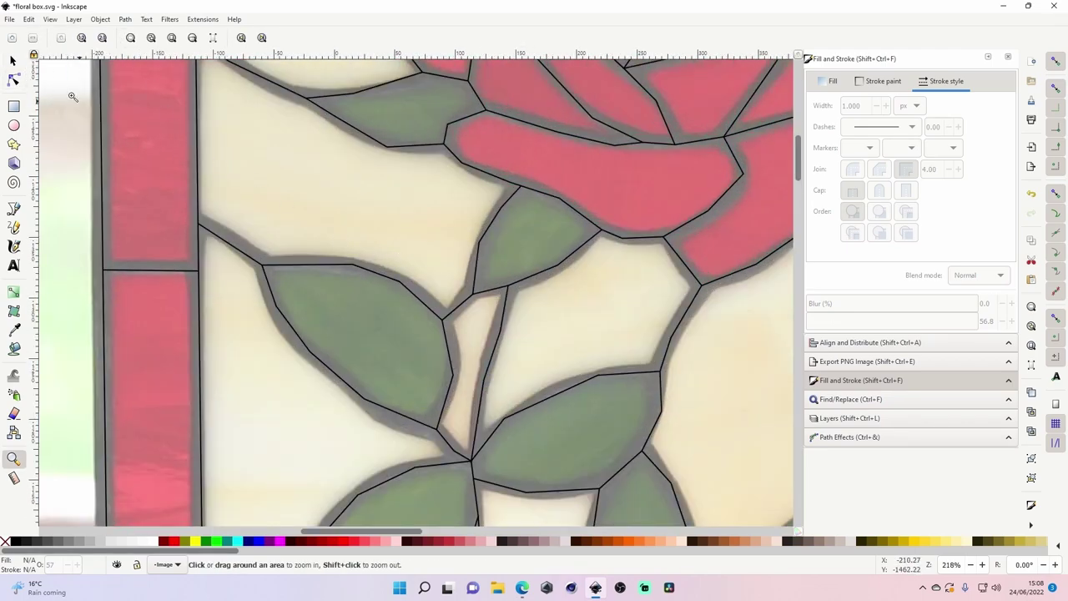
click(336, 267)
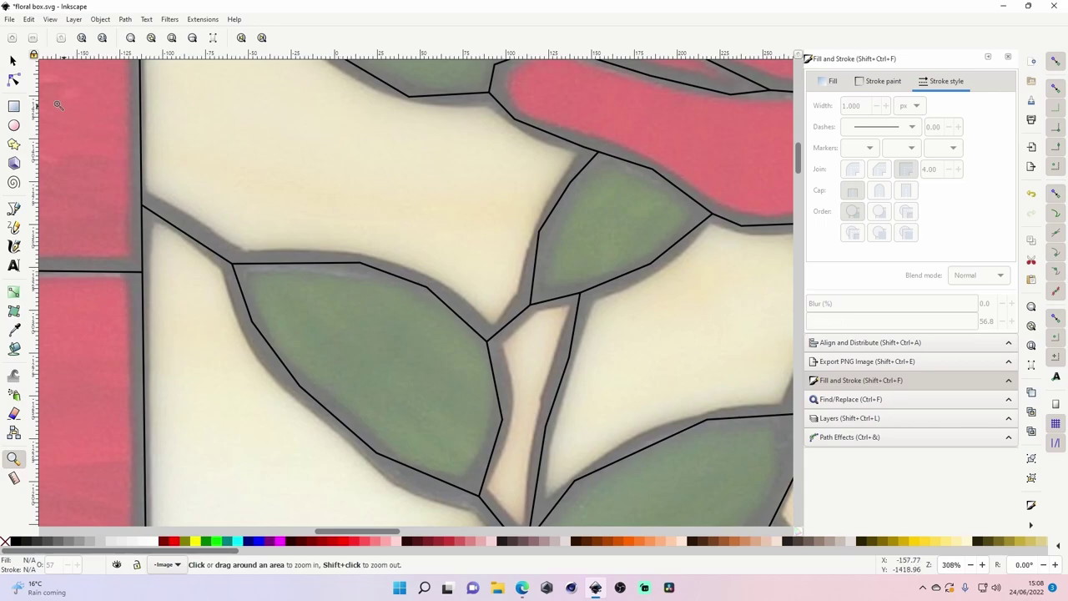
click(13, 79)
click(354, 263)
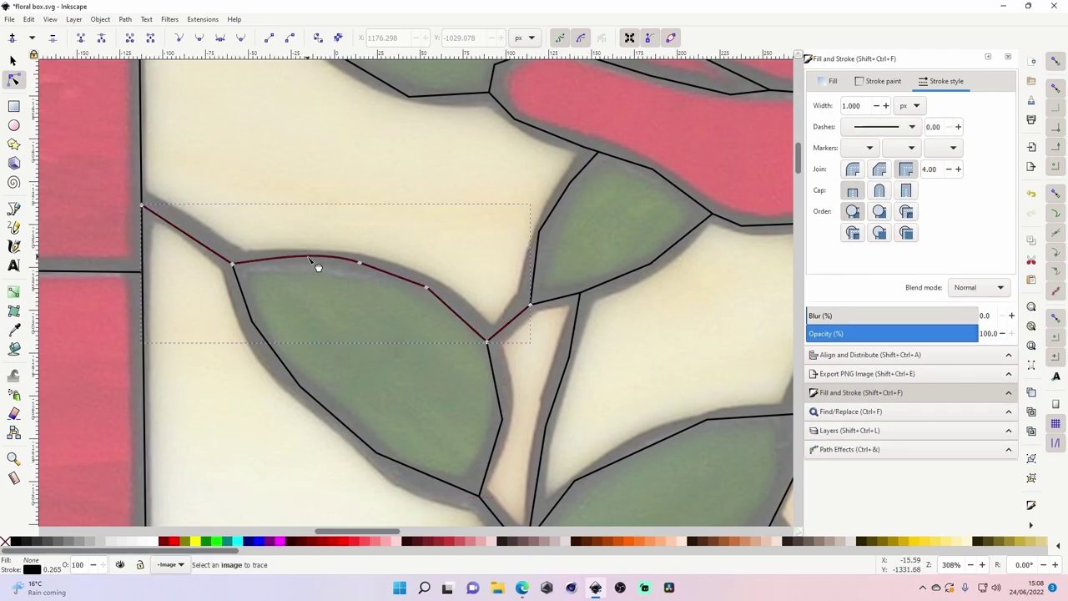
click(295, 215)
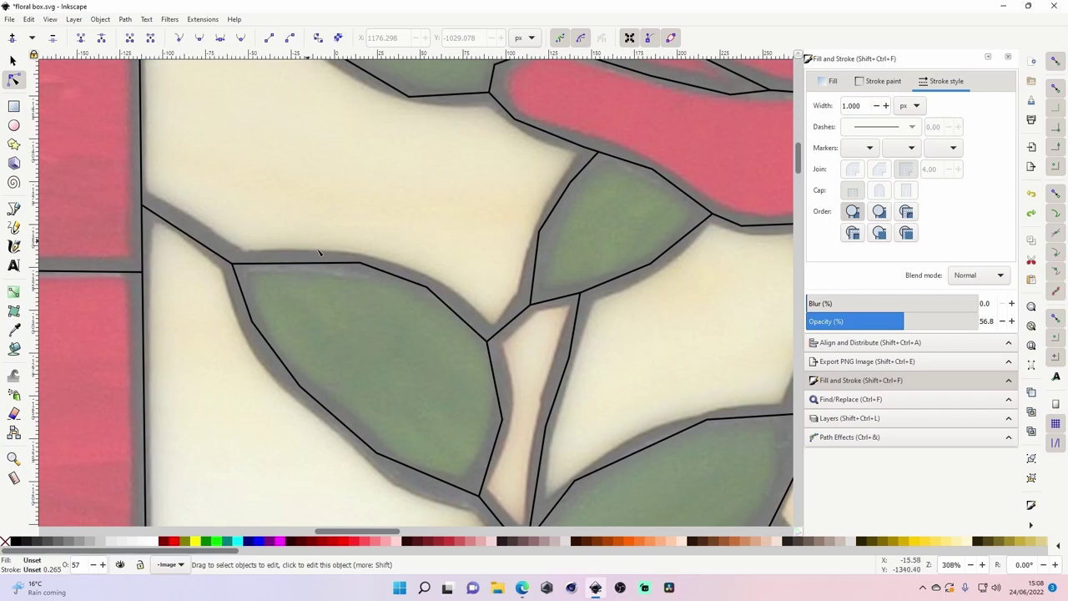
- Smooth the two middle nodes on the upper left leaf's top edge so the line curves along the photo's seam
click(314, 271)
click(11, 69)
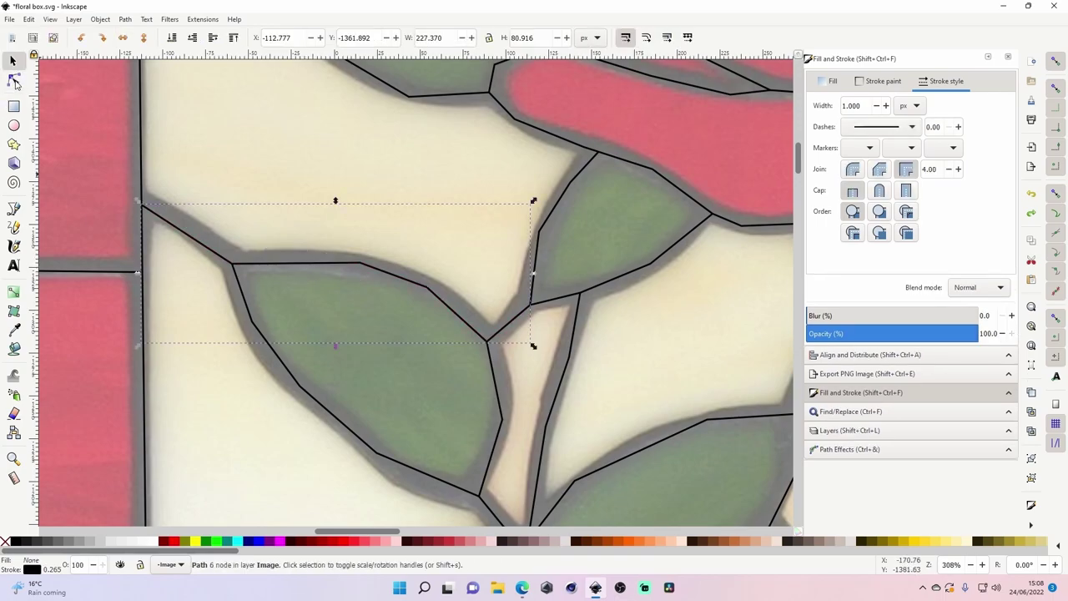
click(14, 81)
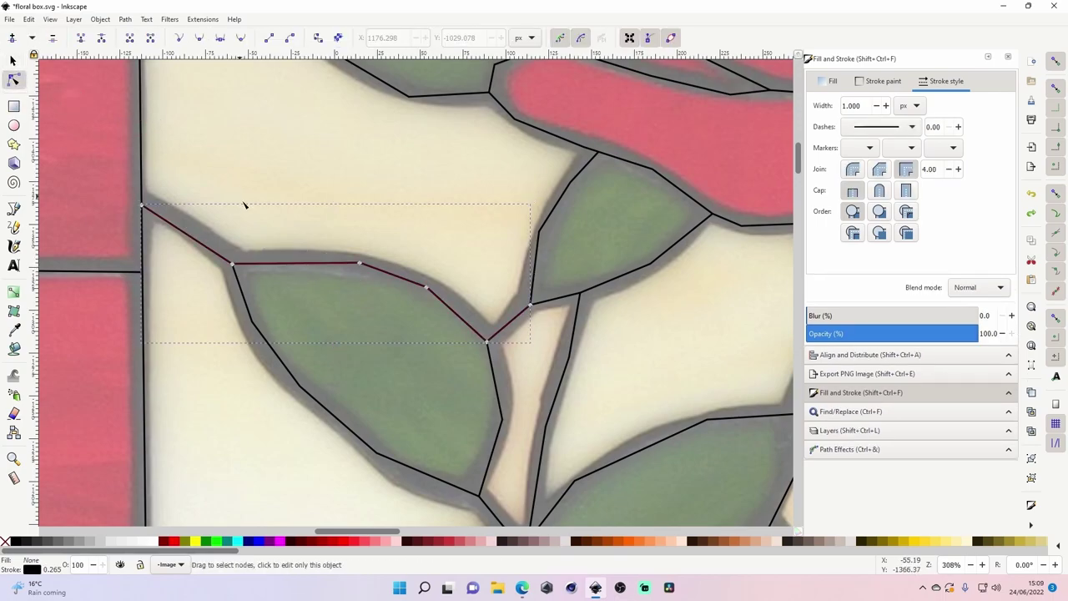
click(302, 205)
click(306, 266)
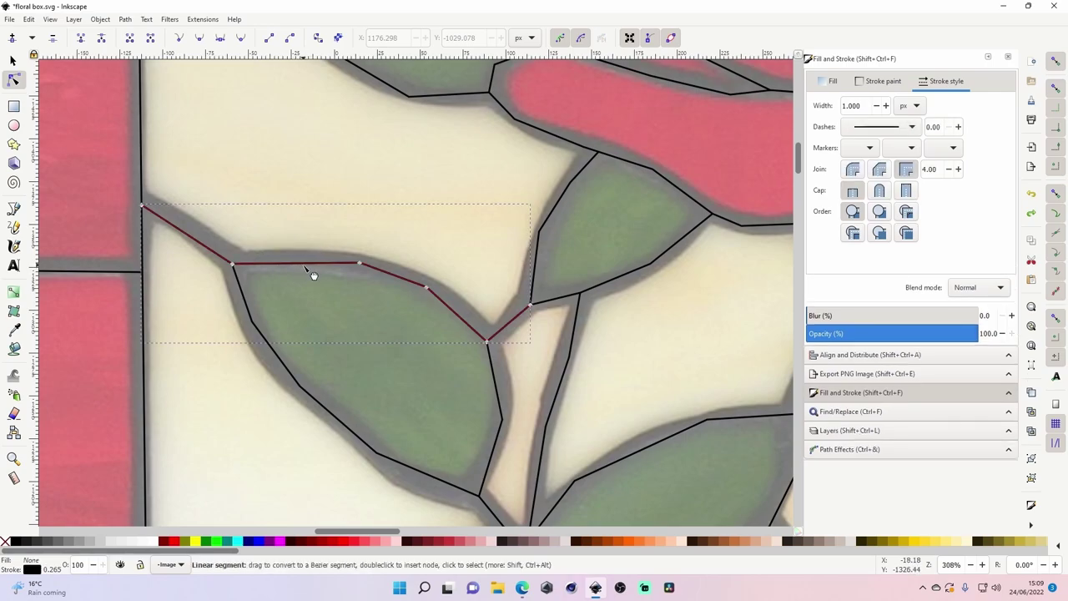
drag(304, 263, 461, 309)
key(ctrl+z)
click(200, 39)
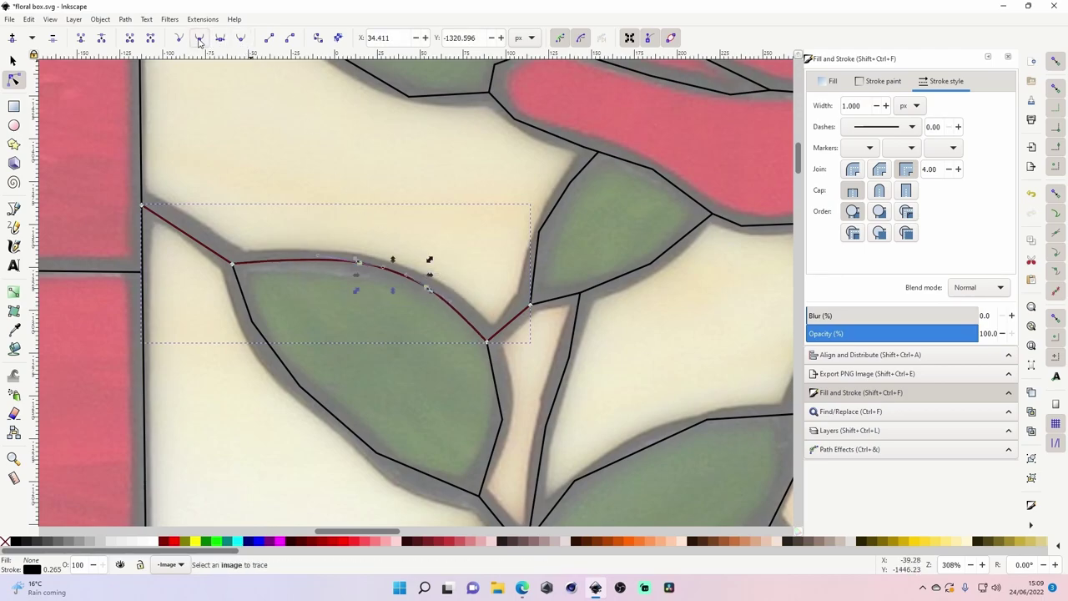
click(283, 137)
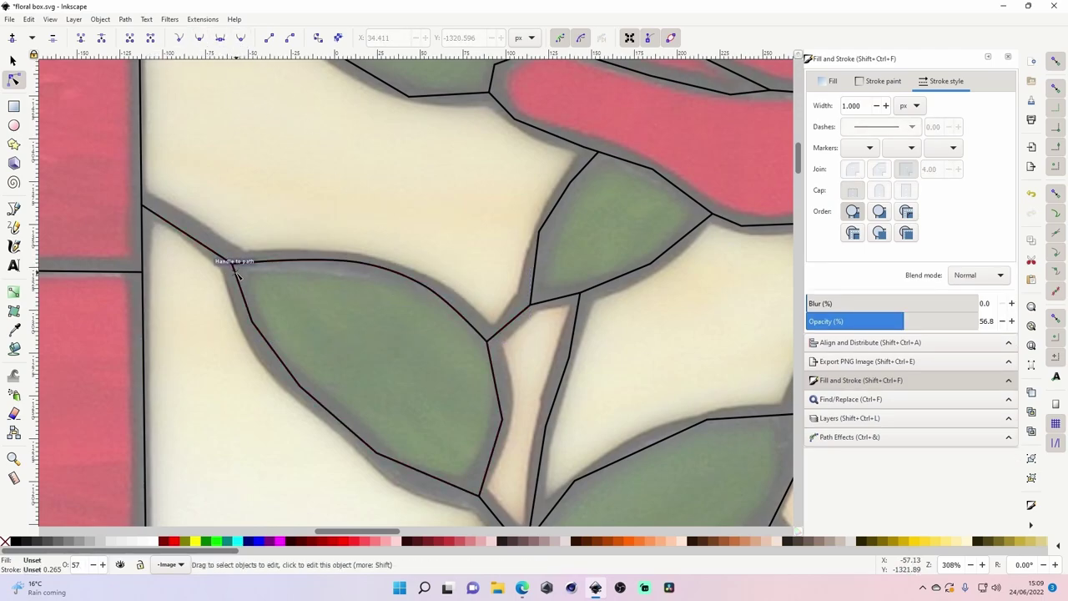
- Smooth the three intermediate nodes along the upper left leaf's lower left edge
click(247, 325)
drag(218, 310, 330, 425)
click(199, 39)
click(360, 476)
mouse_move(341, 470)
mouse_down()
mouse_move(390, 445)
mouse_move(392, 461)
mouse_up()
click(199, 39)
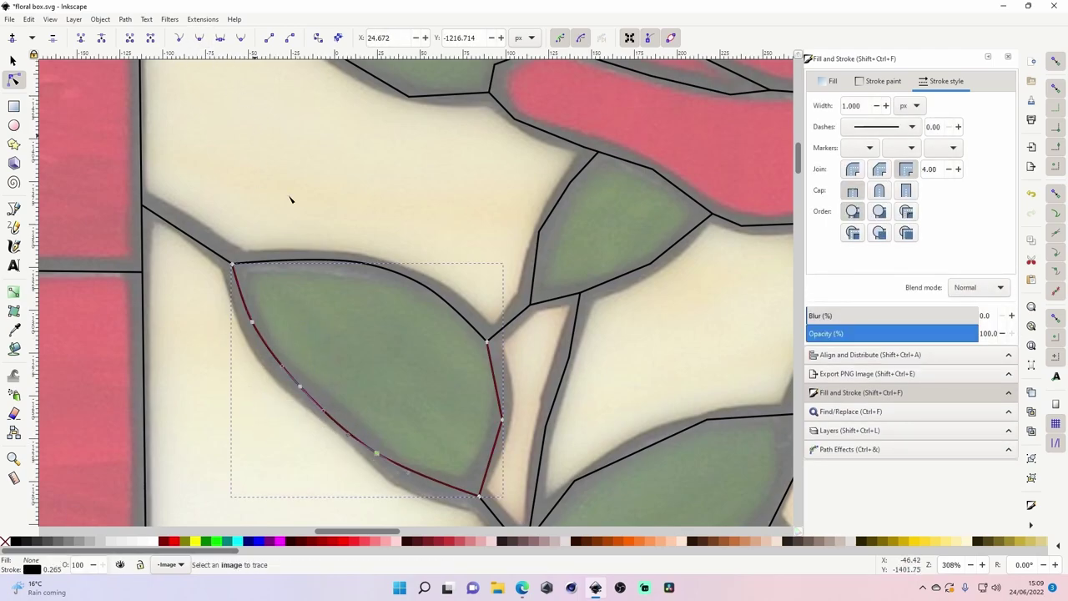
scroll(368, 376, down, 4)
click(398, 412)
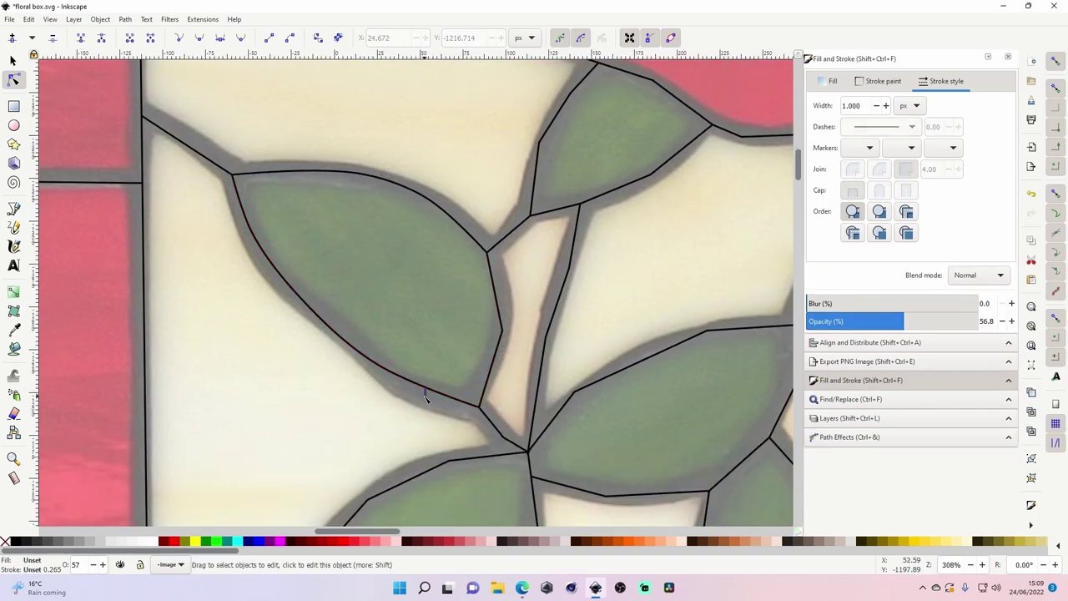
click(427, 390)
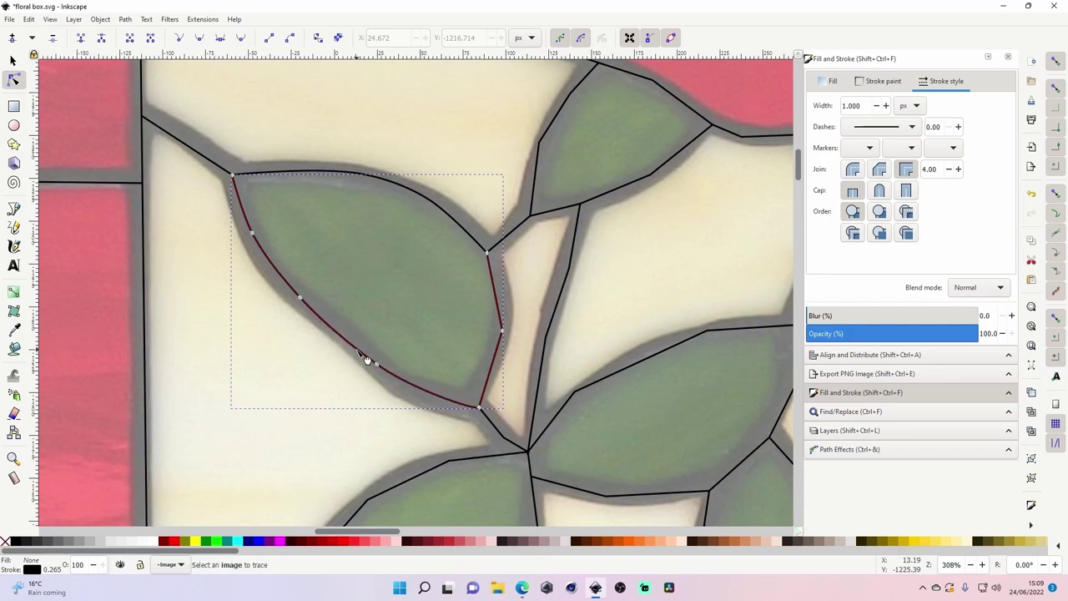
- Smooth the lower node on the left edge of the small leaf below the rose, and select the node on its lower right edge
scroll(434, 375, up, 4)
click(534, 275)
click(538, 276)
click(200, 43)
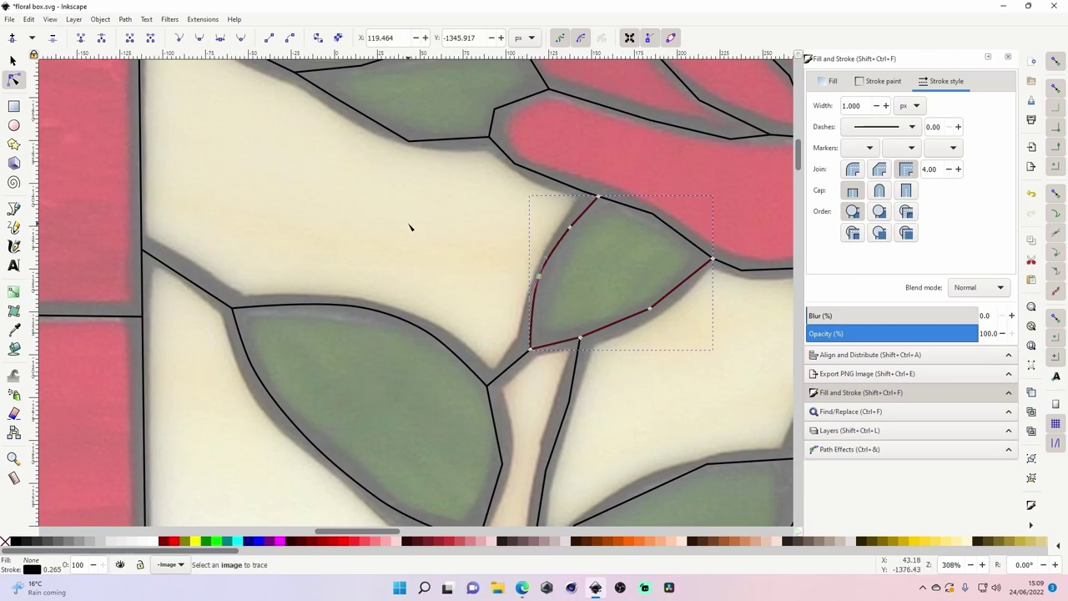
scroll(446, 267, up, 3)
drag(665, 432, 602, 367)
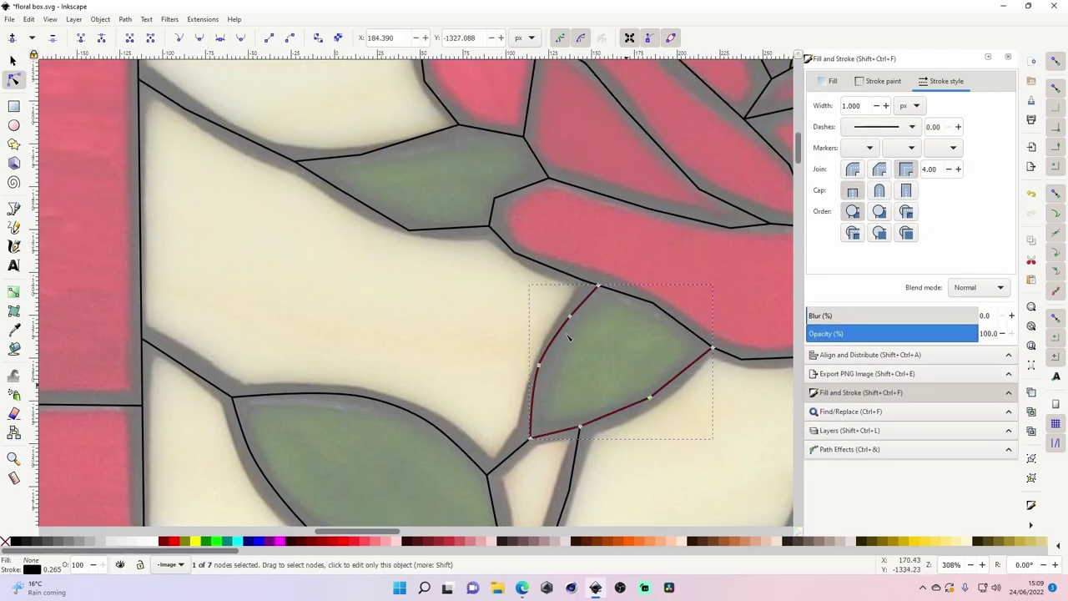
click(298, 251)
- Examine the traced rose and leaves across the whole panel against the photo, and clear the selection
scroll(329, 304, up, 3)
click(380, 303)
key(z)
shift+click(432, 353)
shift+click(433, 353)
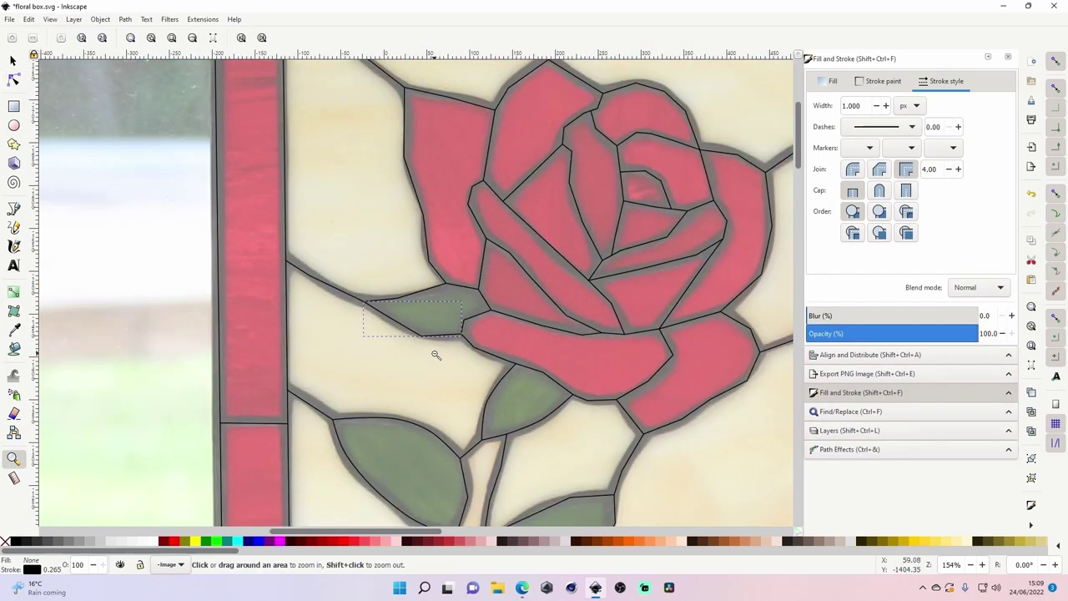
shift+click(433, 353)
shift+click(434, 353)
scroll(488, 385, down, 1)
scroll(488, 385, down, 2)
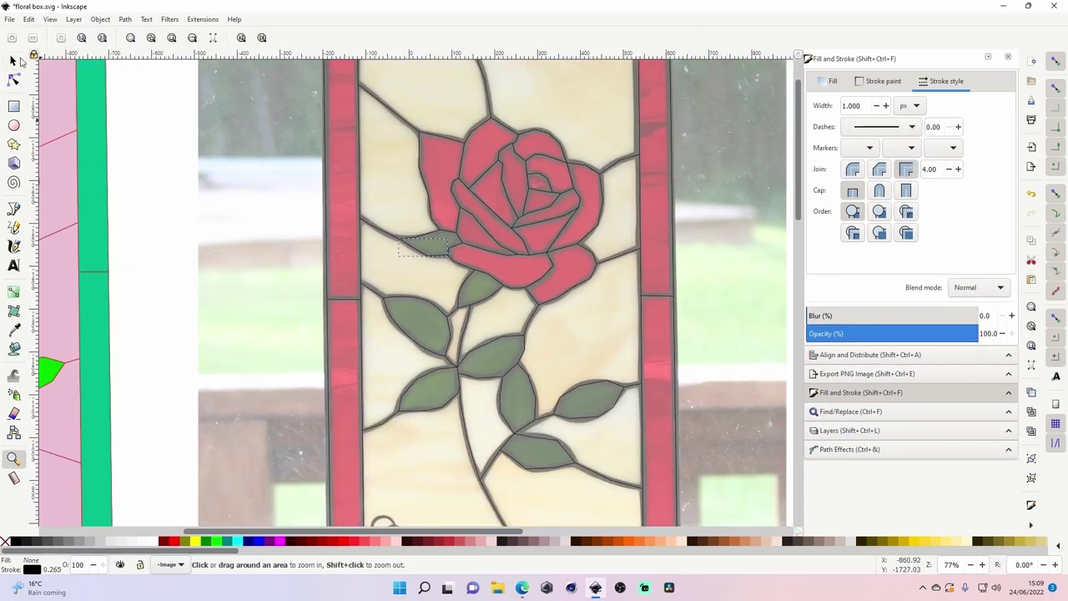
click(15, 60)
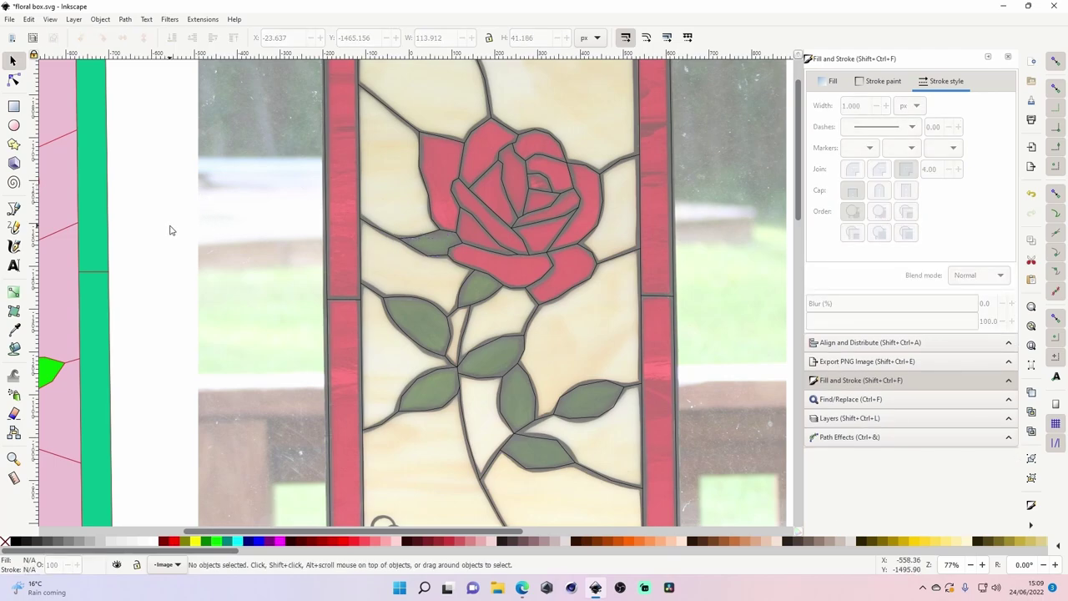
- Delete the reference photo behind the traced rose panel so only the vector outlines remain
scroll(231, 306, up, 5)
scroll(219, 303, down, 4)
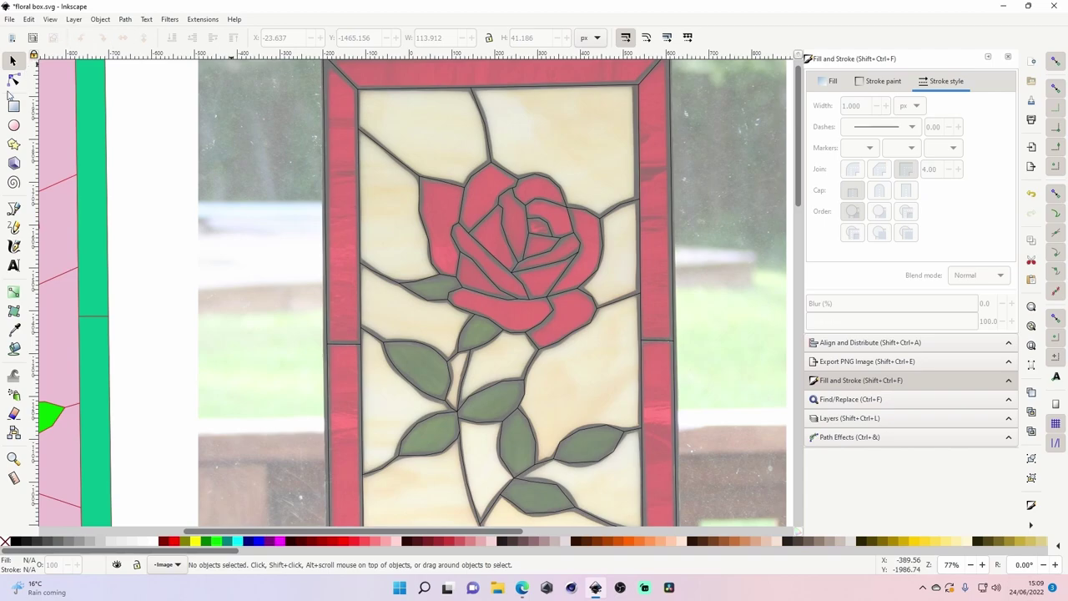
scroll(240, 193, up, 2)
scroll(254, 169, up, 1)
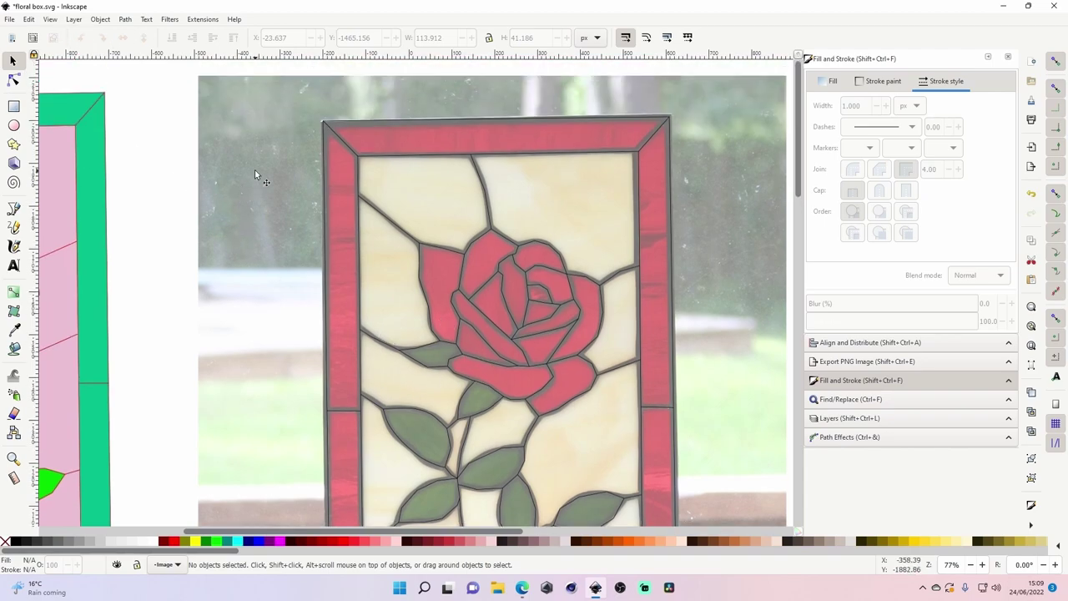
click(255, 169)
key(Delete)
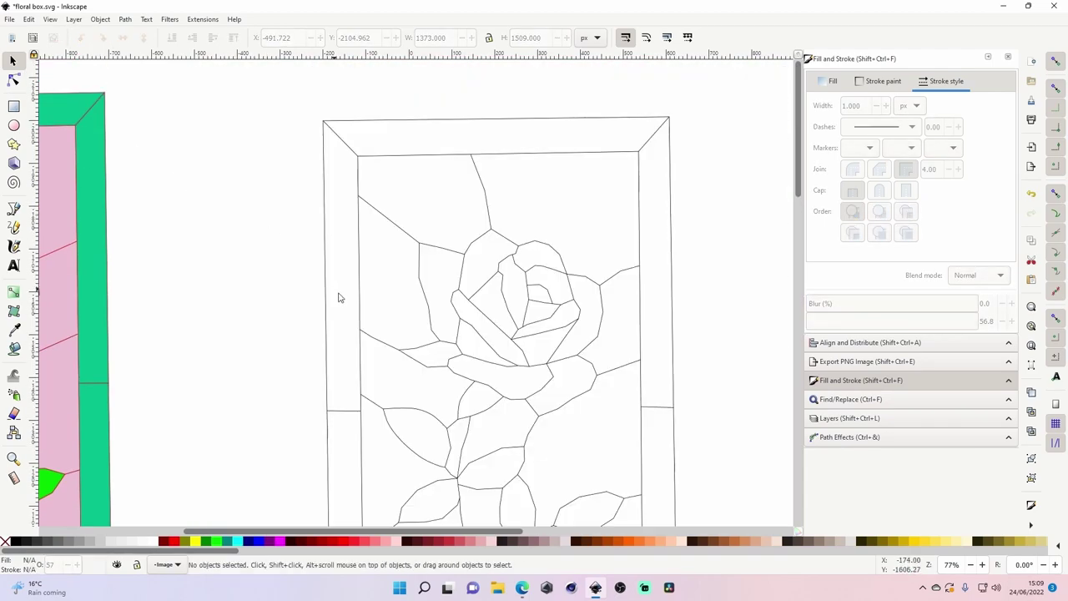
- Try pulling the end node of the line right of the rose inward, away from the border's inner edge
scroll(654, 290, down, 4)
scroll(699, 292, down, 1)
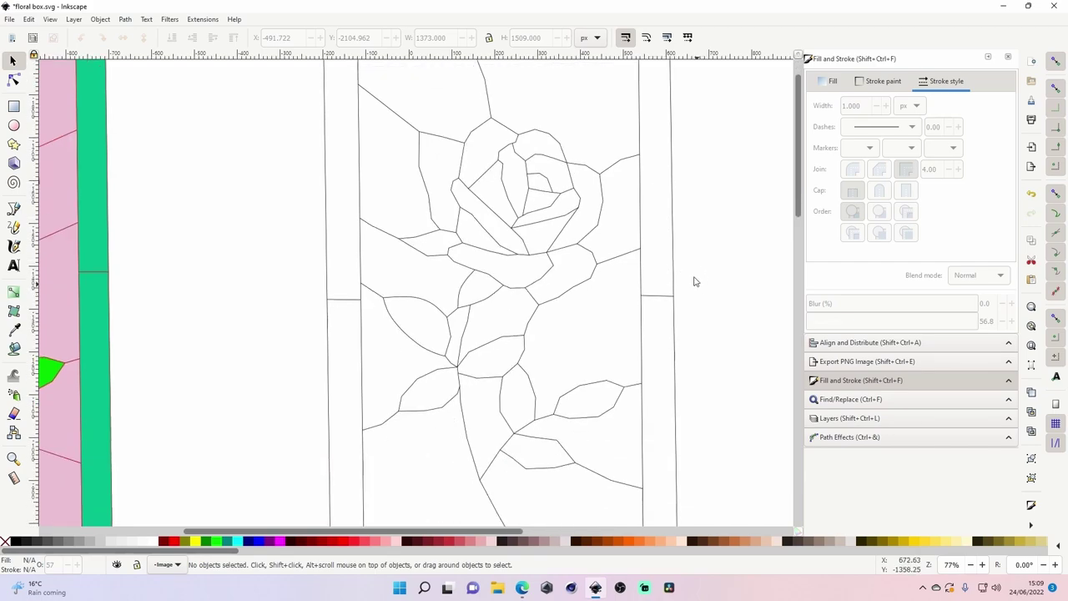
key(z)
click(665, 241)
click(660, 244)
click(651, 248)
scroll(298, 294, up, 6)
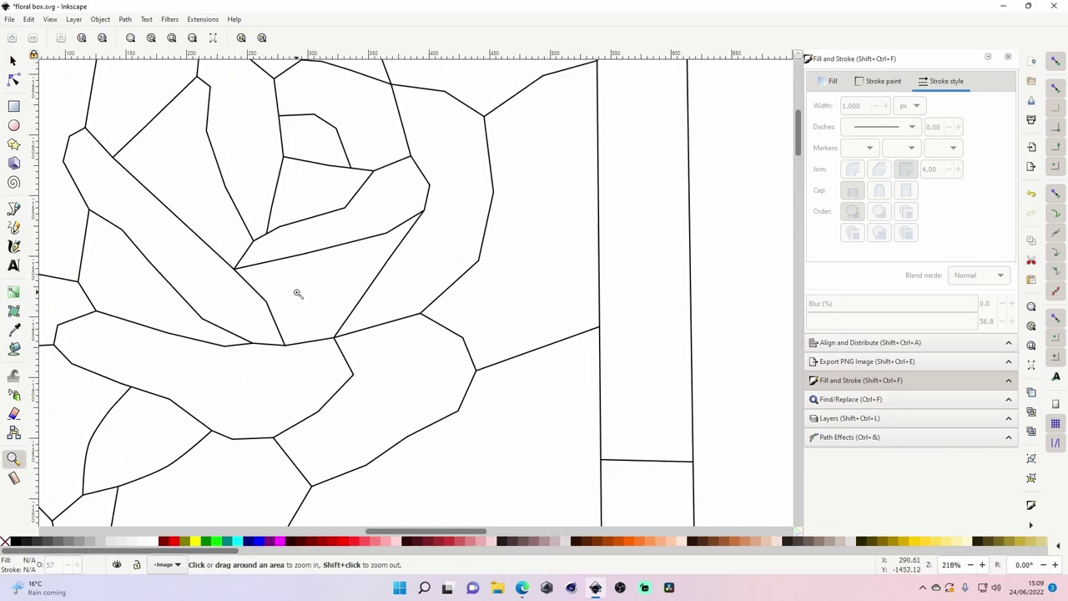
click(13, 80)
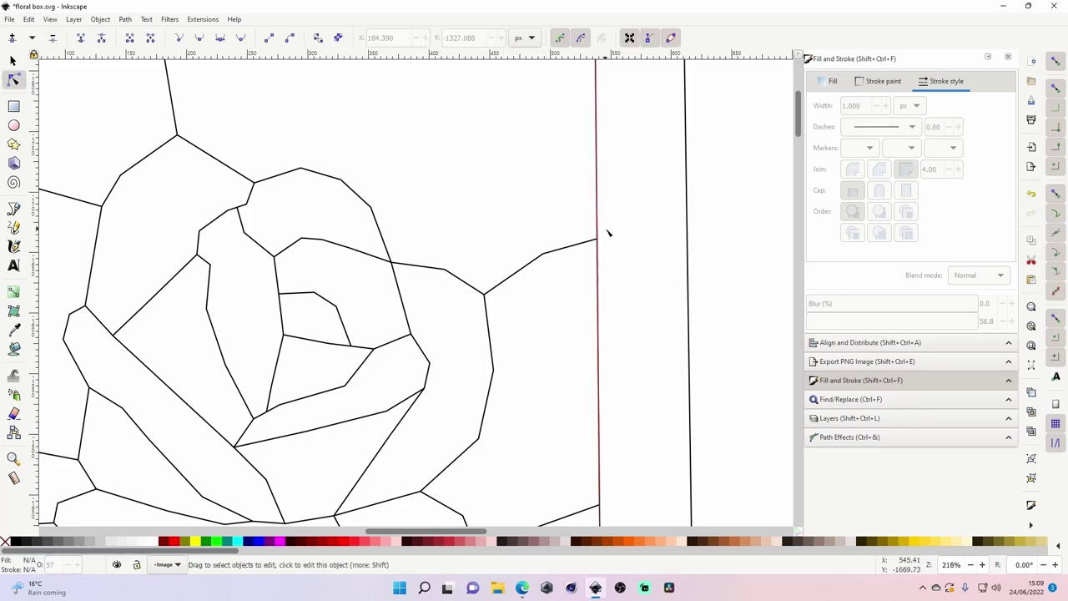
click(576, 244)
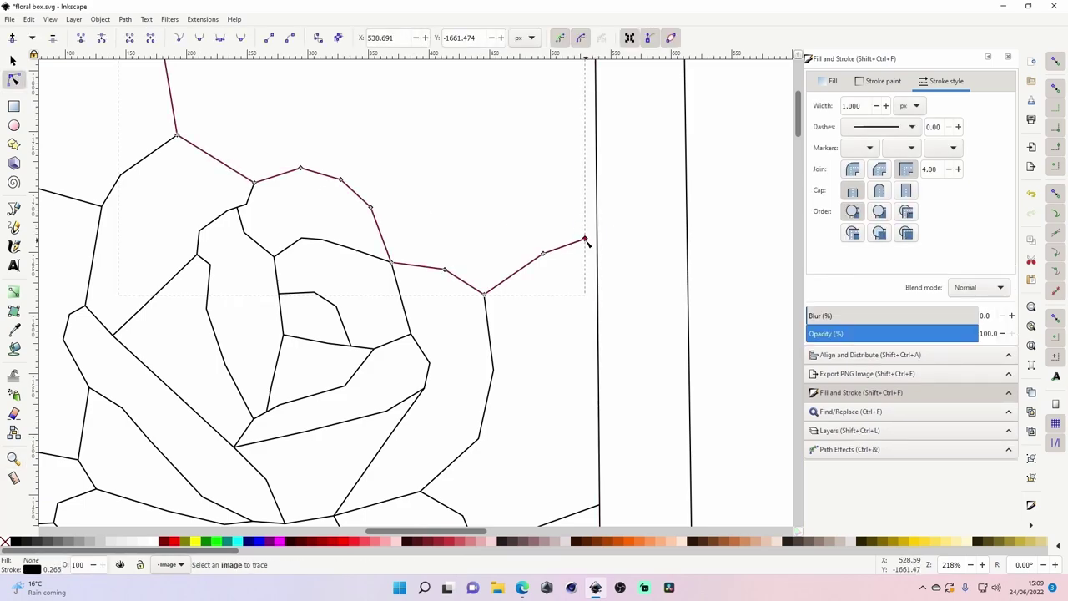
click(762, 338)
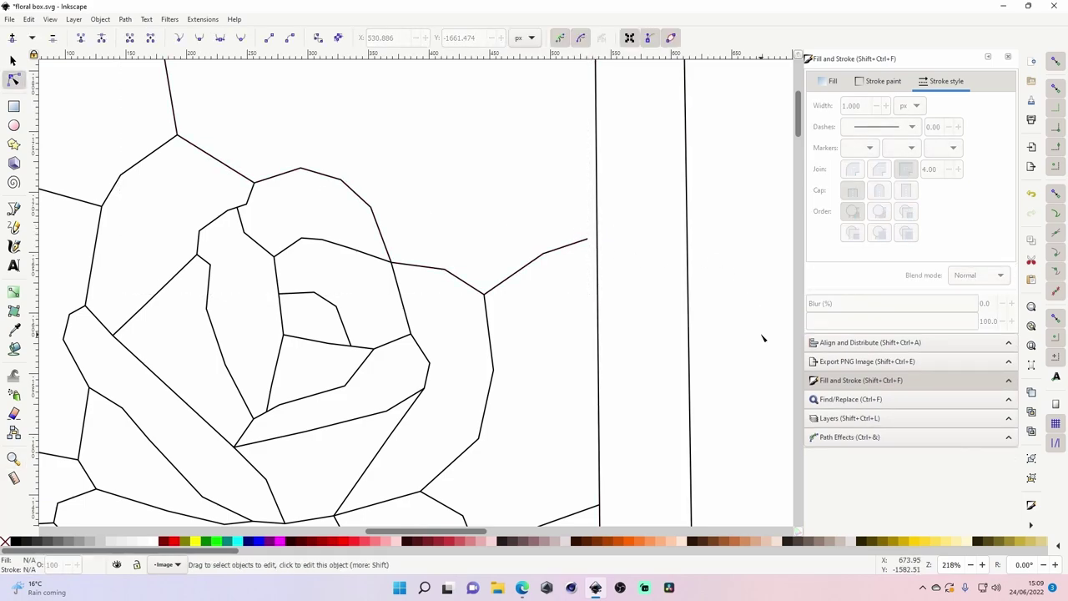
scroll(492, 233, up, 5)
scroll(498, 244, up, 1)
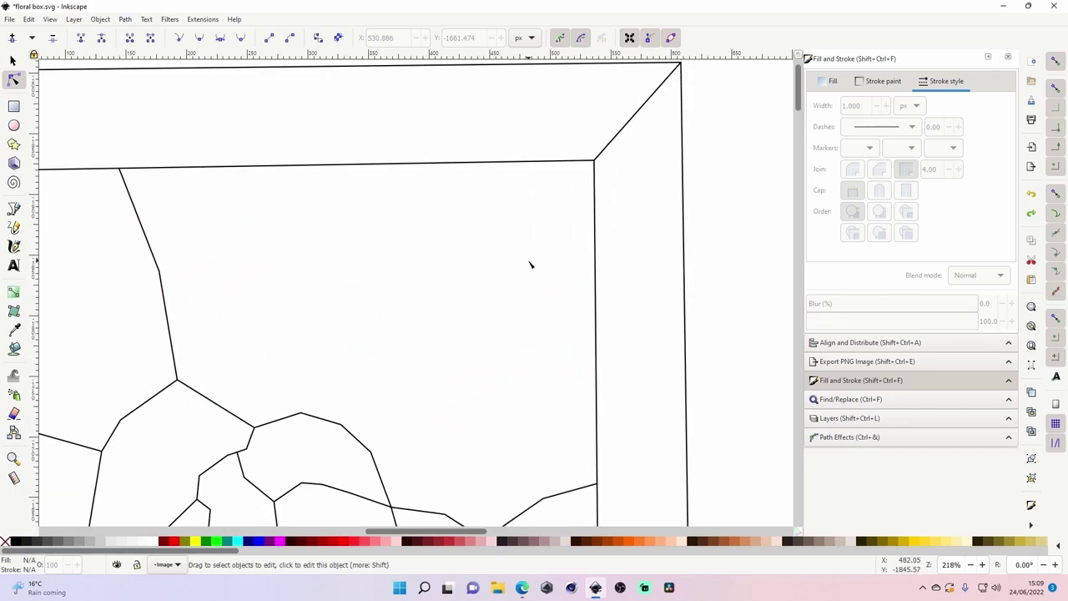
- Examine the line joints up close from the upper border corners to the lower right corner, and return to the whole panel
scroll(463, 398, up, 1)
key(space)
key(space)
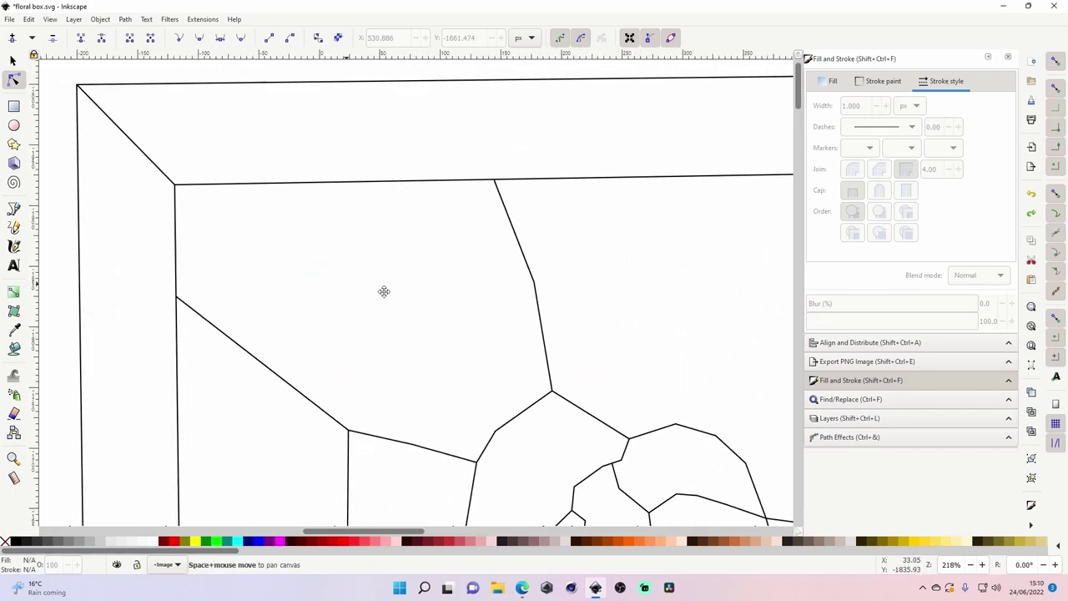
mouse_move(347, 160)
mouse_down()
mouse_move(333, 260)
mouse_move(329, 175)
mouse_move(432, 274)
mouse_move(563, 191)
mouse_move(506, 331)
mouse_move(479, 309)
mouse_move(460, 326)
mouse_move(460, 262)
mouse_move(540, 280)
mouse_move(446, 172)
mouse_move(447, 196)
mouse_up()
drag(617, 386, 456, 267)
mouse_move(596, 413)
mouse_down()
mouse_move(445, 288)
mouse_move(496, 267)
mouse_up()
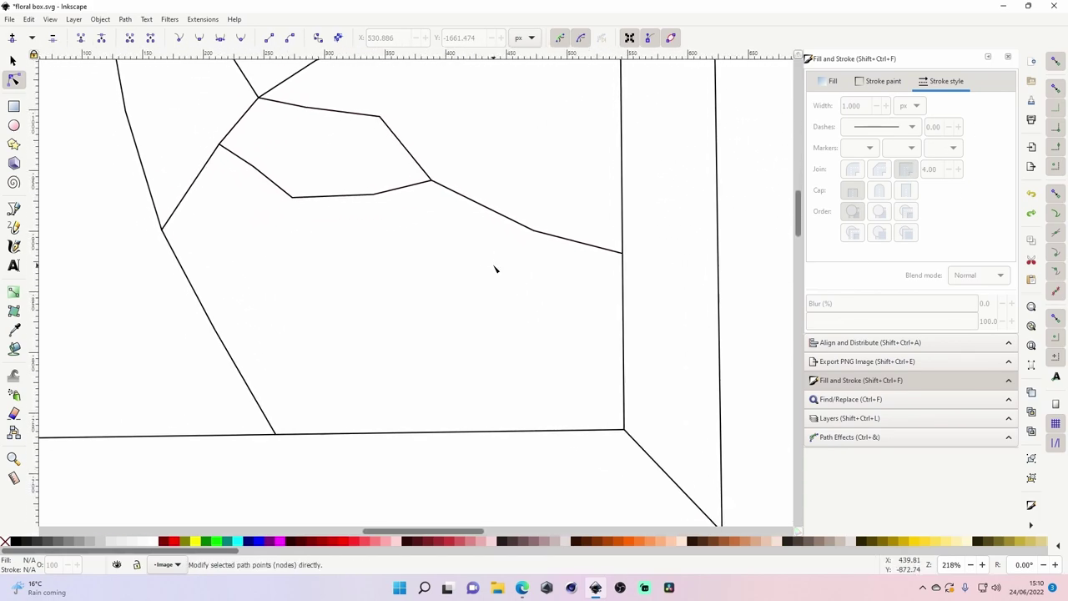
key(z)
shift+click(491, 291)
shift+click(489, 291)
shift+click(490, 290)
shift+click(490, 291)
scroll(474, 314, up, 6)
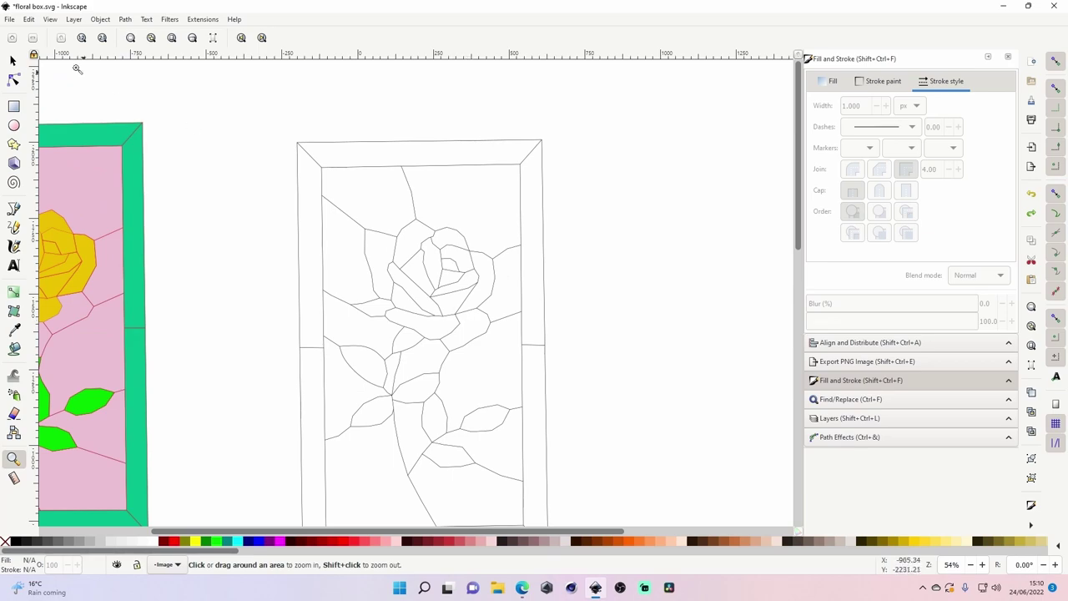
- Select all paths of the traced outline panel and set their stroke width to 0.2 px
click(12, 60)
scroll(264, 126, down, 1)
mouse_move(252, 96)
mouse_down()
mouse_move(373, 181)
mouse_move(628, 511)
mouse_move(608, 474)
mouse_up()
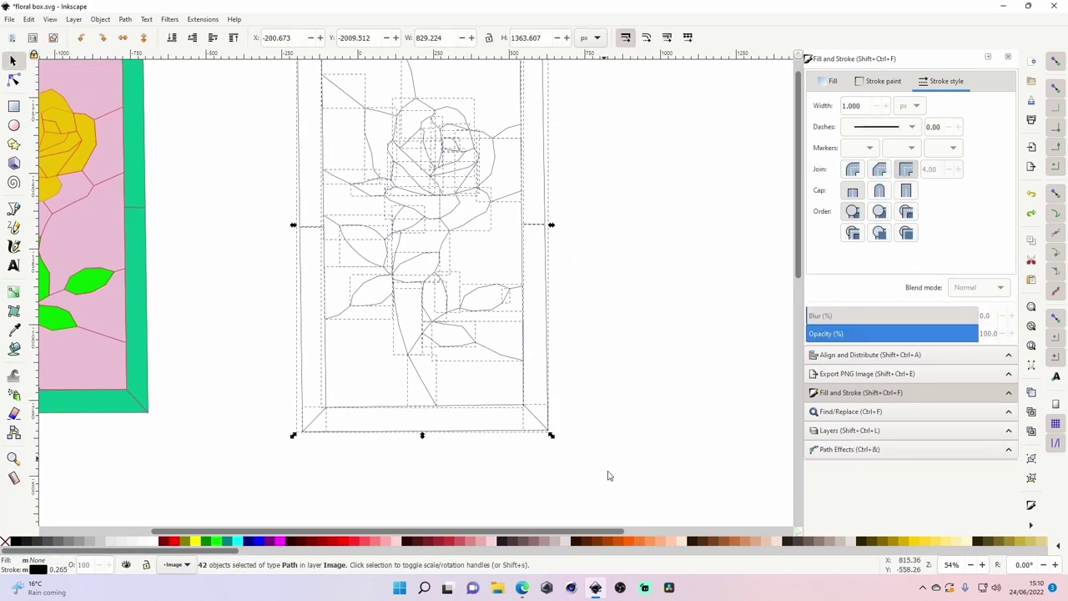
scroll(576, 280, up, 2)
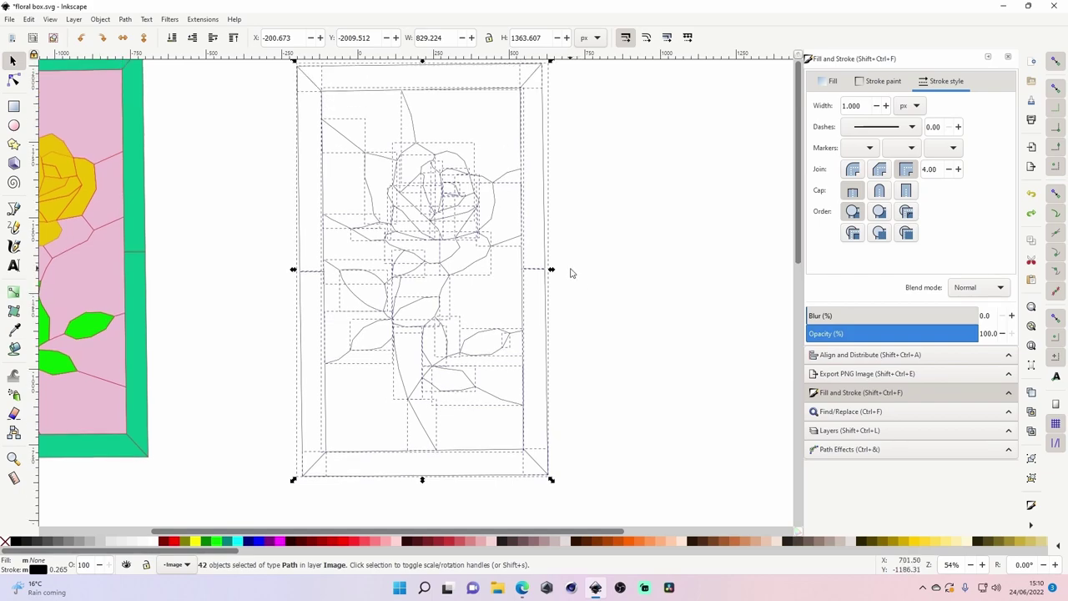
click(623, 219)
mouse_move(262, 73)
mouse_down()
mouse_move(629, 458)
mouse_move(699, 443)
mouse_up()
click(880, 82)
click(946, 81)
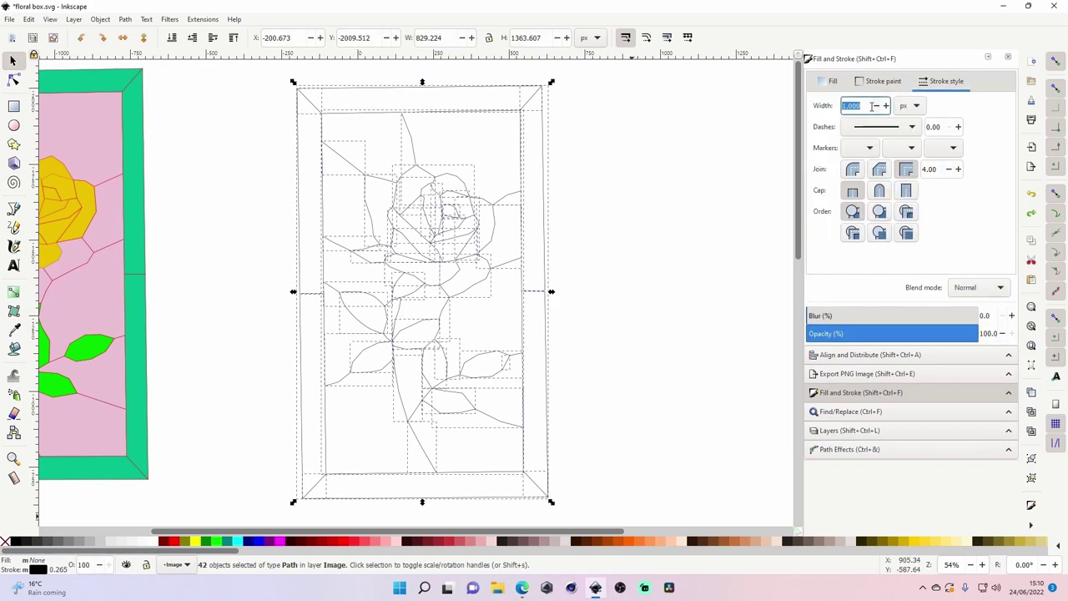
text(0.2)
key(Return)
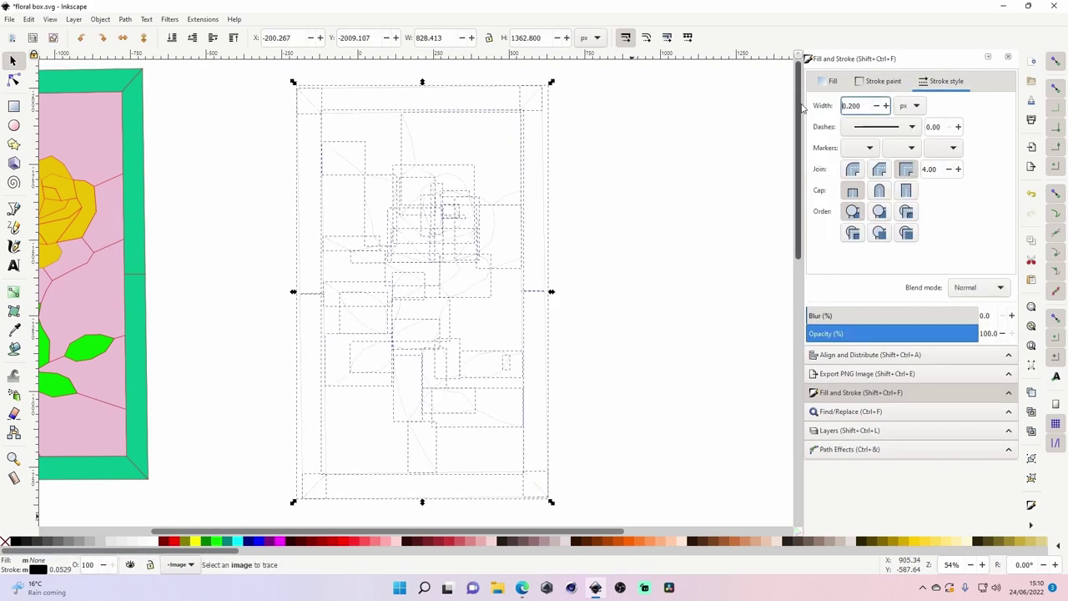
click(651, 160)
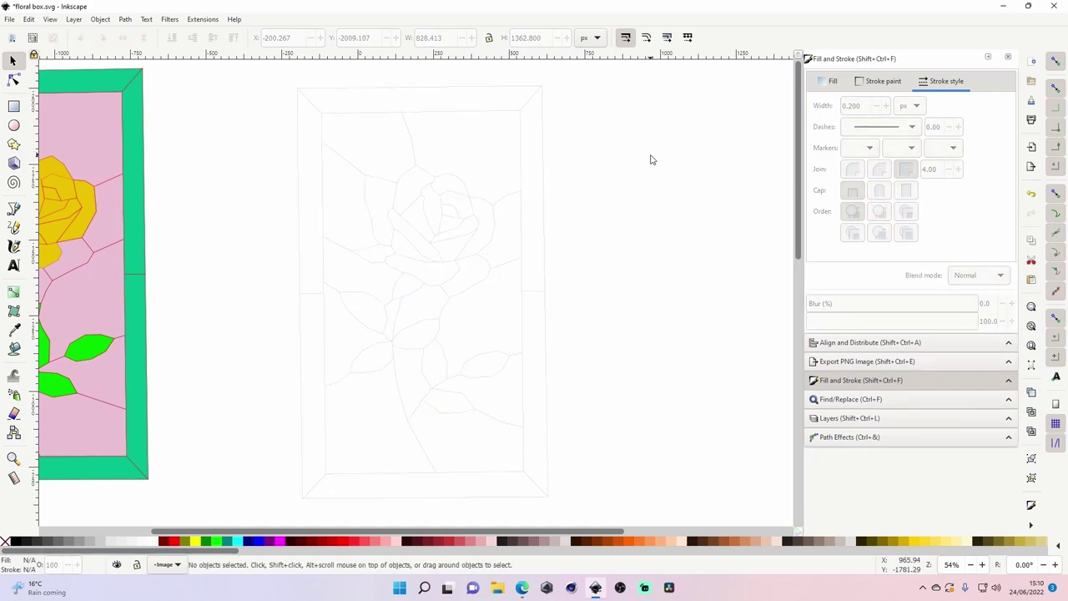
- Select only the traced outline panel's paths and set their stroke width to 0.1 px
key(z)
click(529, 191)
click(531, 191)
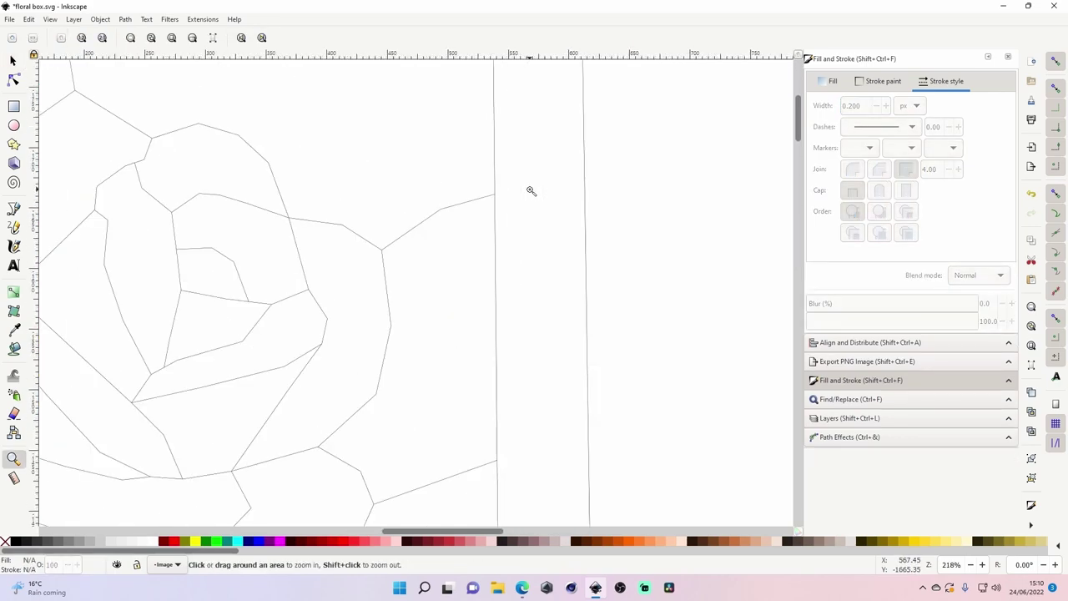
key(space)
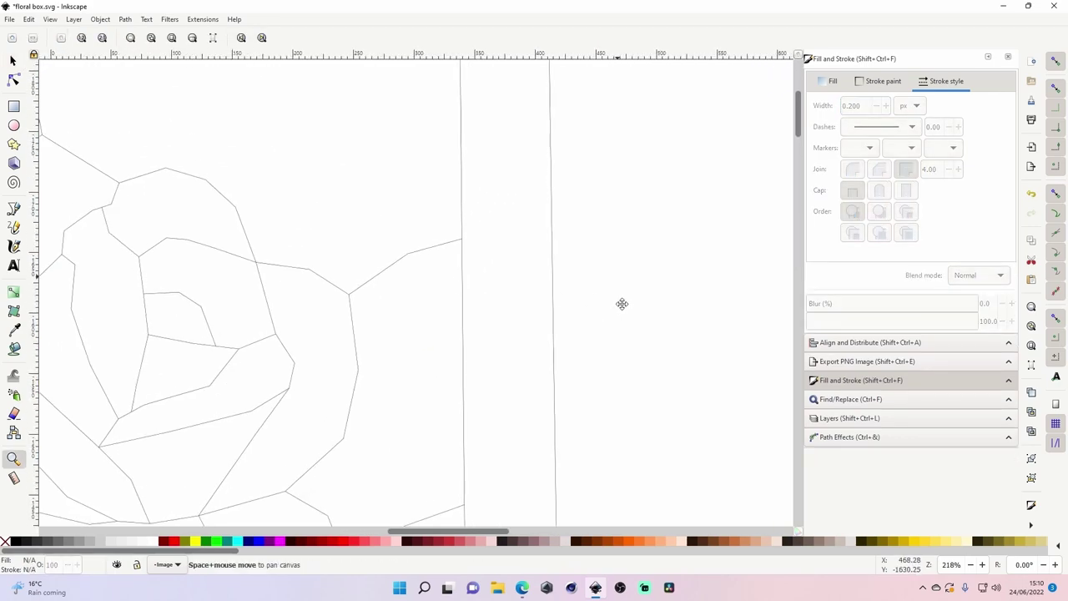
mouse_move(651, 259)
mouse_down()
mouse_move(765, 284)
mouse_move(654, 115)
mouse_move(496, 243)
mouse_move(487, 128)
mouse_move(444, 270)
mouse_move(751, 159)
mouse_up()
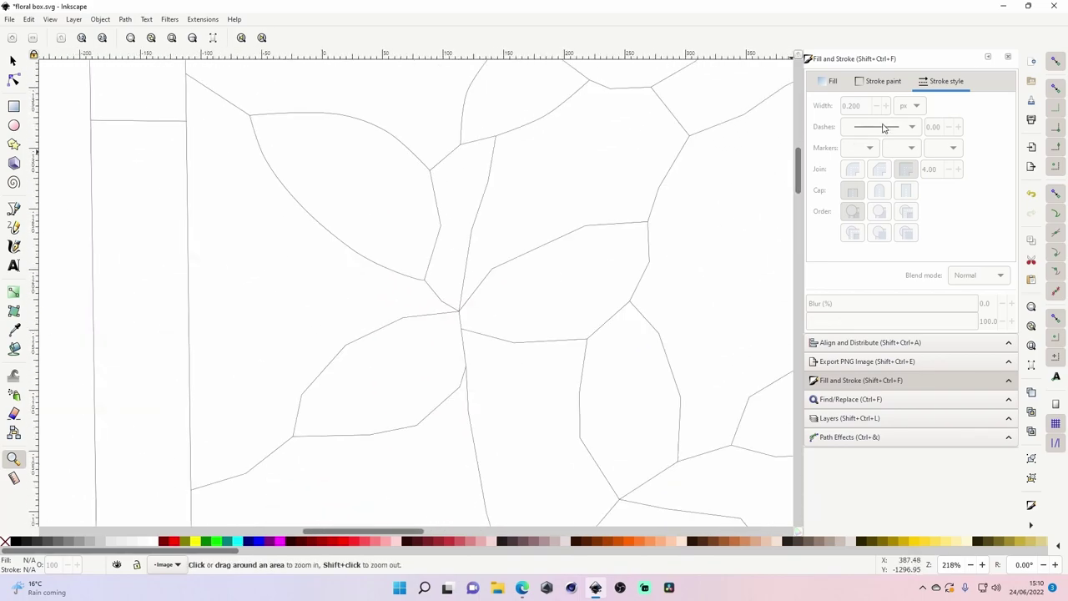
key(ctrl+a)
key(a)
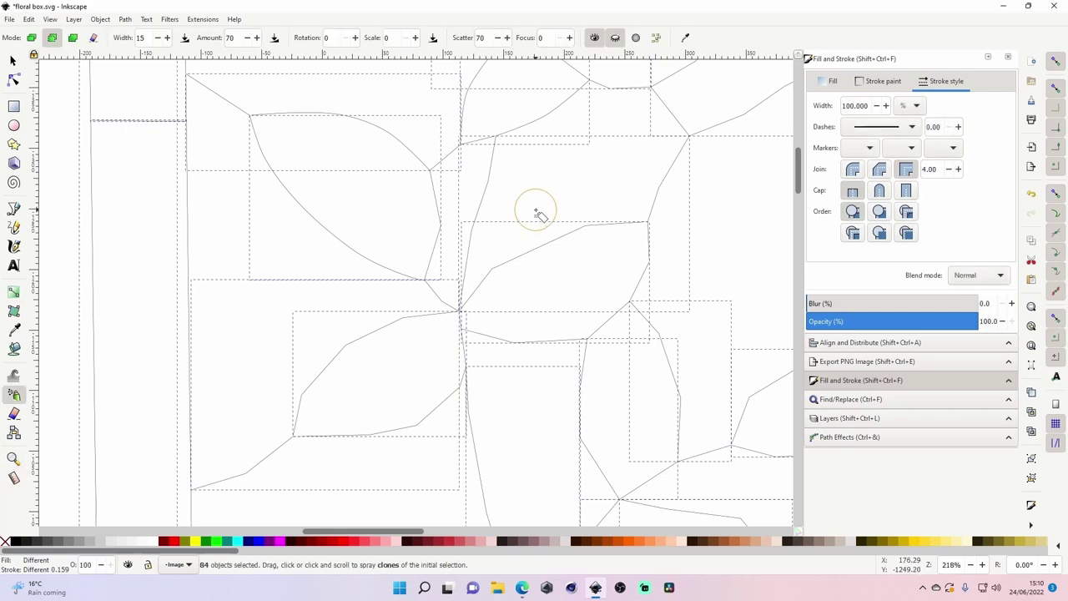
key(z)
scroll(536, 211, down, 4)
click(12, 60)
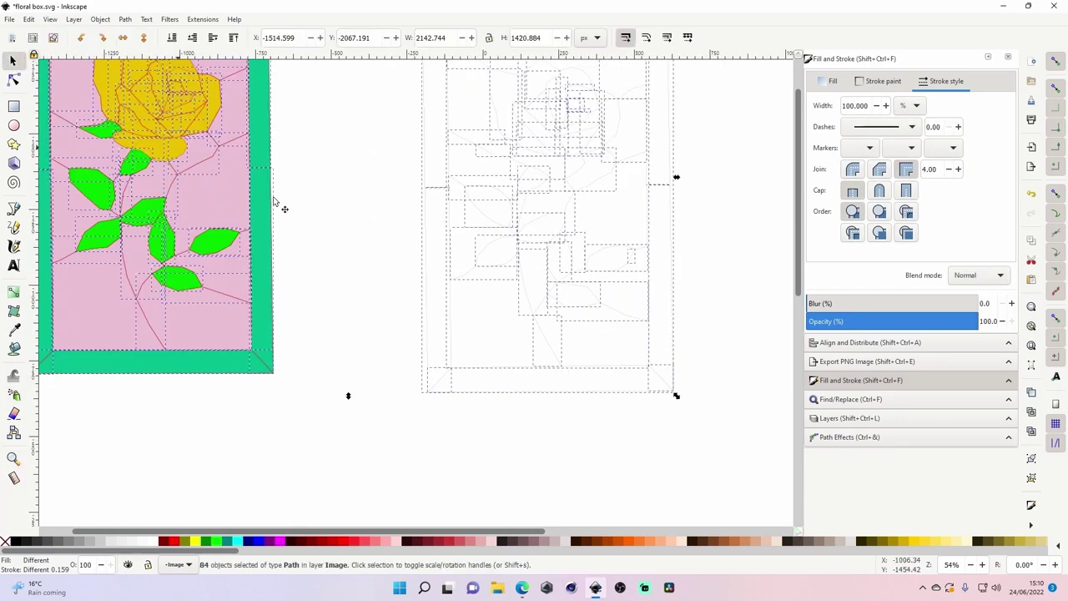
scroll(341, 234, up, 4)
drag(368, 93, 733, 526)
scroll(733, 501, down, 4)
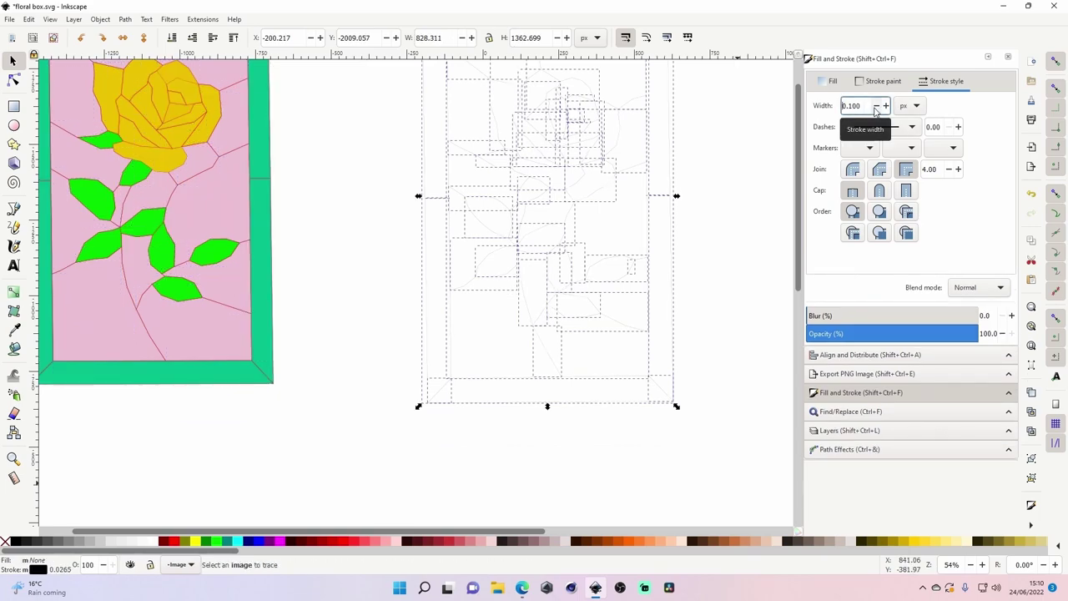
- Examine the thinned outlines of the traced panel as a whole and up close at the frame's upper left corner
click(716, 235)
scroll(717, 292, up, 3)
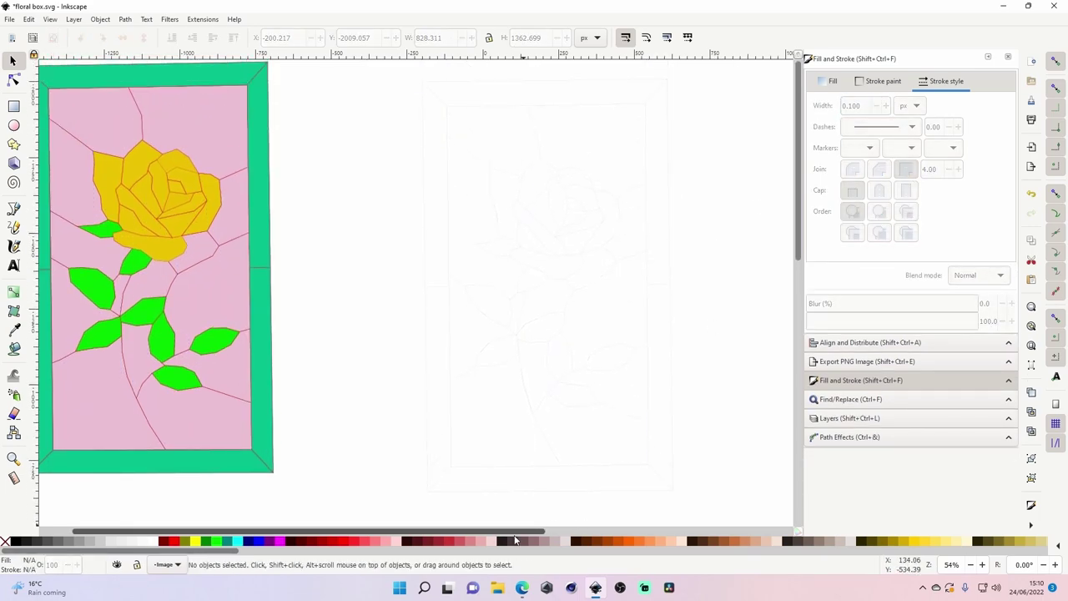
scroll(591, 526, right, 2)
mouse_move(324, 67)
mouse_down()
mouse_move(544, 237)
mouse_move(678, 506)
mouse_up()
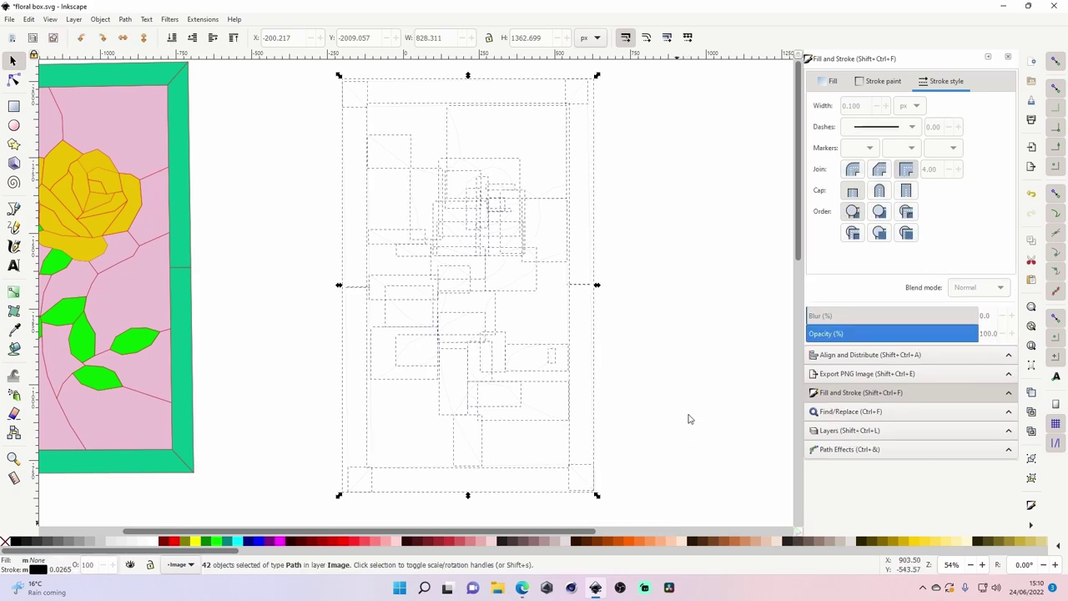
click(315, 204)
mouse_move(303, 70)
mouse_down()
mouse_move(632, 282)
mouse_move(663, 513)
mouse_move(684, 468)
mouse_up()
click(711, 410)
mouse_move(312, 77)
mouse_down()
mouse_move(557, 171)
mouse_move(698, 251)
mouse_move(679, 236)
mouse_up()
key(z)
click(332, 80)
click(332, 80)
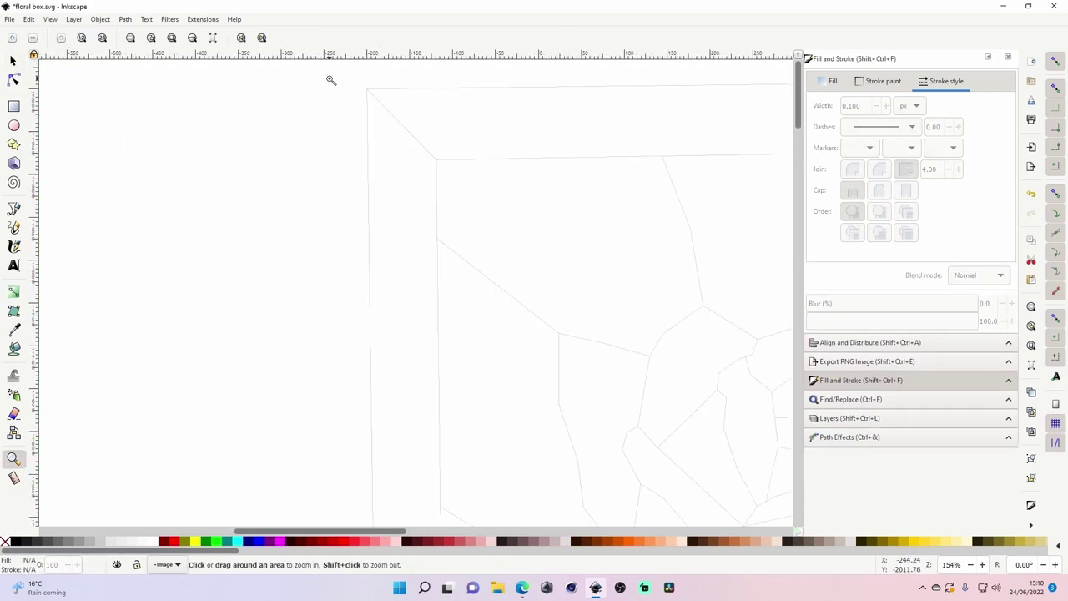
scroll(472, 233, down, 4)
scroll(548, 261, down, 3)
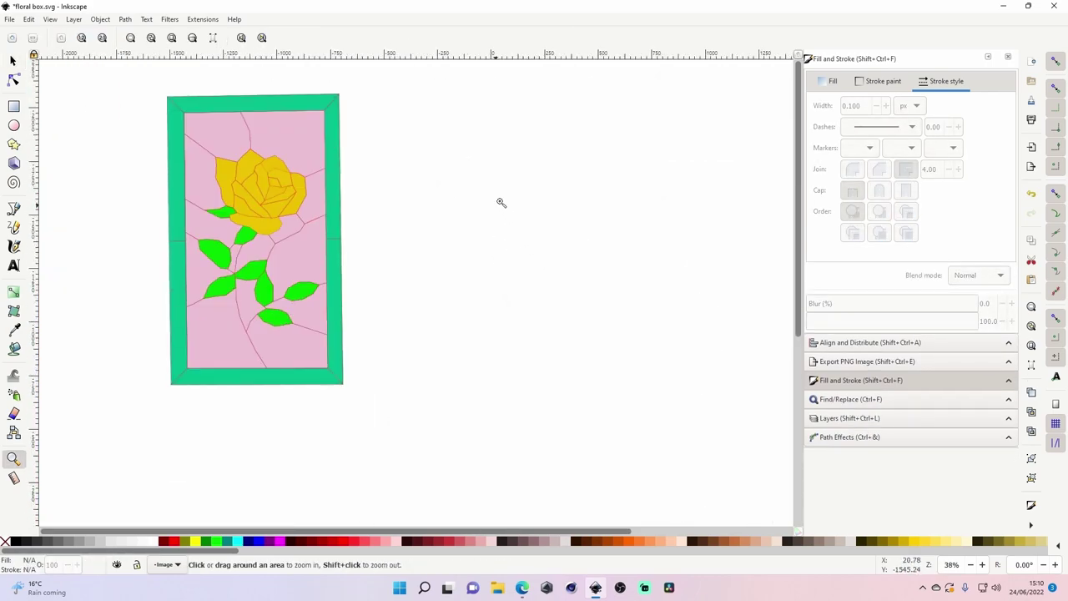
click(568, 193)
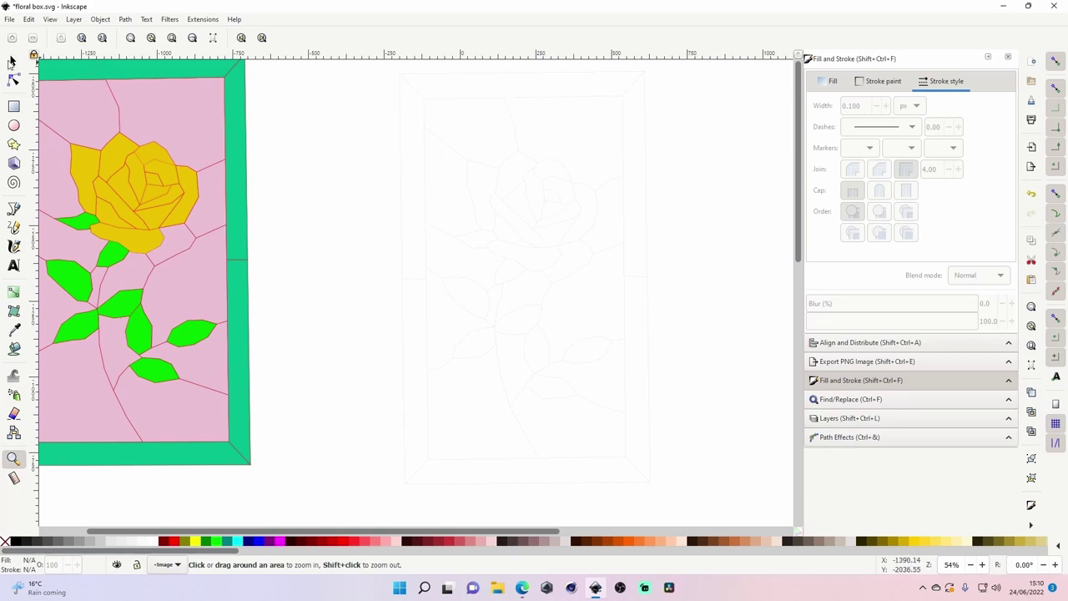
- Try a stroke width of 0.05 px on all paths of the traced outline panel
click(12, 62)
mouse_move(364, 75)
mouse_down()
mouse_move(653, 191)
mouse_move(696, 484)
mouse_move(689, 514)
mouse_up()
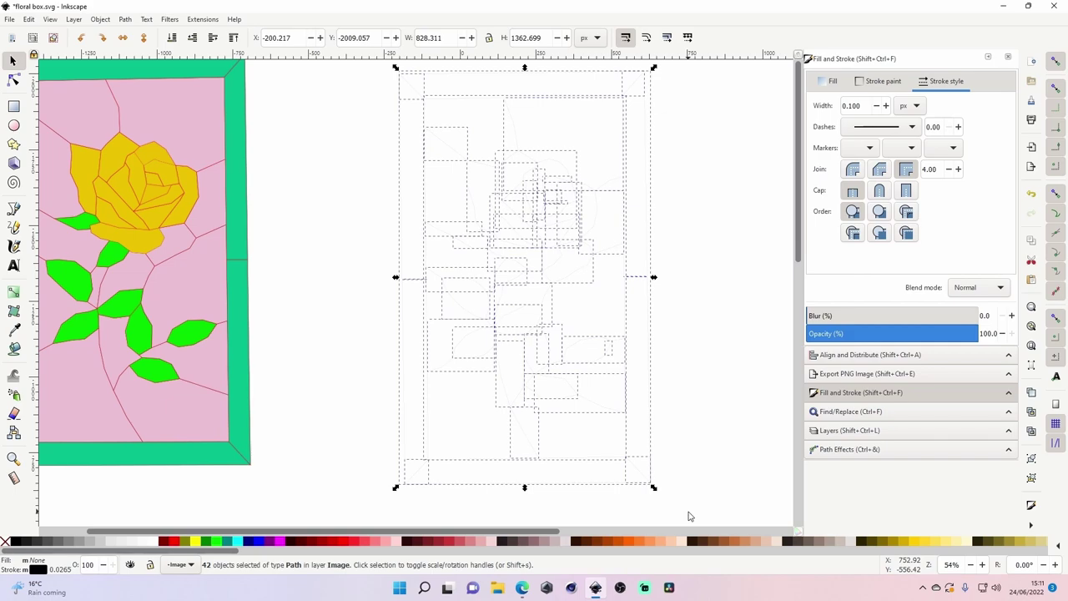
click(375, 291)
scroll(376, 294, up, 1)
mouse_move(370, 90)
mouse_down()
mouse_move(626, 191)
mouse_move(714, 525)
mouse_up()
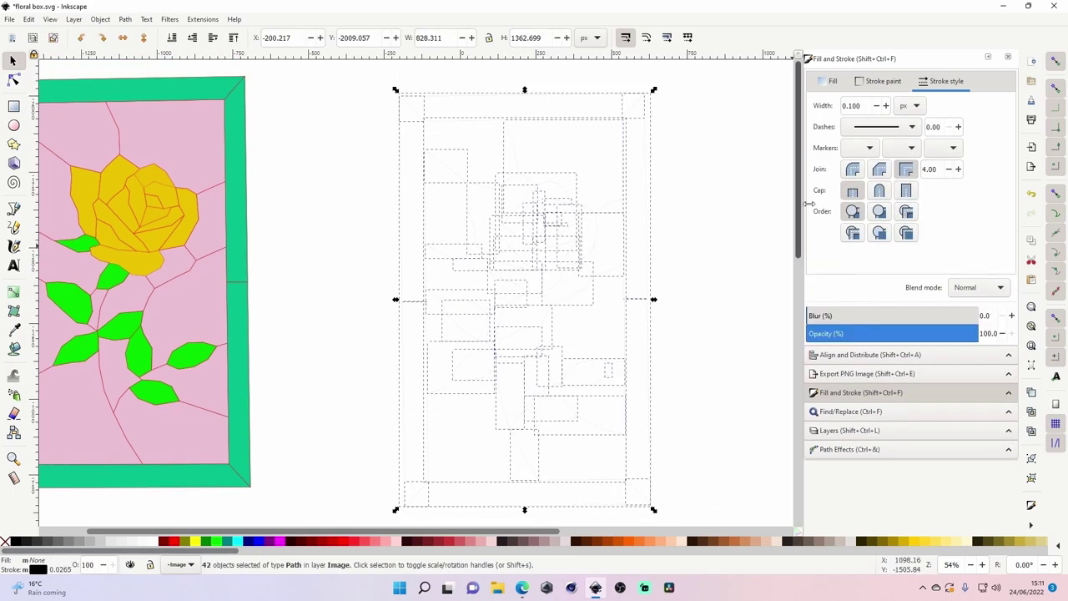
click(876, 106)
double_click(862, 106)
text(.05)
key(Return)
double_click(857, 106)
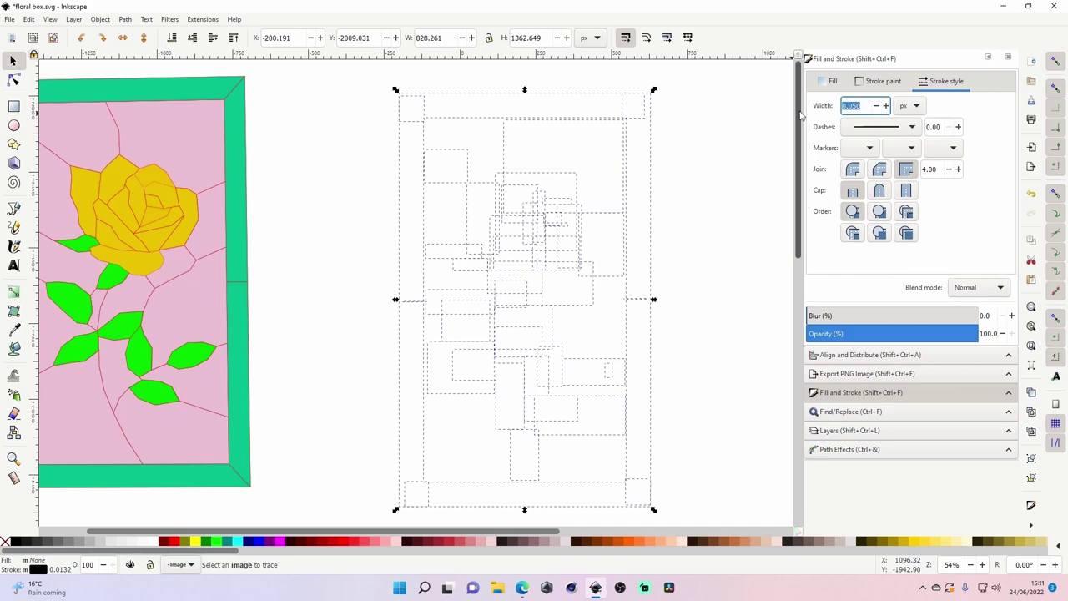
click(737, 149)
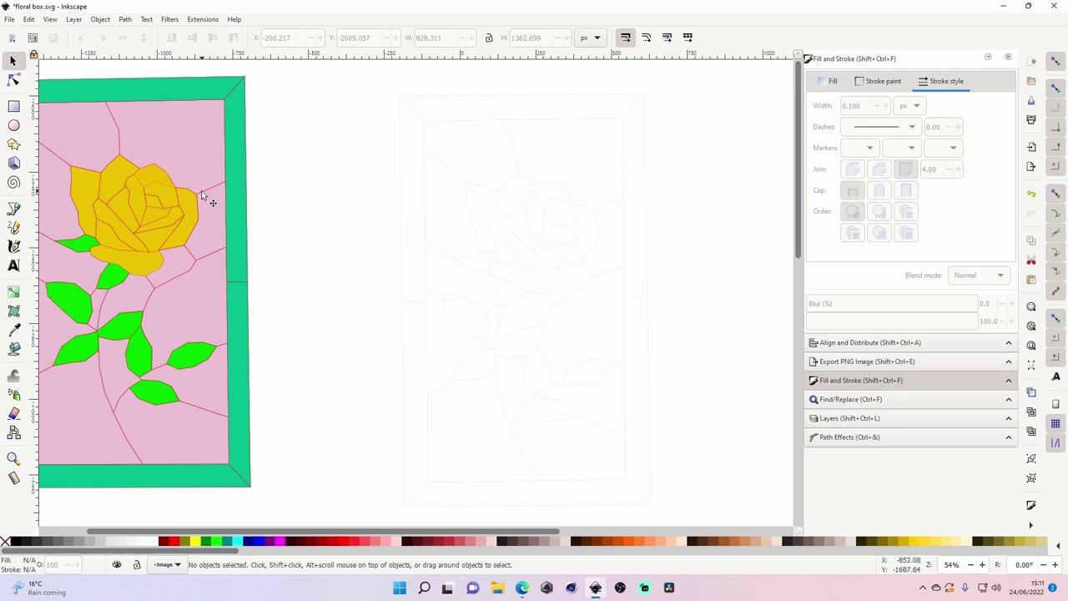
- Move the coloured panel's upper right pink background piece out beside the frame and set its stroke width to 5 px
drag(179, 146, 352, 146)
click(883, 81)
click(921, 81)
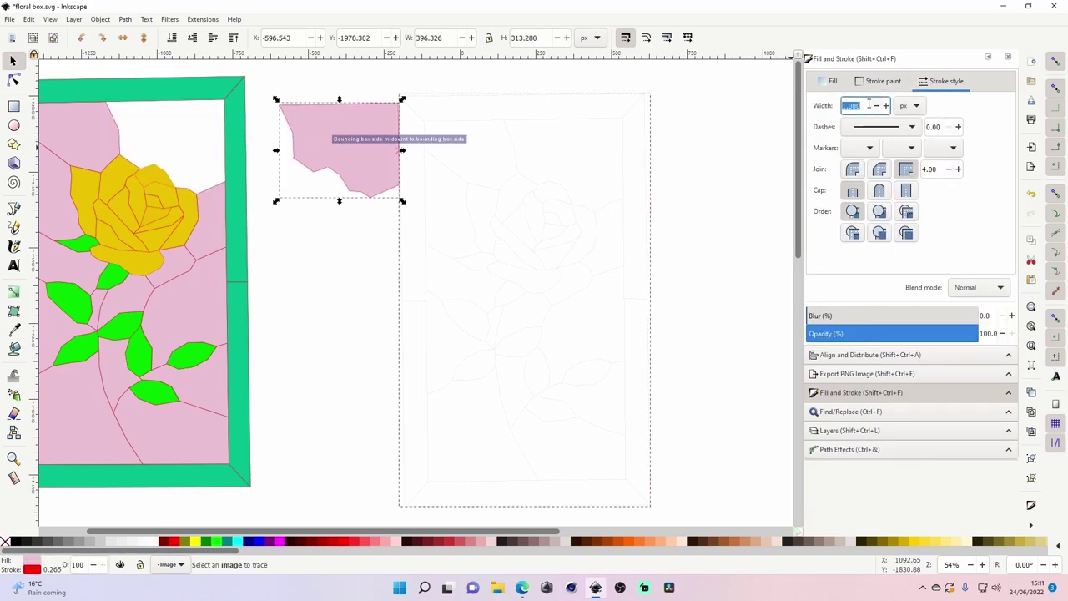
text(5)
key(Return)
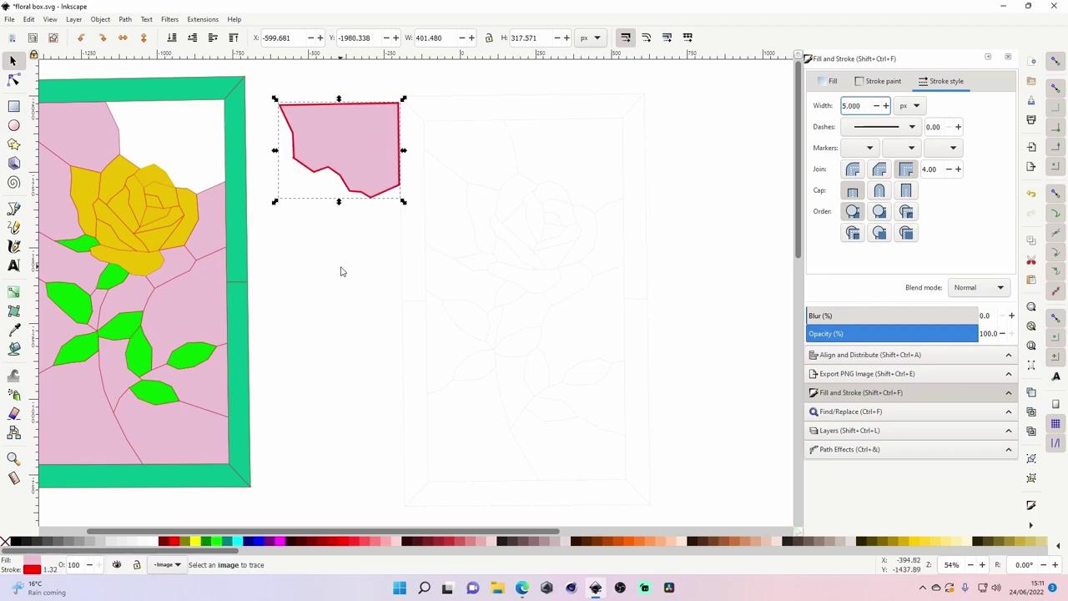
key(Escape)
key(ctrl+z)
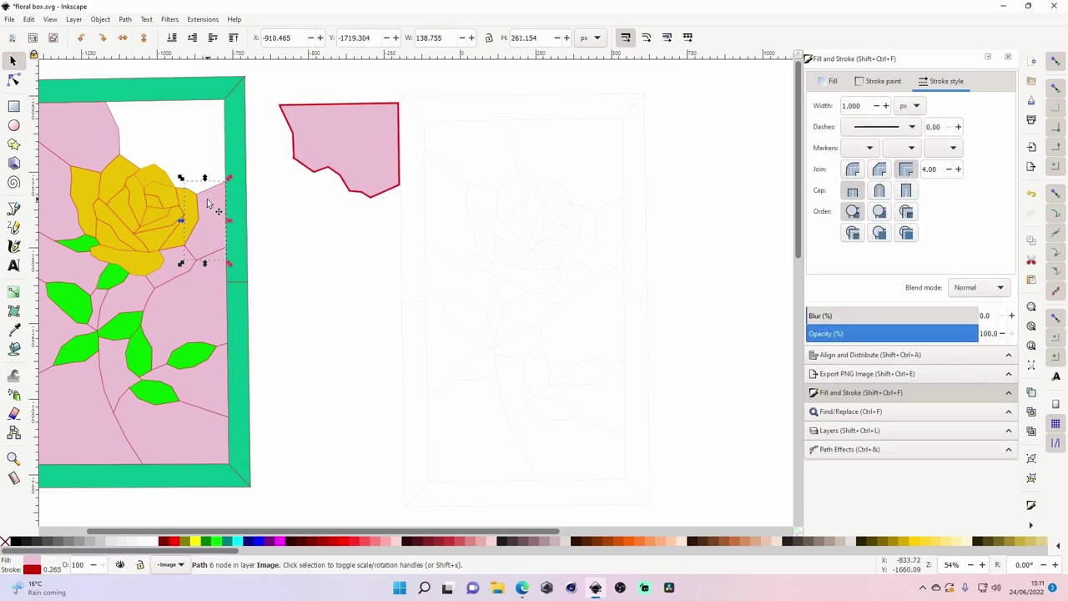
- Undo the stroke change and move of the coloured panel's upper right pink background piece, and clear the selection
key(ctrl+z)
key(Escape)
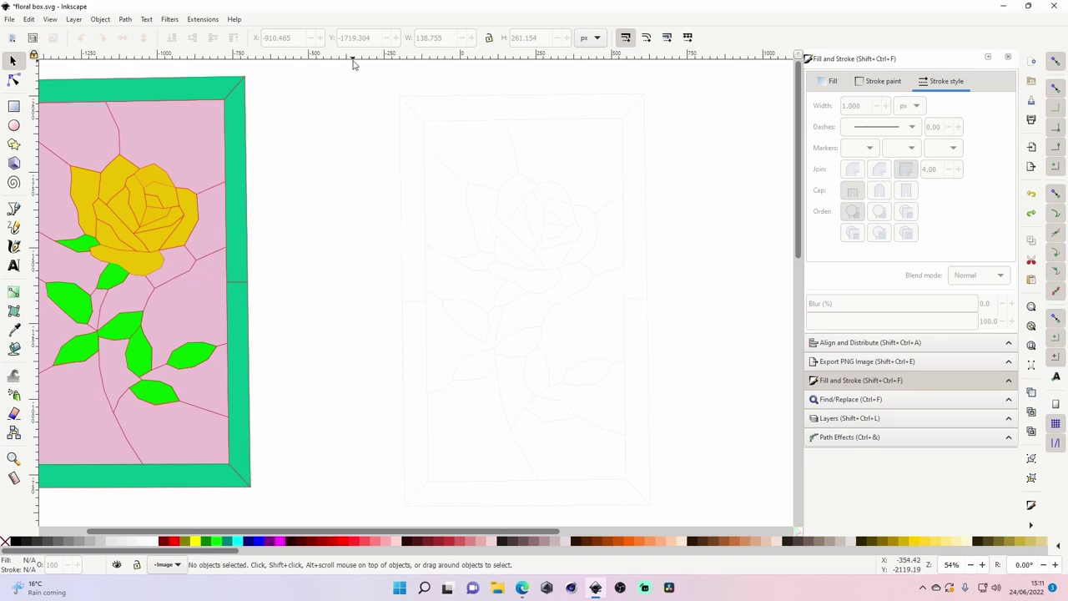
- Select all paths of the traced outline panel and combine them into a single path
mouse_move(362, 83)
mouse_down()
mouse_move(680, 346)
mouse_move(730, 524)
mouse_up()
click(463, 168)
mouse_move(364, 83)
mouse_down()
mouse_move(552, 434)
mouse_move(53, 551)
mouse_move(35, 362)
mouse_move(470, 389)
mouse_move(546, 406)
mouse_move(627, 315)
mouse_up()
click(592, 329)
scroll(592, 329, up, 4)
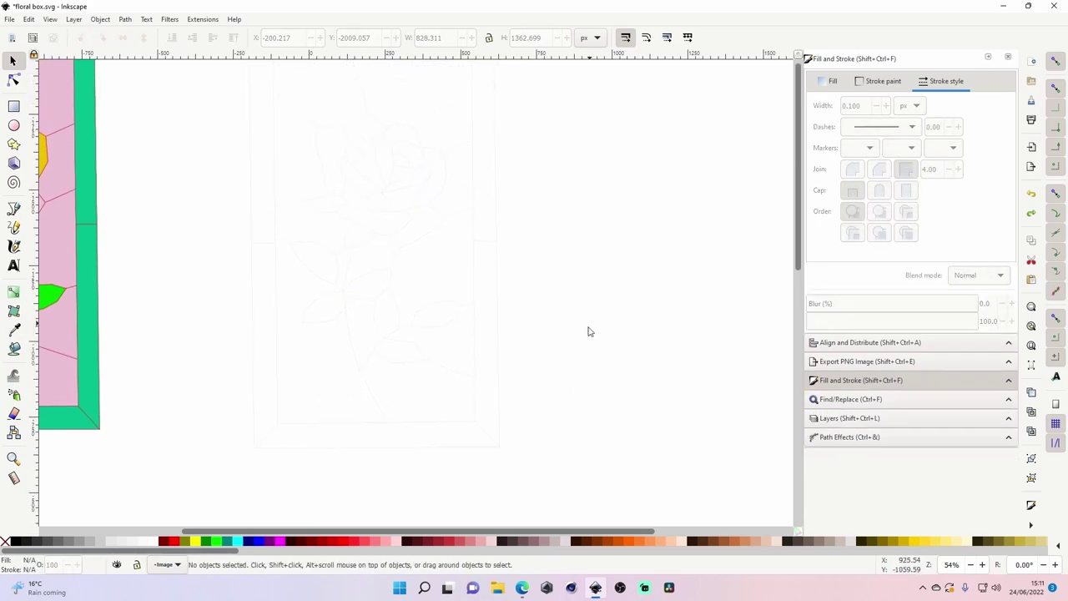
mouse_move(214, 65)
mouse_down()
mouse_move(575, 231)
mouse_move(575, 525)
mouse_up()
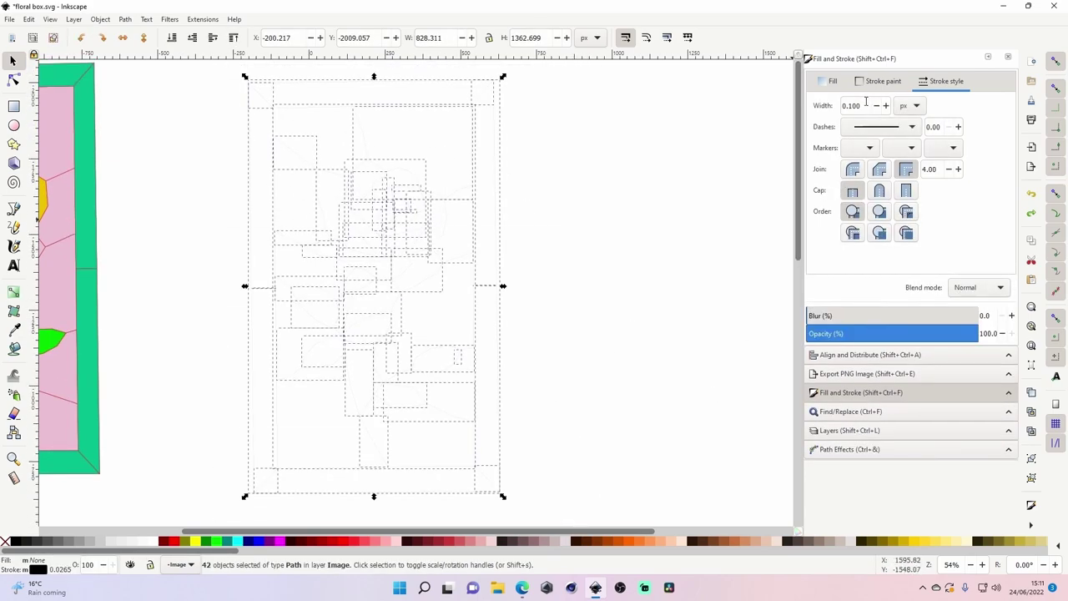
click(632, 203)
mouse_move(219, 69)
mouse_down()
mouse_move(585, 439)
mouse_move(568, 522)
mouse_up()
click(124, 19)
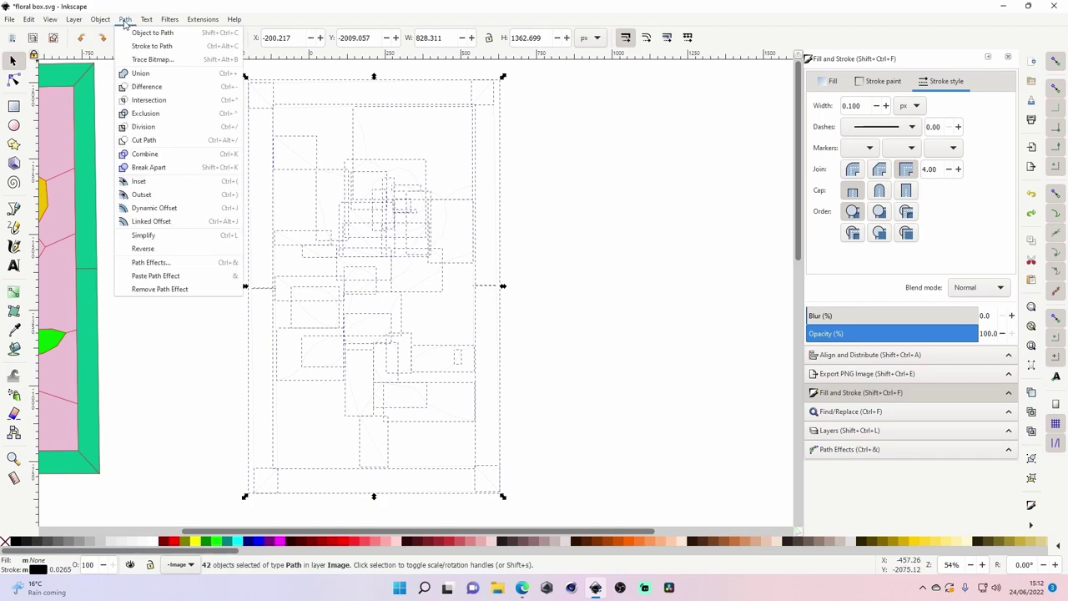
click(154, 160)
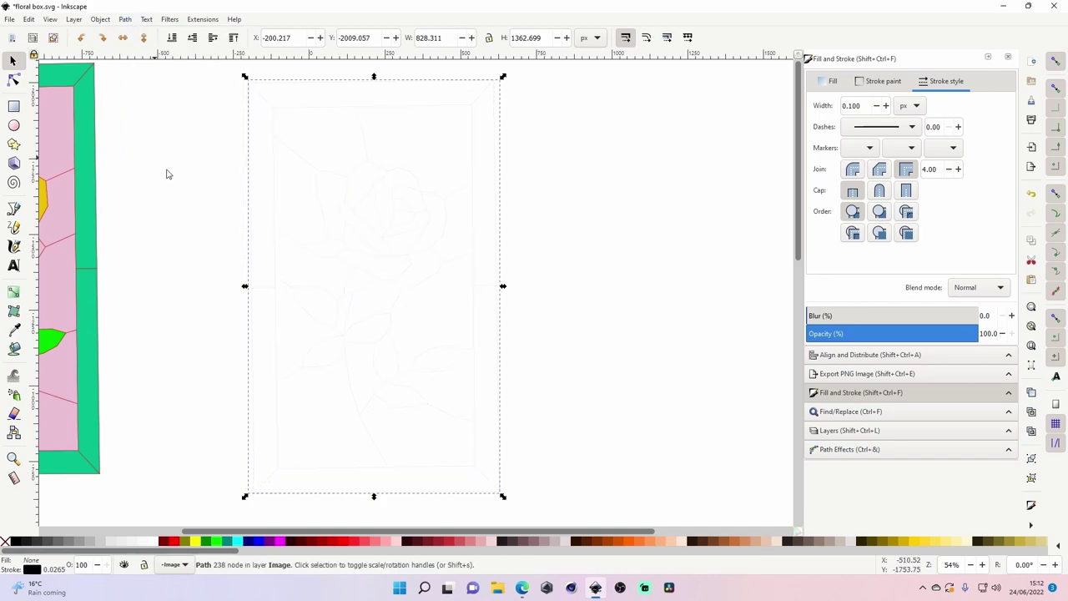
- Move the combined outline panel further away from the coloured panel and set its stroke colour to red, ff0000ff
mouse_move(348, 125)
mouse_down()
mouse_move(412, 129)
mouse_move(425, 106)
mouse_up()
click(826, 82)
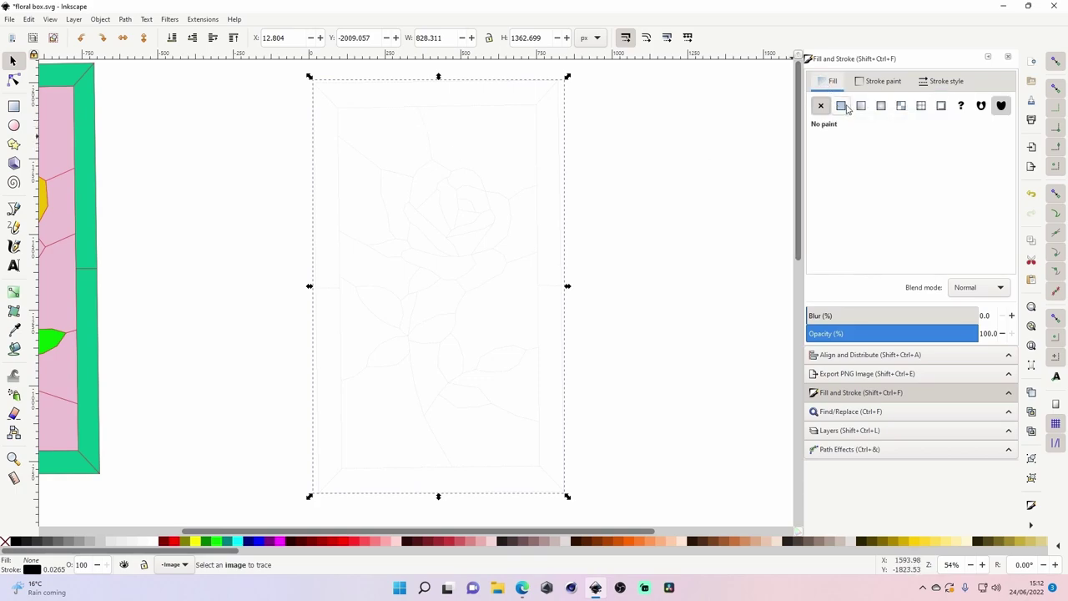
click(882, 80)
drag(882, 161, 1028, 171)
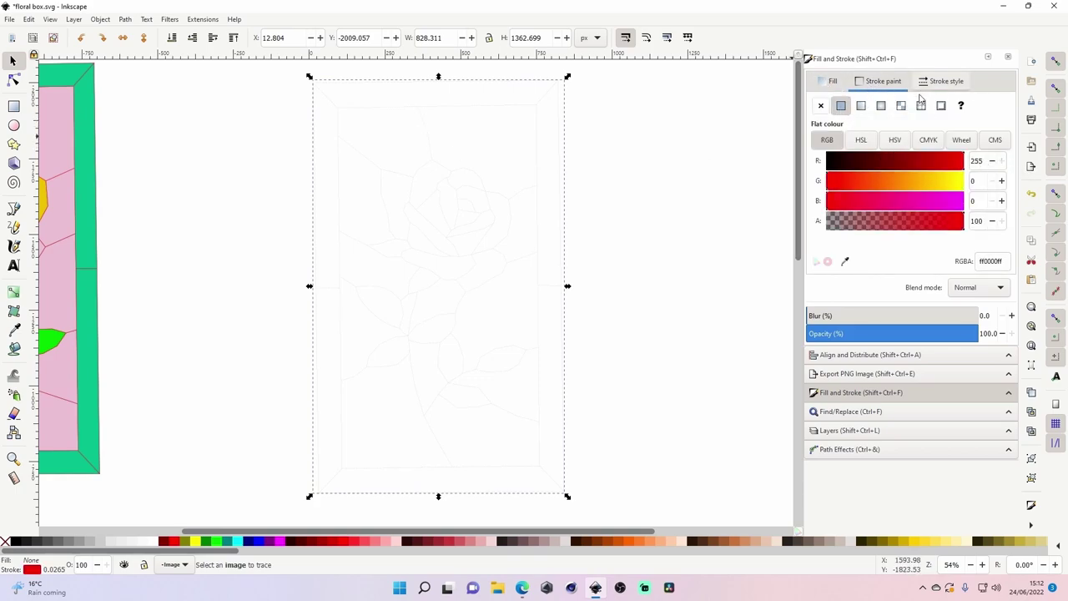
- Convert the combined outline's stroke to a path
click(640, 188)
click(325, 89)
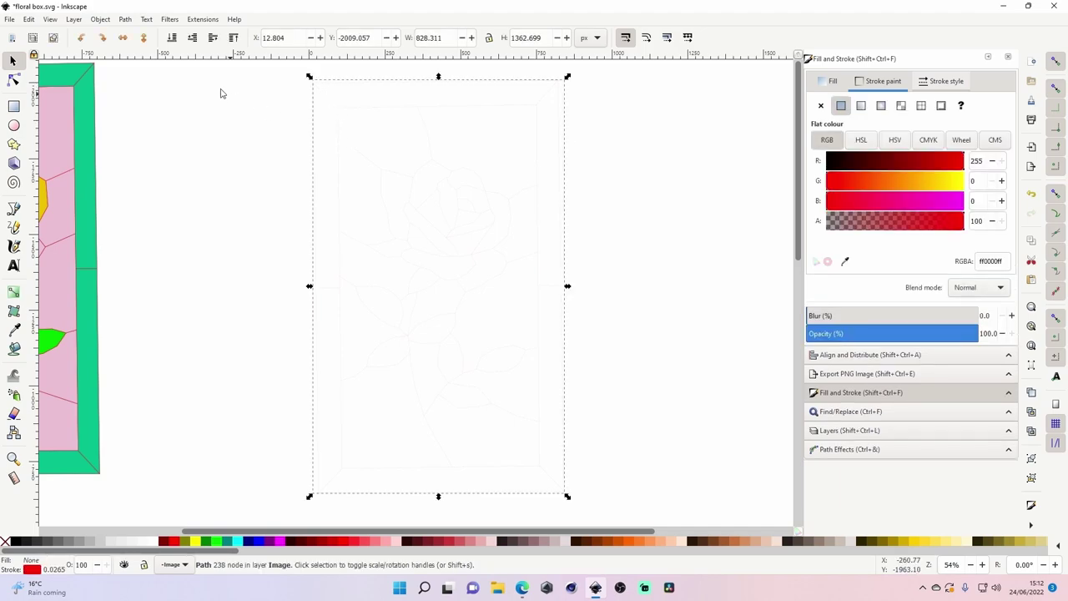
click(126, 19)
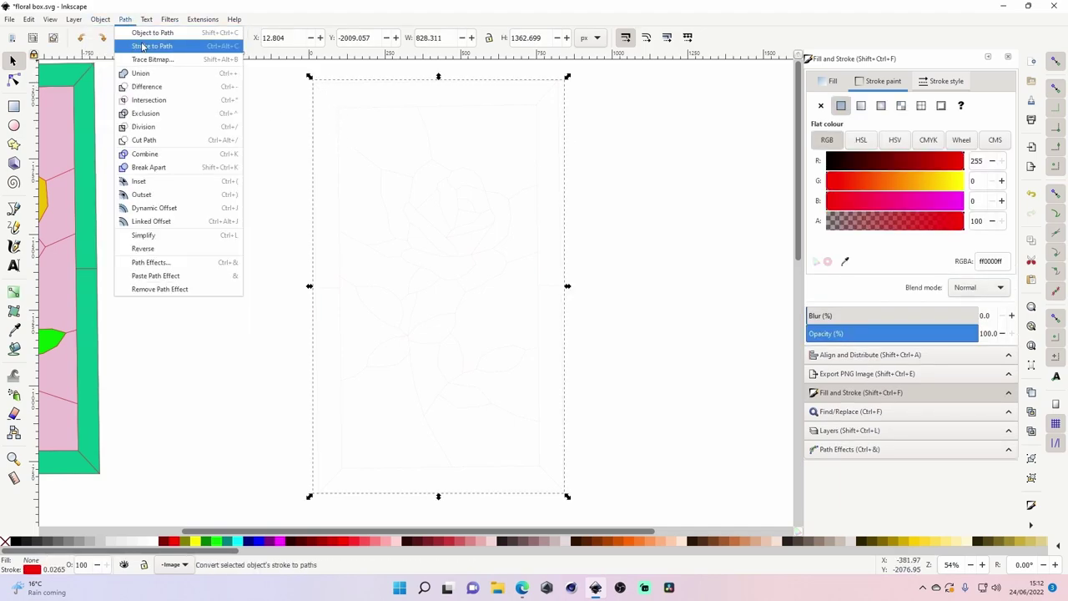
click(144, 46)
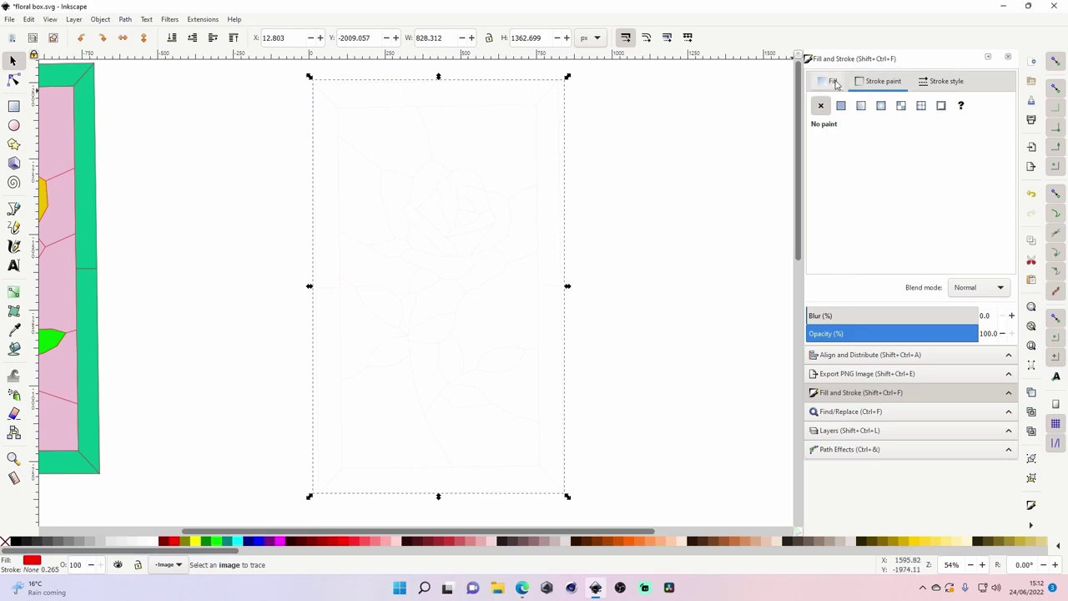
- Try a near-black fill on the converted outline and settle on a dark red fill with RGB 198, 0, 0
click(834, 84)
key(z)
click(425, 127)
drag(418, 147, 451, 169)
drag(375, 181, 406, 200)
click(14, 81)
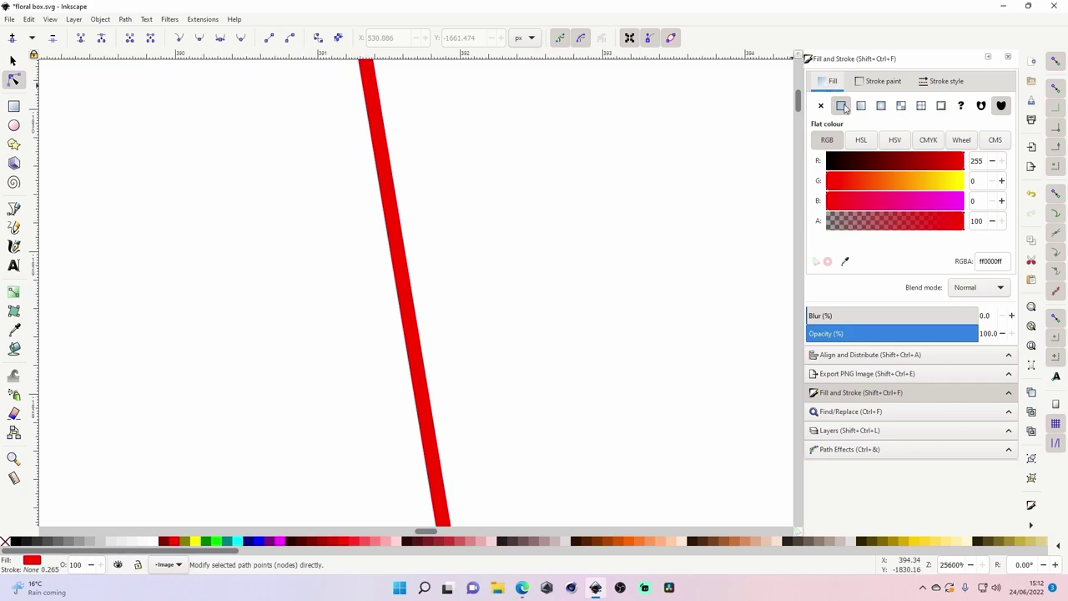
drag(882, 154, 818, 167)
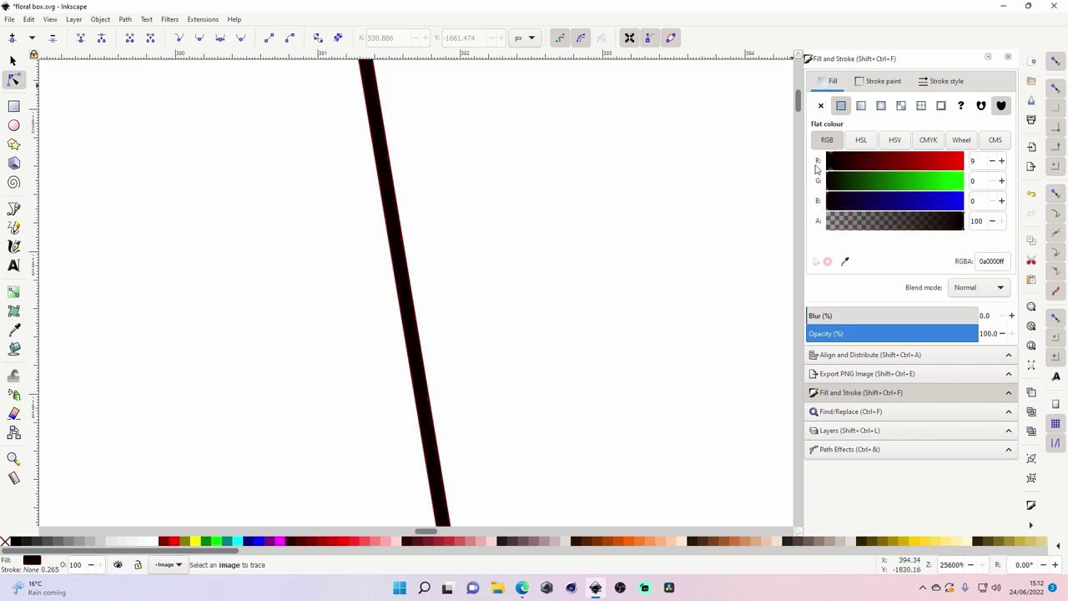
click(880, 81)
click(830, 81)
drag(868, 162, 935, 164)
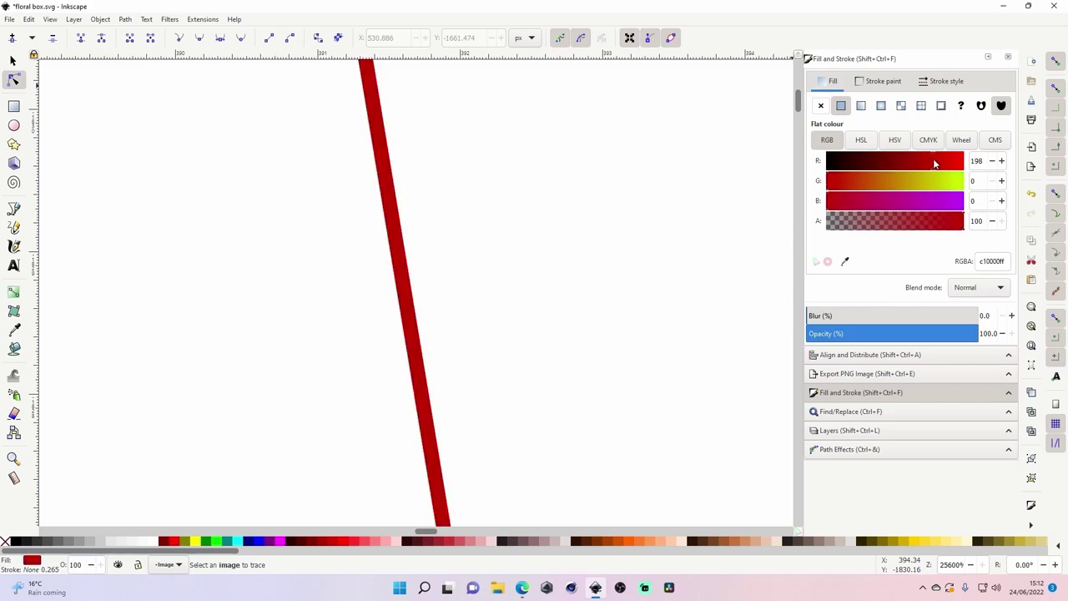
- Move the converted outline panel up to about X -25 px, Y -2147 px and reselect it as a whole
key(z)
shift+click(654, 219)
shift+click(654, 218)
shift+click(661, 222)
shift+click(701, 235)
shift+click(728, 246)
shift+click(746, 253)
shift+click(746, 254)
scroll(746, 255, down, 8)
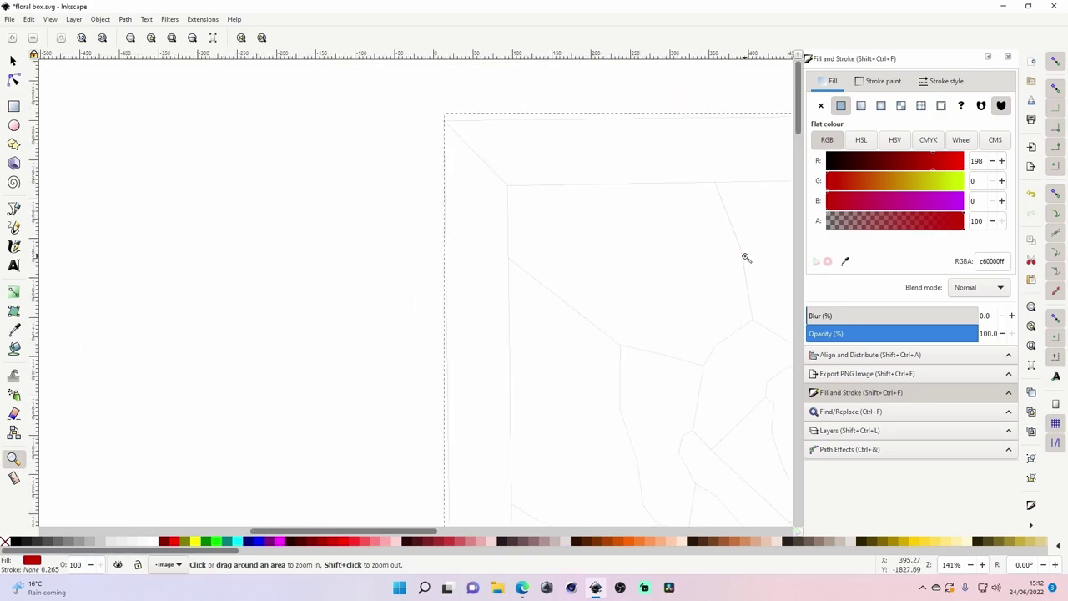
scroll(746, 254, down, 1)
scroll(668, 255, down, 1)
scroll(651, 334, down, 2)
drag(414, 531, 580, 537)
scroll(590, 347, down, 1)
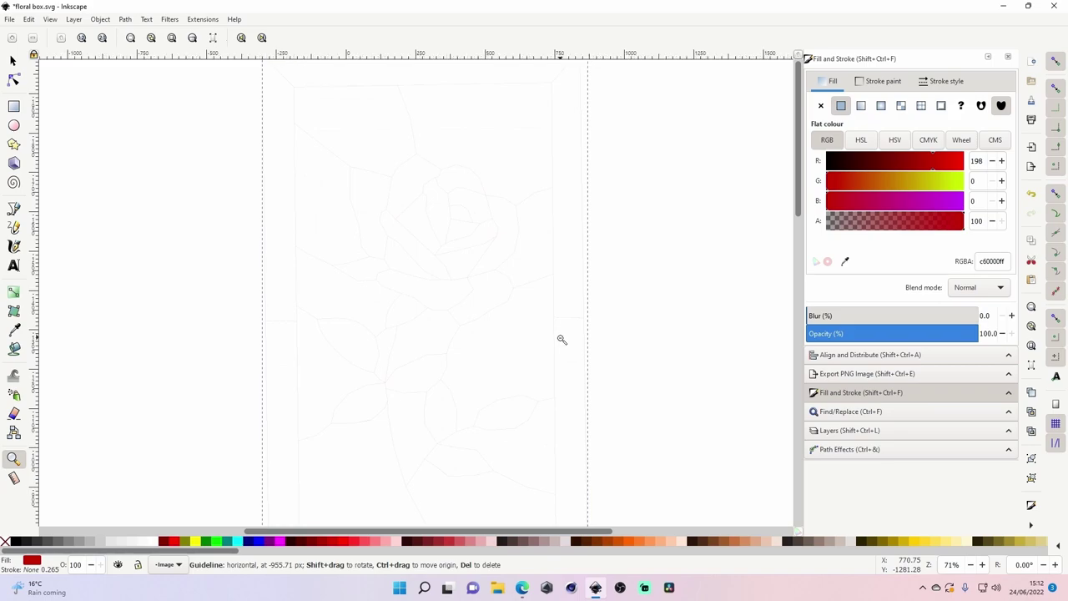
scroll(562, 339, down, 1)
click(13, 61)
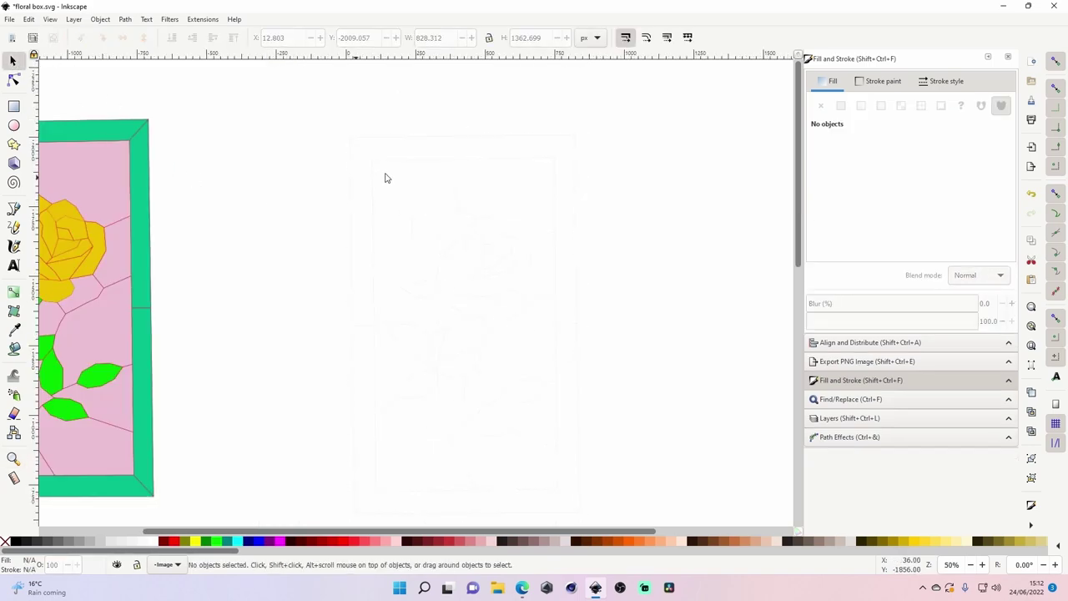
click(440, 148)
drag(323, 66, 653, 444)
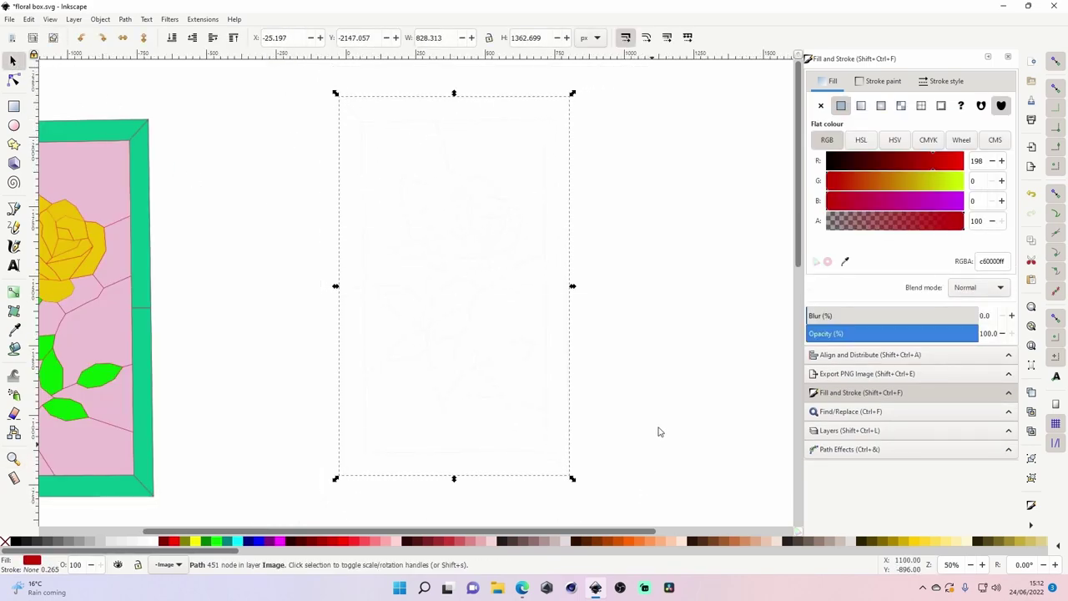
- Break the converted outline path apart into separate shapes
click(651, 361)
drag(313, 88, 630, 492)
click(125, 20)
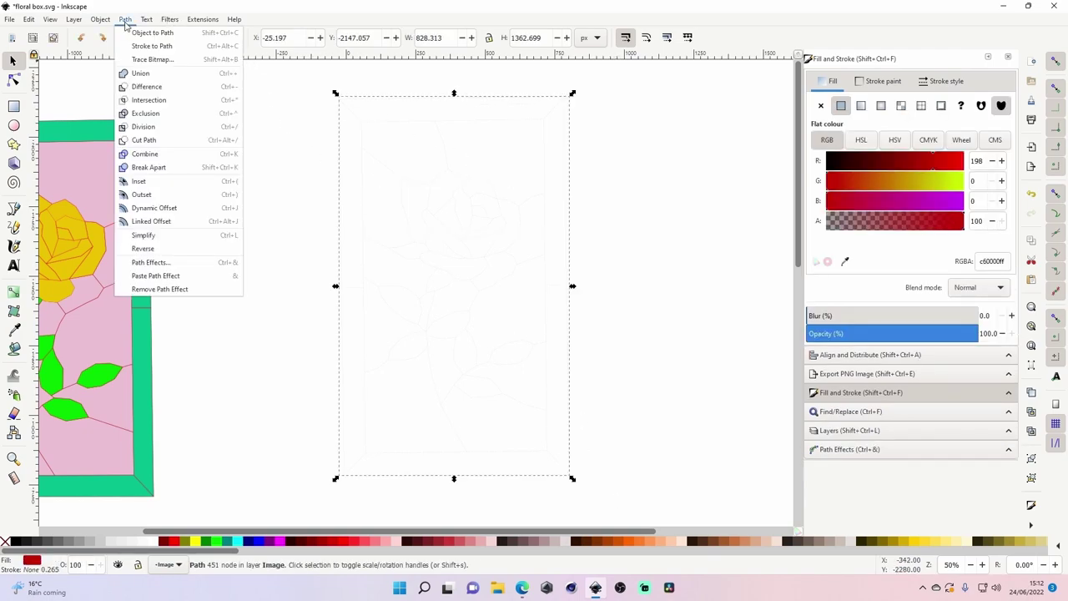
click(178, 170)
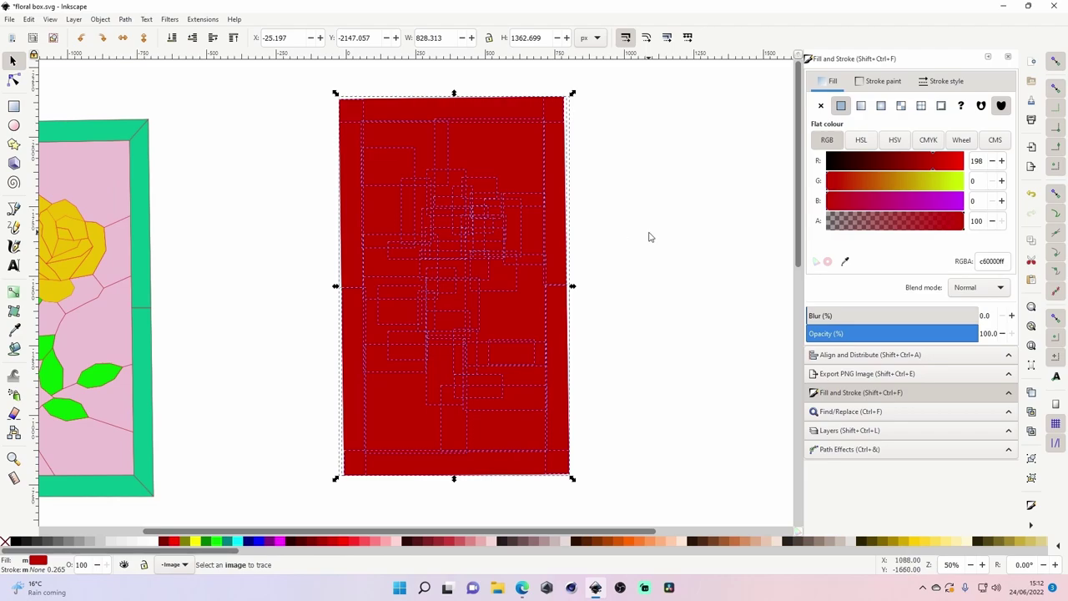
- Pull the large outermost shape off the broken-apart panel and delete it
click(630, 172)
drag(551, 130, 751, 166)
key(Delete)
- Give all remaining panel pieces a very dark red fill with RGB 50, 0, 0 and a flat ff0000ff red stroke
drag(293, 77, 691, 499)
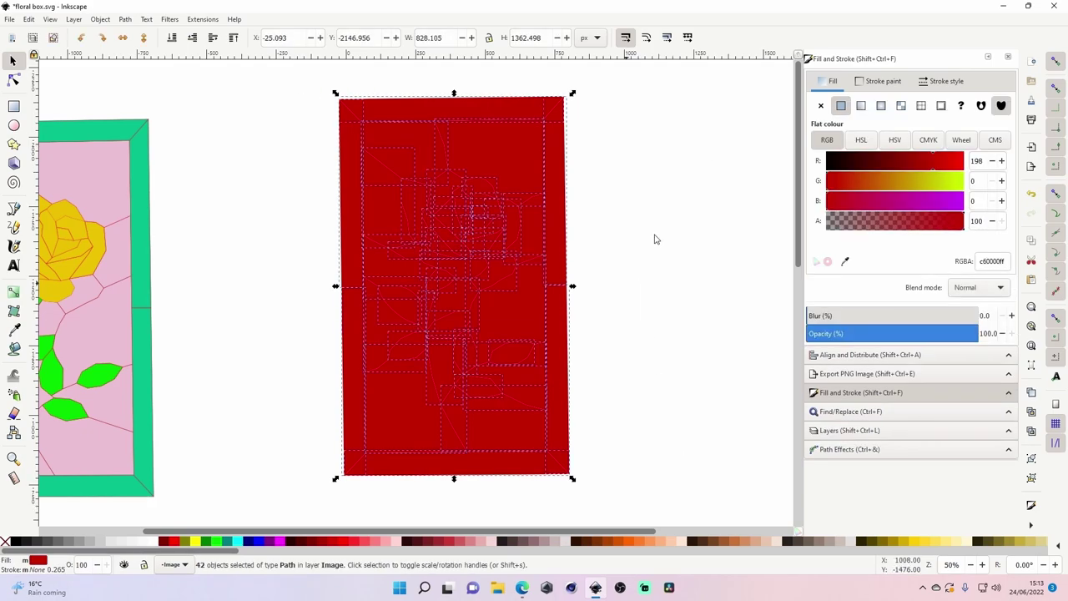
click(856, 168)
click(876, 81)
click(841, 105)
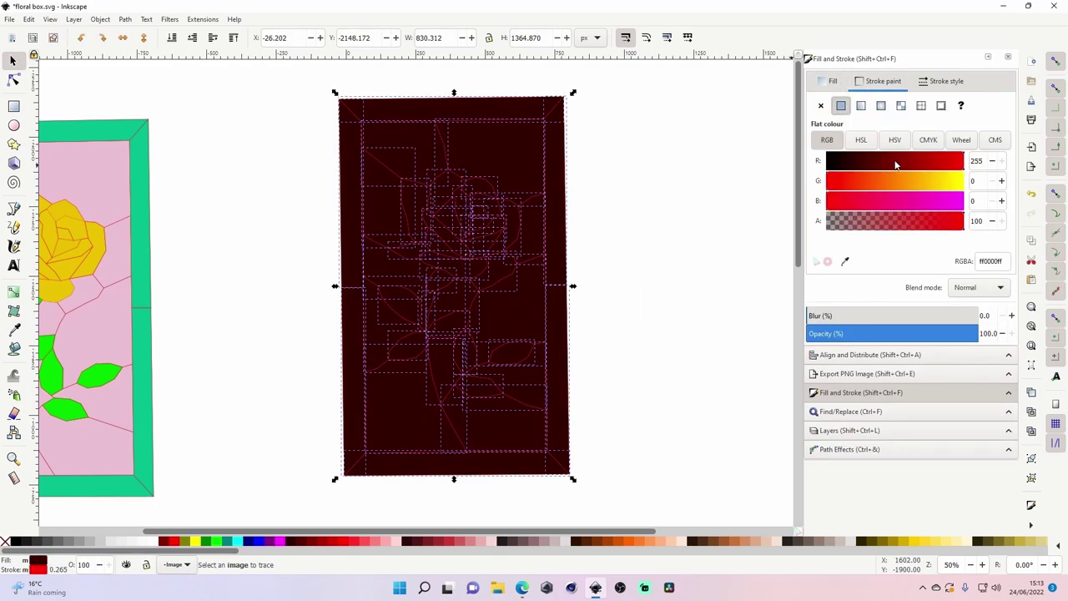
click(581, 162)
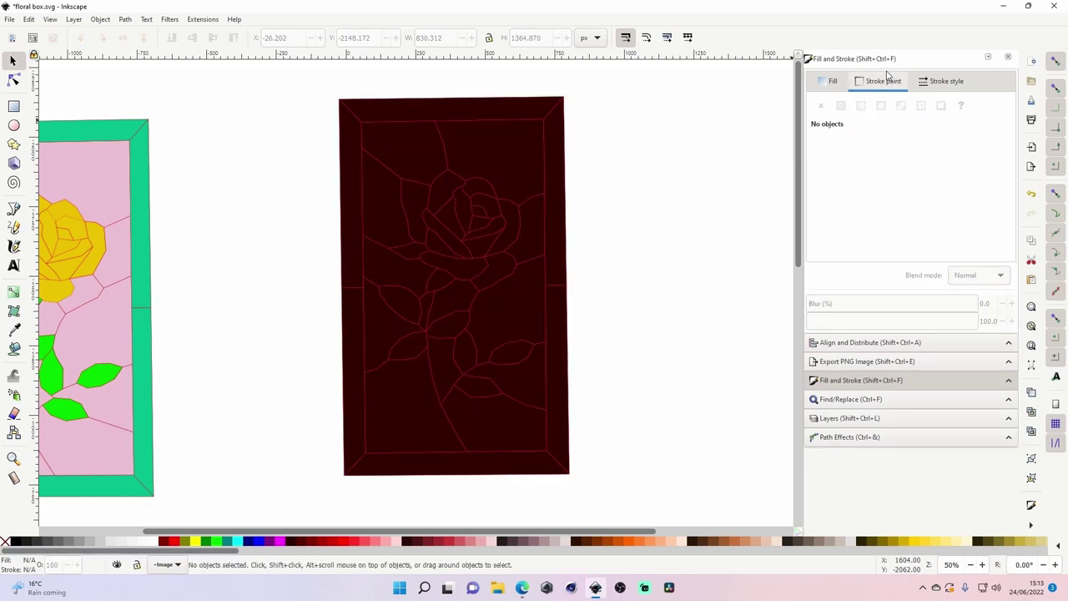
- Reduce the stroke width of all the dark panel's pieces to 0.4 px
click(941, 82)
mouse_move(317, 95)
mouse_down()
mouse_move(632, 464)
mouse_move(638, 505)
mouse_up()
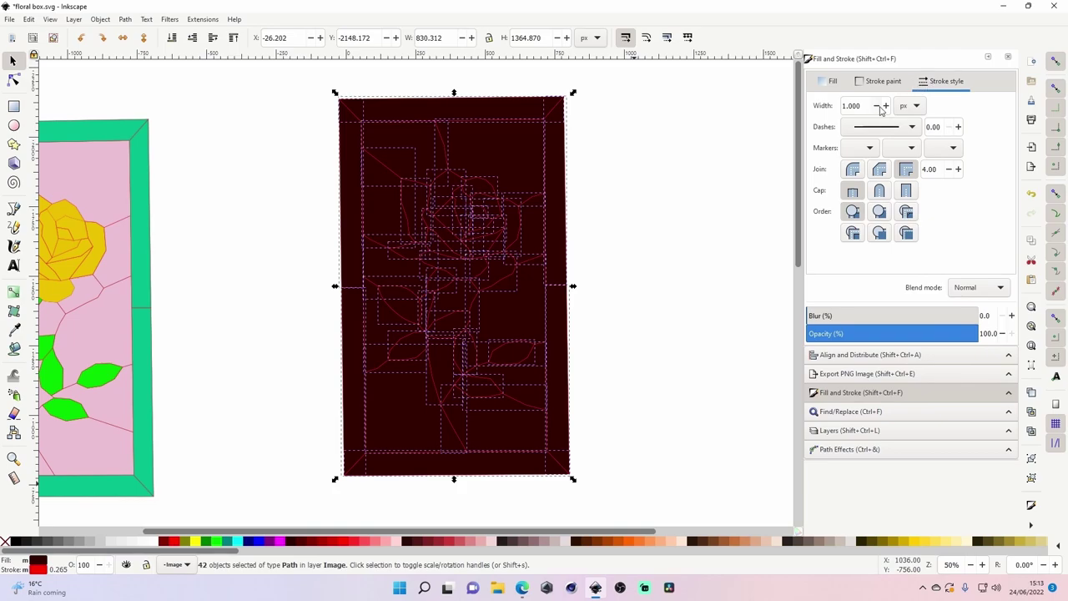
click(876, 106)
click(876, 106)
click(877, 106)
click(877, 106)
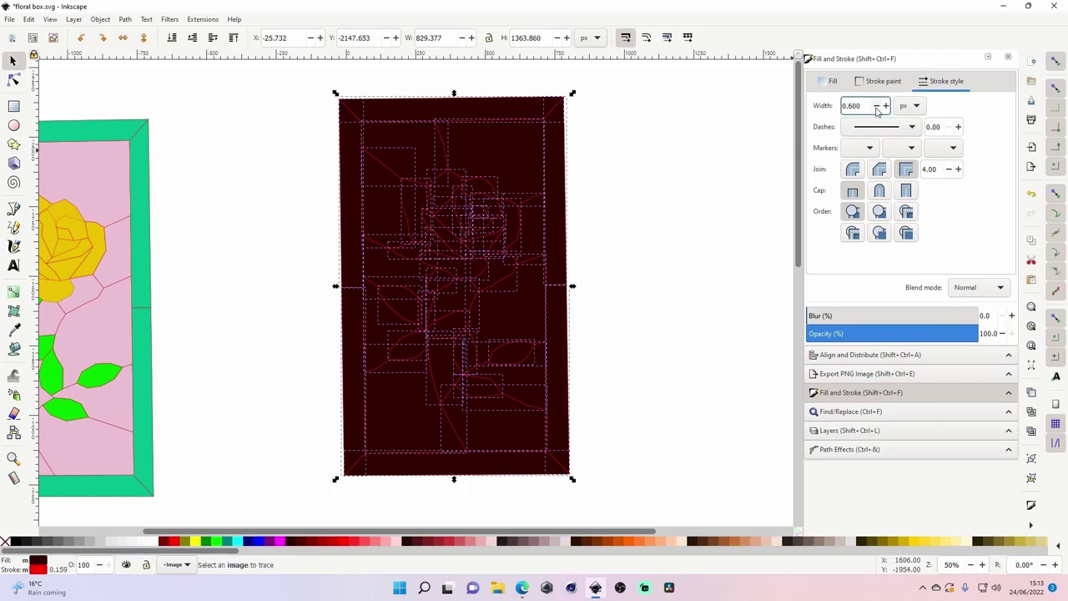
click(691, 201)
- Try moving the dark panel's upper right background piece out beside the frame, and undo the move
click(883, 81)
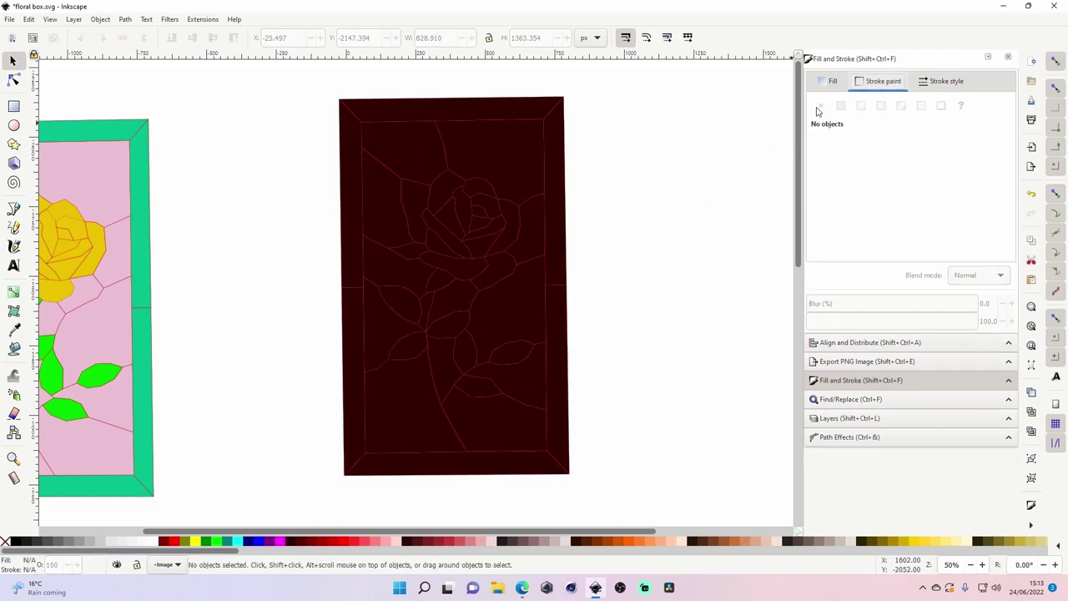
drag(310, 84, 636, 508)
click(672, 411)
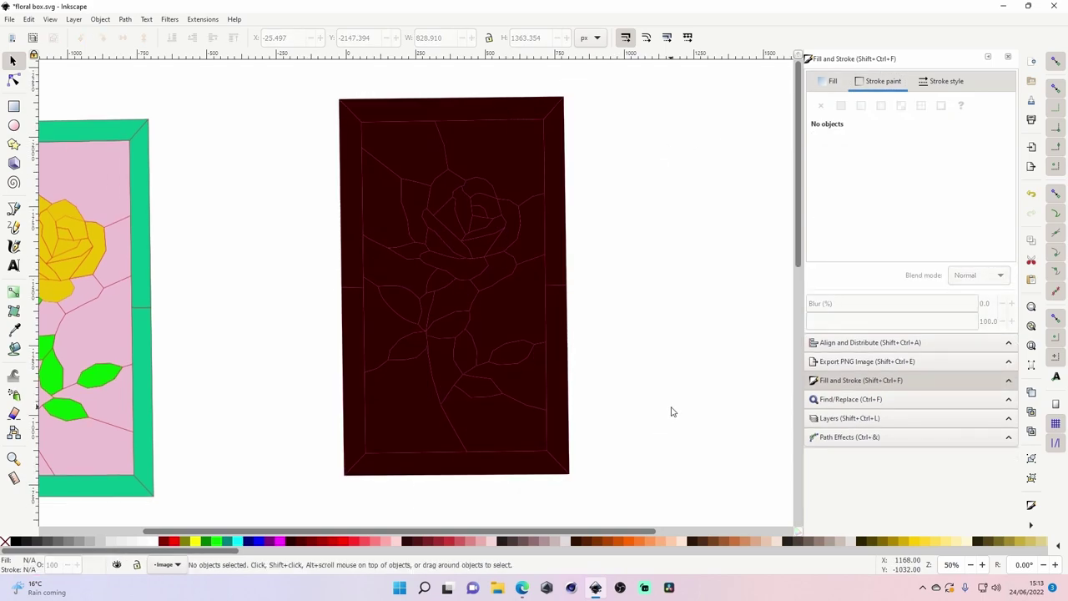
drag(518, 172, 712, 204)
key(ctrl+z)
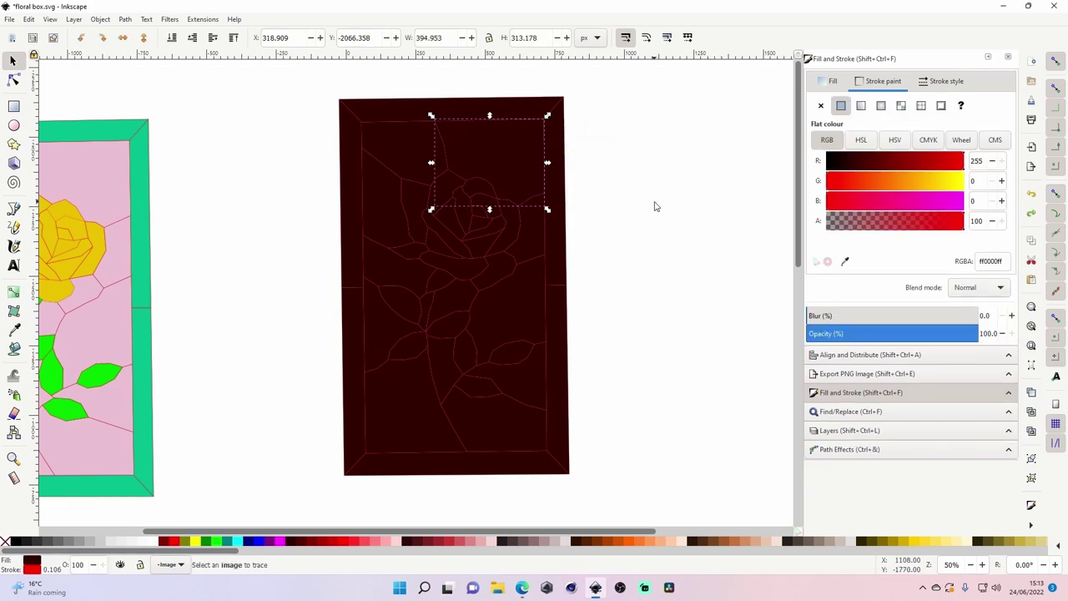
- Select the coloured panel's upper right pink background piece to compare it with the dark panel, and clear the selection
click(707, 195)
drag(329, 530, 280, 531)
click(129, 199)
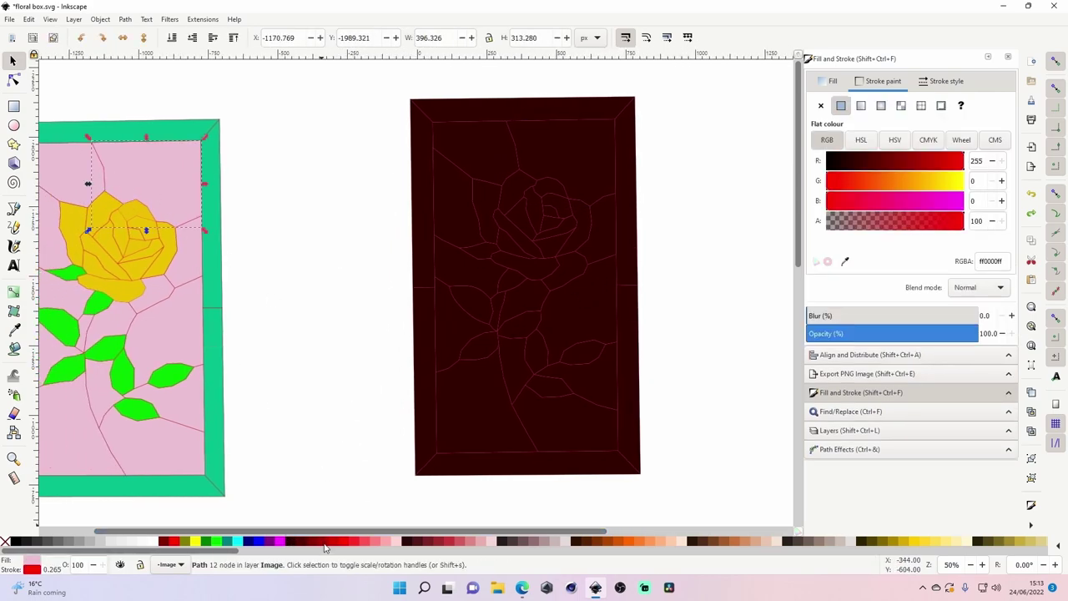
scroll(334, 532, right, 2)
click(314, 283)
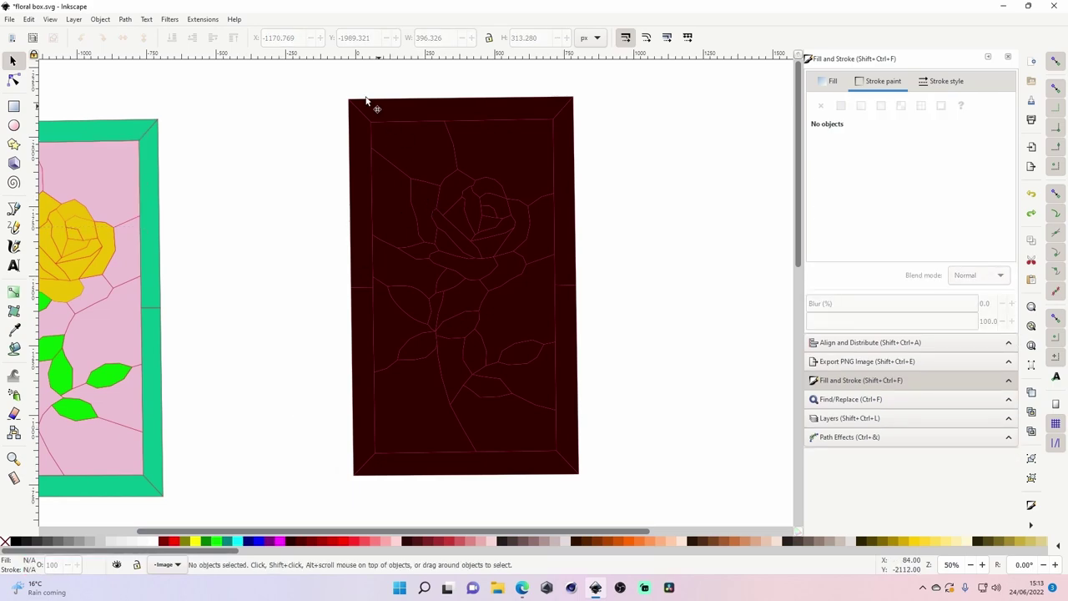
- Select the dark panel's six outer frame pieces and remove their stroke
key(ctrl+a)
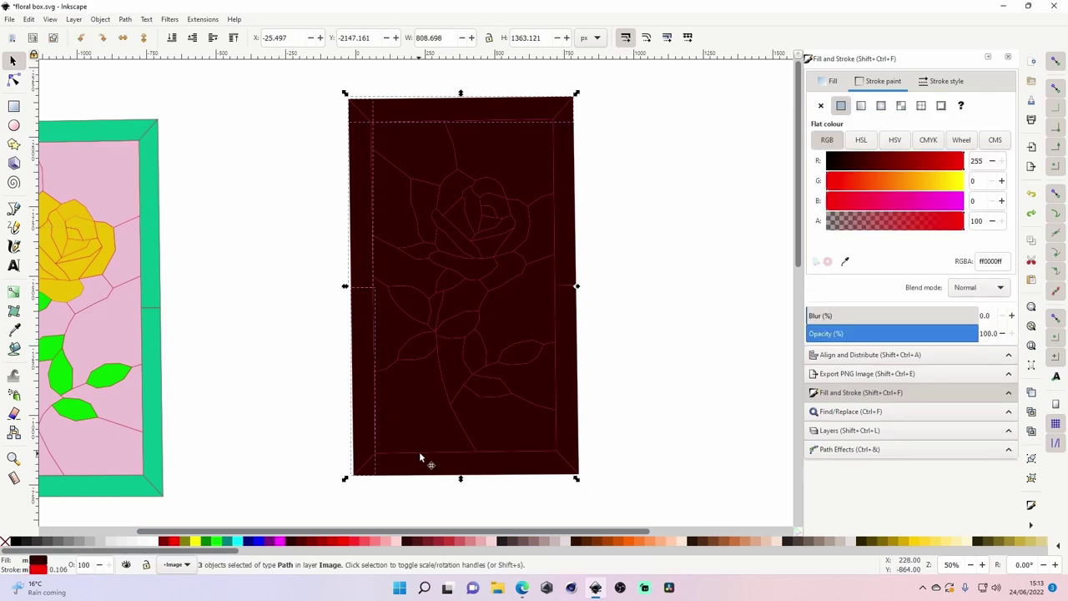
shift+click(572, 255)
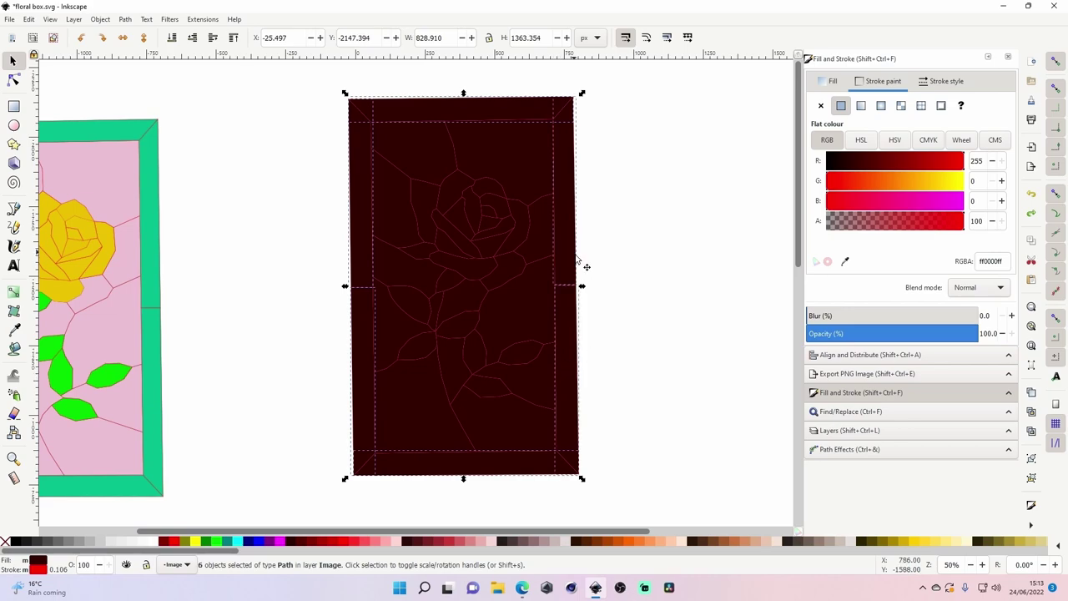
click(866, 163)
click(942, 182)
click(911, 201)
click(821, 106)
- Fill the six outer frame pieces light blue, with red at 128 and green at 179
click(828, 81)
click(925, 182)
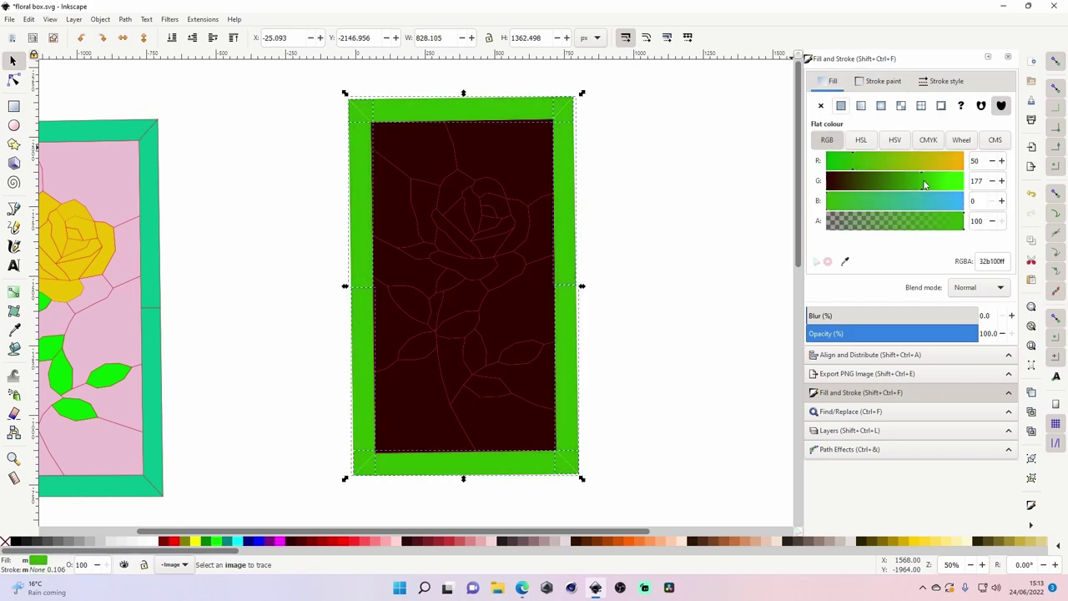
click(922, 167)
click(939, 201)
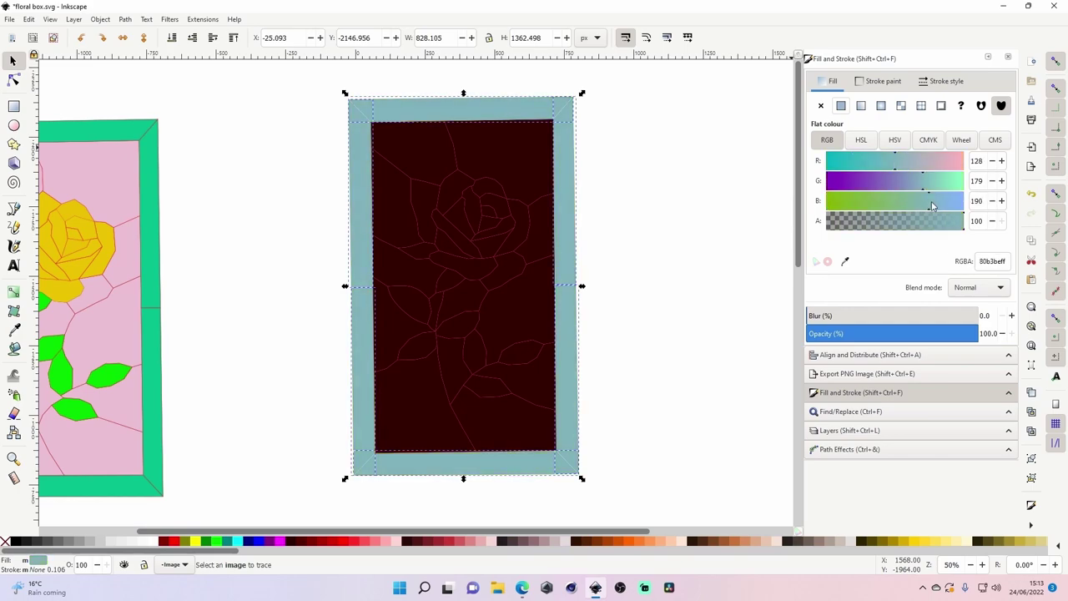
click(670, 226)
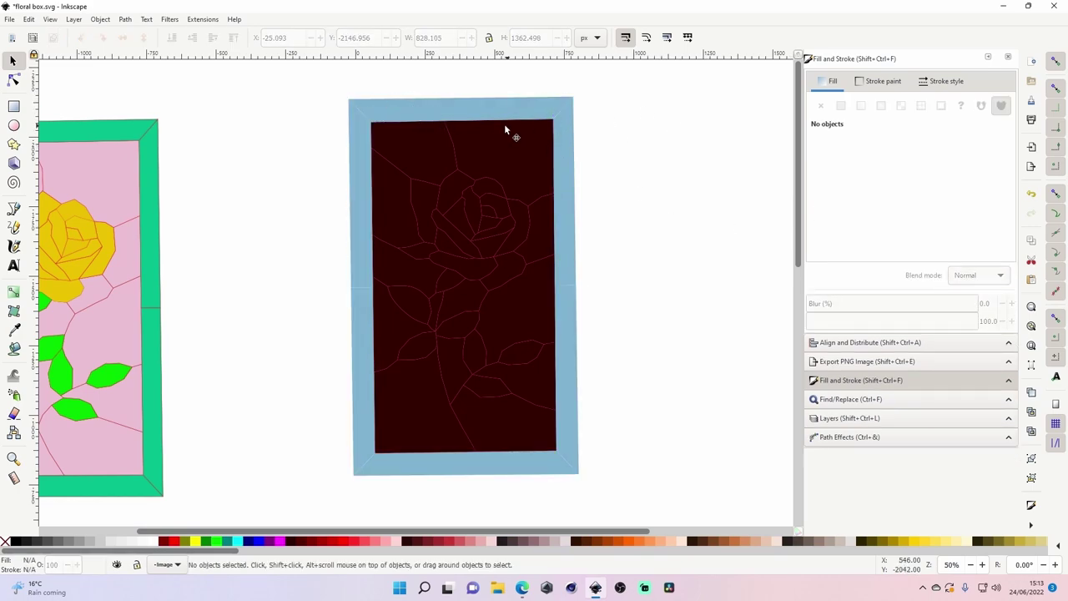
- Select the dark panel's eleven outer background pieces and fill them pale blush, with red 244, green 230 and blue 221
click(408, 148)
shift+click(522, 160)
shift+click(406, 218)
shift+click(390, 265)
shift+click(385, 332)
shift+click(409, 402)
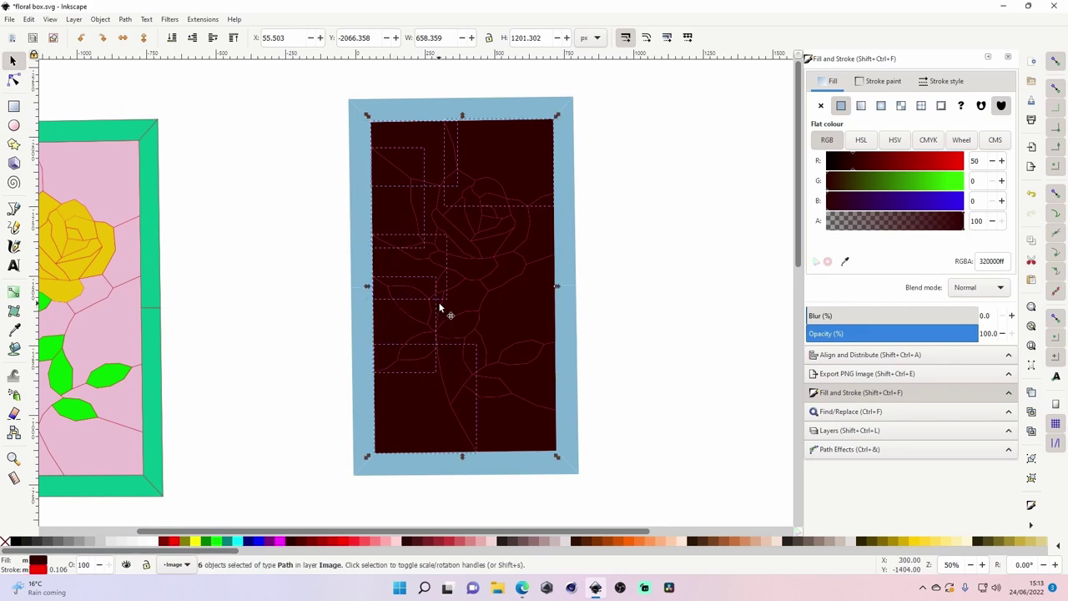
shift+click(473, 305)
shift+click(524, 437)
shift+click(457, 376)
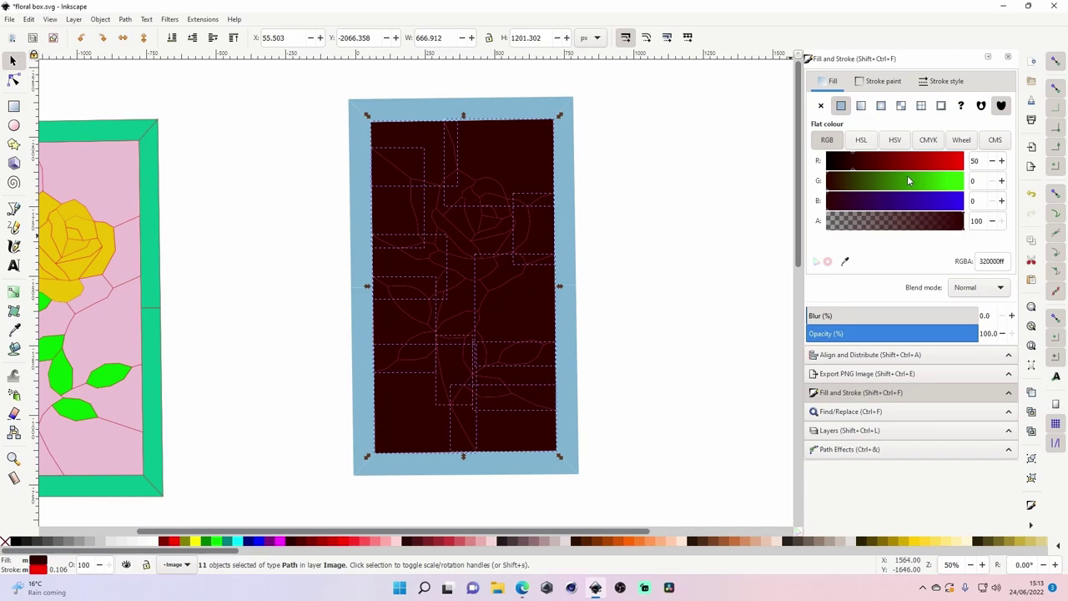
drag(863, 167, 952, 189)
click(895, 206)
drag(951, 166, 954, 170)
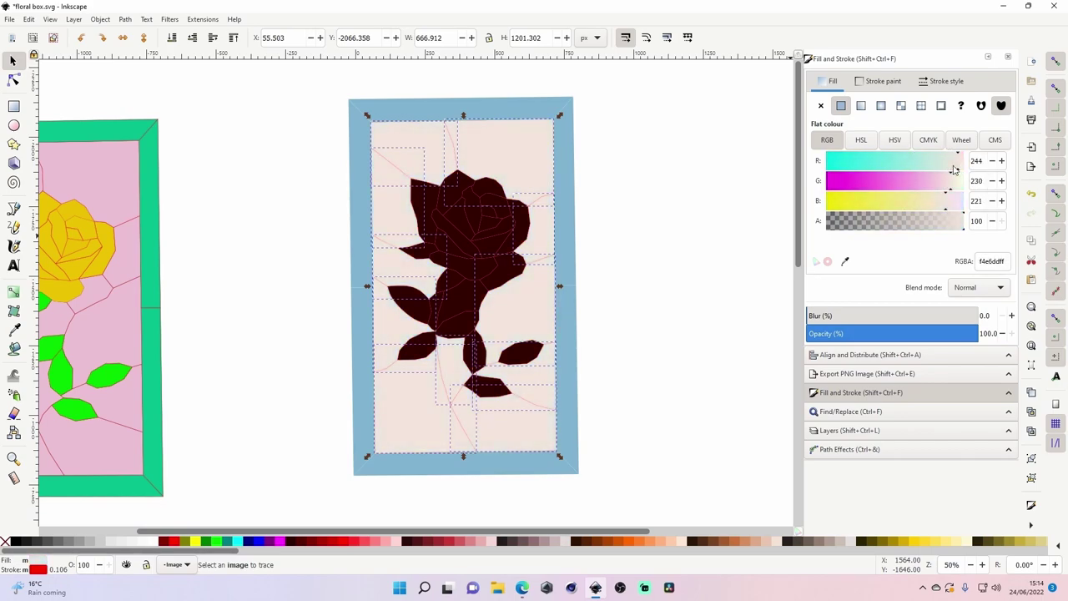
click(720, 245)
- Fill the dark background piece just below the rose with the blush colour sampled from its neighbour
click(486, 304)
click(844, 262)
click(527, 306)
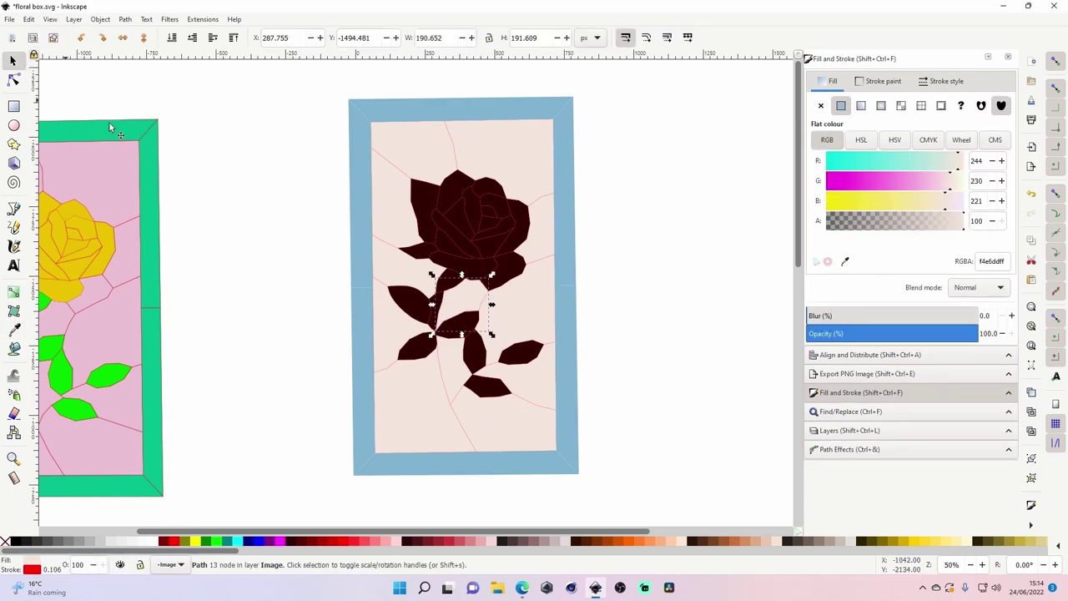
key(Escape)
- Select the seven dark leaves around the stem and fill them bright green
click(423, 259)
shift+click(455, 284)
shift+click(427, 319)
shift+click(422, 354)
shift+click(477, 361)
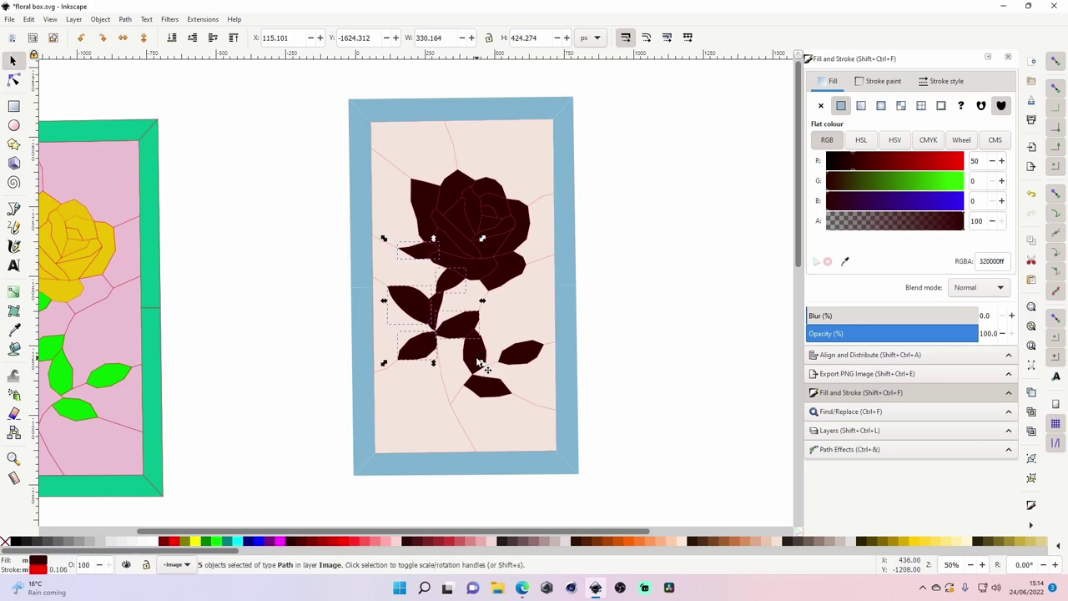
shift+click(526, 358)
shift+click(487, 393)
drag(902, 182, 928, 182)
click(434, 307)
click(642, 323)
- Fill the thin dark piece between the leaves below the rose with the sampled blush background colour
click(453, 310)
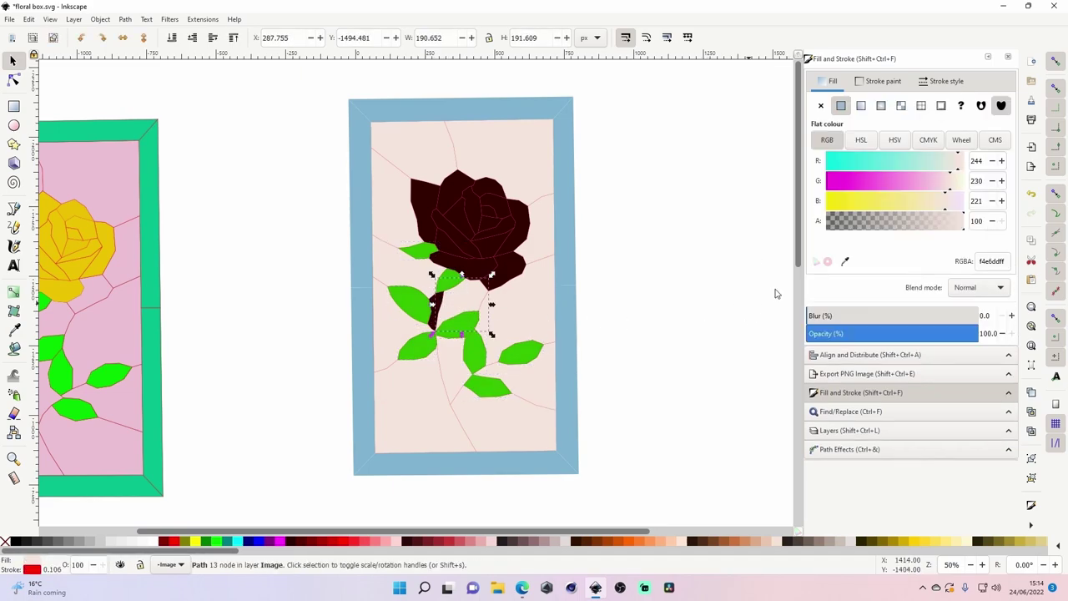
click(845, 261)
key(s)
click(338, 295)
click(436, 310)
click(535, 289)
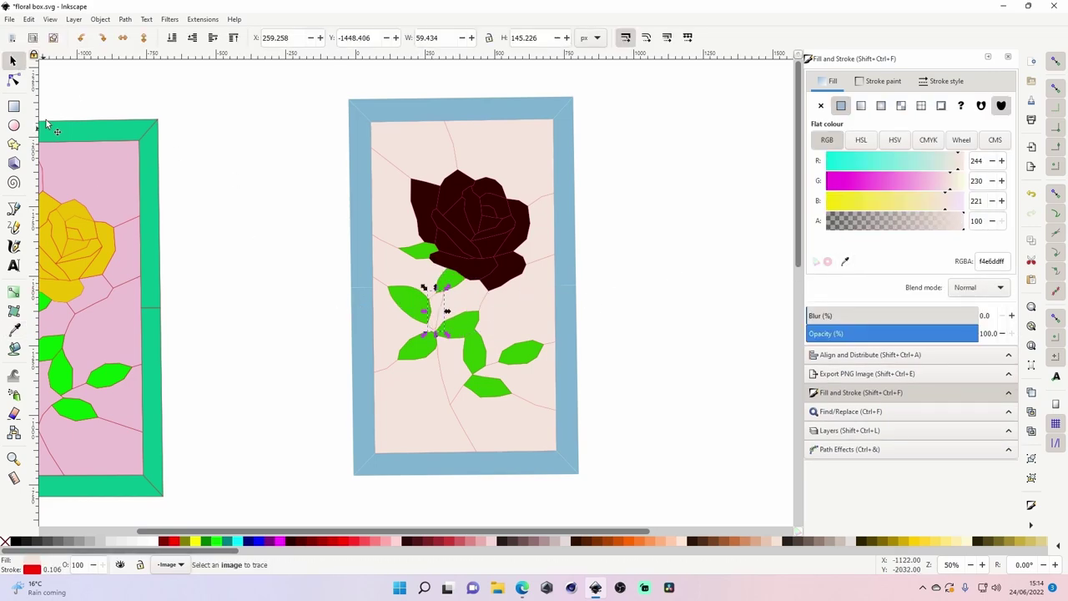
- Select the dark rose petals one after another and fill them deep red, with red 180, green 33 and blue 32
click(424, 207)
shift+click(466, 176)
shift+click(482, 198)
shift+click(472, 221)
shift+click(450, 235)
shift+click(452, 249)
shift+click(468, 269)
shift+click(488, 262)
shift+click(505, 269)
shift+click(518, 254)
shift+click(506, 244)
shift+click(489, 226)
shift+click(489, 214)
shift+click(493, 204)
click(924, 165)
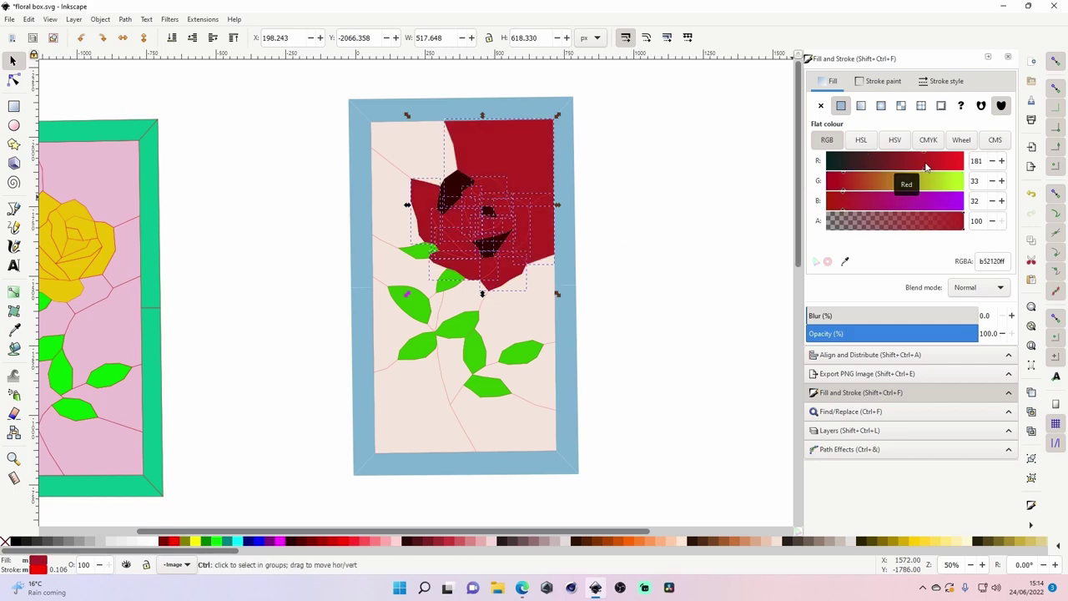
drag(910, 164, 925, 165)
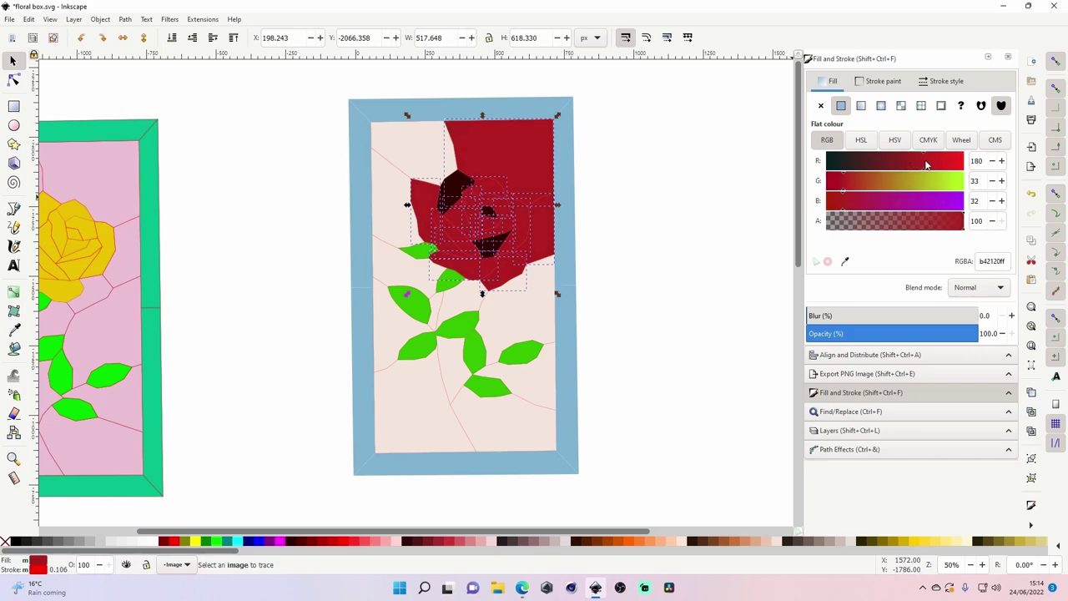
click(653, 183)
- Refill the accidentally reddened upper right background piece with the blush colour sampled from the neighbouring piece
click(509, 156)
click(845, 261)
click(434, 163)
click(669, 240)
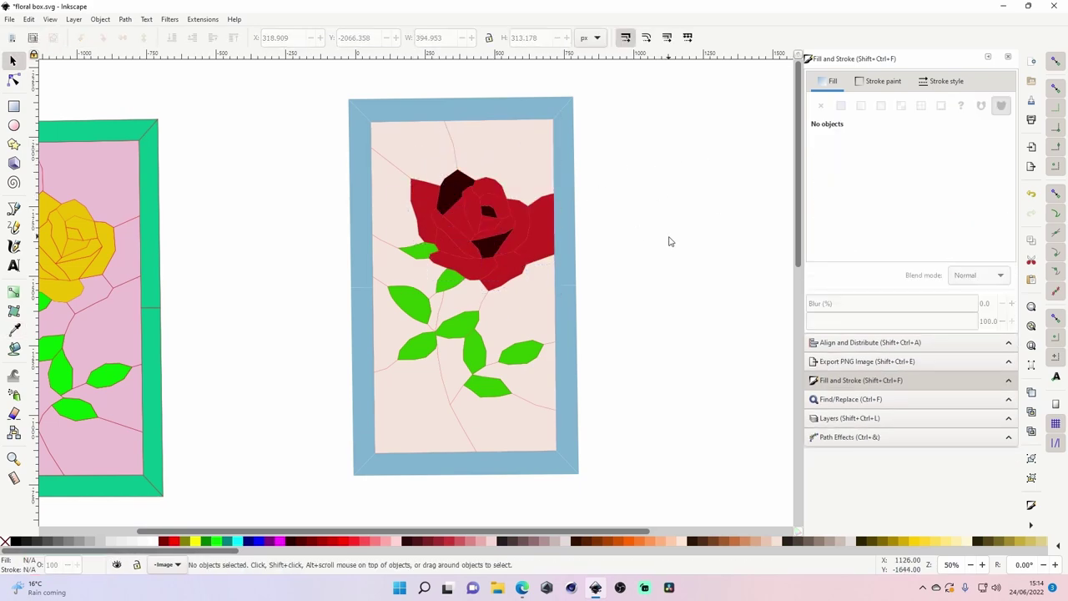
- Fill the rose's remaining dark petals, including the small centre piece, with the sampled deep red
click(450, 195)
shift+click(499, 206)
shift+click(496, 246)
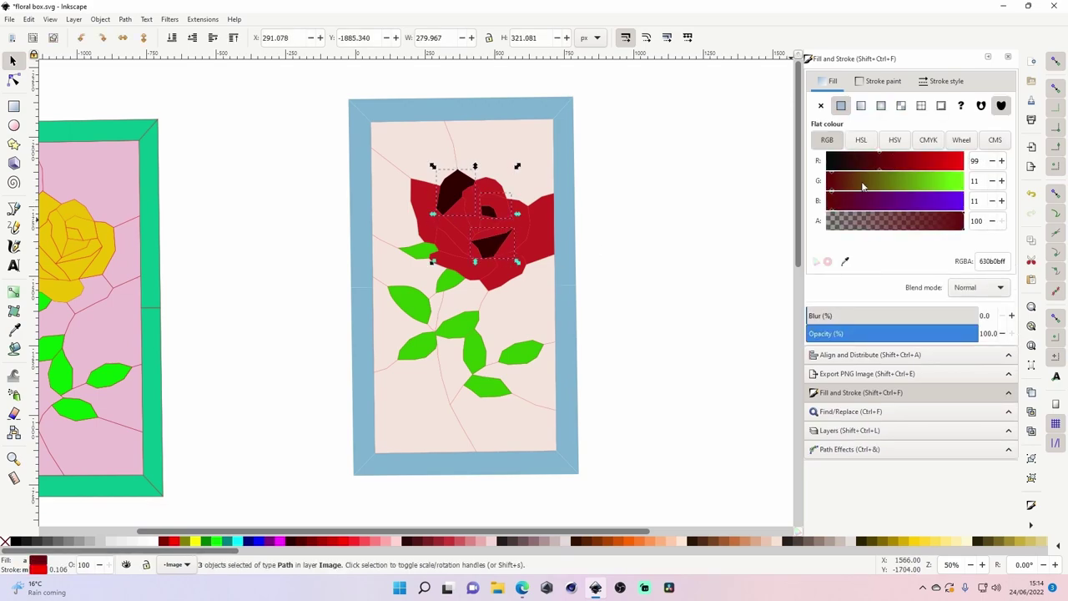
click(841, 265)
click(544, 214)
click(639, 241)
click(501, 223)
click(624, 210)
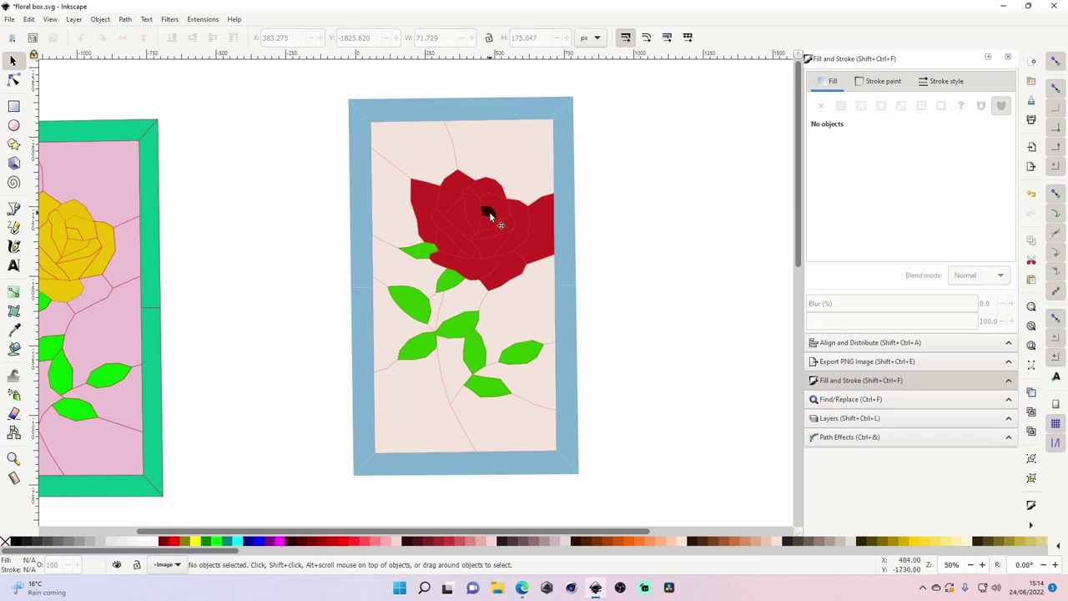
click(489, 213)
click(706, 264)
- Refill the reddened background piece beside the rose's right edge with the sampled blush colour, and clear the selection
click(538, 229)
click(546, 168)
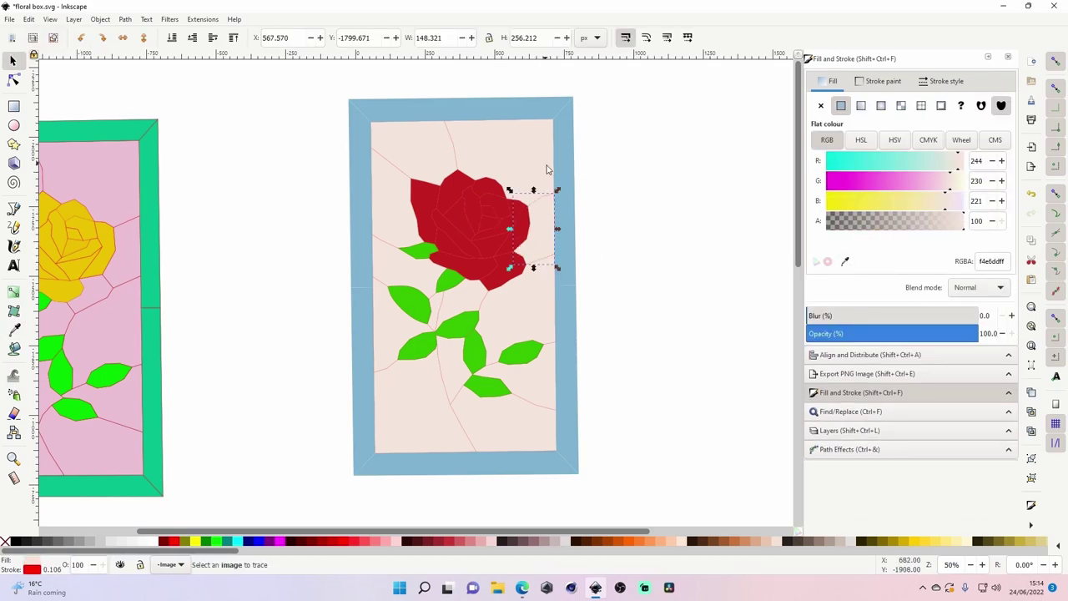
click(697, 256)
scroll(507, 262, down, 1)
scroll(534, 273, up, 1)
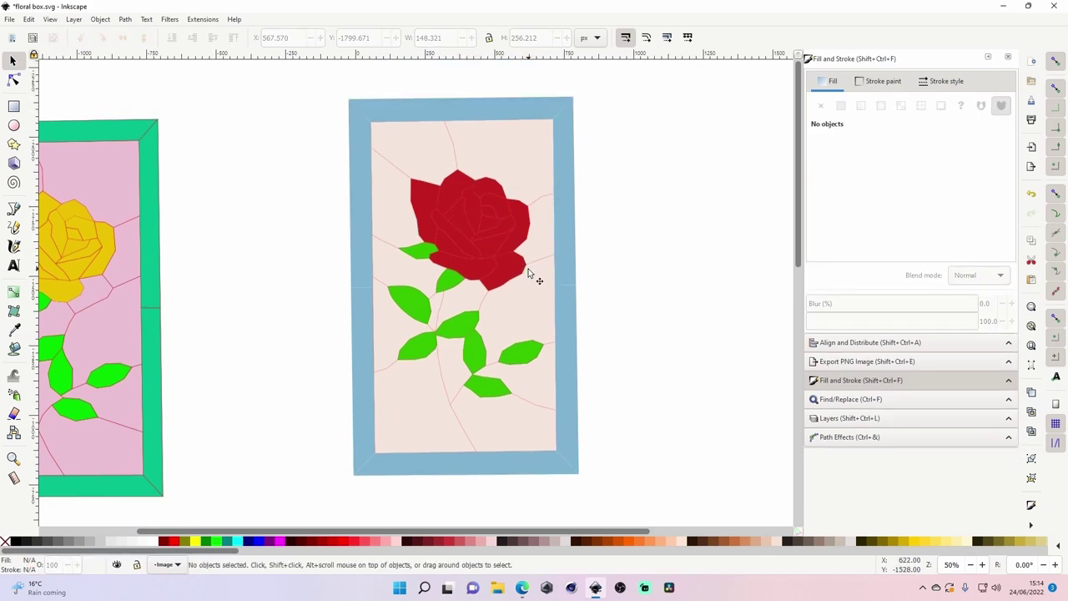
- Select every piece of the red rose panel and apply a flat pure red stroke (ff0000ff)
mouse_move(269, 88)
mouse_down()
mouse_move(651, 468)
mouse_move(664, 516)
mouse_up()
click(887, 83)
click(845, 110)
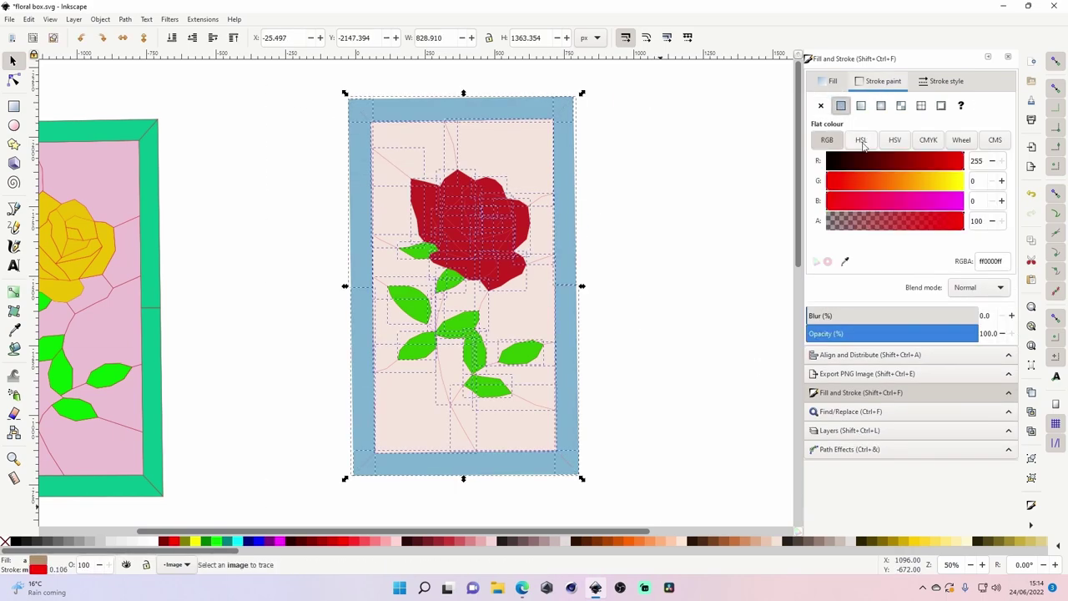
click(736, 179)
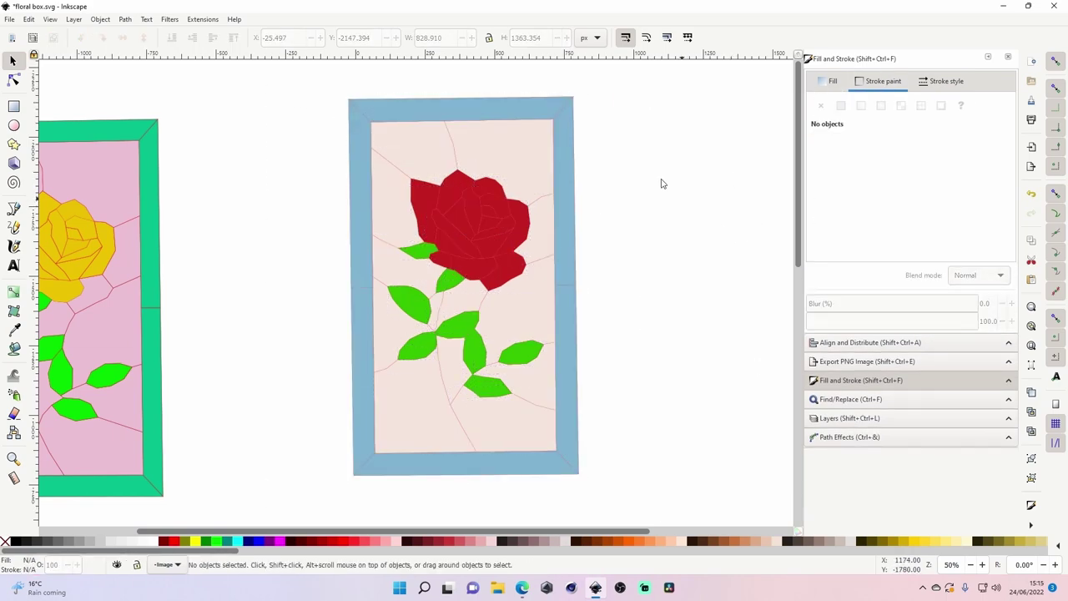
- Set the stroke width of all the red rose panel's pieces to 0.1 px
mouse_move(307, 85)
mouse_down()
mouse_move(639, 467)
mouse_move(652, 519)
mouse_up()
click(945, 81)
double_click(863, 106)
text(0.1)
key(Return)
click(738, 194)
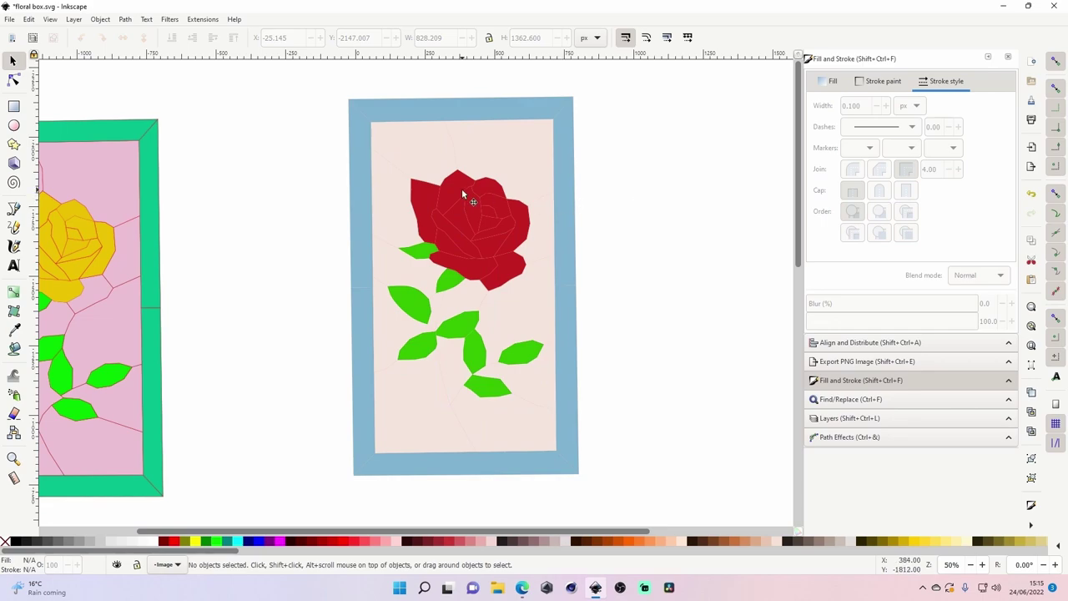
- Group all the pieces of the yellow rose panel and move the group farther up and away from the red rose panel
drag(431, 530, 318, 526)
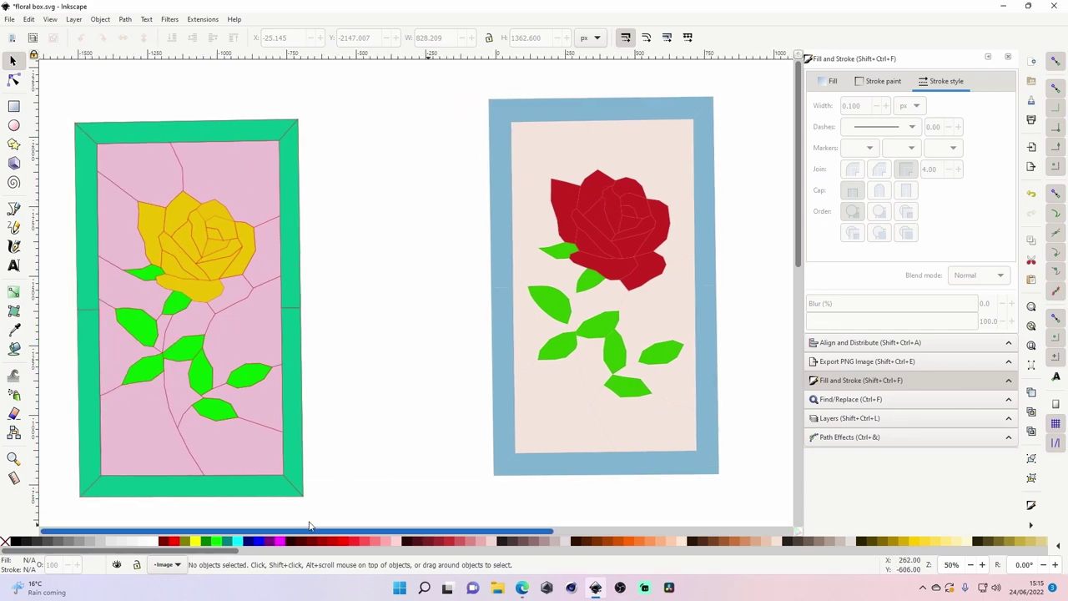
drag(76, 109, 358, 526)
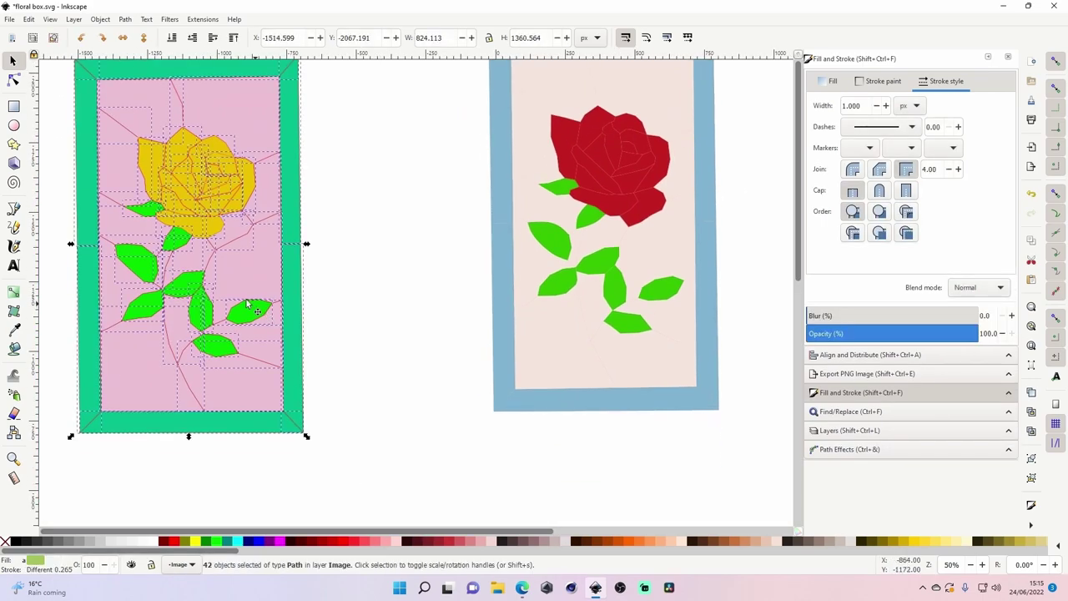
click(100, 19)
click(121, 114)
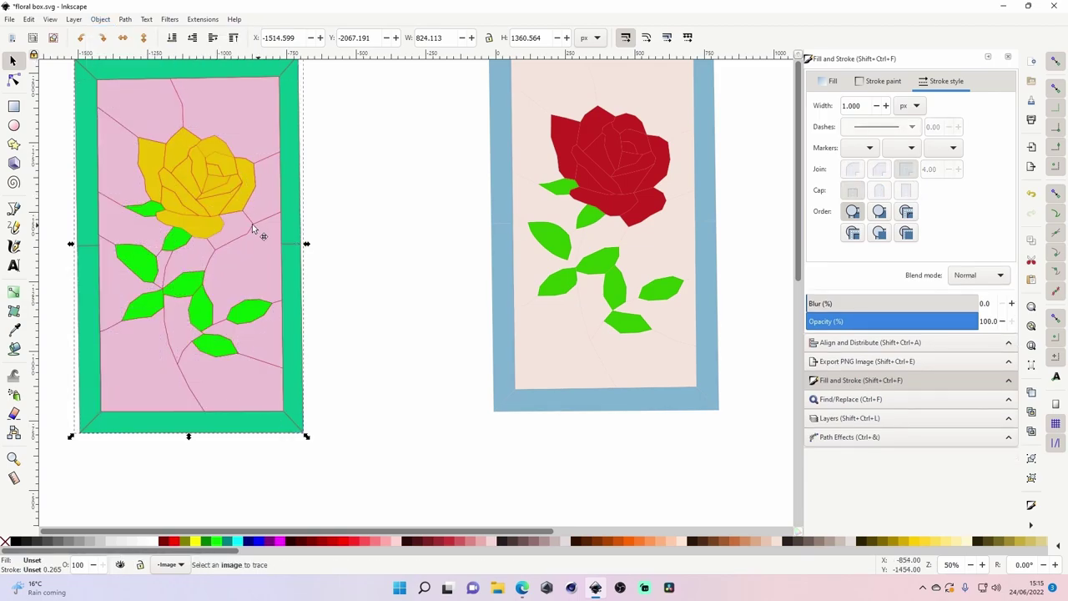
drag(258, 229, 140, 161)
- Move the whole red rose panel down beside the left edge of the page
key(z)
scroll(499, 349, down, 3)
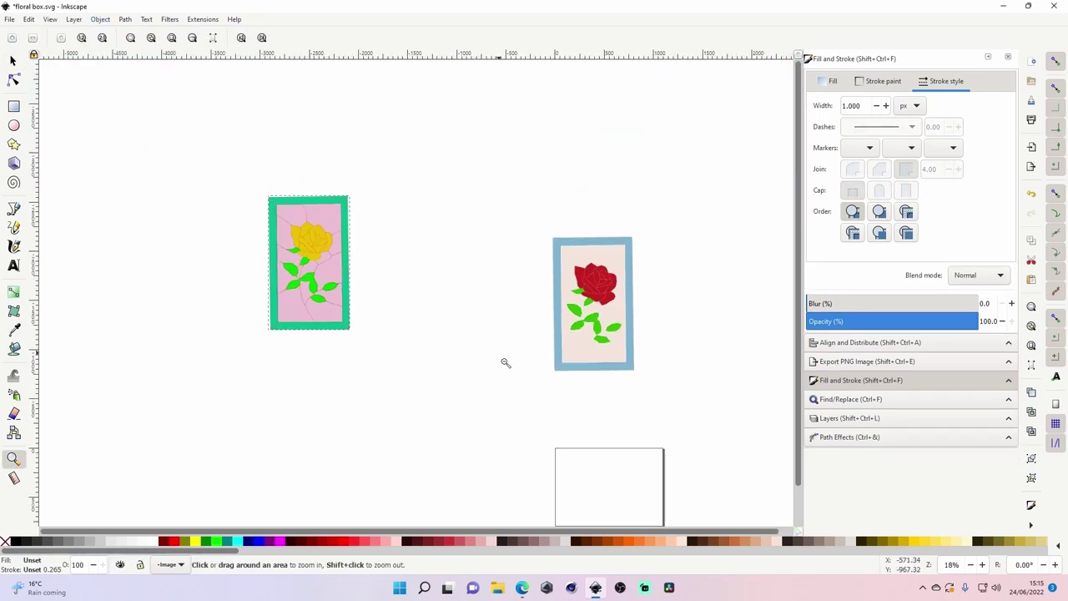
scroll(517, 371, down, 1)
click(13, 61)
click(619, 293)
drag(619, 293, 534, 437)
scroll(639, 405, down, 4)
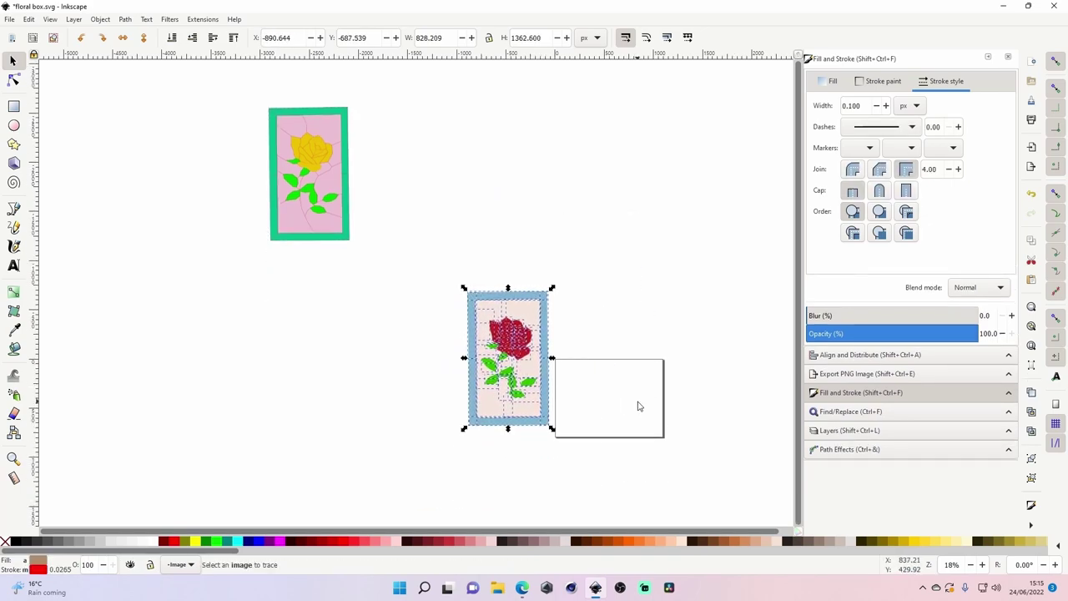
- Move the panel's top and bottom blue frame pieces onto the page, one below the other near the upper edge
key(z)
click(621, 359)
click(622, 359)
click(621, 359)
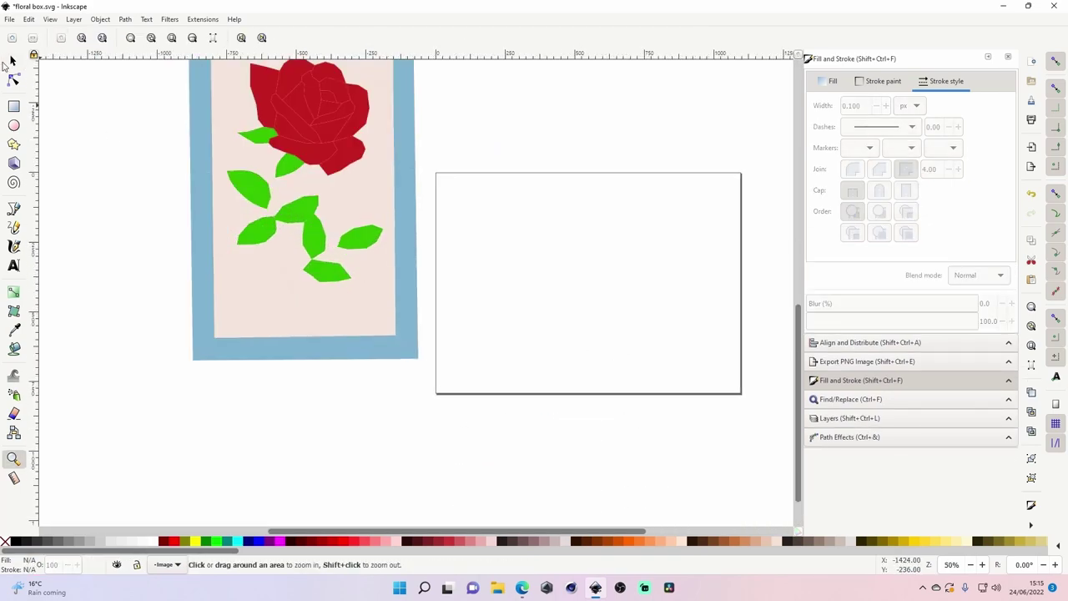
click(12, 61)
scroll(200, 314, up, 3)
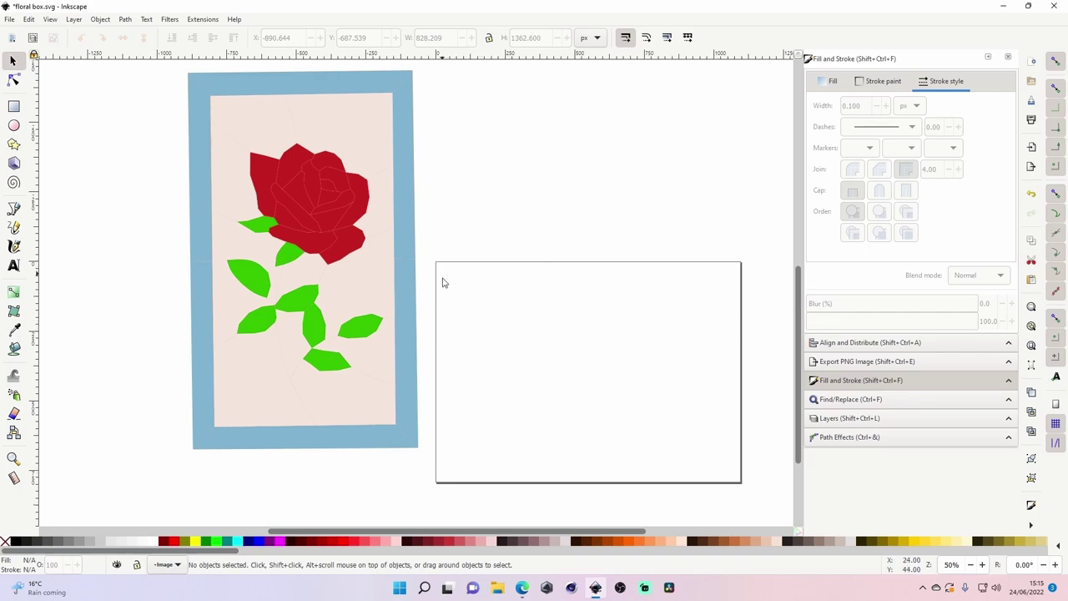
drag(301, 84, 548, 282)
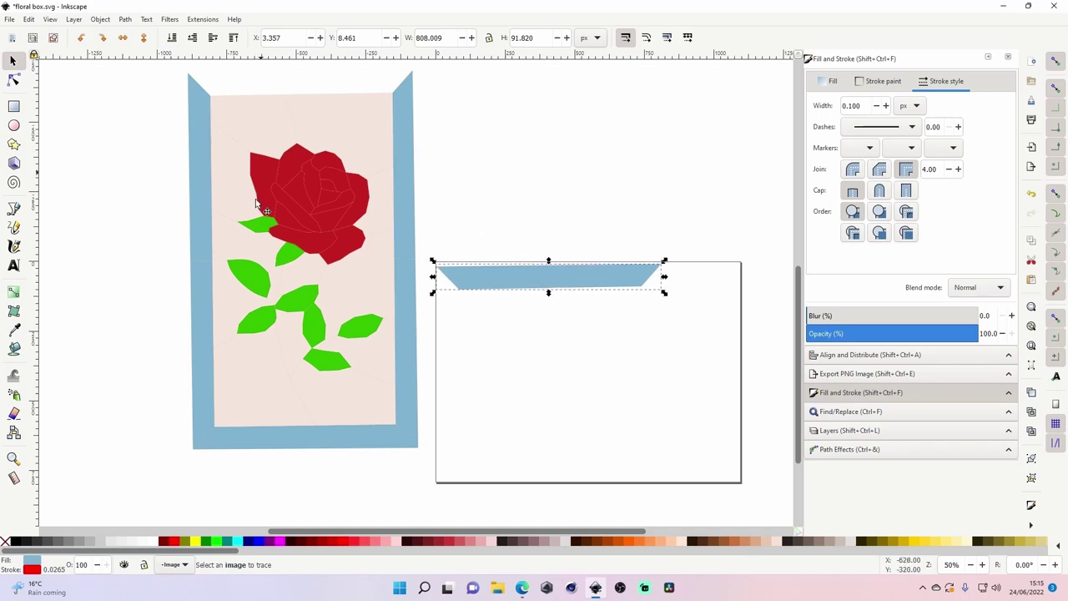
drag(236, 443, 491, 307)
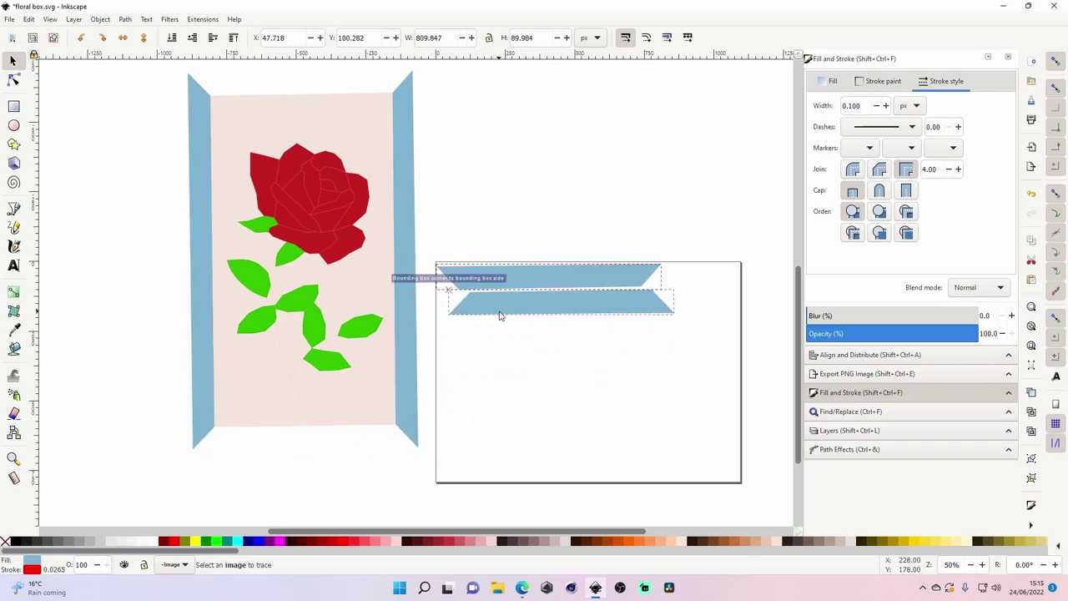
- Rotate the two right frame pieces and the upper left one to horizontal, and stack them below the strips on the page
click(406, 219)
click(403, 294)
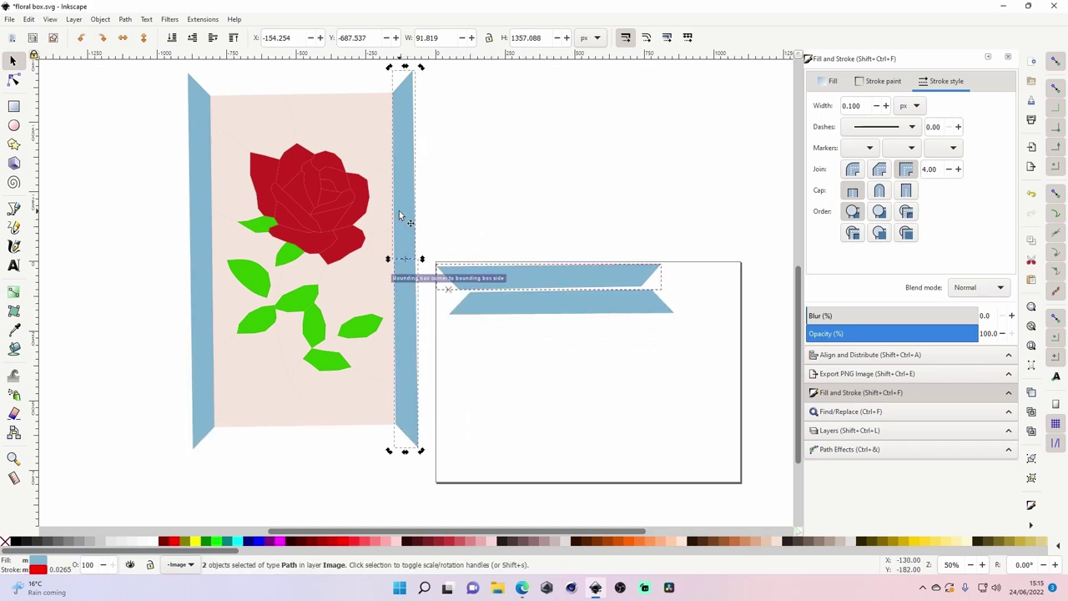
drag(388, 70, 547, 372)
click(679, 243)
click(192, 206)
click(194, 201)
drag(214, 70, 588, 397)
click(415, 341)
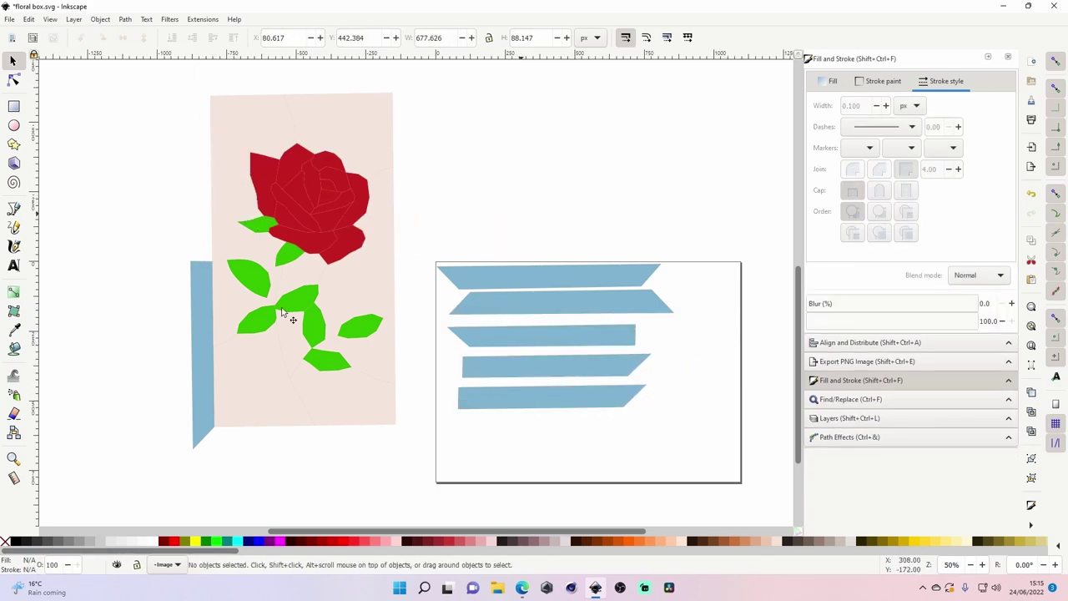
- Rotate the remaining lower left frame piece to horizontal and place it below the other strips on the page
drag(208, 329, 197, 333)
click(196, 333)
click(196, 302)
drag(218, 260, 600, 431)
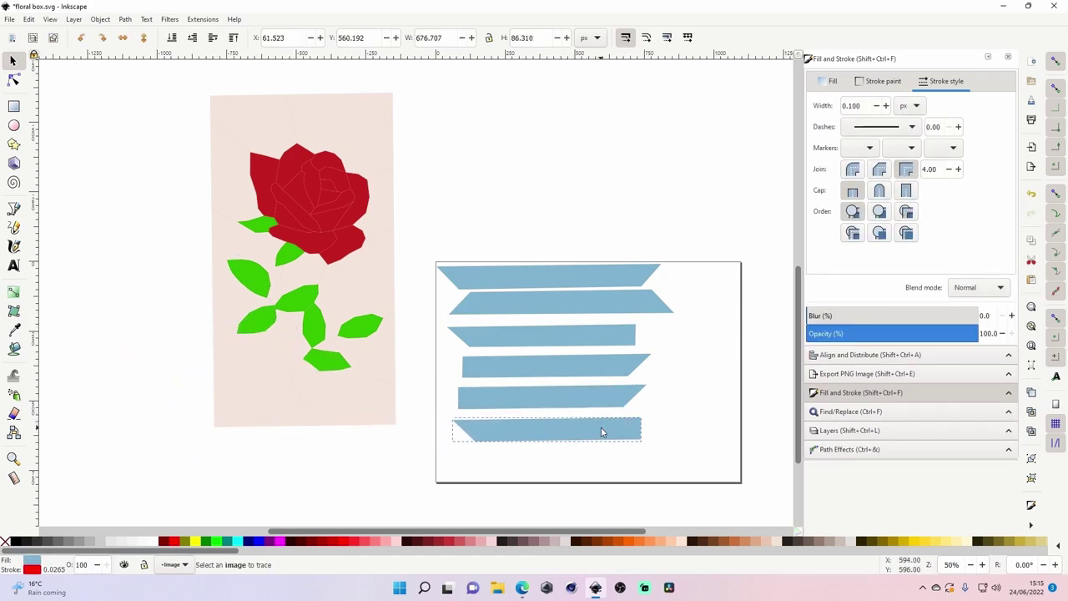
click(611, 174)
- Select the six blue frame pieces laid out on the page and delete them
scroll(613, 176, down, 1)
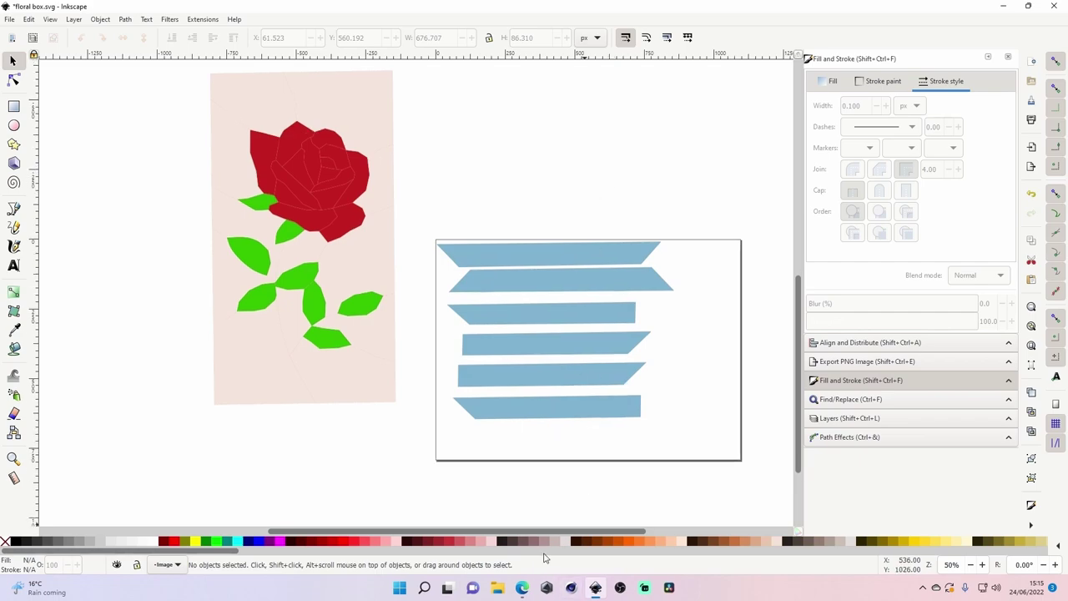
drag(559, 534, 612, 534)
mouse_move(578, 451)
mouse_down()
mouse_move(400, 240)
mouse_move(309, 186)
mouse_up()
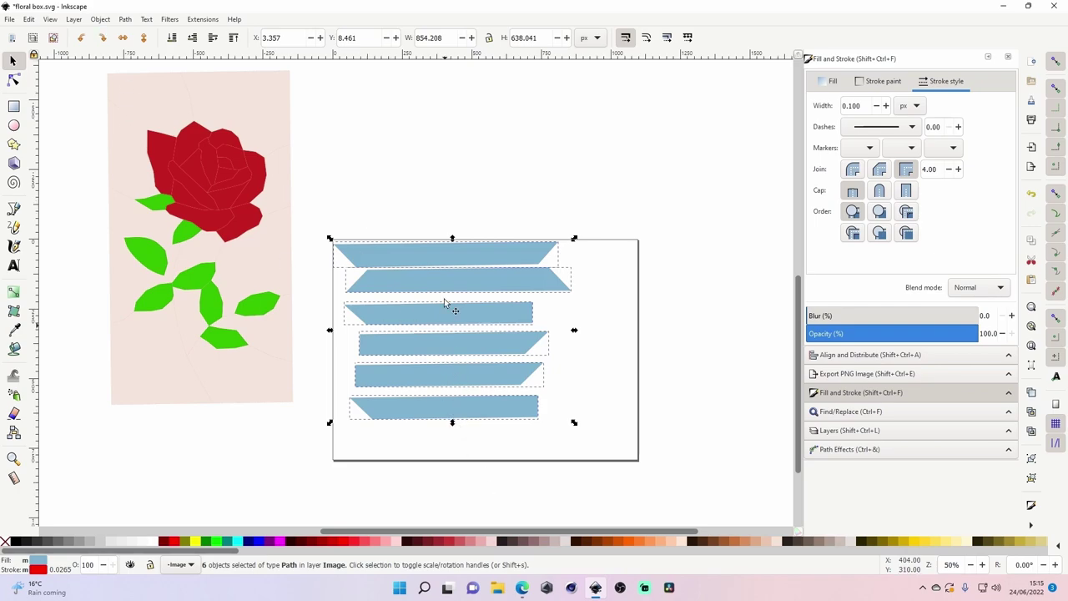
click(440, 223)
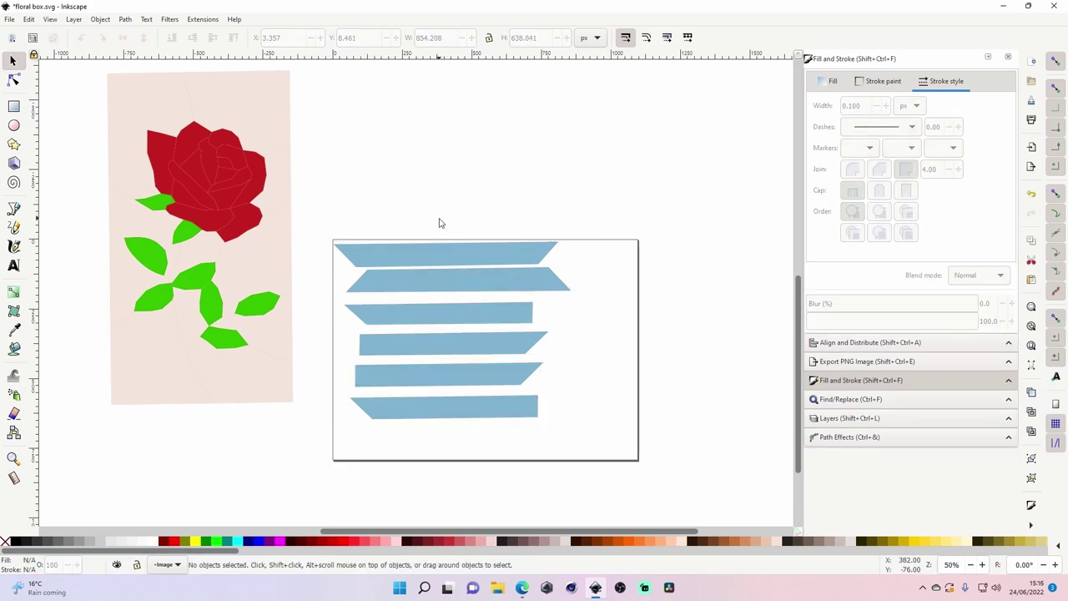
drag(332, 230, 615, 445)
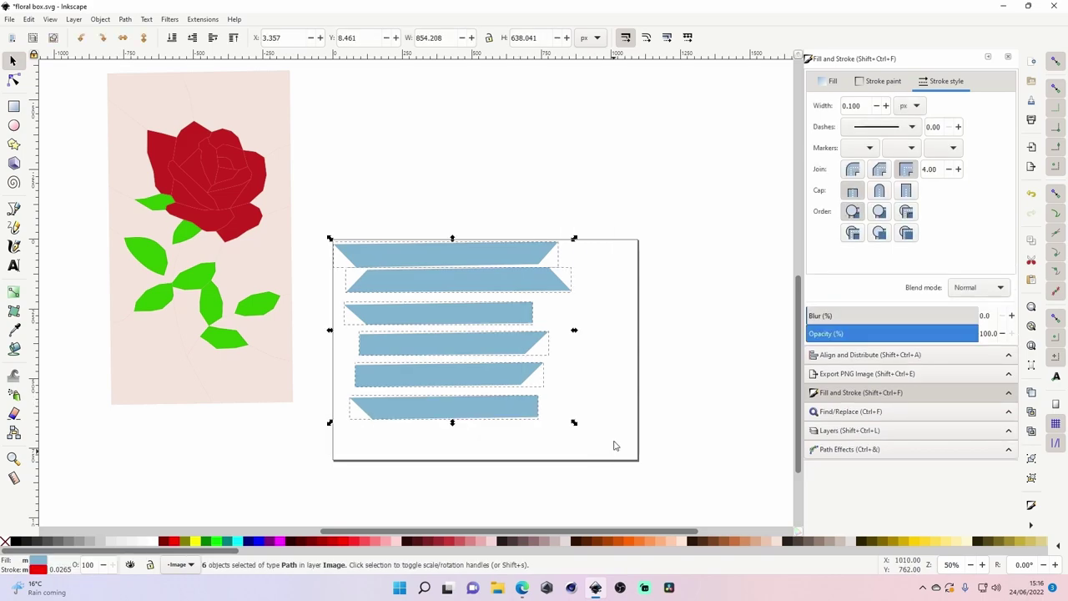
key(Delete)
- Select six pale background pieces from the panel's upper part and left edge and move them together onto the page
click(164, 110)
shift+click(265, 135)
shift+click(275, 172)
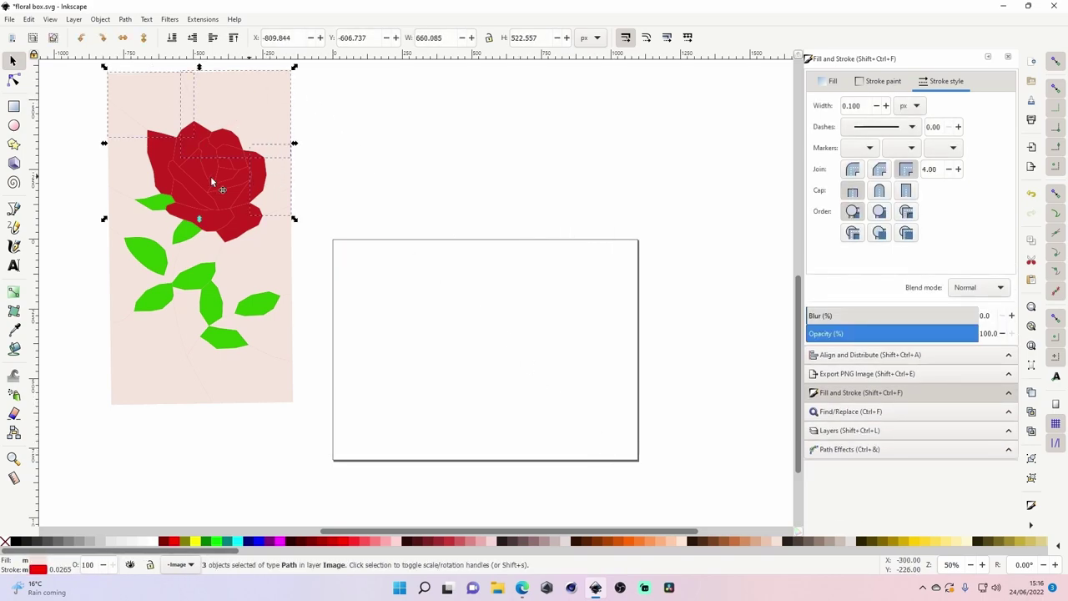
shift+click(122, 225)
shift+click(186, 257)
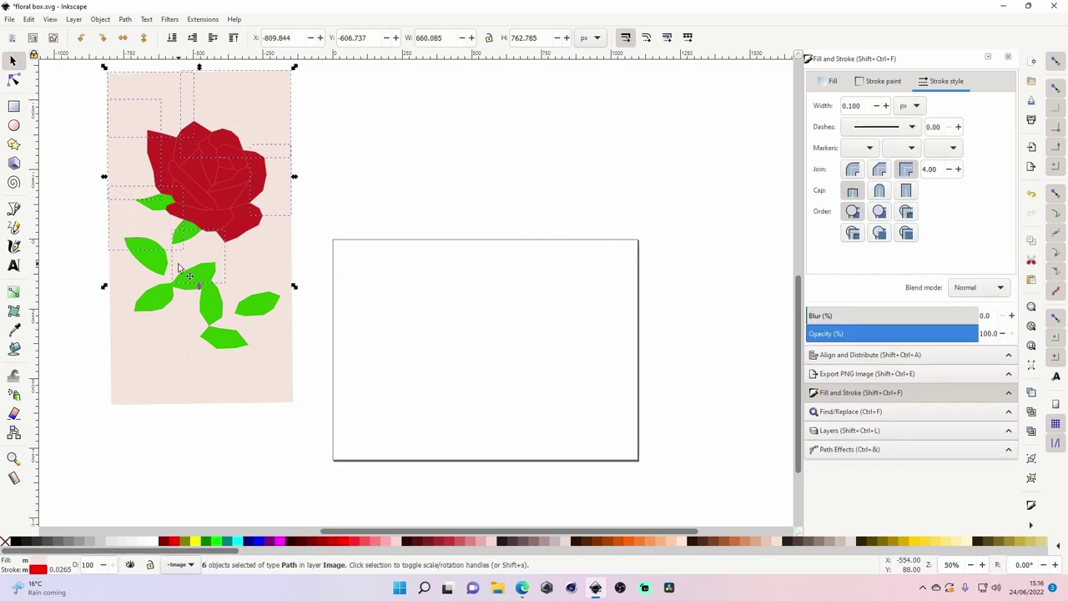
drag(141, 156, 423, 298)
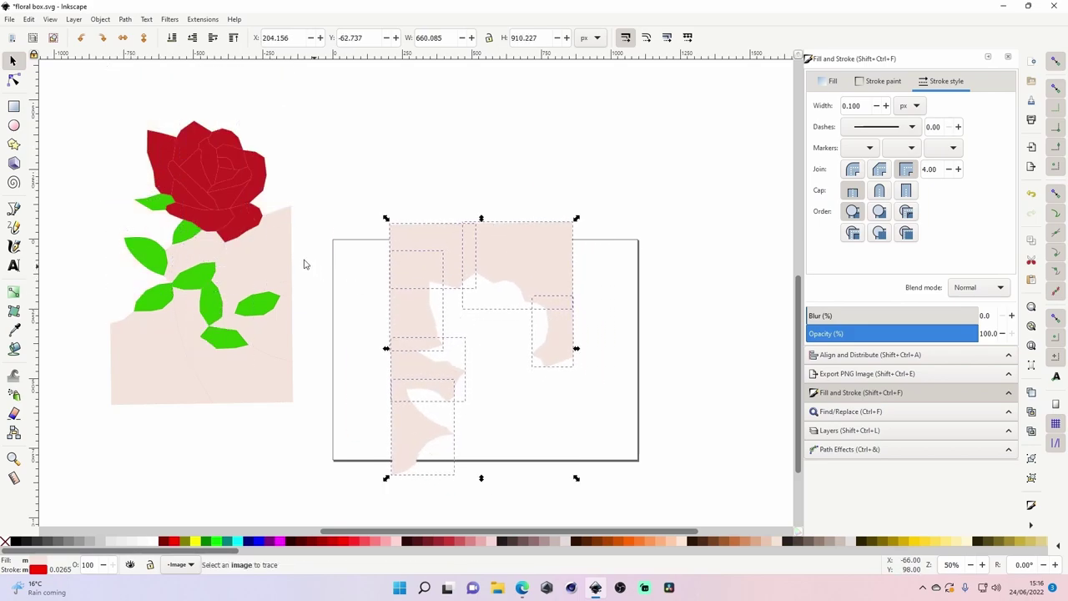
- Move the two pale background pieces below the rose on the right of the stem onto the page
click(242, 256)
shift+click(218, 260)
drag(232, 274, 454, 307)
drag(197, 248, 626, 342)
- Spread the left-hand pale pieces over the page and rotate the pointed one 90°, placing it at the lower left
click(421, 205)
drag(424, 246, 362, 266)
mouse_move(392, 334)
mouse_down()
mouse_move(349, 378)
mouse_move(409, 341)
mouse_up()
drag(416, 423, 414, 406)
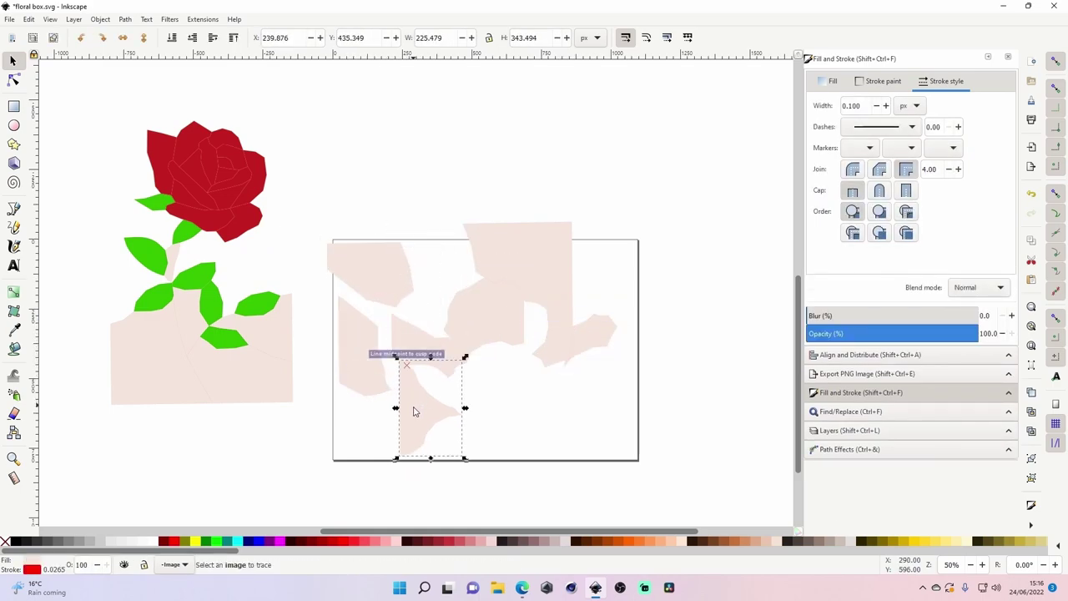
key(ctrl+bracketleft)
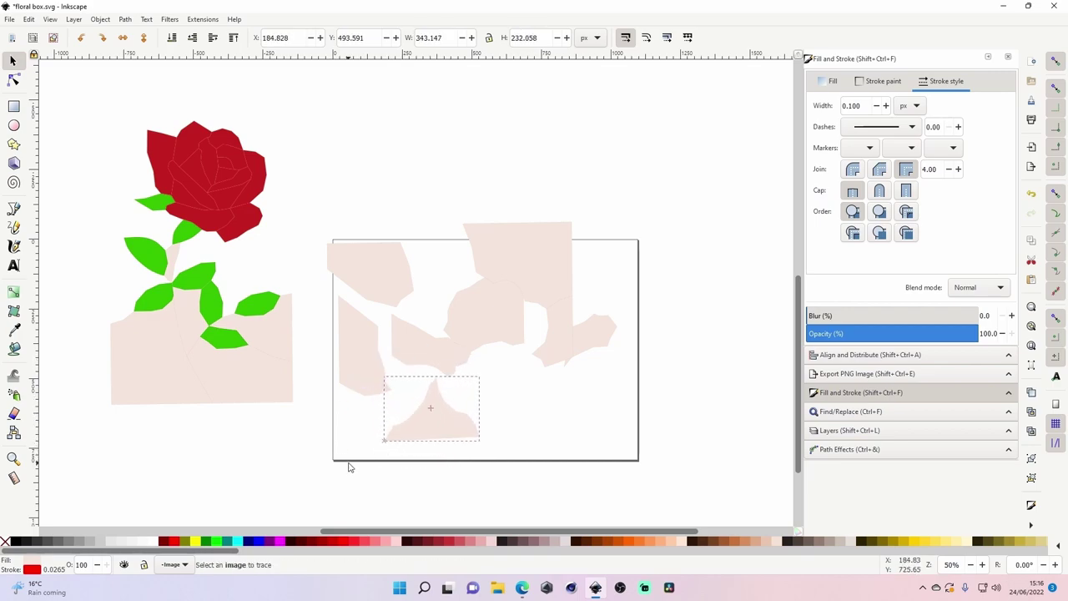
drag(420, 429, 383, 448)
- Arrange the remaining pale pieces apart from each other, with three along the upper edge and one in the lower middle
click(482, 314)
drag(484, 314, 473, 406)
drag(533, 280, 482, 300)
drag(559, 330, 556, 279)
drag(594, 332, 601, 279)
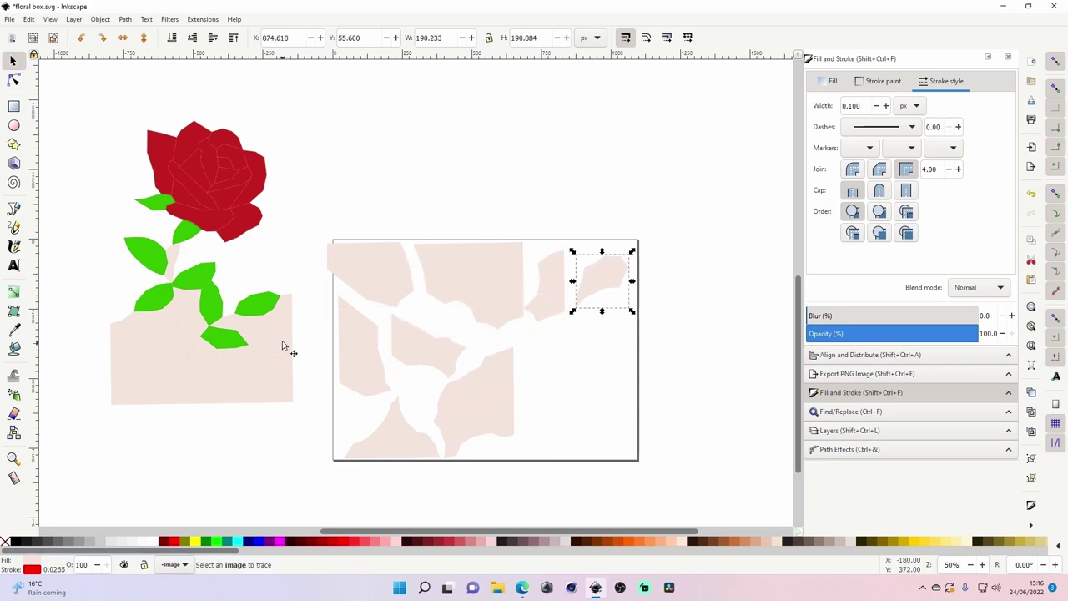
- Place the small stem-side piece and the two middle lower background pieces in the gaps on the page's right half
drag(176, 261, 622, 323)
drag(607, 281, 607, 270)
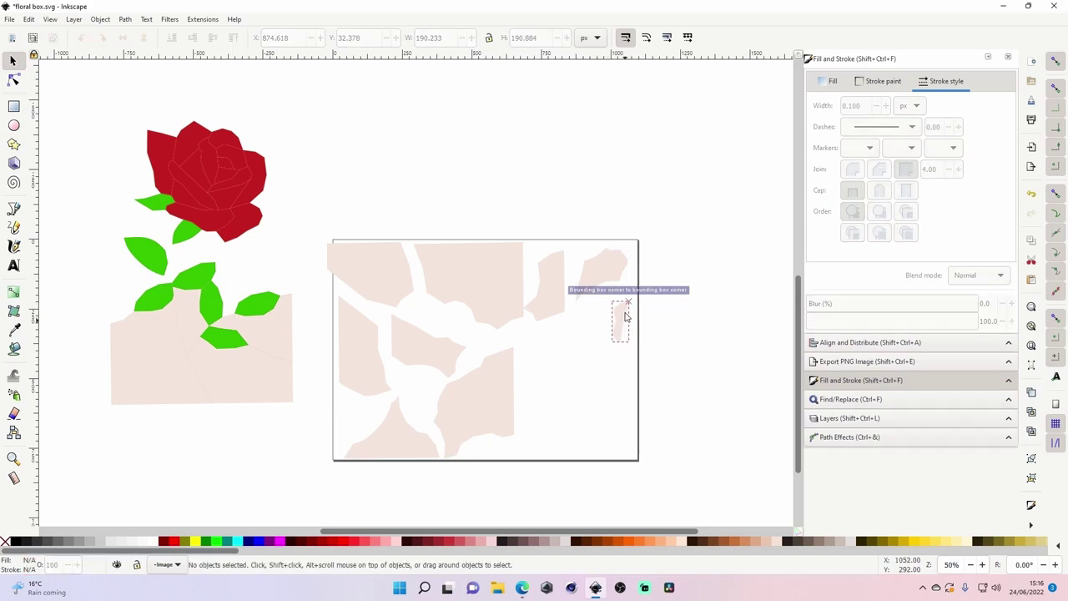
drag(625, 324, 625, 310)
drag(153, 313, 537, 355)
drag(259, 344, 613, 374)
drag(635, 331, 605, 362)
- Place the lower right background piece in the page's lower right corner and the lower left one above the page
click(679, 373)
drag(230, 368, 573, 425)
drag(150, 379, 514, 182)
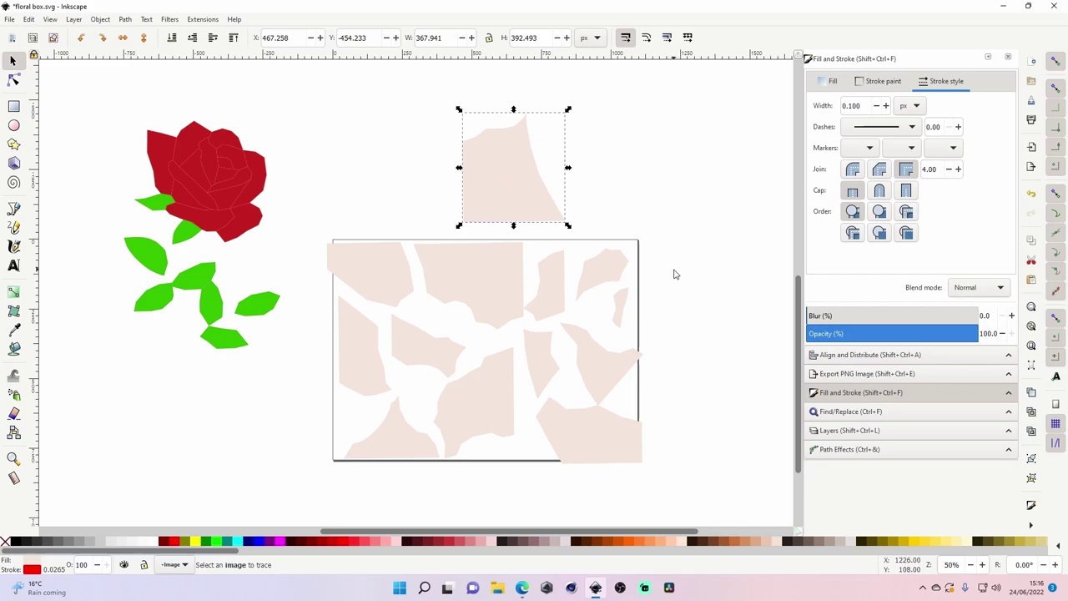
click(675, 274)
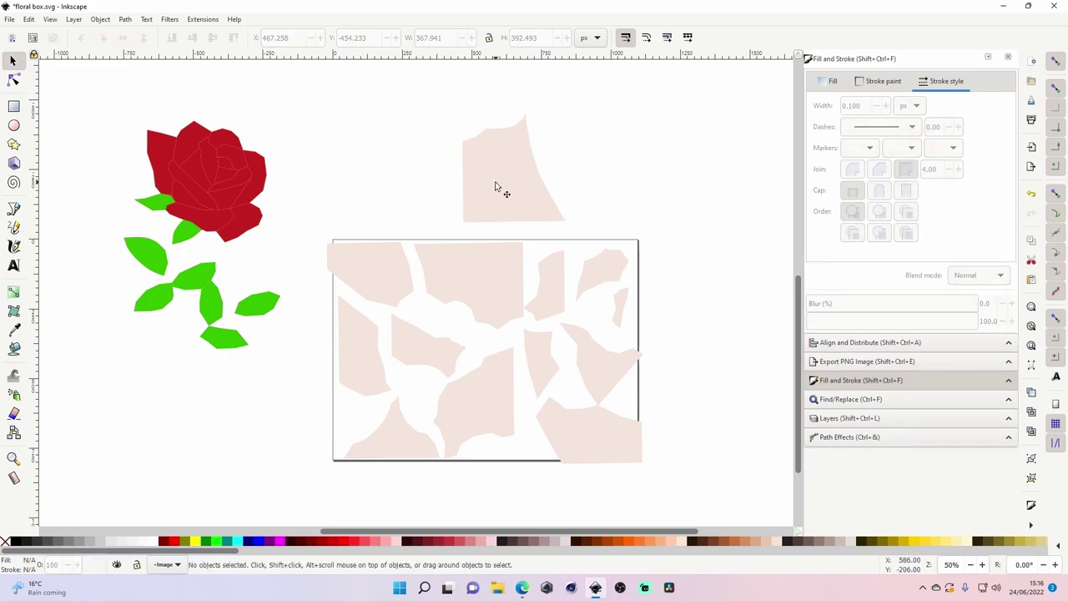
- Scale the twelve pale pieces, leaving out the upper left one, proportionally to about 66% and move them lower on the page
mouse_move(336, 88)
mouse_down()
mouse_move(473, 167)
mouse_move(714, 521)
mouse_up()
drag(646, 114, 593, 167)
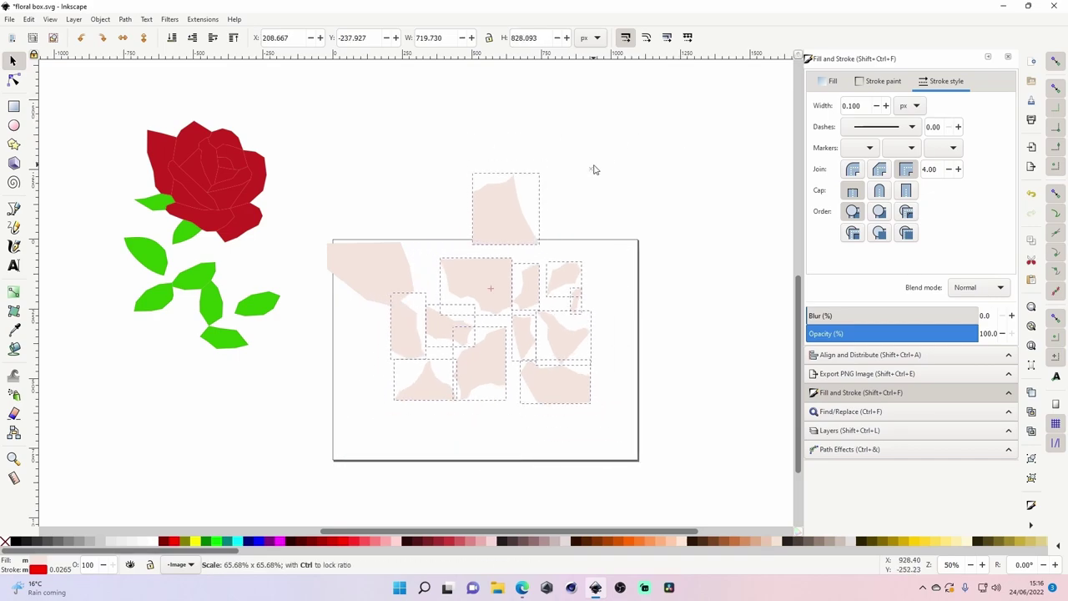
drag(507, 228, 503, 285)
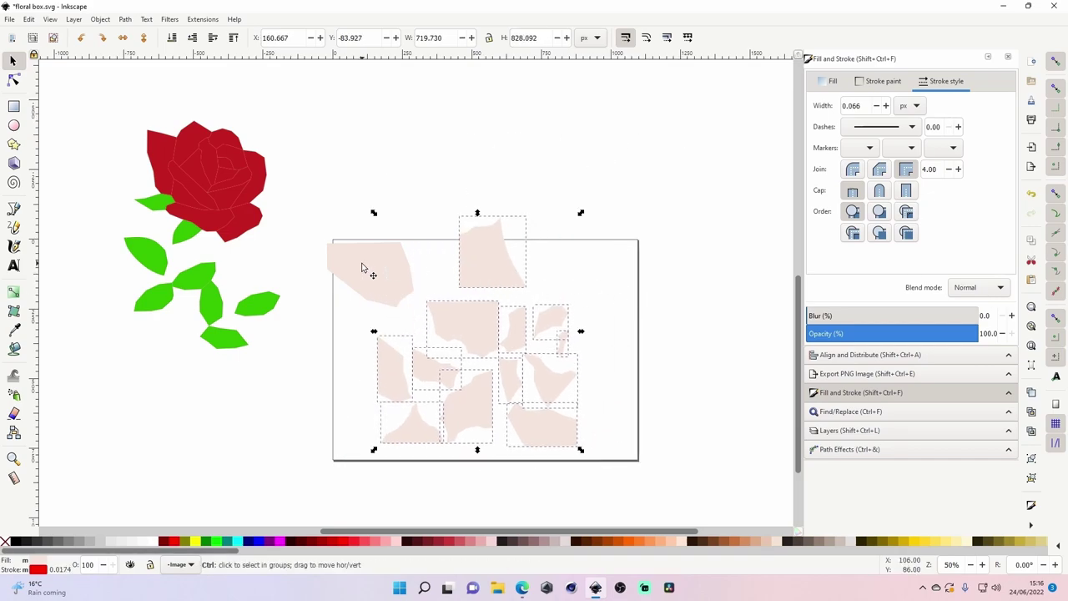
- Undo the layout of the pale pieces back to the framed panel, and redo it up to the scaled arrangement
key(ctrl+z)
key(ctrl+z)
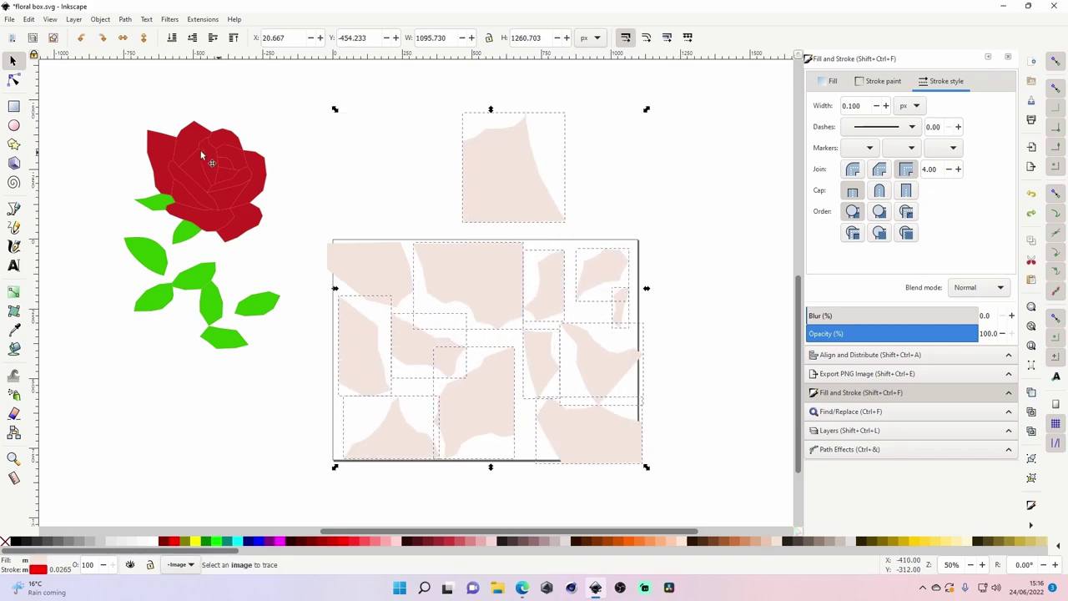
key(ctrl+z)
key(ctrl+z)
key(ctrl+z)
key(ctrl+z)
key(ctrl+z)
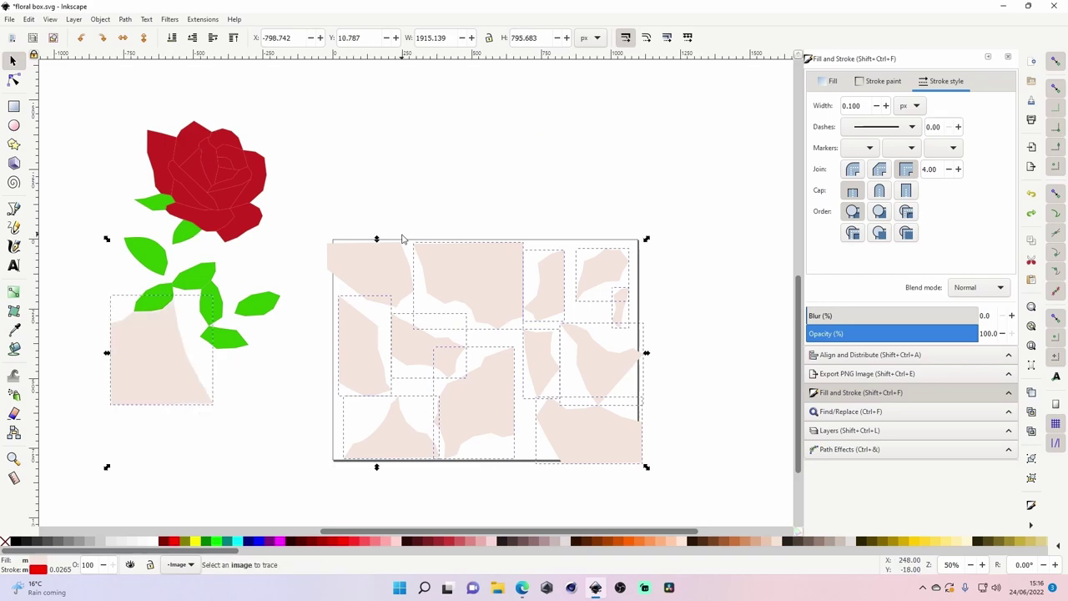
key(ctrl+z)
key(ctrl+z)
key(ctrl+z)
key(ctrl+z)
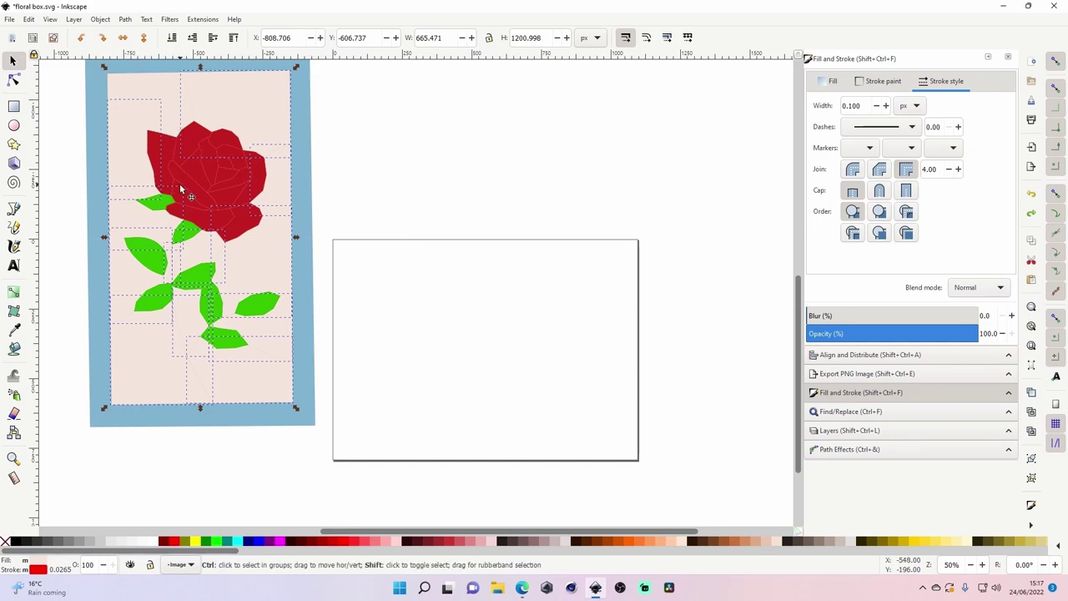
key(ctrl+shift+z)
key(ctrl+shift+z)
key(ctrl+shift+z)
key(ctrl+shift+z)
key(ctrl+shift+z)
key(ctrl+shift+z)
key(ctrl+shift+z)
key(ctrl+shift+z)
key(ctrl+shift+z)
- Select all the pale background pieces laid out on the page and delete them
drag(312, 182, 685, 493)
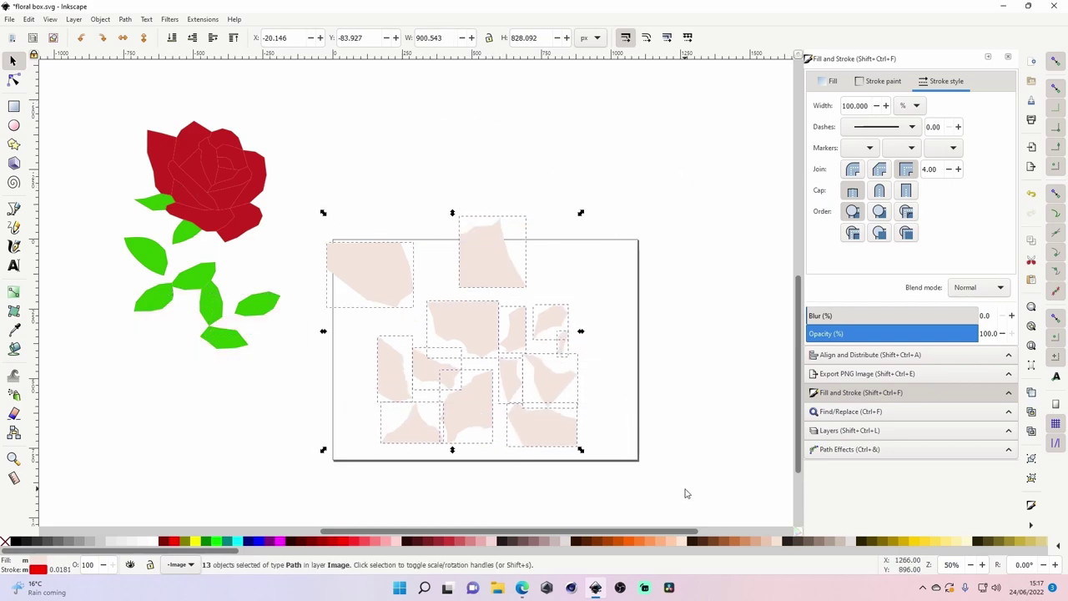
key(Delete)
- Select the eight green leaves and move them together onto the page
click(148, 203)
shift+click(177, 235)
shift+click(156, 257)
shift+click(152, 301)
shift+click(192, 283)
shift+click(208, 299)
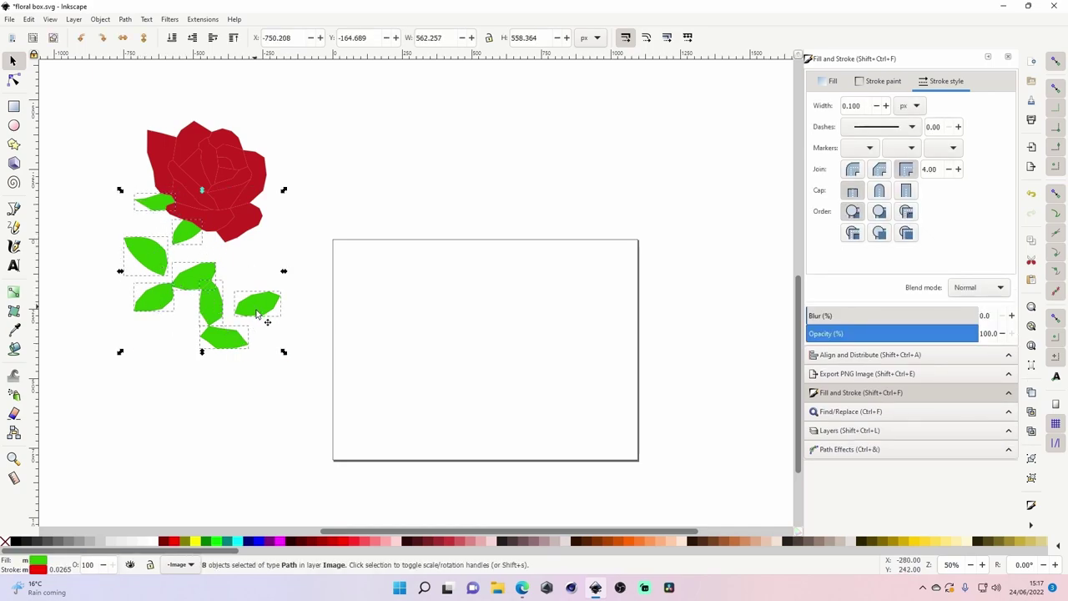
shift+click(258, 310)
key(n)
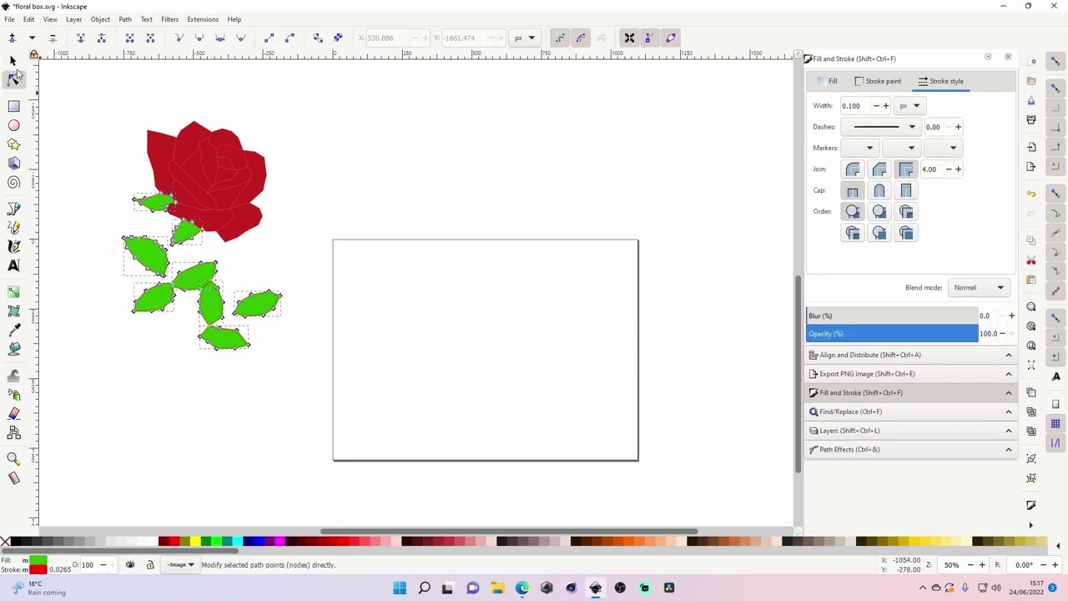
key(s)
drag(253, 315, 467, 371)
- Arrange the eight leaves close together without overlaps in the page's upper left corner
click(327, 256)
drag(370, 261, 357, 254)
drag(400, 295, 399, 266)
drag(359, 322, 354, 284)
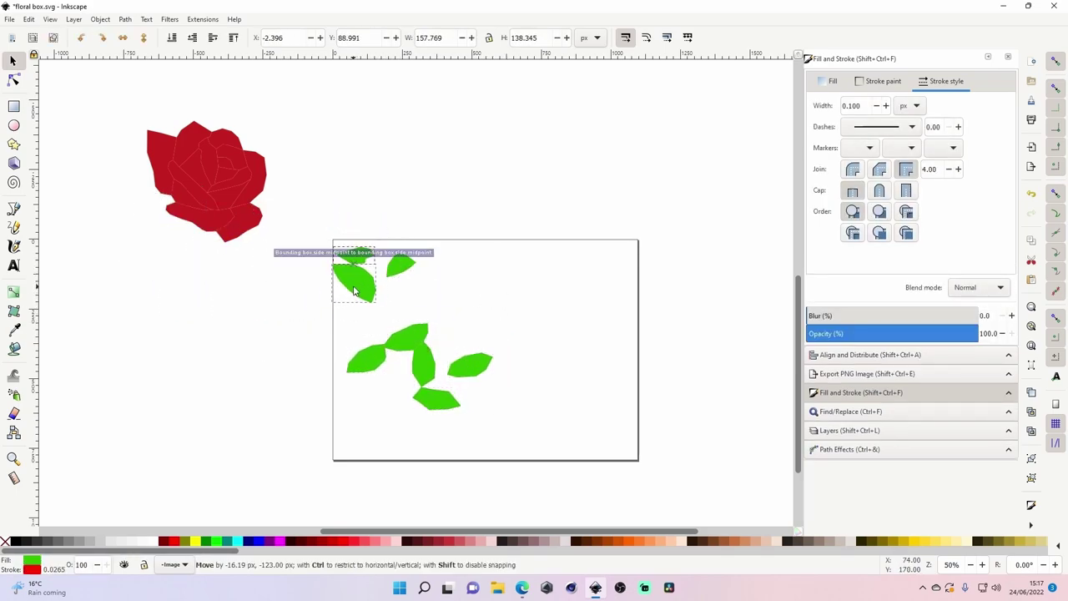
drag(399, 334, 407, 288)
drag(365, 363, 351, 321)
drag(467, 368, 447, 261)
drag(424, 365, 393, 331)
drag(423, 401, 421, 333)
click(500, 306)
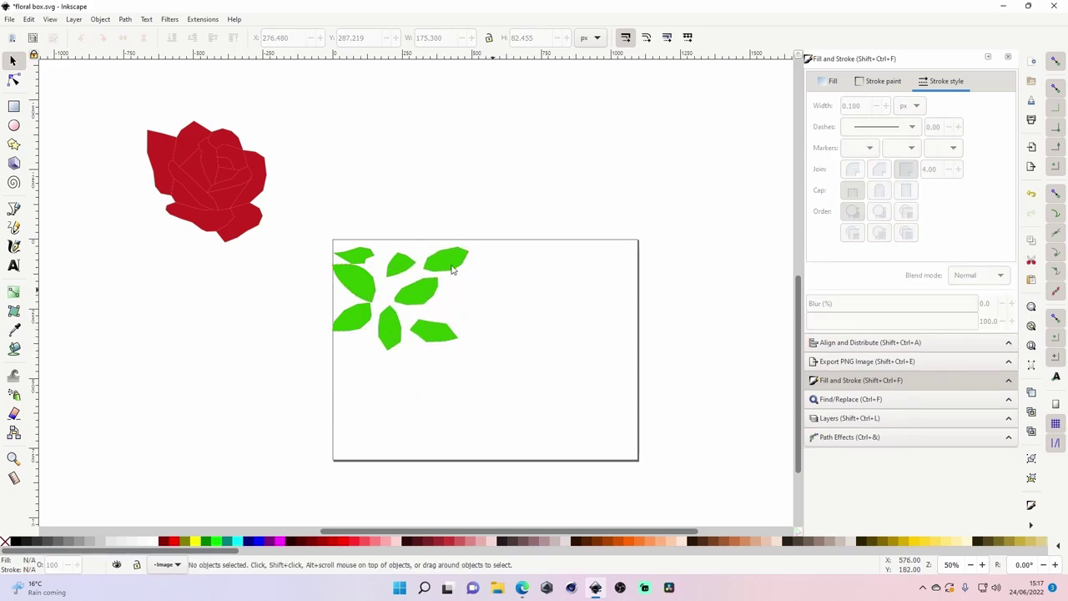
- Delete the leaves from the page and move all the red rose pieces into its upper left corner
drag(322, 235, 478, 357)
key(Delete)
drag(105, 75, 431, 329)
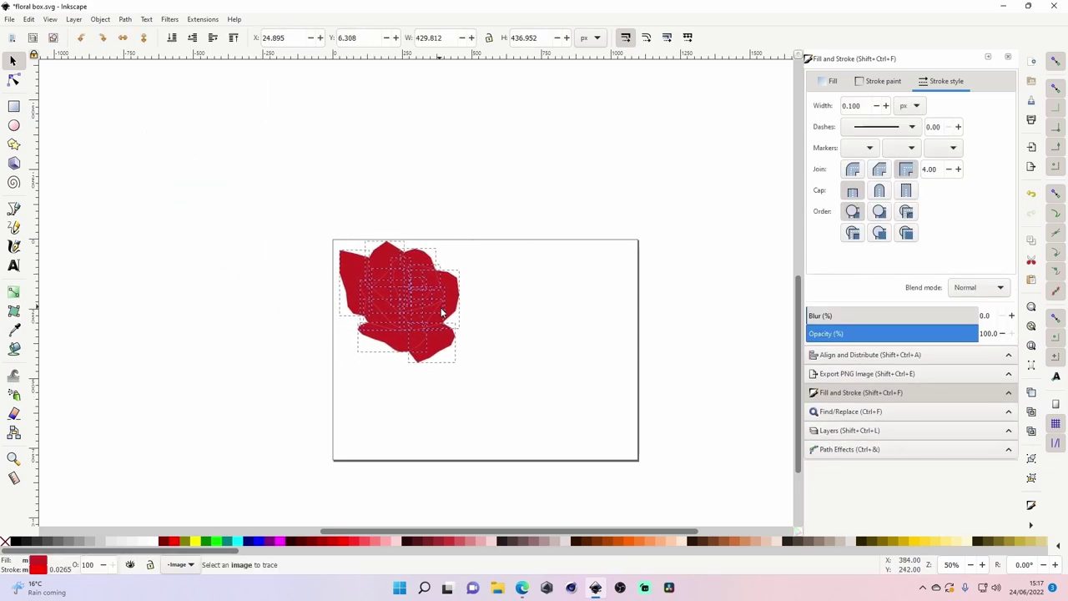
key(Escape)
- Select all the rose pieces and remove their fill so only the outlines are left
key(z)
click(404, 294)
click(403, 294)
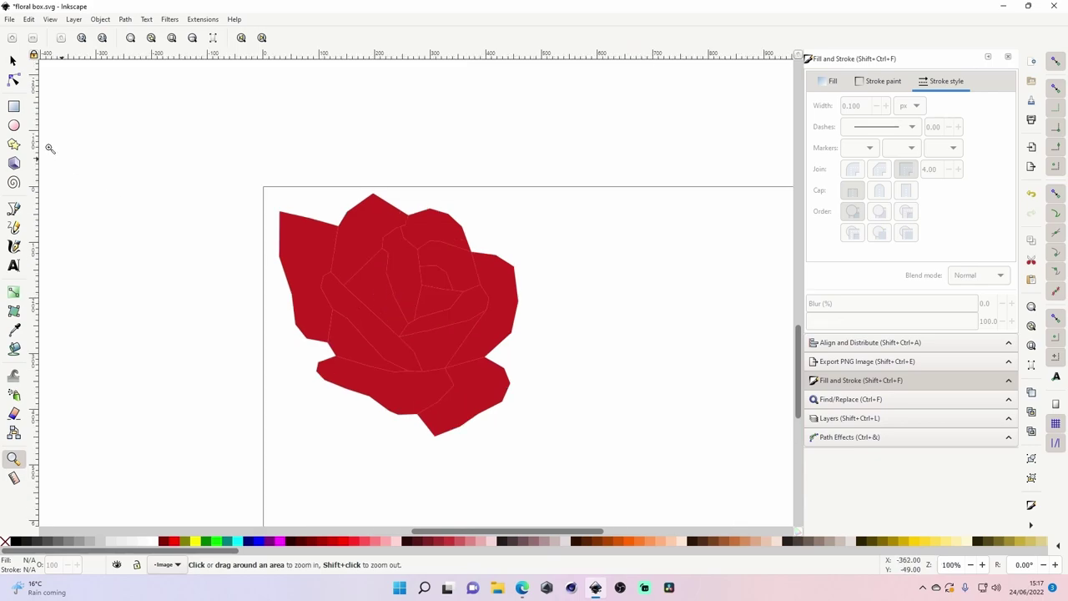
click(14, 61)
mouse_move(158, 133)
mouse_down()
mouse_move(625, 395)
mouse_move(626, 496)
mouse_up()
click(831, 81)
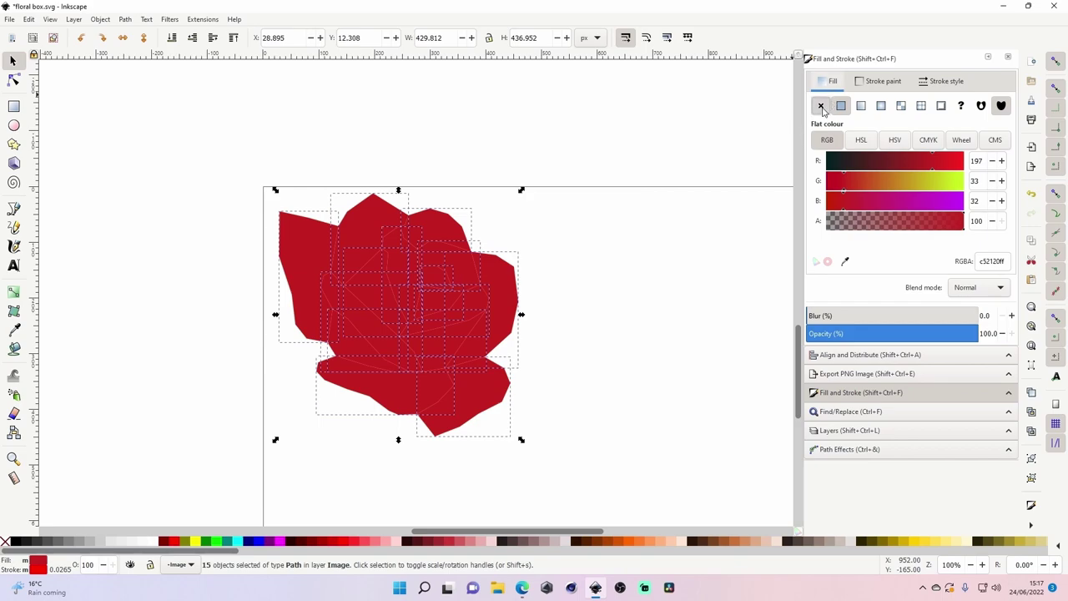
click(821, 107)
click(749, 139)
- Examine the rose's unfilled outline pieces on the page up close and in full view
drag(201, 163, 630, 485)
click(630, 484)
mouse_move(226, 169)
mouse_down()
mouse_move(603, 442)
mouse_move(615, 417)
mouse_up()
drag(224, 170, 567, 467)
click(623, 443)
drag(237, 163, 639, 489)
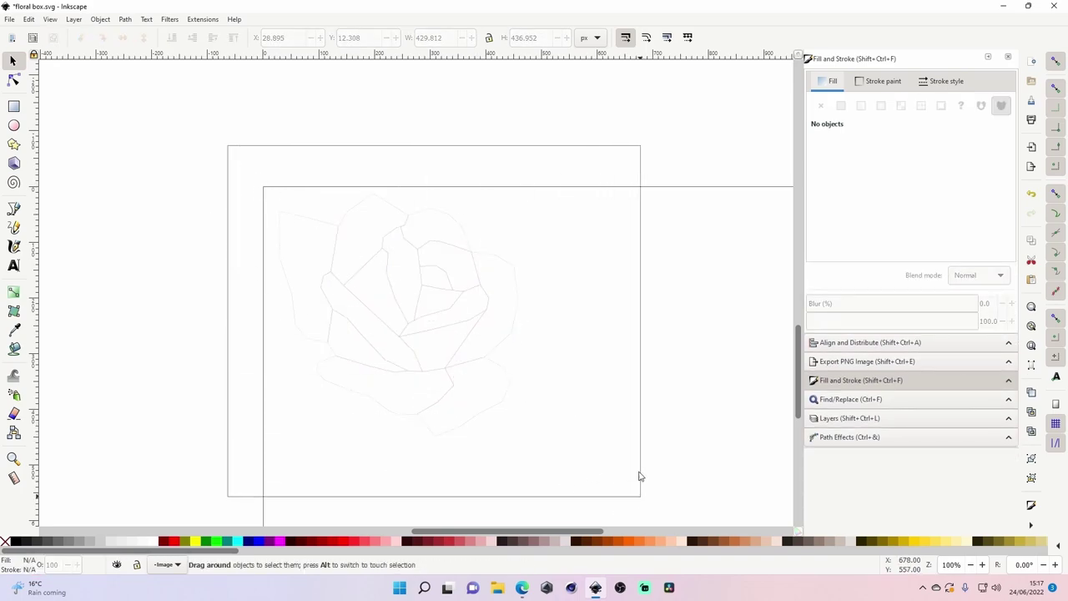
key(z)
shift+click(615, 362)
shift+click(618, 360)
click(13, 62)
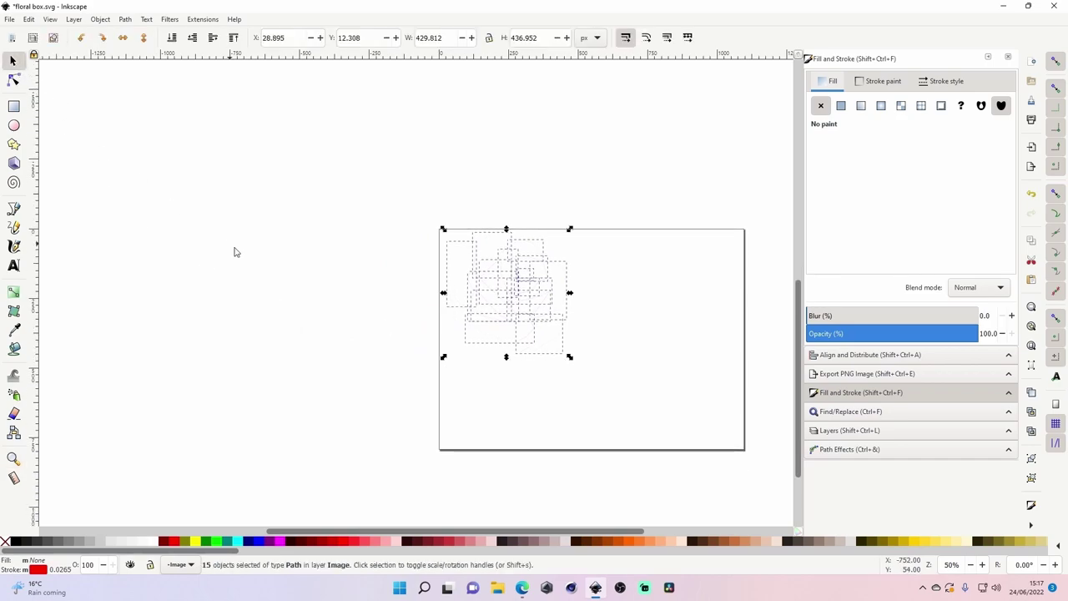
click(235, 252)
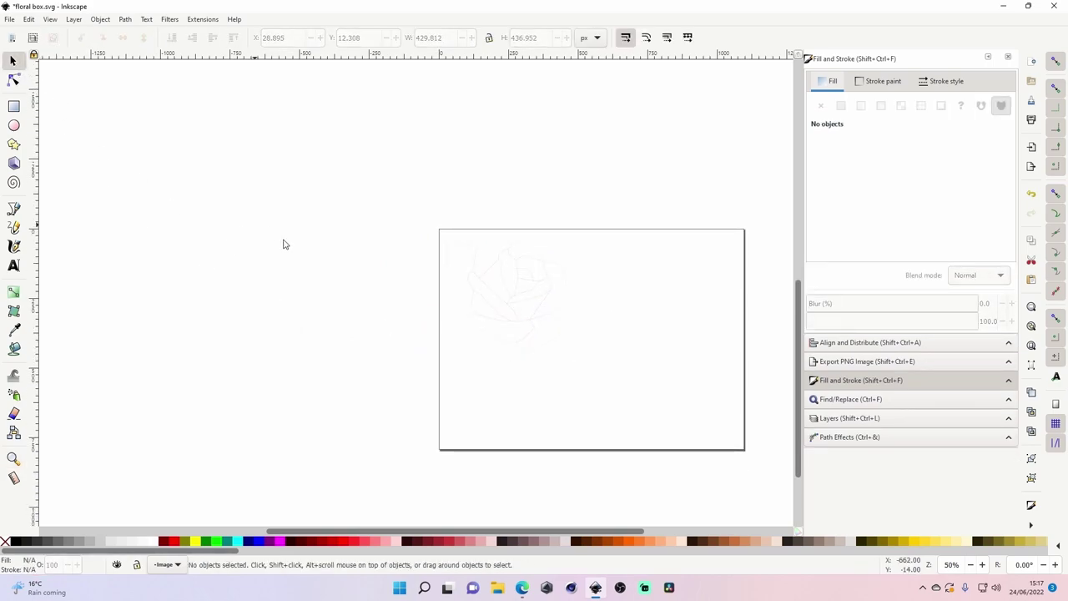
- Undo the rose's fill removal and move, the leaf layout, and the deletion of the pale pieces
key(ctrl+z)
key(ctrl+z)
key(ctrl+z)
key(ctrl+z)
key(ctrl+z)
key(ctrl+z)
key(ctrl+z)
key(ctrl+z)
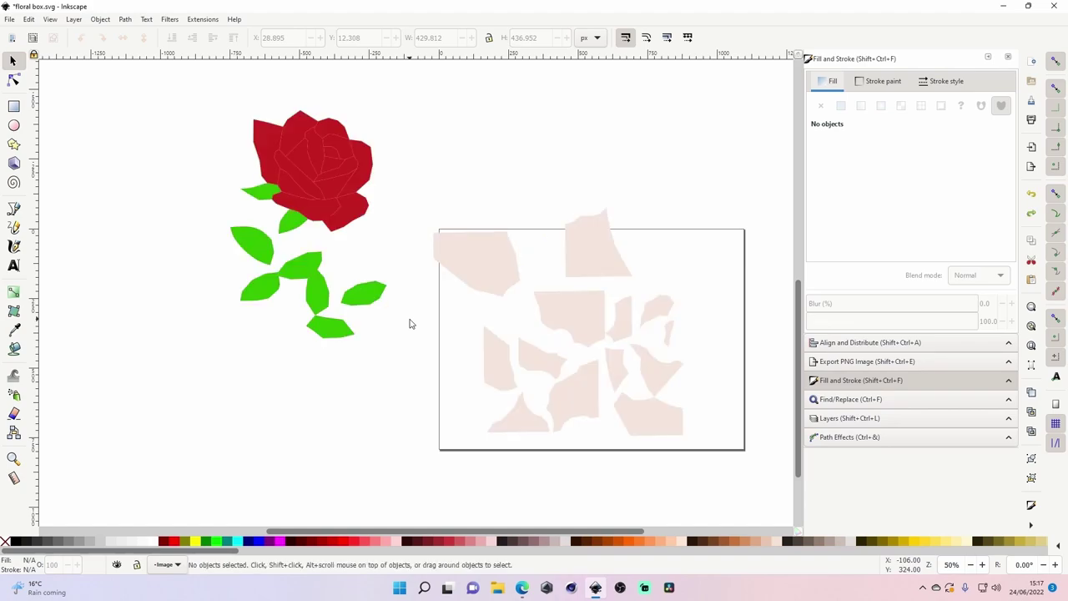
key(ctrl+z)
key(ctrl+z)
- Select the rose, the leaves and all the pale pieces and delete them
drag(184, 81, 784, 510)
key(Delete)
- Move the grouped yellow rose panel with the green frame from the far upper left to just above the page
key(z)
scroll(393, 320, down, 3)
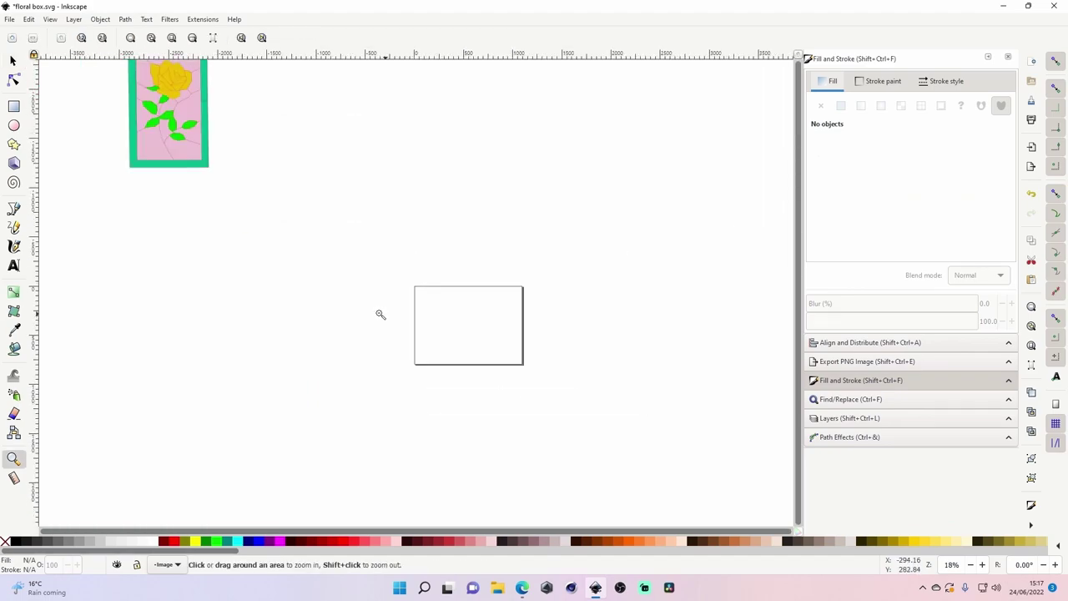
scroll(154, 156, up, 2)
click(12, 63)
drag(75, 89, 261, 272)
drag(200, 209, 481, 300)
- Select the grouped yellow rose panel and shift it slightly to the right above the page
key(z)
scroll(468, 285, up, 2)
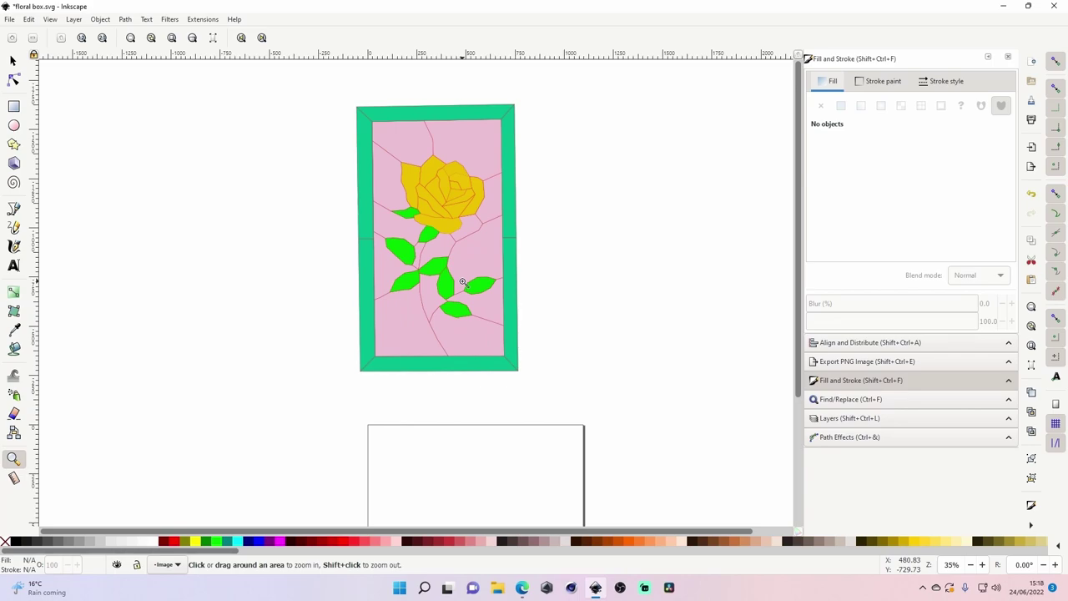
scroll(465, 286, up, 1)
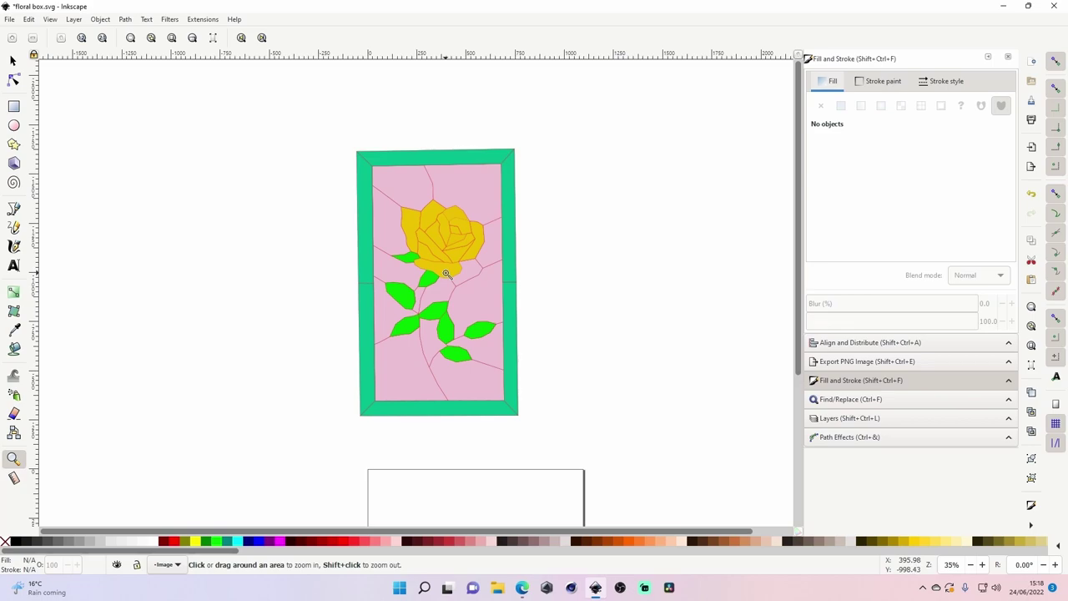
click(12, 63)
drag(284, 117, 608, 478)
drag(492, 282, 560, 310)
click(525, 270)
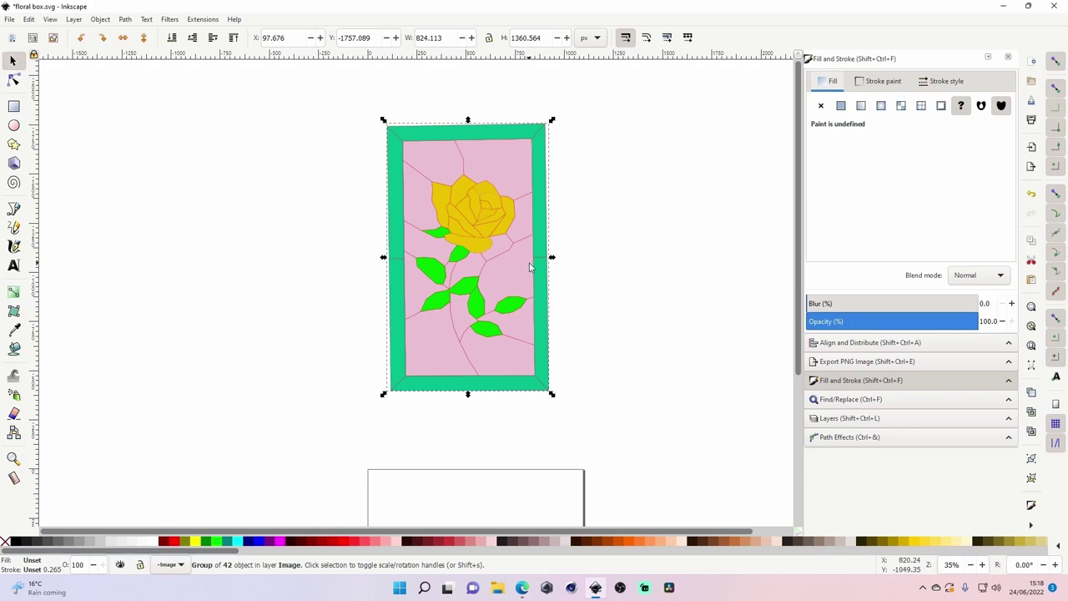
- Switch to Microsoft Edge and browse the Disney stained glass images, opening the Mickey & Minnie design from the related images
click(1008, 6)
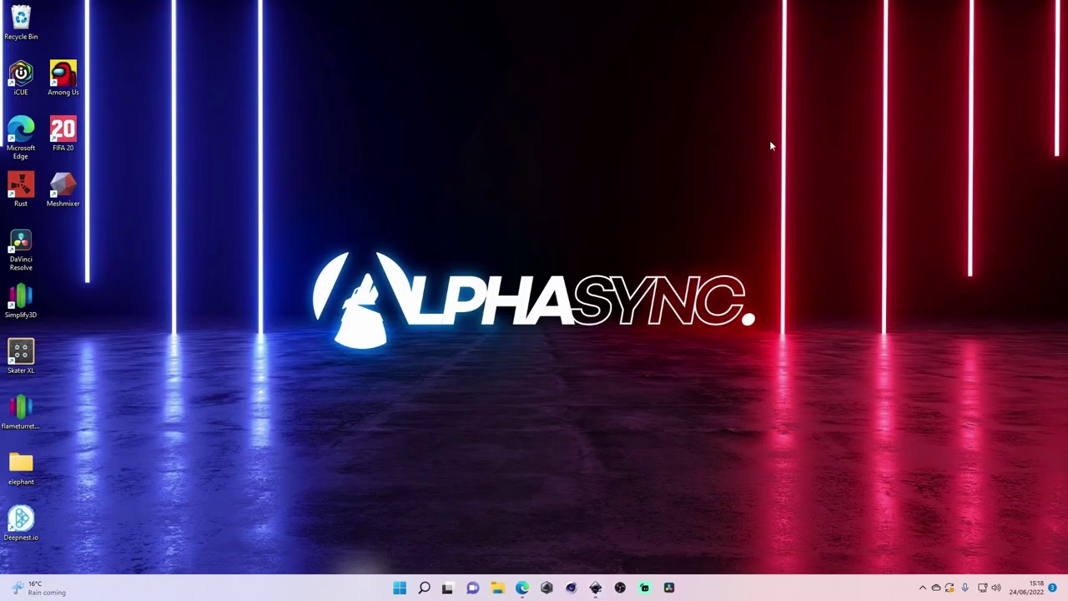
click(522, 588)
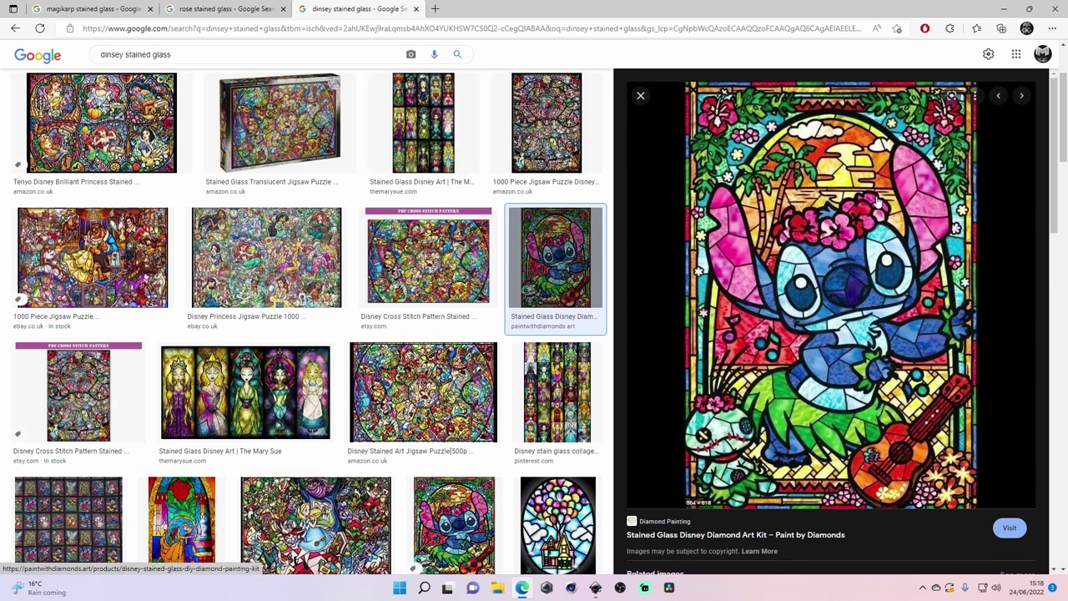
scroll(834, 358, down, 2)
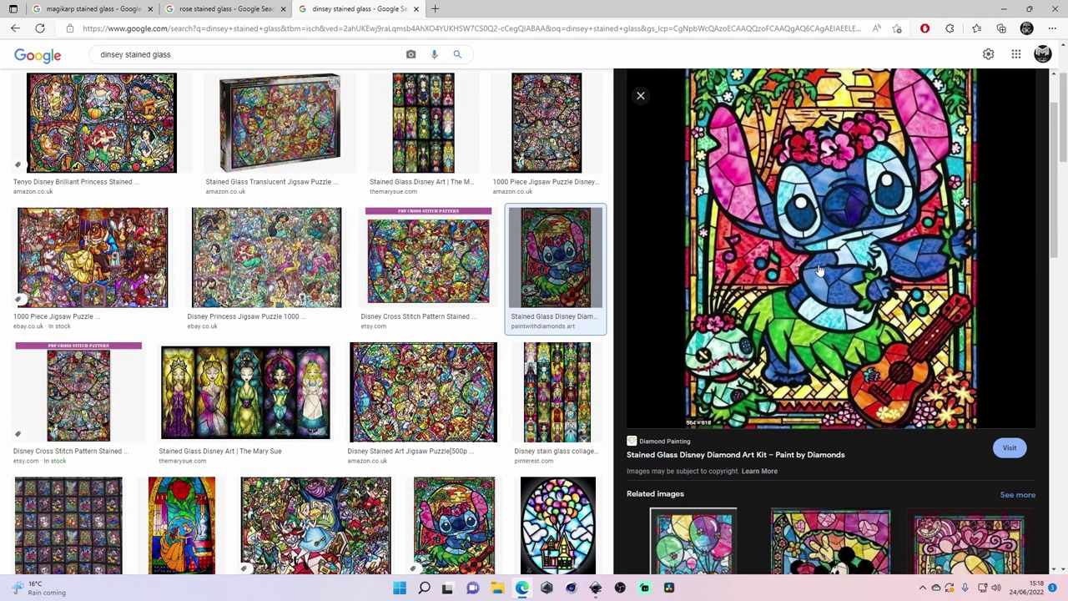
scroll(852, 361, down, 2)
click(852, 362)
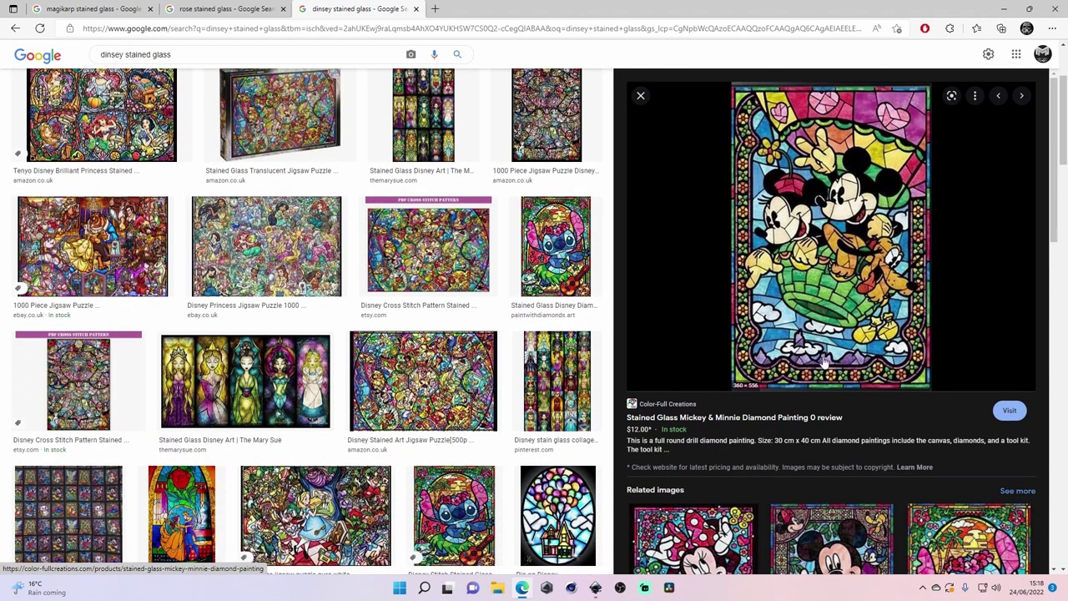
click(1004, 9)
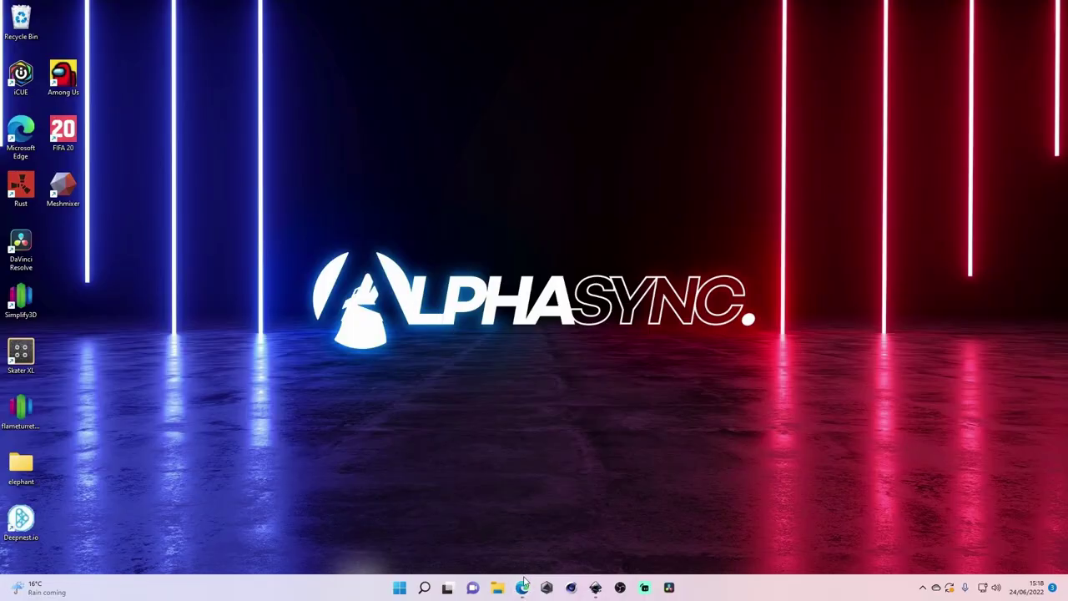
- Switch back to Inkscape, select the grouped yellow rose panel and look through the path operations available for it
click(595, 587)
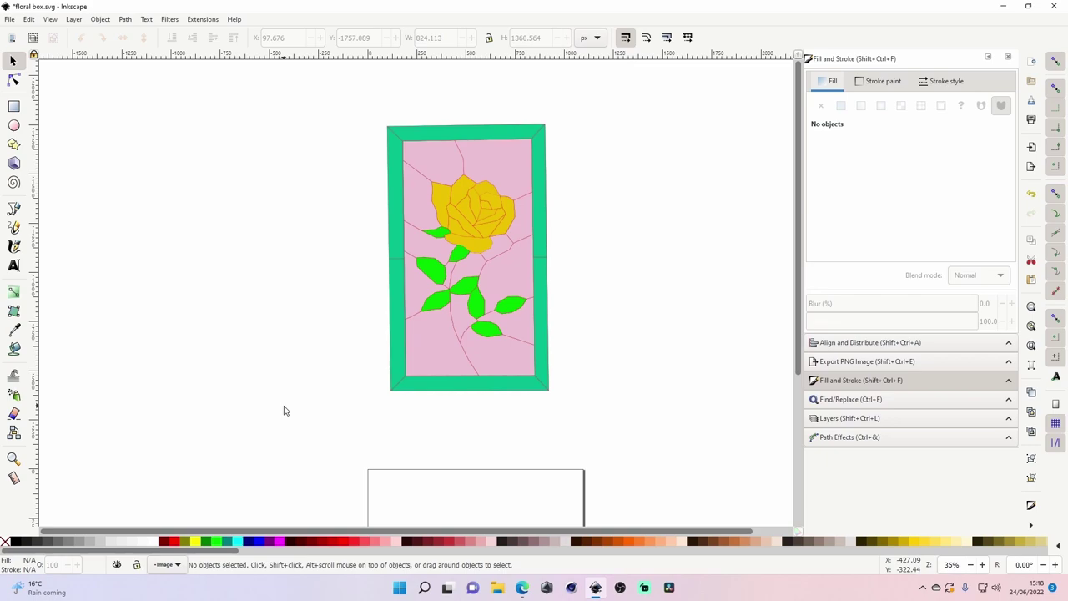
drag(316, 96, 637, 453)
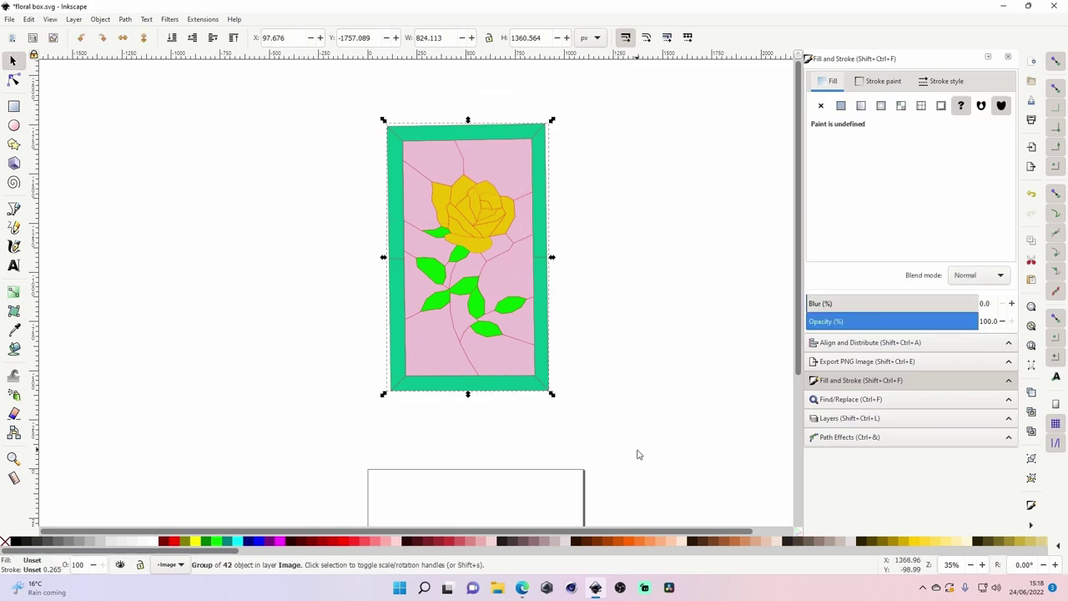
drag(260, 105, 660, 352)
drag(346, 107, 599, 370)
click(124, 18)
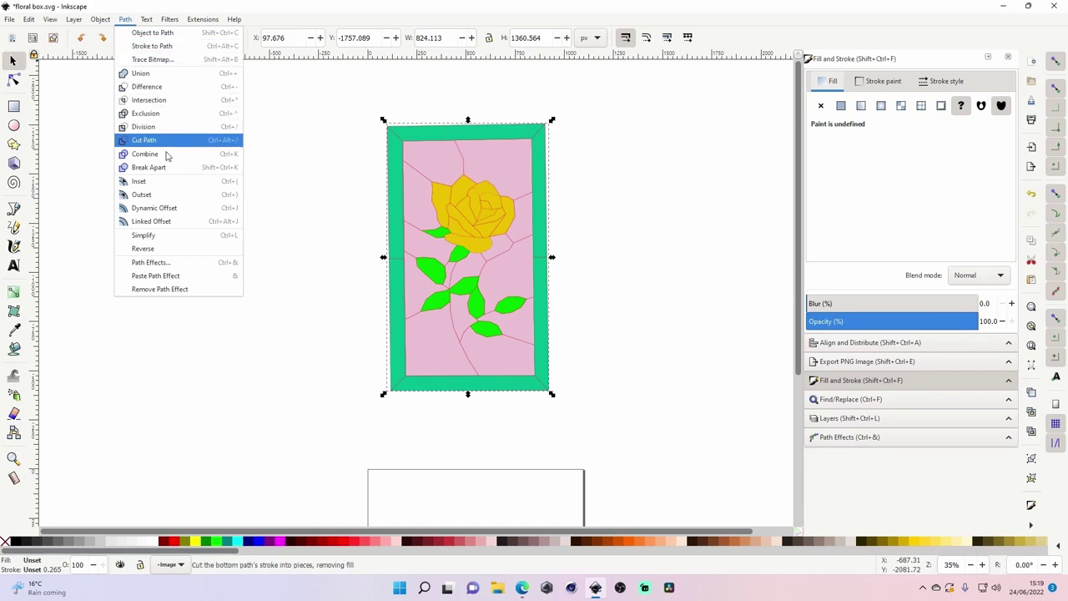
click(291, 137)
drag(305, 101, 729, 430)
click(656, 424)
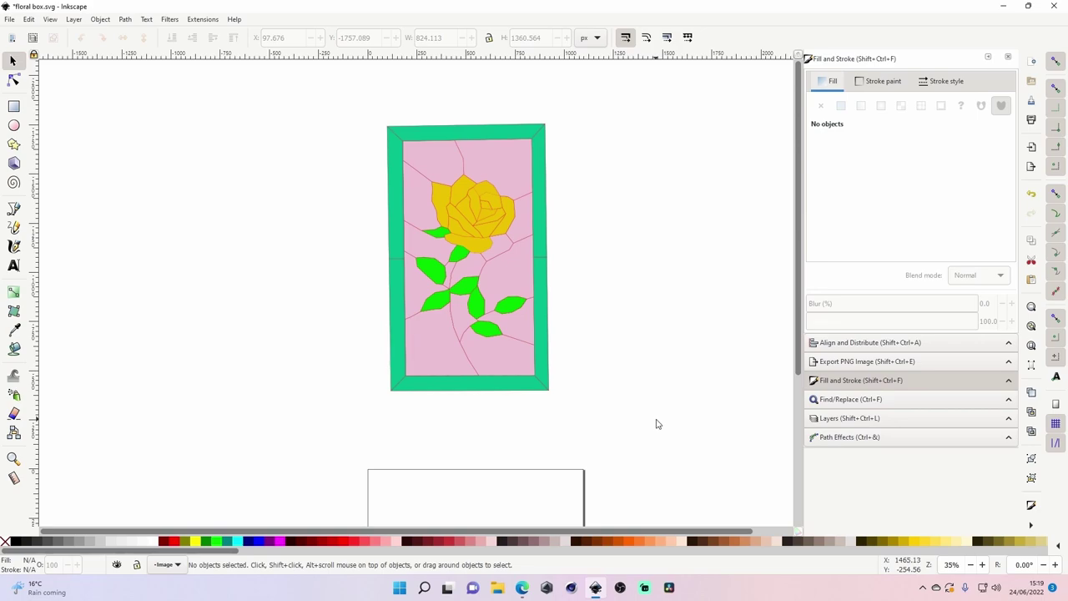
- Try scaling the grouped yellow rose panel down to about 626 by 970 px and undo the resize
drag(347, 102, 614, 421)
drag(553, 121, 512, 198)
click(335, 168)
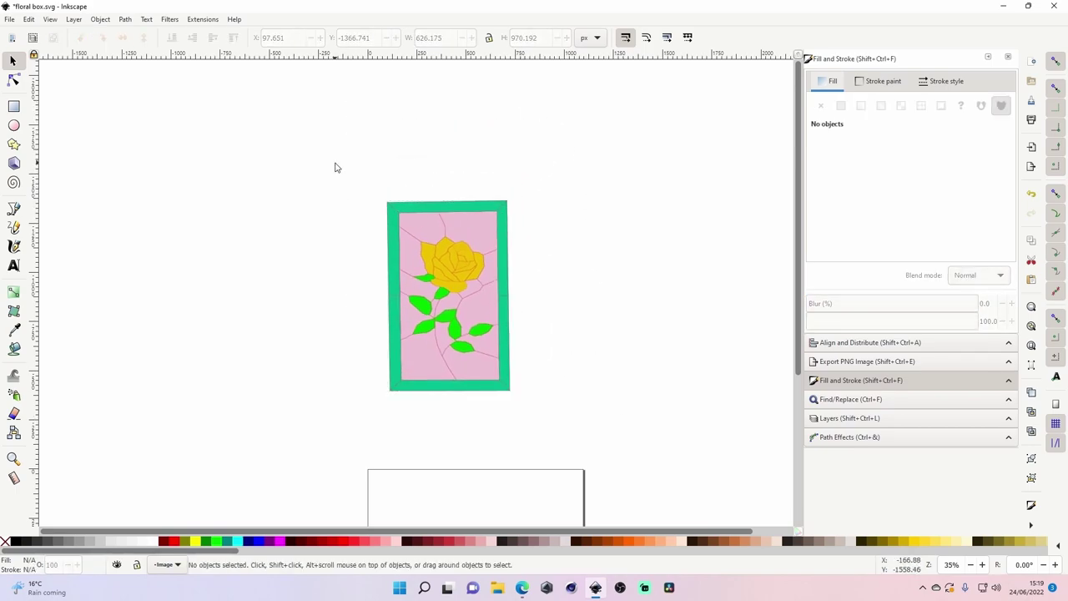
key(ctrl+z)
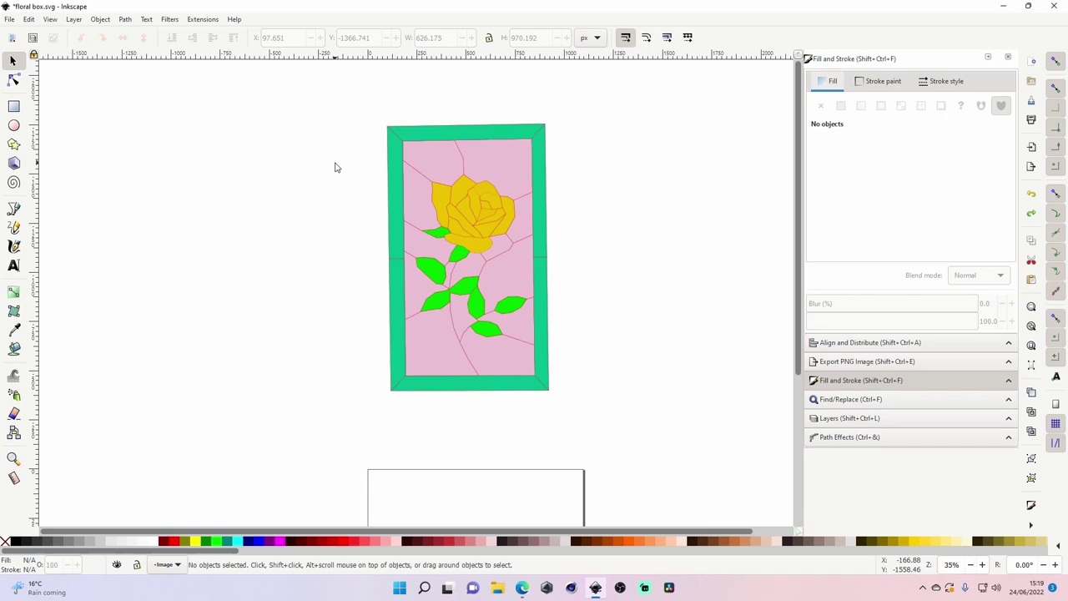
- Select the whole grouped yellow rose panel with its green frame above the page
drag(314, 90, 619, 442)
click(358, 145)
drag(345, 98, 647, 457)
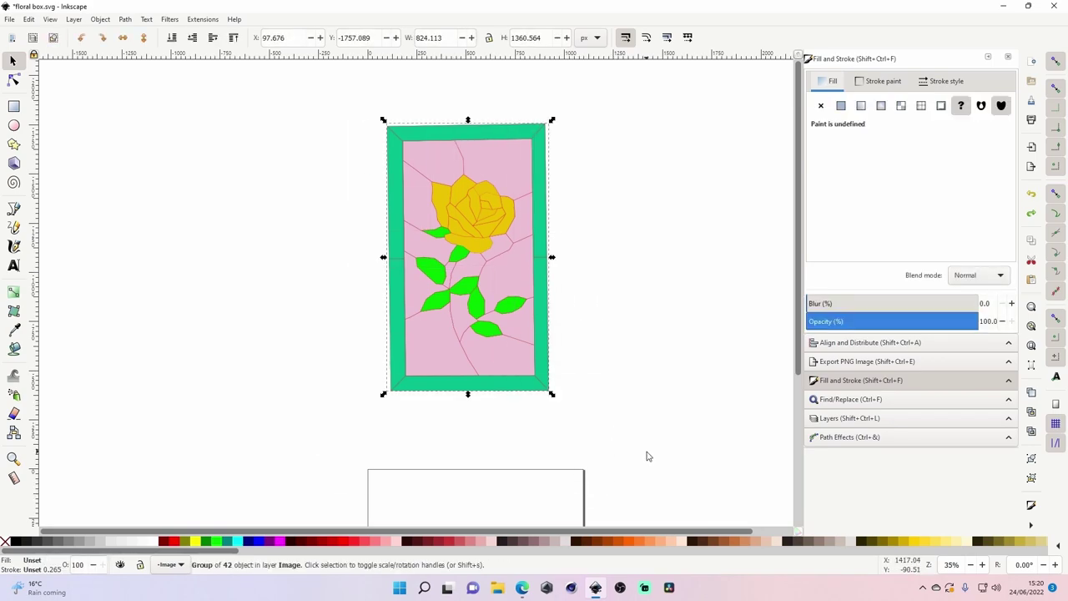